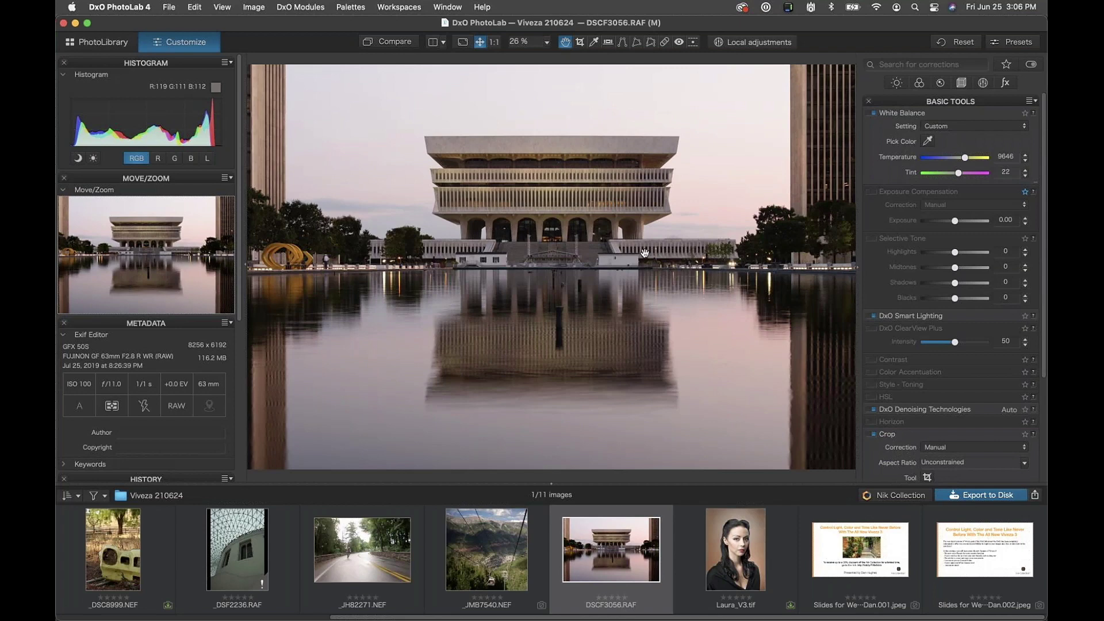
# Collapse the Crop and White Balance sections to reveal DxO Viewpoint's Perspective controls.
pyautogui.click(925, 435)
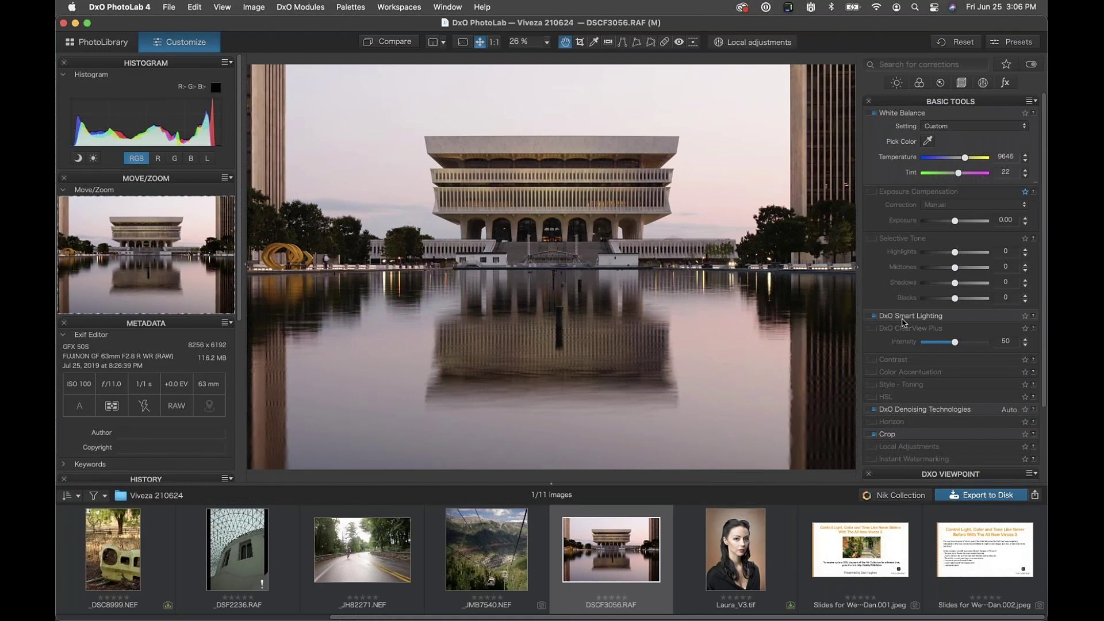
pyautogui.click(892, 115)
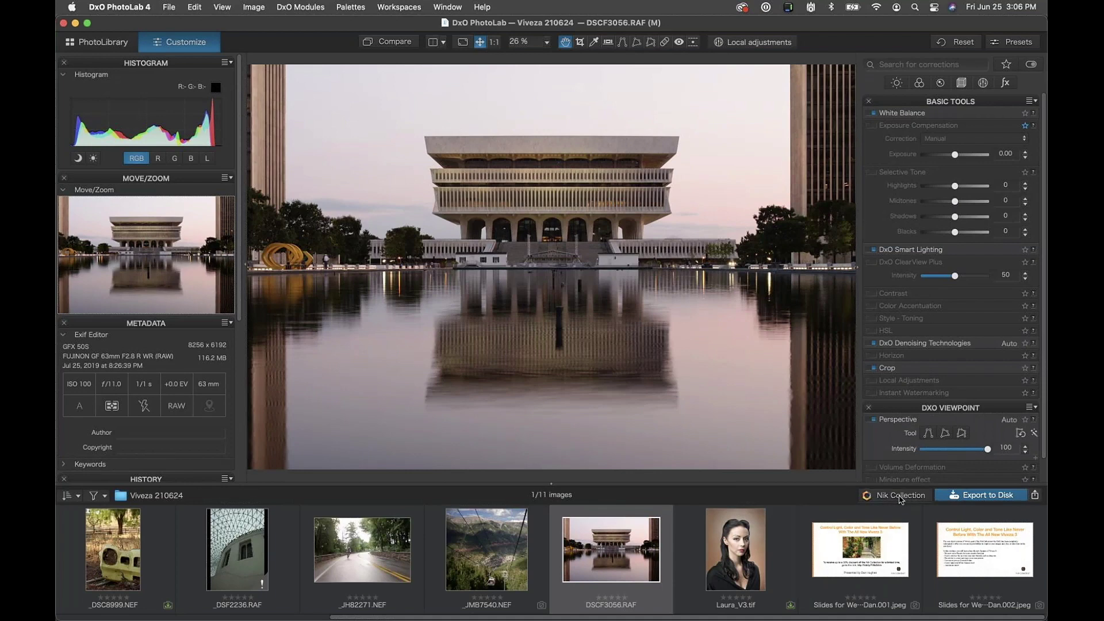
# Open the Nik Collection Plugin Selector, move it lower over the photo, and show its export settings.
pyautogui.click(902, 497)
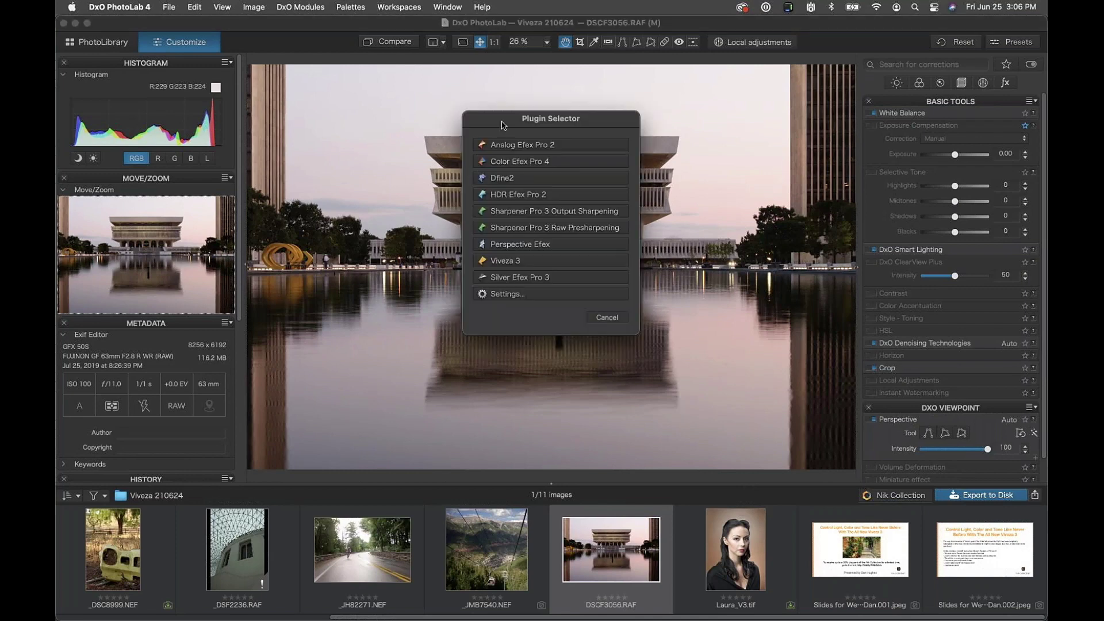
pyautogui.moveTo(504, 124); pyautogui.dragTo(498, 152)
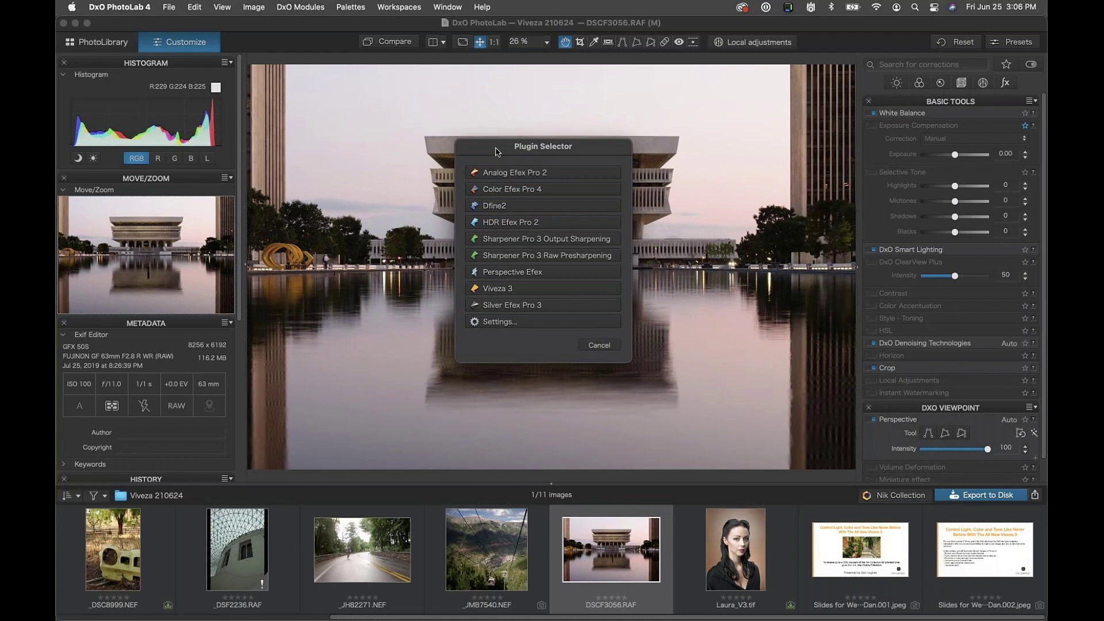
pyautogui.click(499, 322)
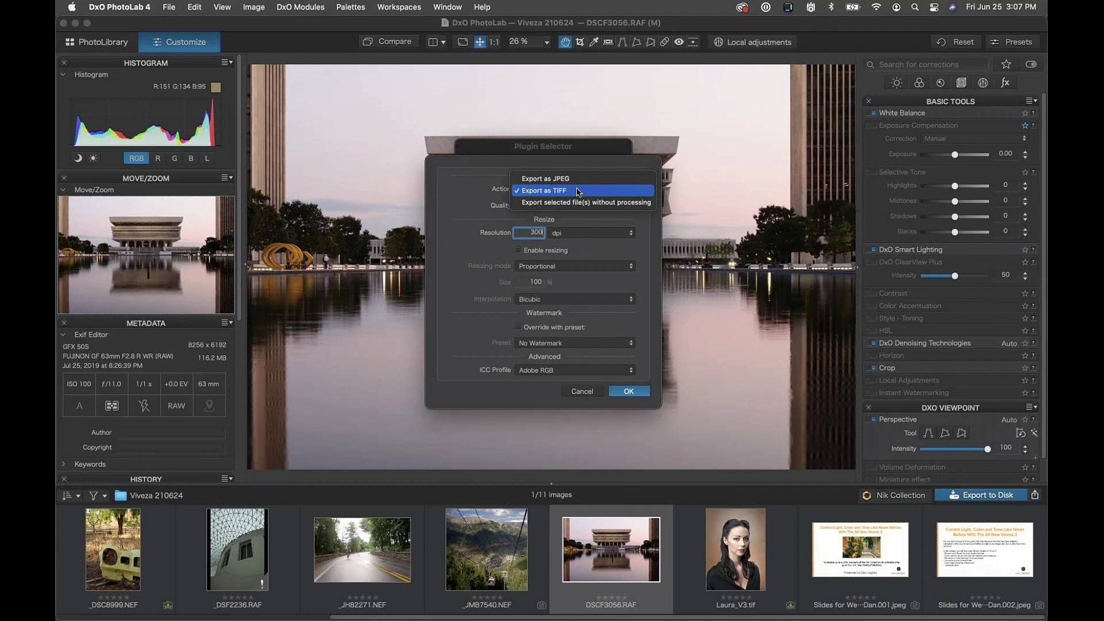
pyautogui.click(578, 192)
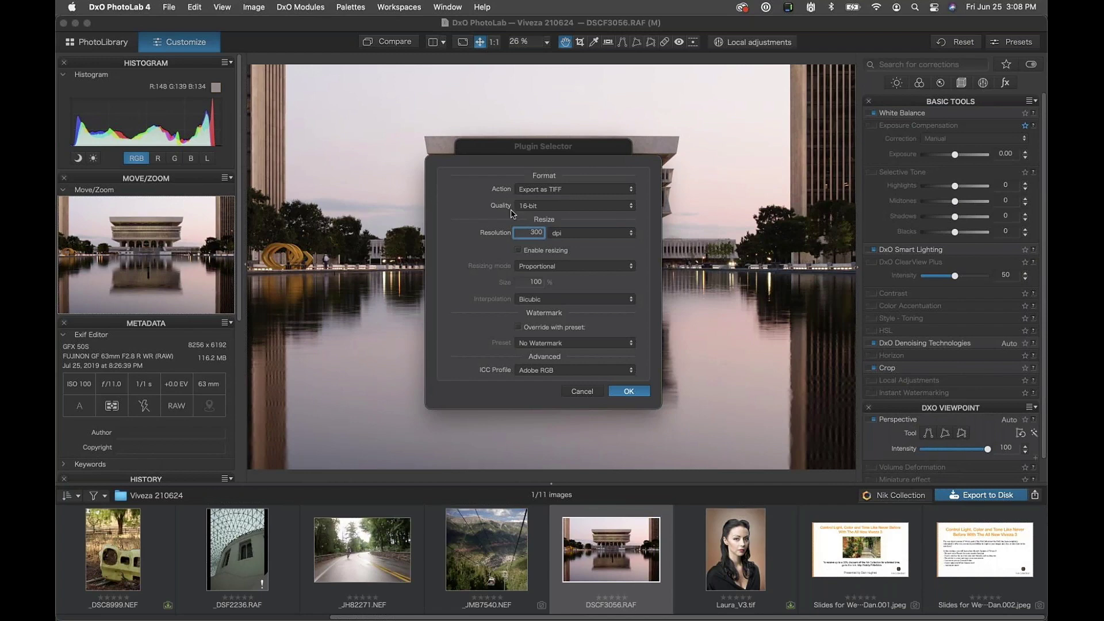
pyautogui.click(558, 206)
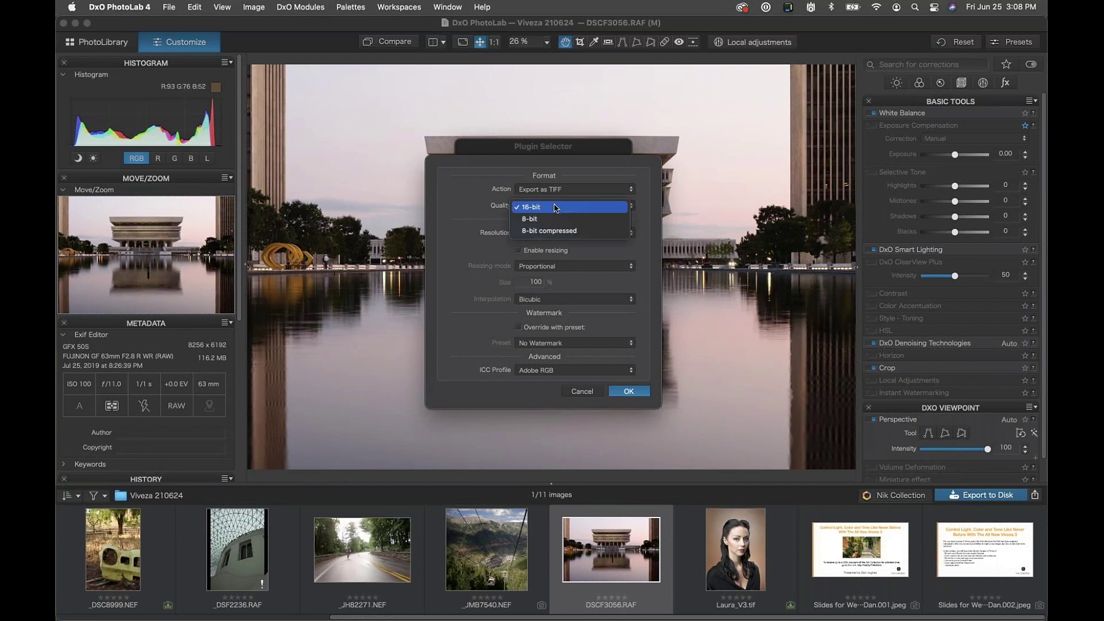
pyautogui.click(557, 208)
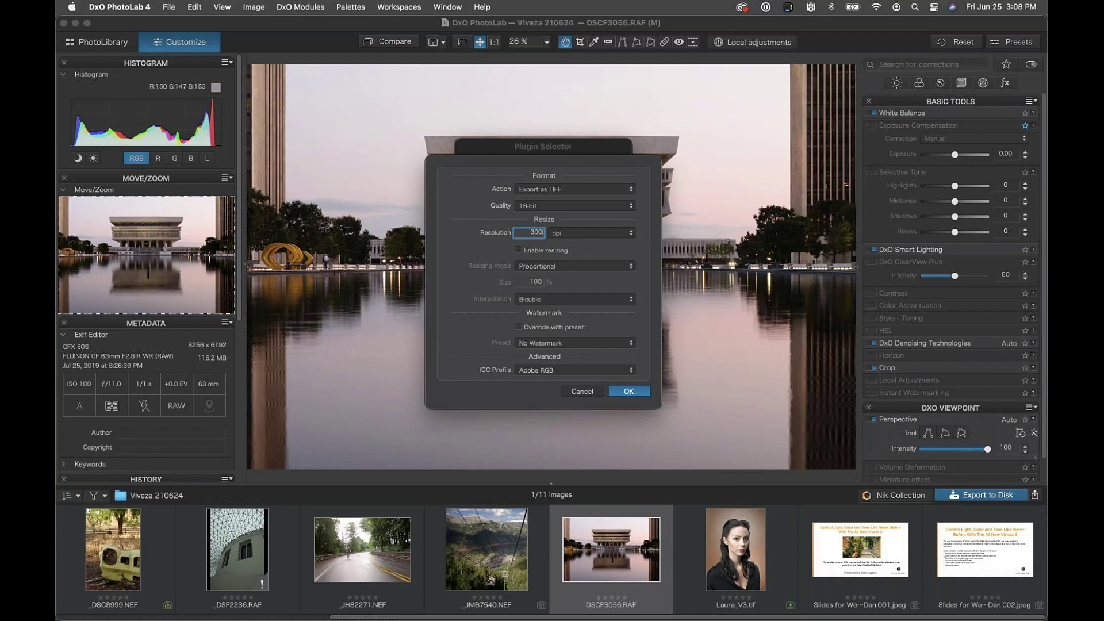
# Change the plugin export ICC profile to sRGB and accept the settings.
pyautogui.click(618, 373)
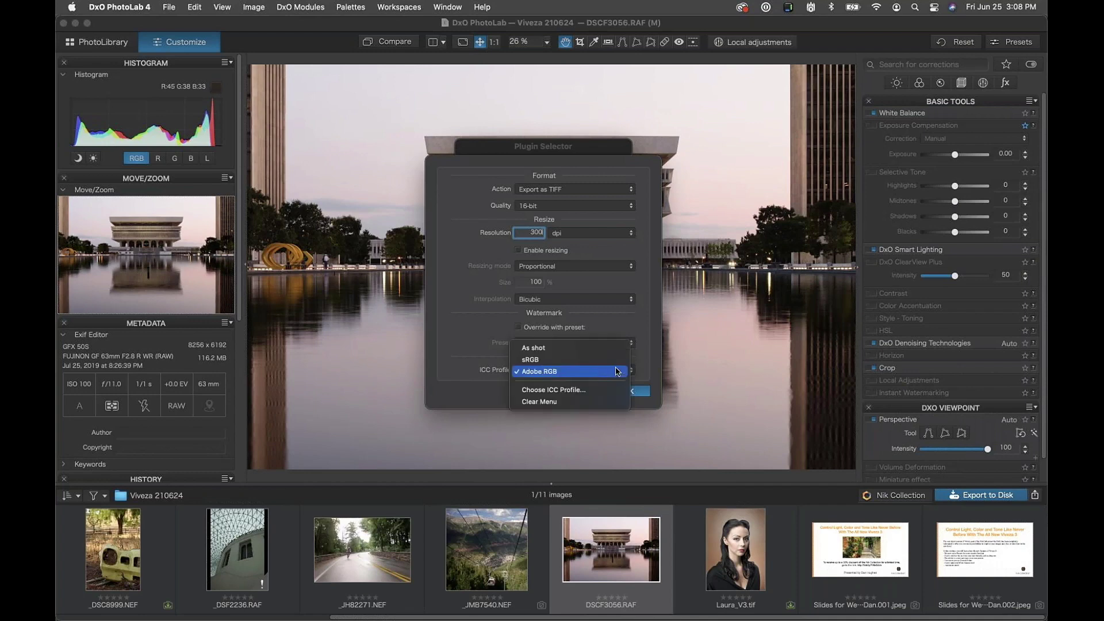
pyautogui.click(530, 360)
pyautogui.click(531, 373)
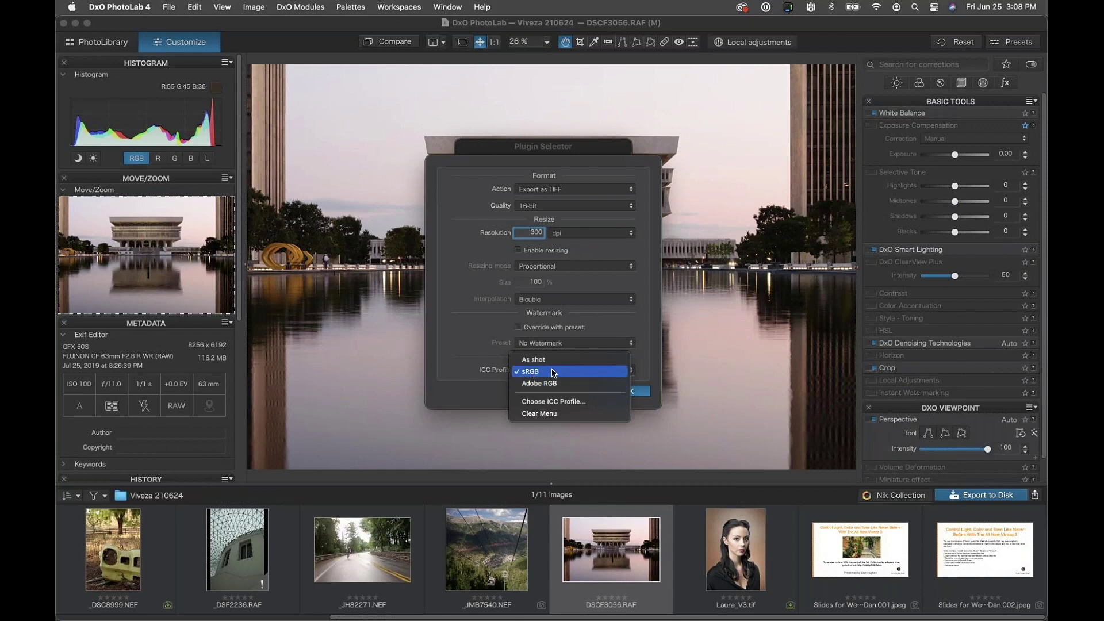
pyautogui.click(551, 375)
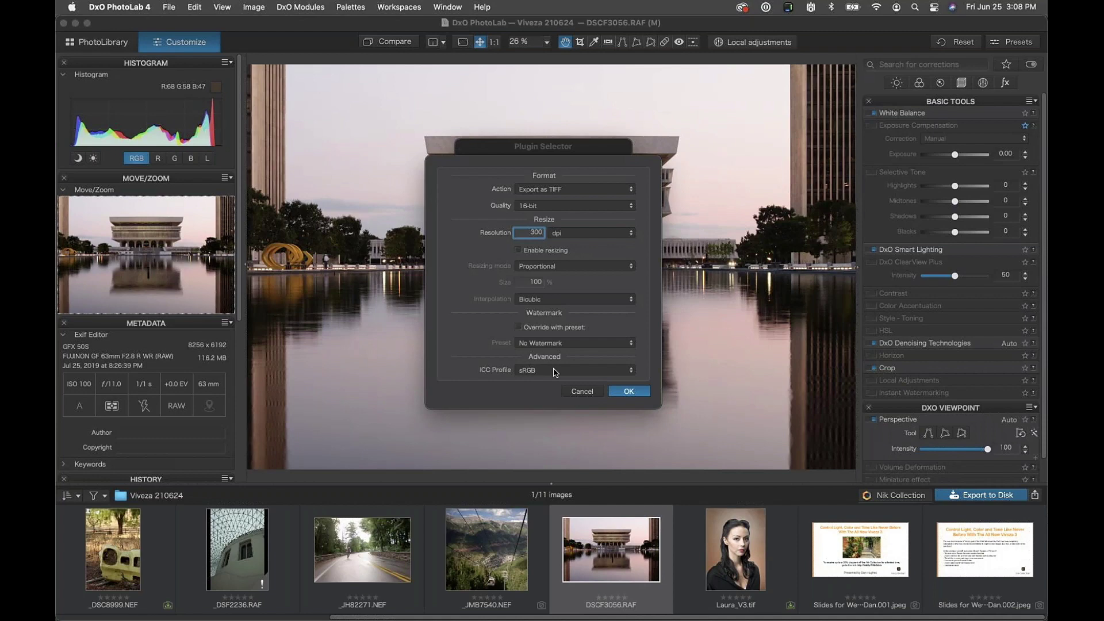
pyautogui.click(627, 392)
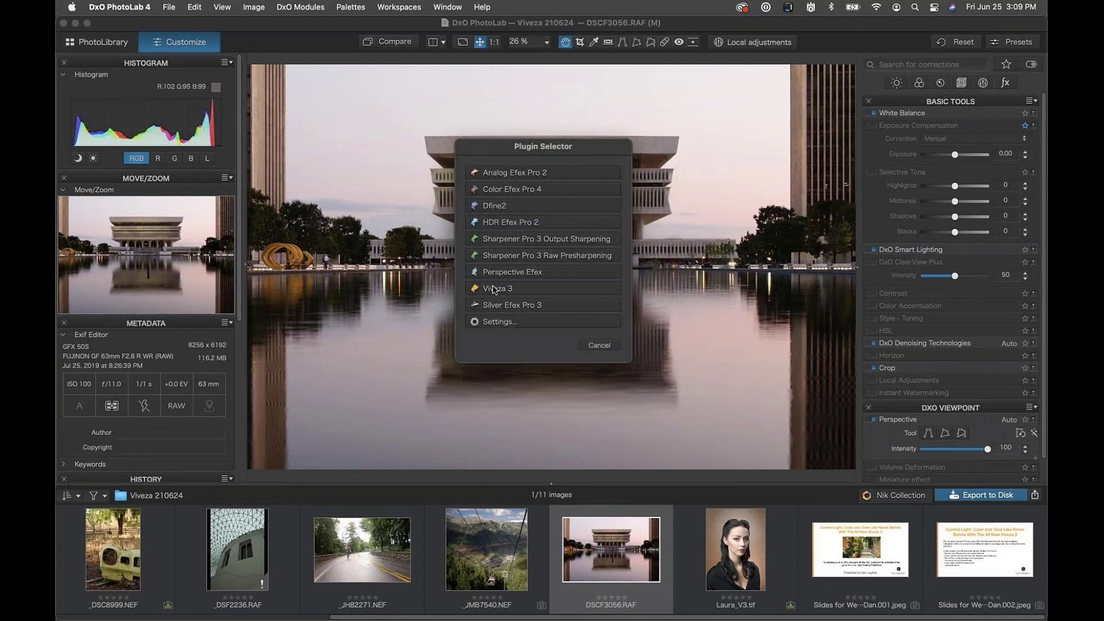
# Send the DSCF3056 photo to Viveza 3 as a TIFF.
pyautogui.click(495, 289)
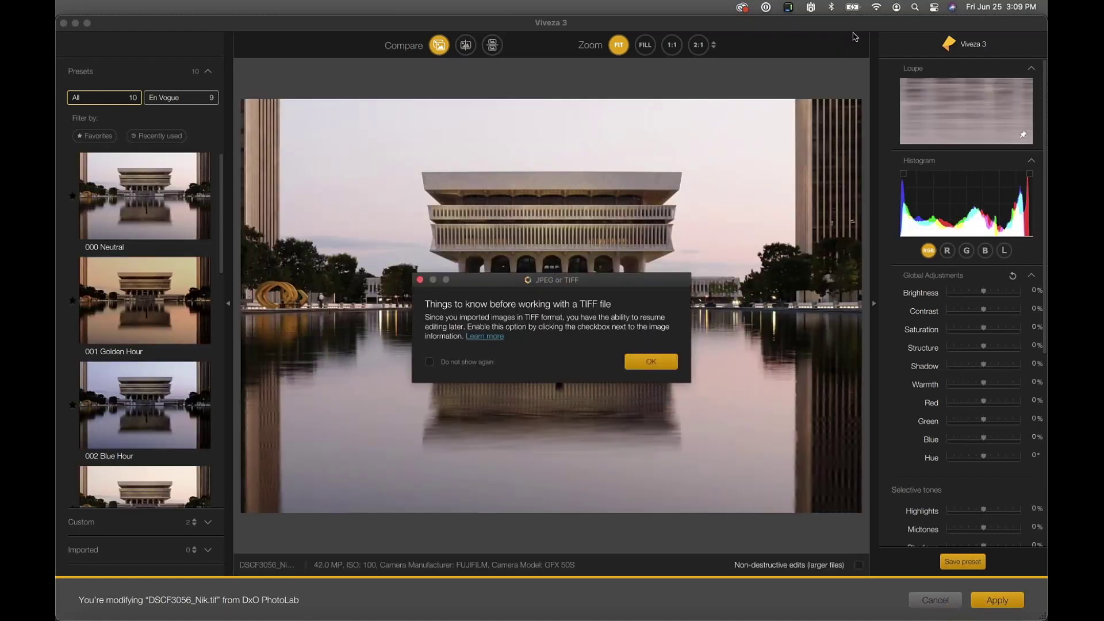
# Dismiss the TIFF notice, leaving 'Do not show again' and non-destructive edits both off.
pyautogui.moveTo(605, 288); pyautogui.dragTo(571, 164)
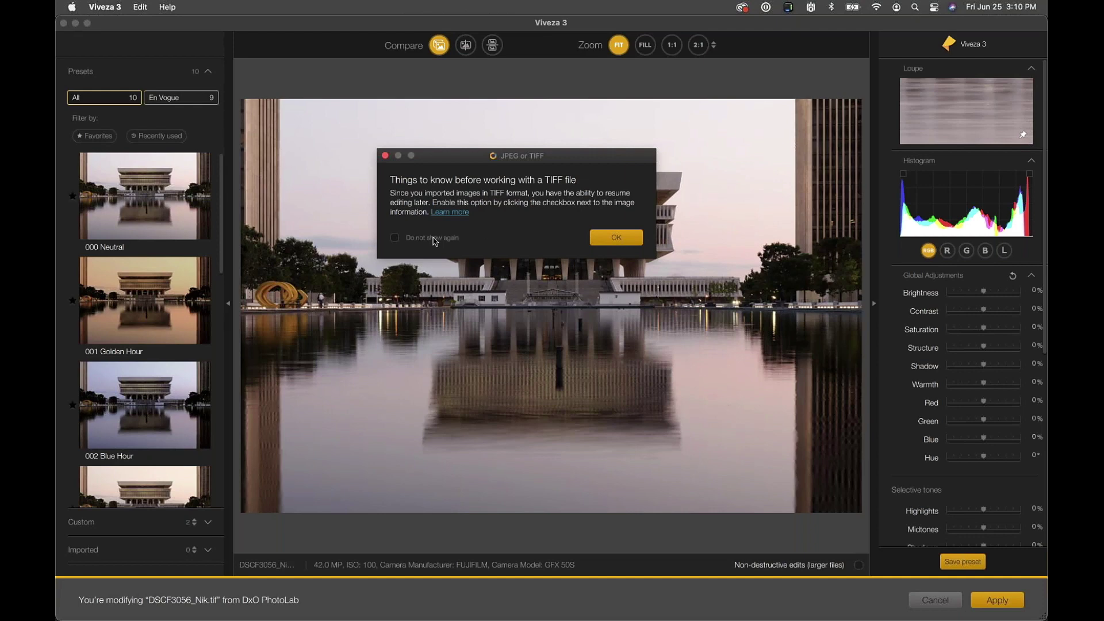
pyautogui.click(395, 237)
pyautogui.click(394, 237)
pyautogui.click(605, 241)
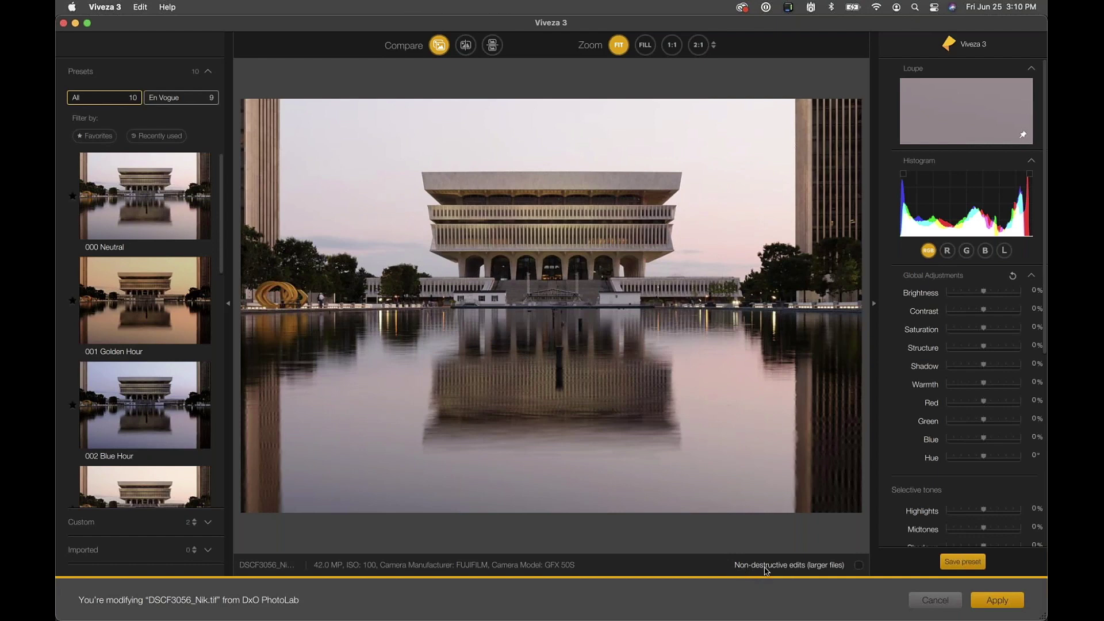
pyautogui.click(859, 566)
pyautogui.click(859, 565)
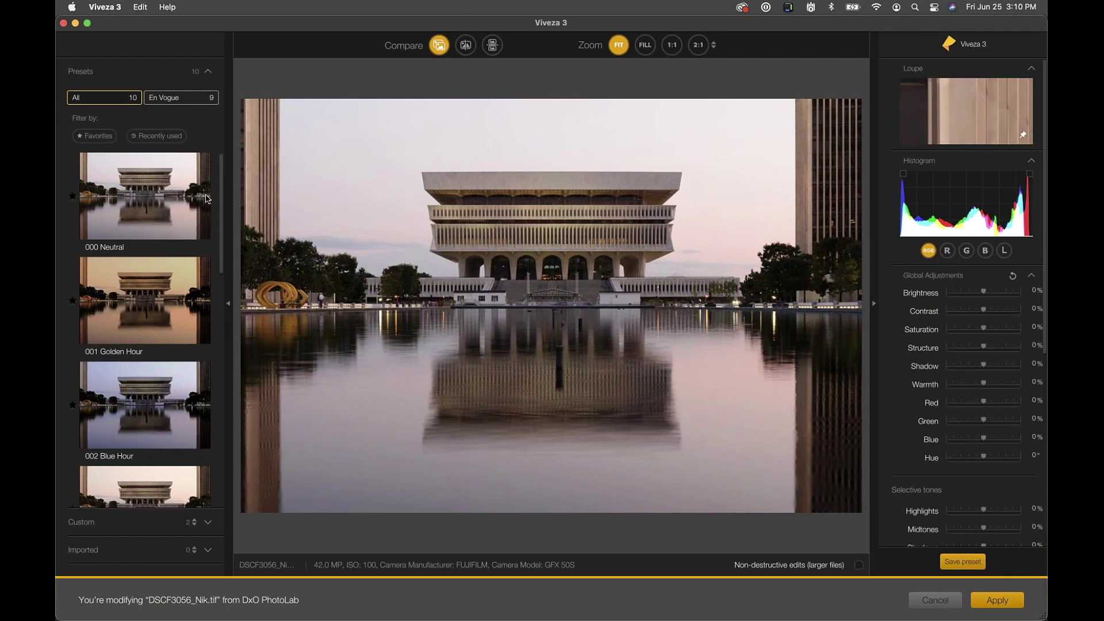
# Try the 001 Golden Hour and 002 Blue Hour presets, confirming each replacement.
pyautogui.scroll(-2, 144, 223)
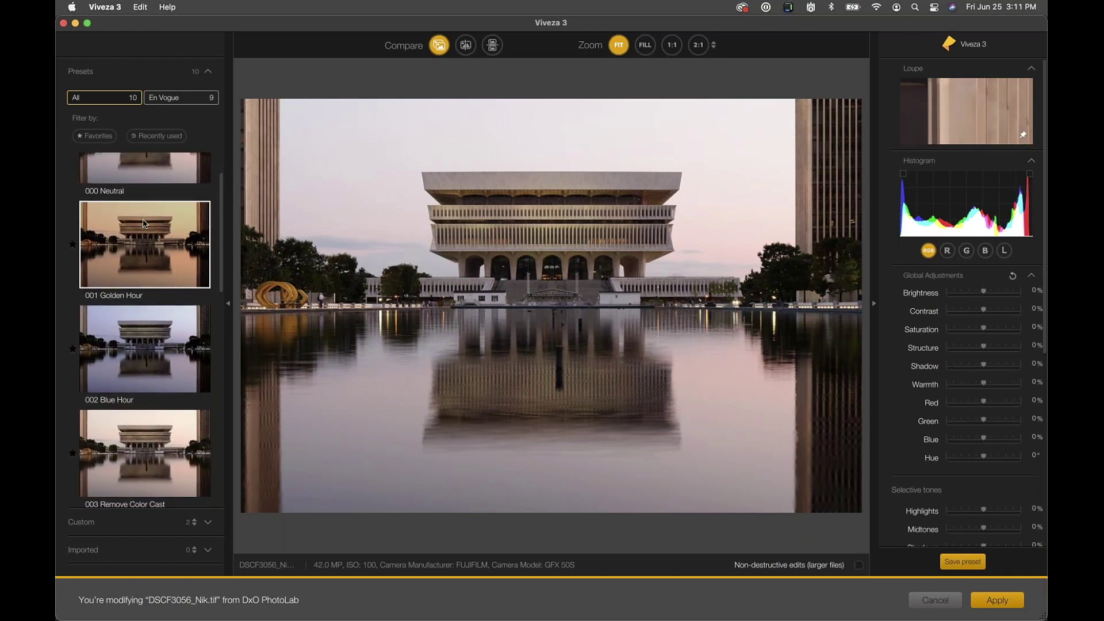
pyautogui.scroll(2, 145, 192)
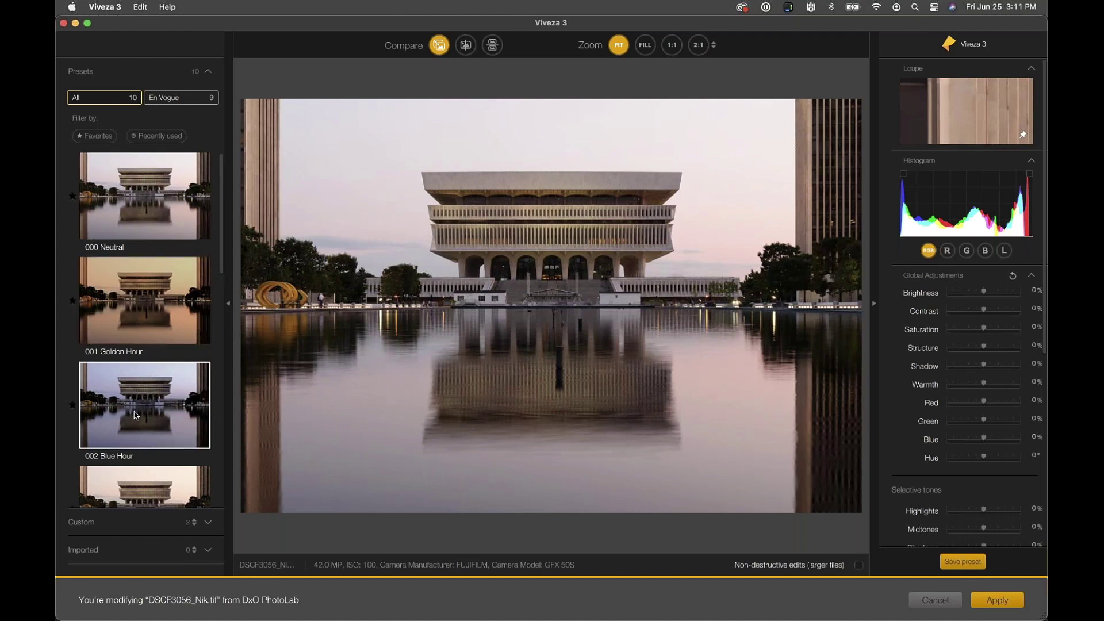
pyautogui.scroll(-3, 131, 308)
pyautogui.scroll(2, 135, 296)
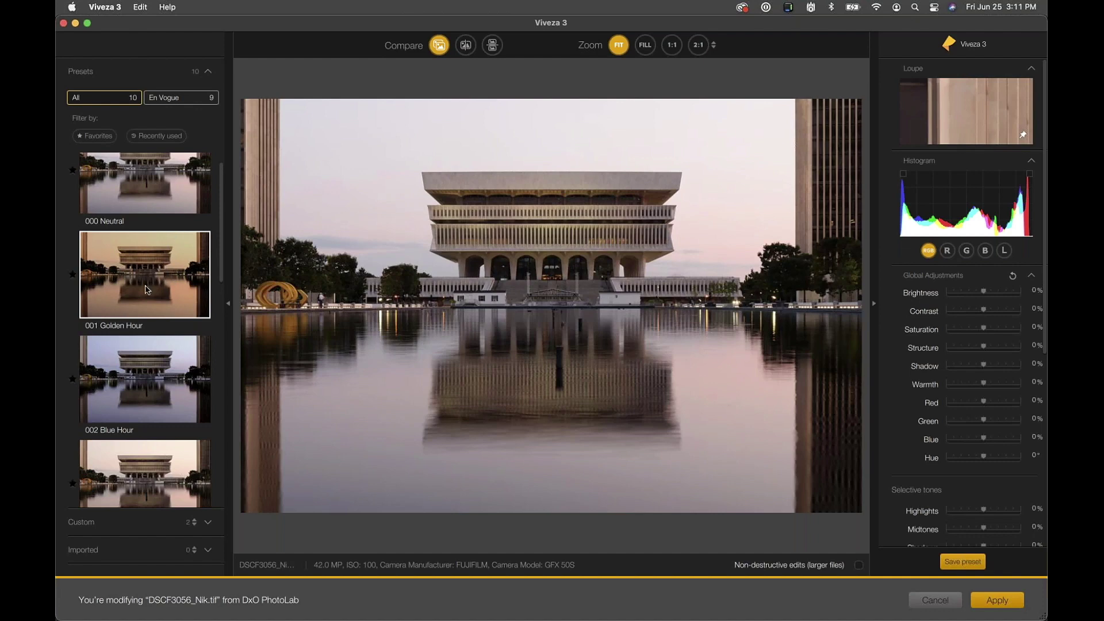
pyautogui.click(145, 289)
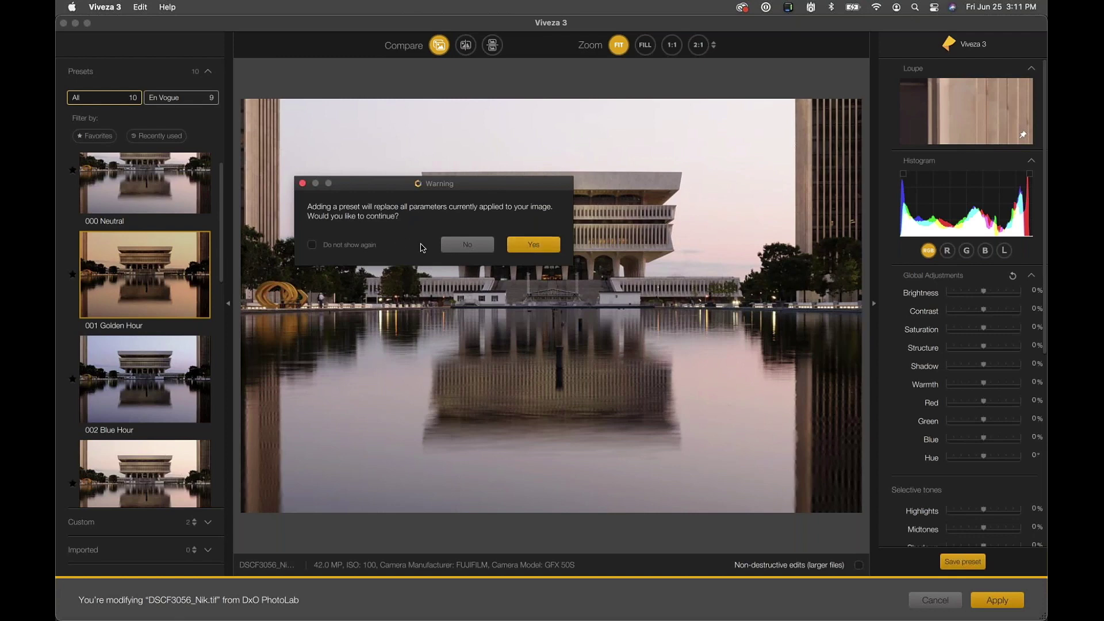
pyautogui.press('Return')
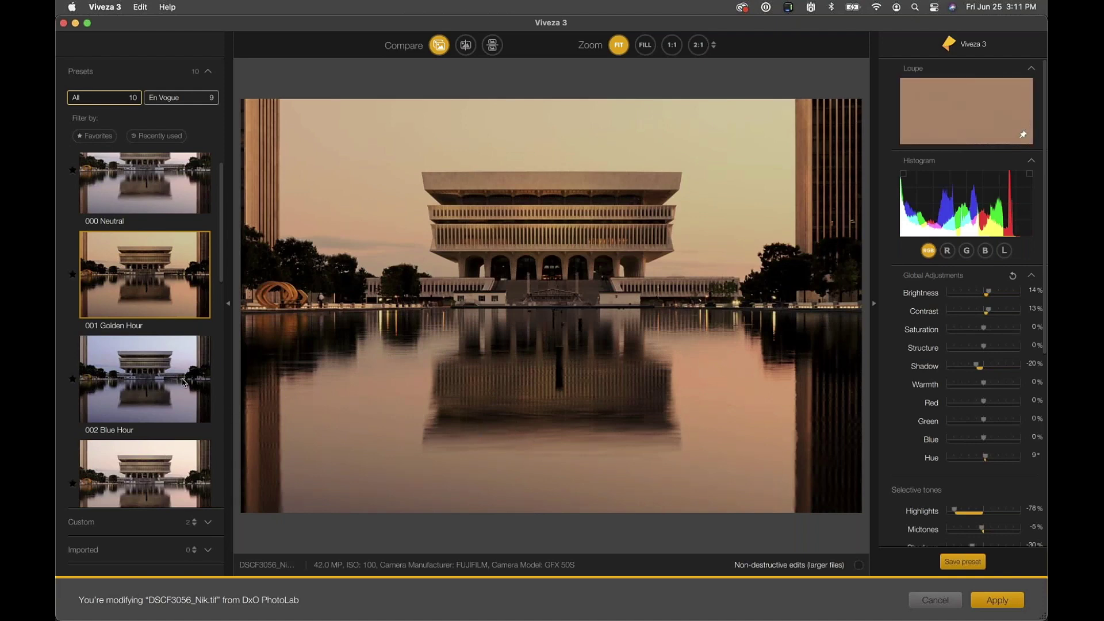
pyautogui.scroll(-4, 161, 393)
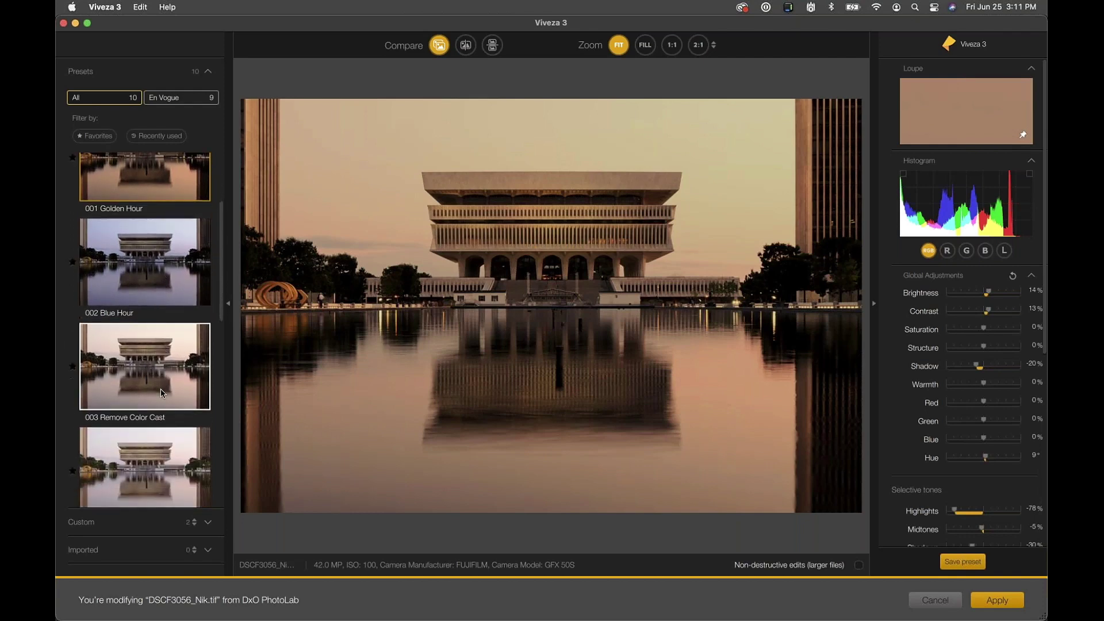
pyautogui.click(127, 261)
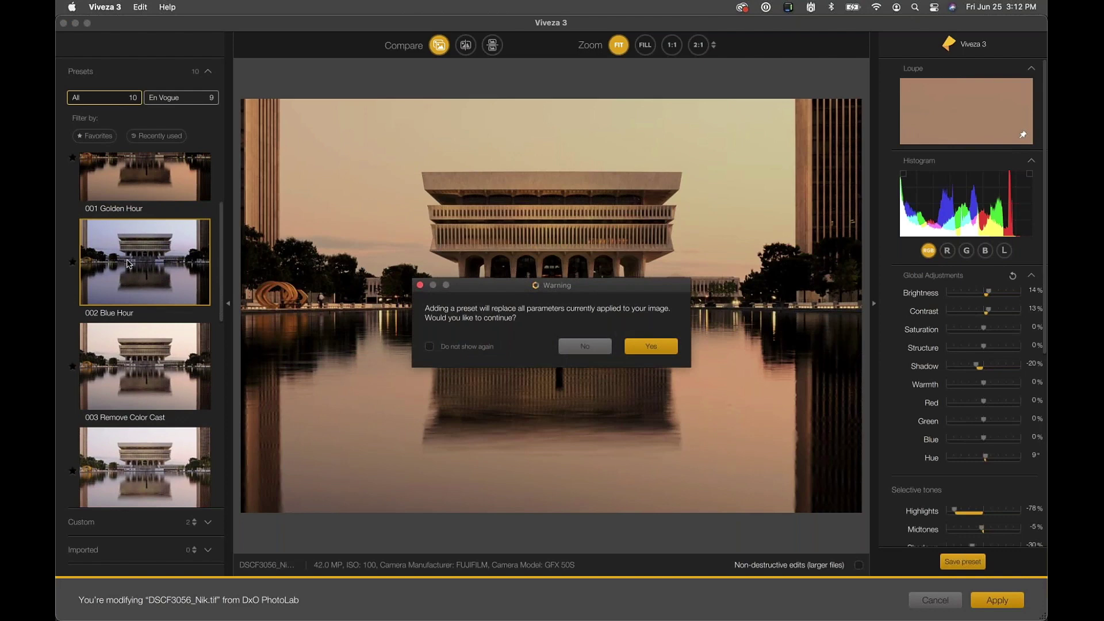
pyautogui.press('Return')
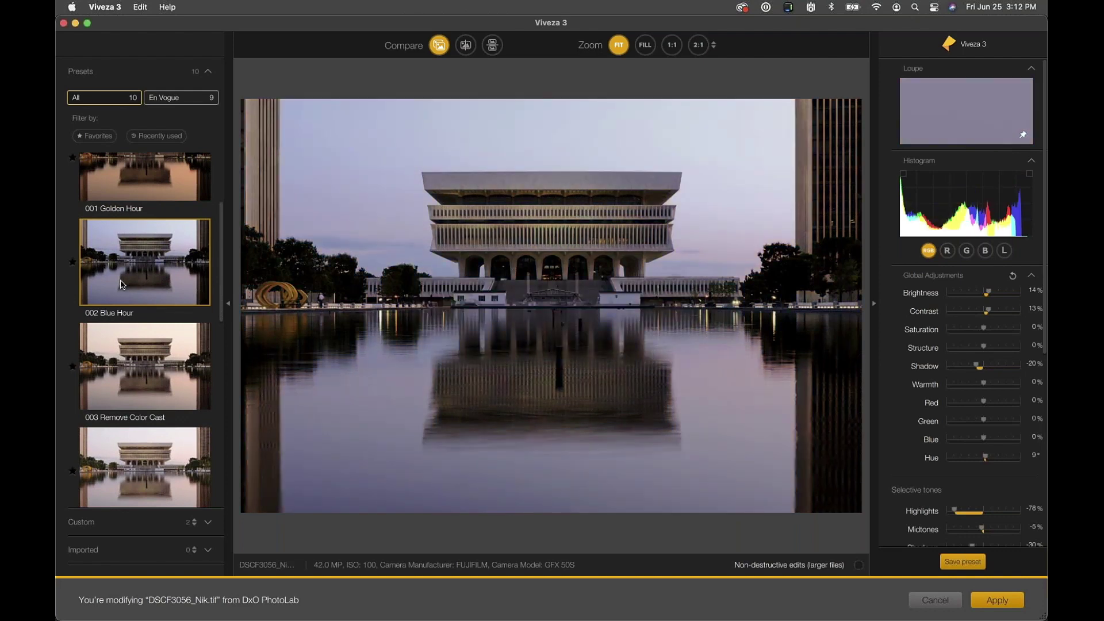
# Apply the 003 Remove Color Cast preset, then pick 004 Fill Light.
pyautogui.scroll(-2, 117, 294)
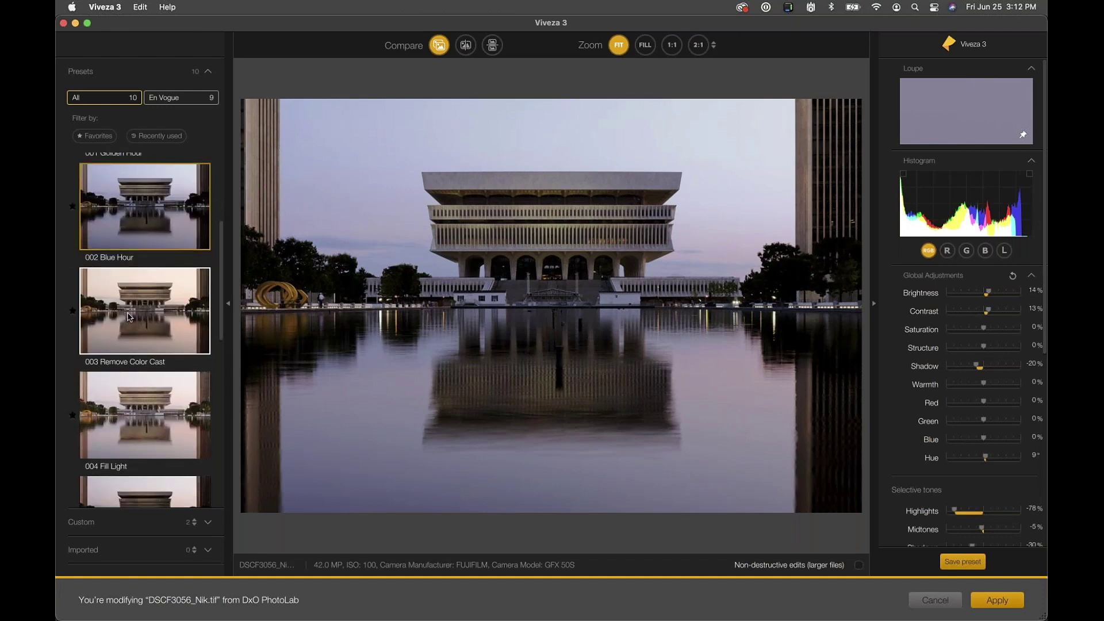
pyautogui.click(129, 316)
pyautogui.press('Return')
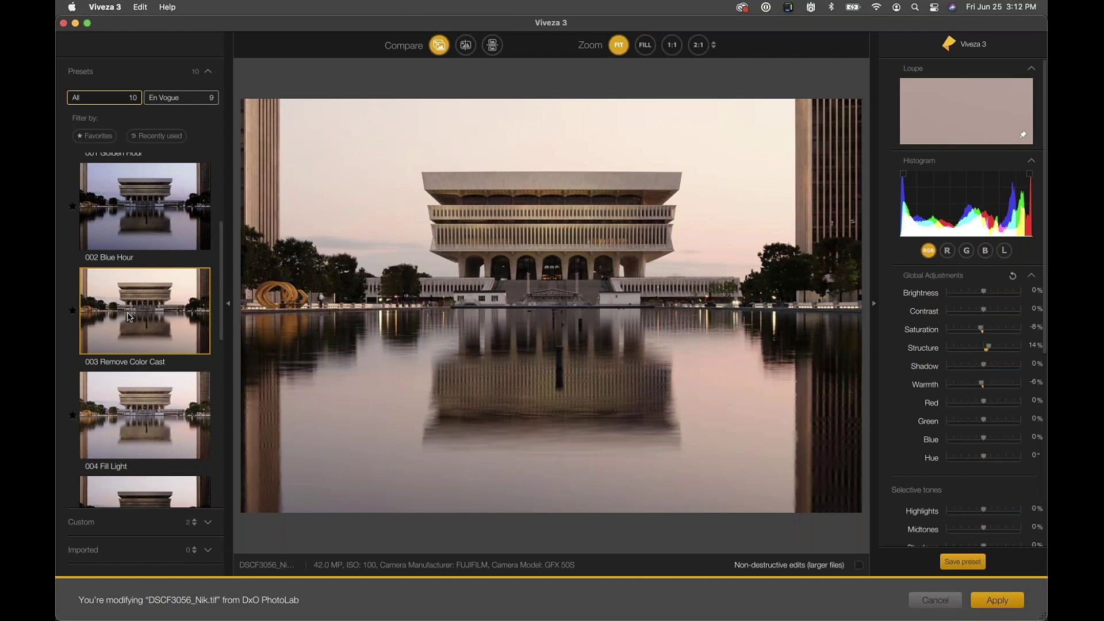
pyautogui.scroll(-4, 133, 305)
pyautogui.click(142, 291)
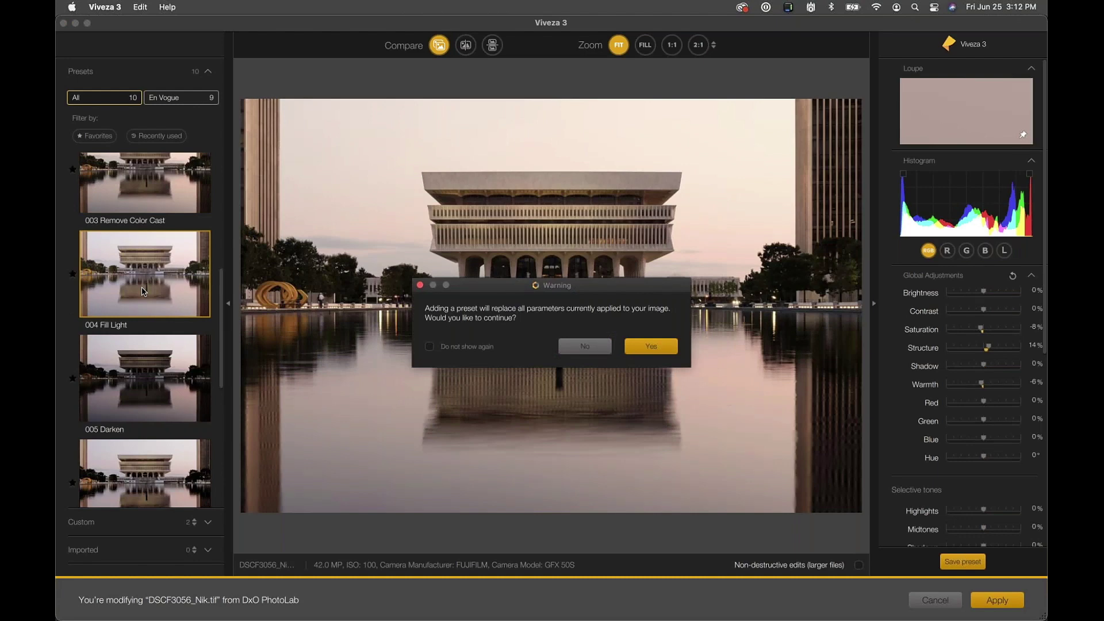
pyautogui.press('Return')
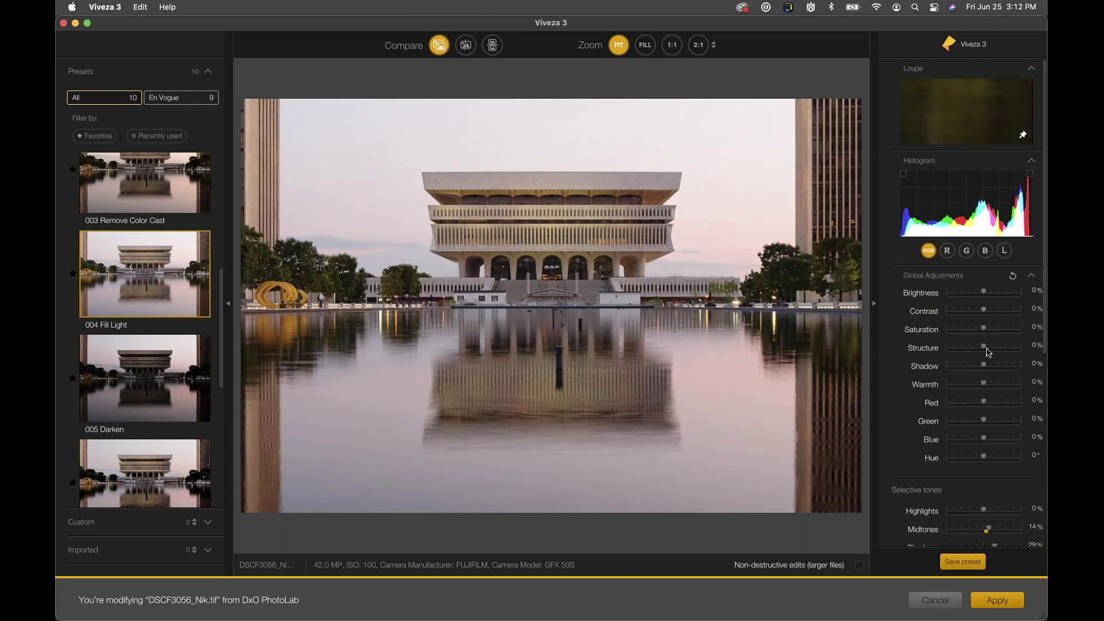
pyautogui.scroll(-10, 984, 390)
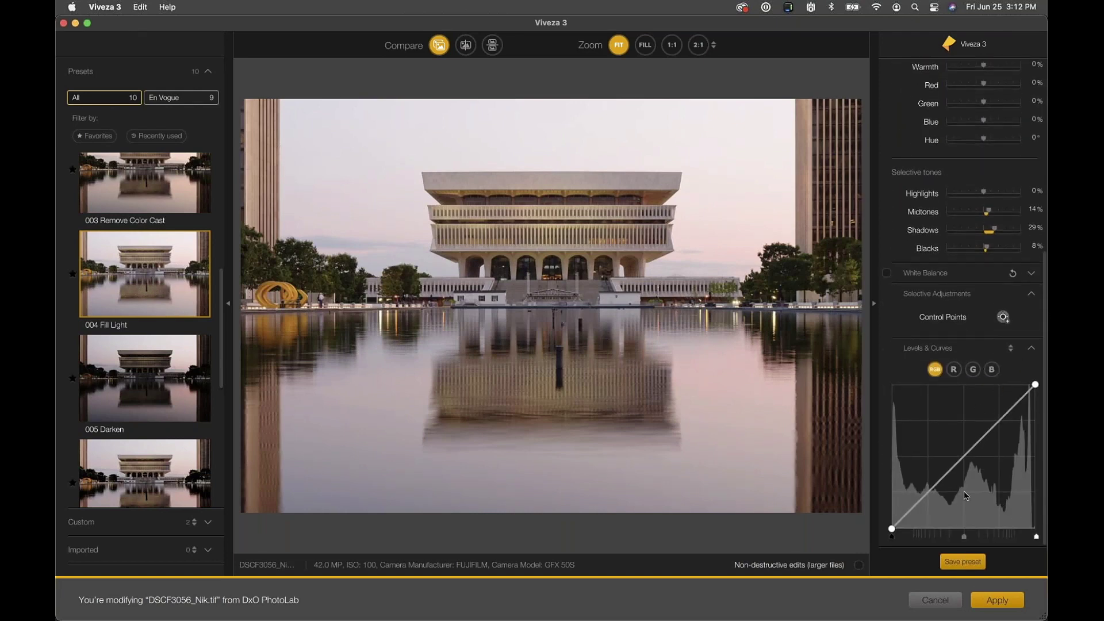
pyautogui.scroll(9, 976, 489)
pyautogui.scroll(1, 975, 490)
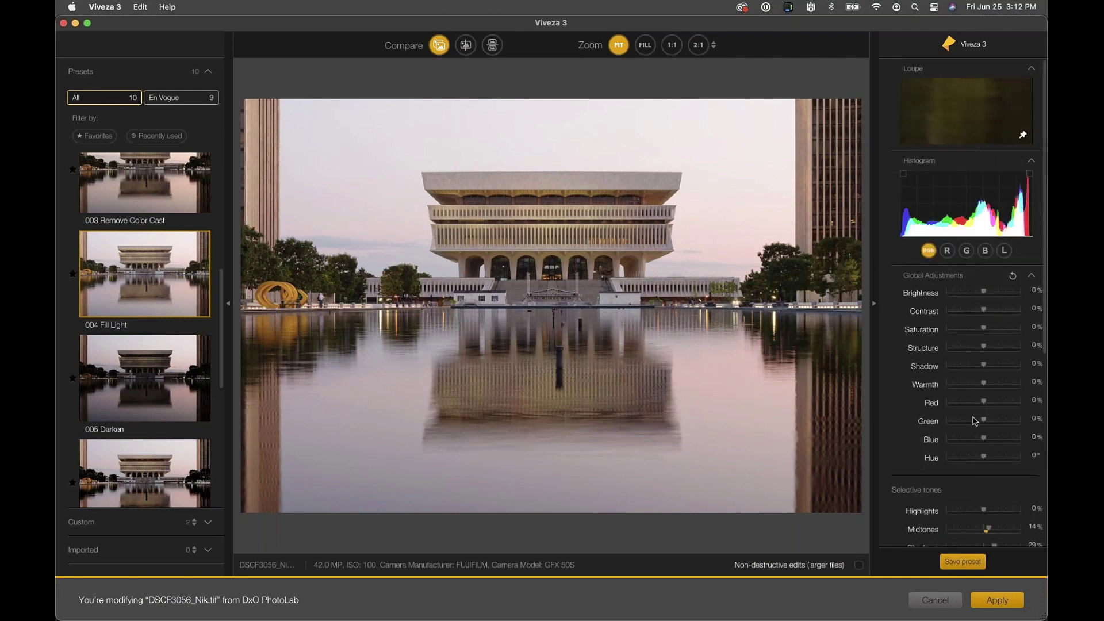
pyautogui.scroll(-2, 150, 384)
pyautogui.scroll(-4, 150, 384)
# Apply the 007 Sharpen Eyes preset, replacing the current settings.
pyautogui.click(152, 390)
pyautogui.click(650, 345)
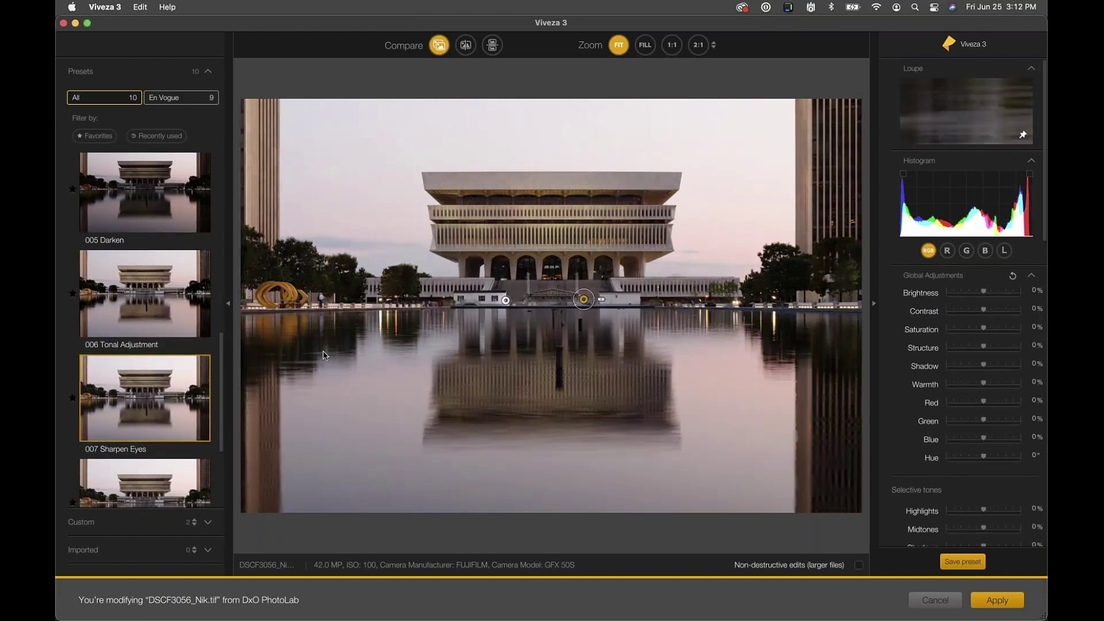
pyautogui.scroll(-5, 122, 406)
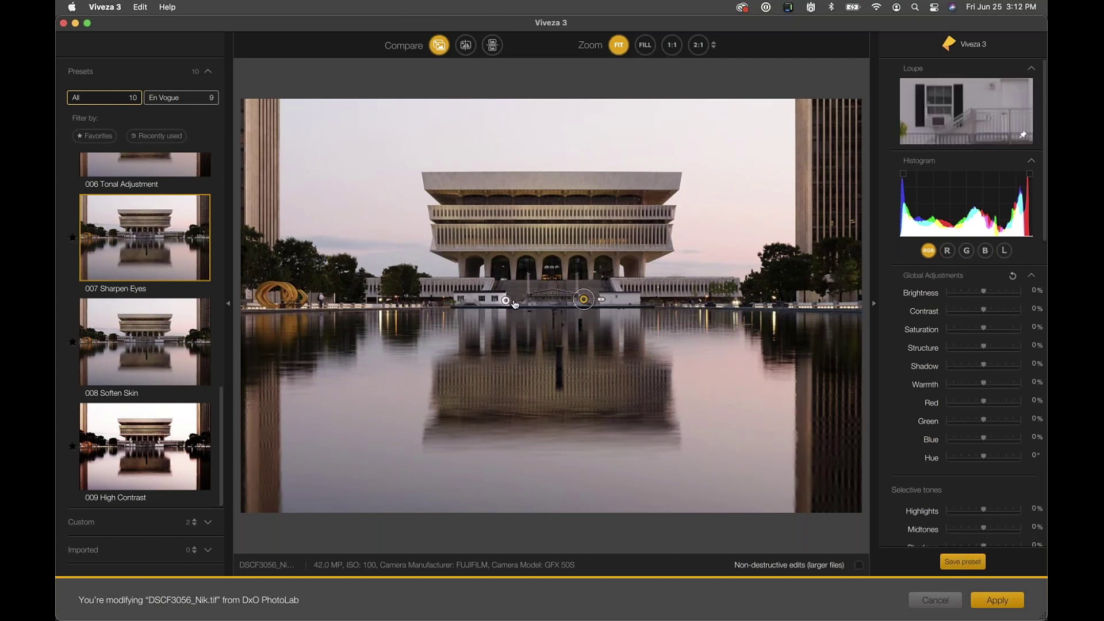
# Move the Left Eye and Right Eye control points up into the sky above the building.
pyautogui.click(502, 234)
pyautogui.moveTo(502, 234); pyautogui.dragTo(501, 155)
pyautogui.click(584, 299)
pyautogui.moveTo(585, 303); pyautogui.dragTo(597, 161)
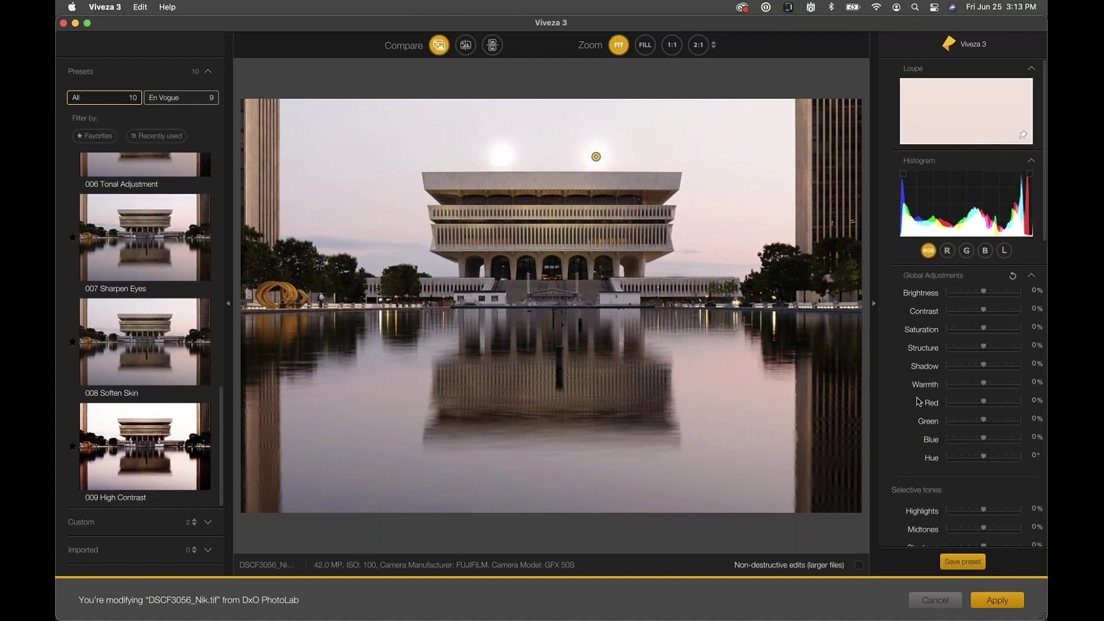
pyautogui.scroll(-10, 918, 410)
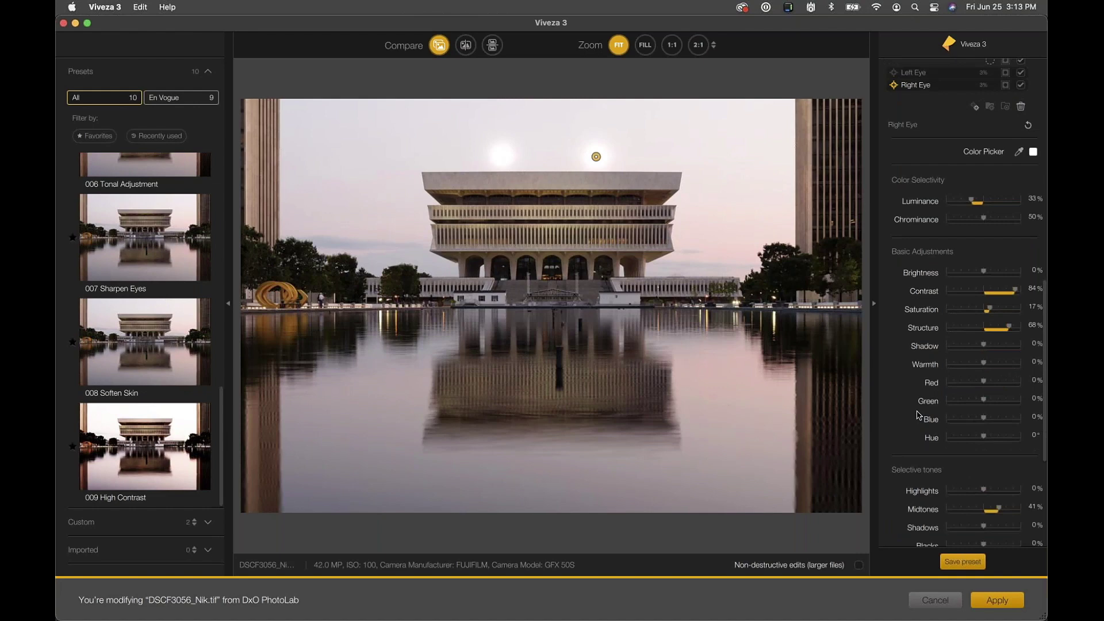
pyautogui.moveTo(633, 136); pyautogui.dragTo(469, 155)
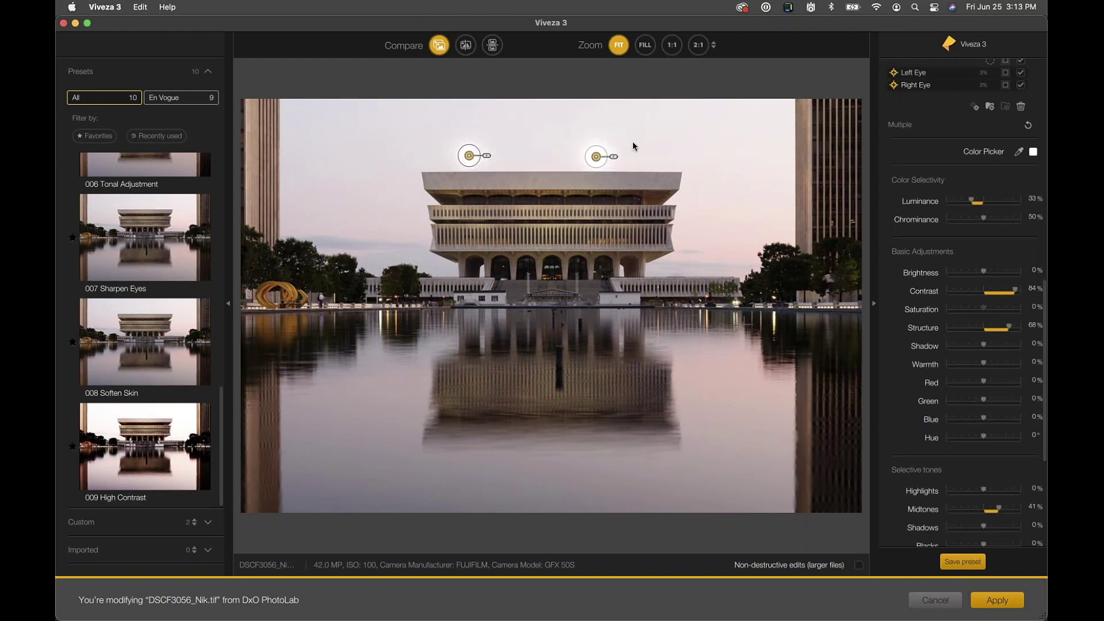
pyautogui.moveTo(598, 157); pyautogui.dragTo(559, 141)
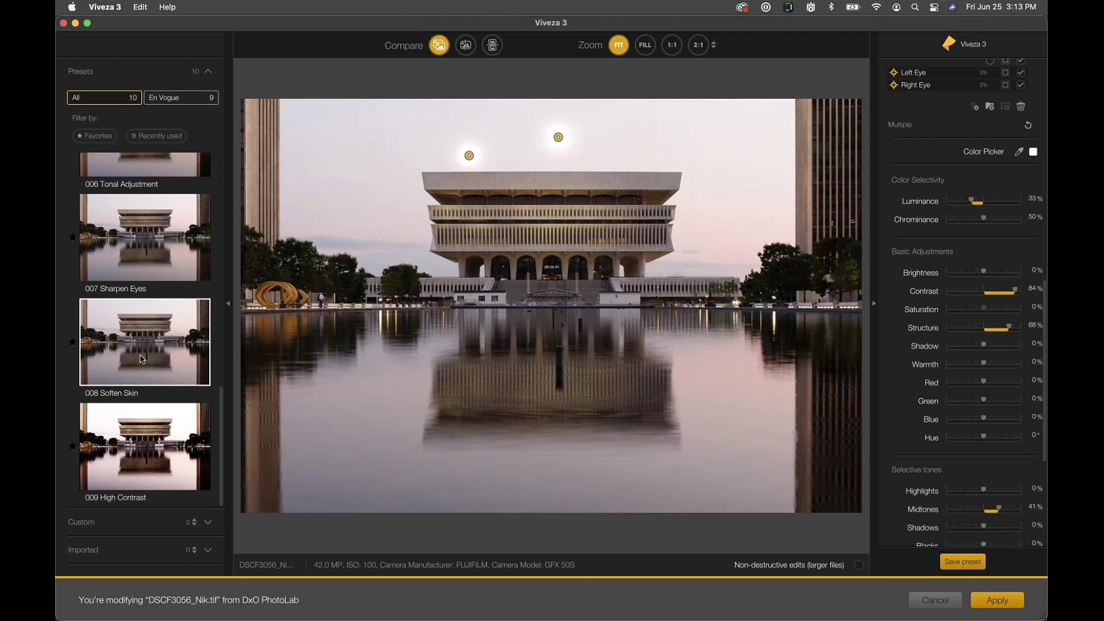
pyautogui.scroll(10, 140, 354)
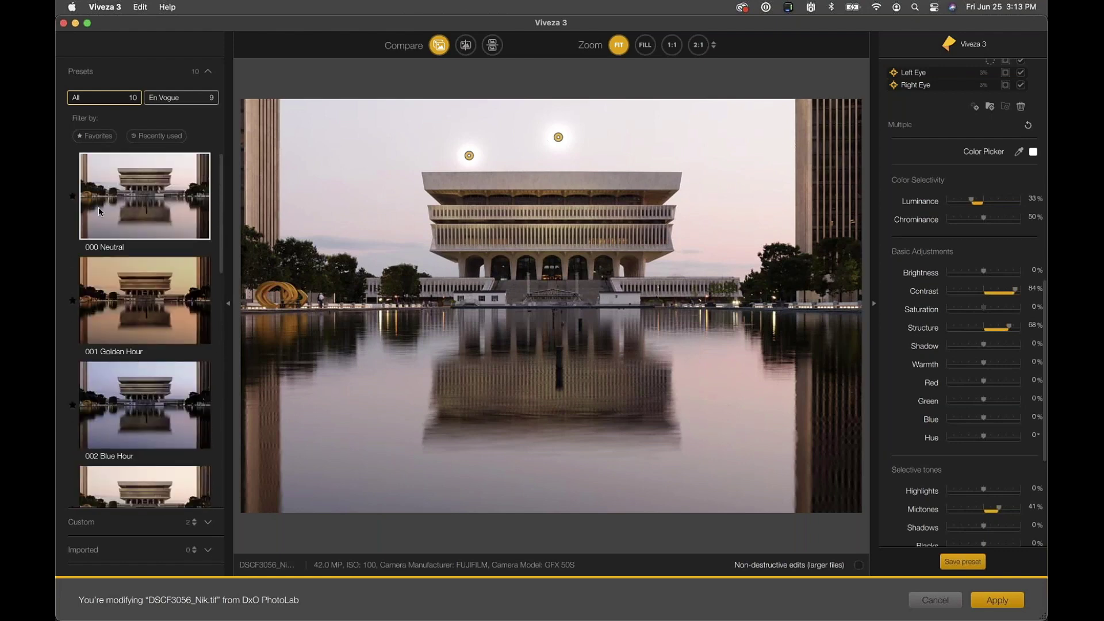
# Reset the photo with the 000 Neutral preset, removing all control points.
pyautogui.click(153, 211)
pyautogui.press('Return')
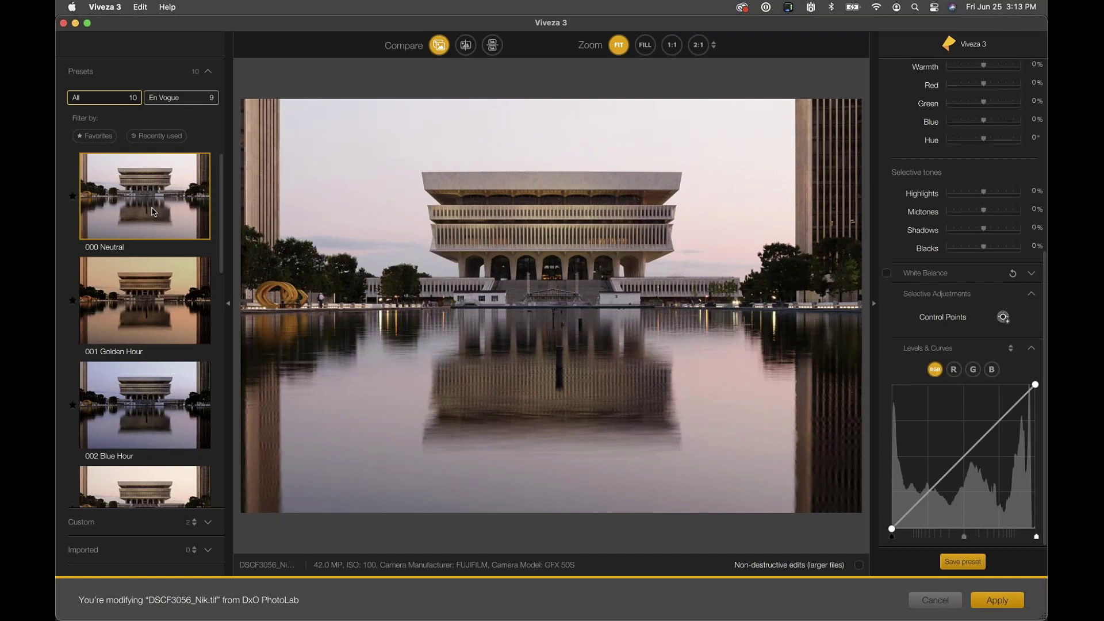
pyautogui.scroll(5, 910, 167)
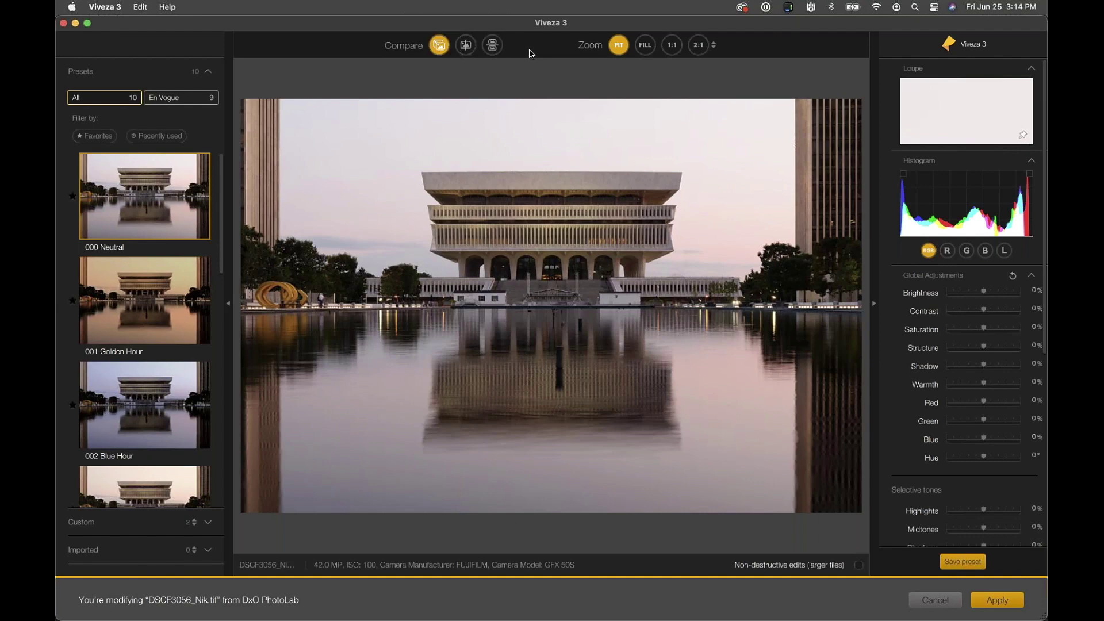
pyautogui.click(645, 46)
pyautogui.click(619, 46)
pyautogui.click(643, 46)
pyautogui.click(619, 46)
pyautogui.click(646, 46)
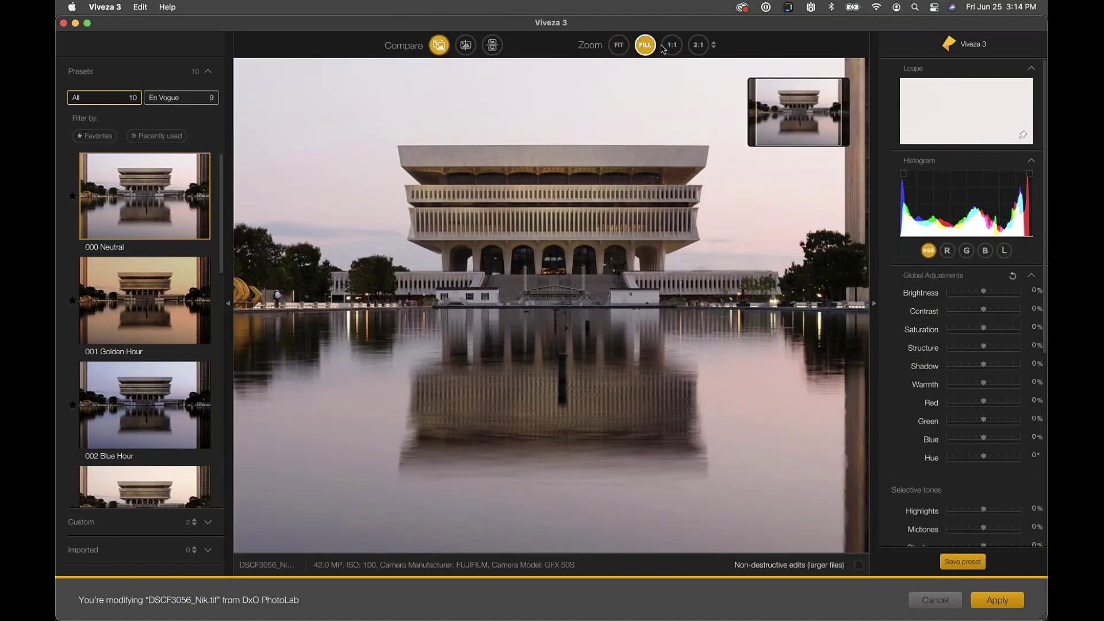
pyautogui.click(671, 47)
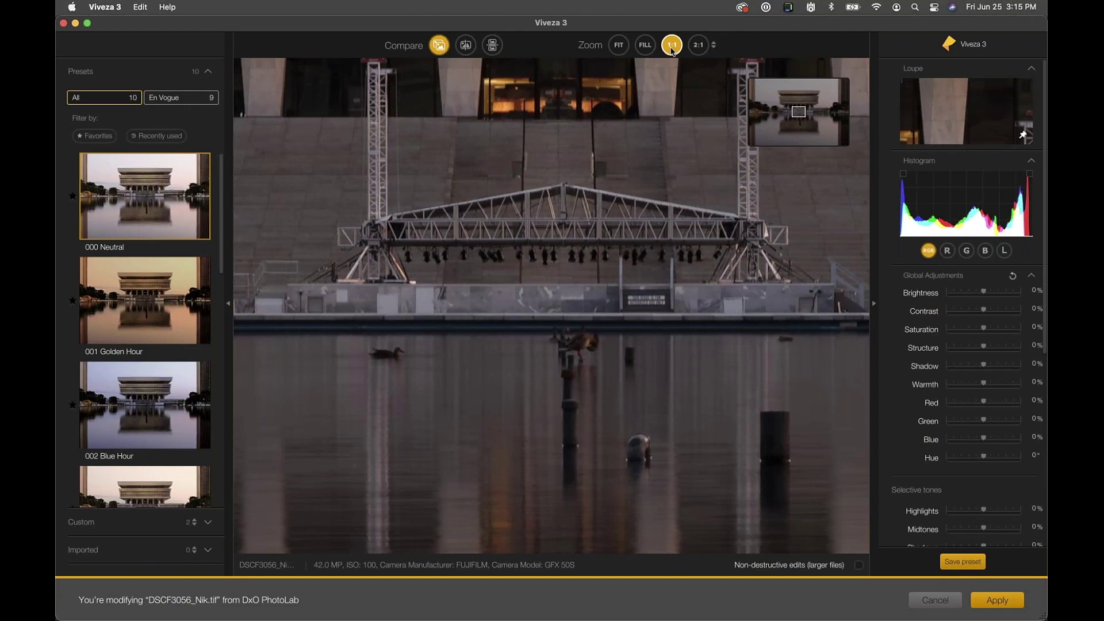
pyautogui.click(698, 45)
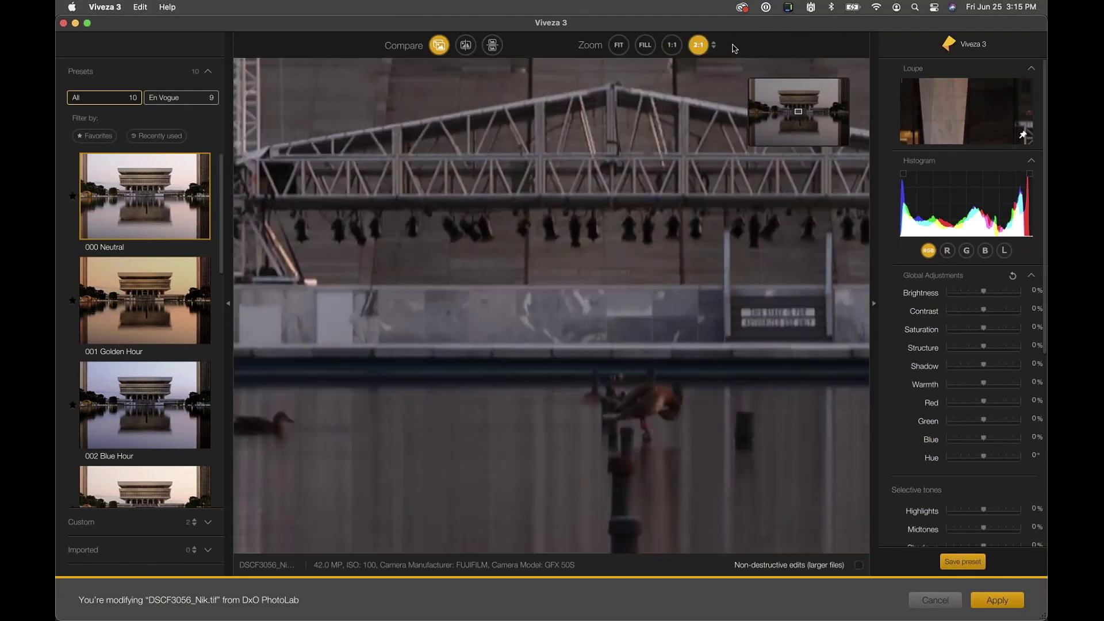
pyautogui.click(714, 45)
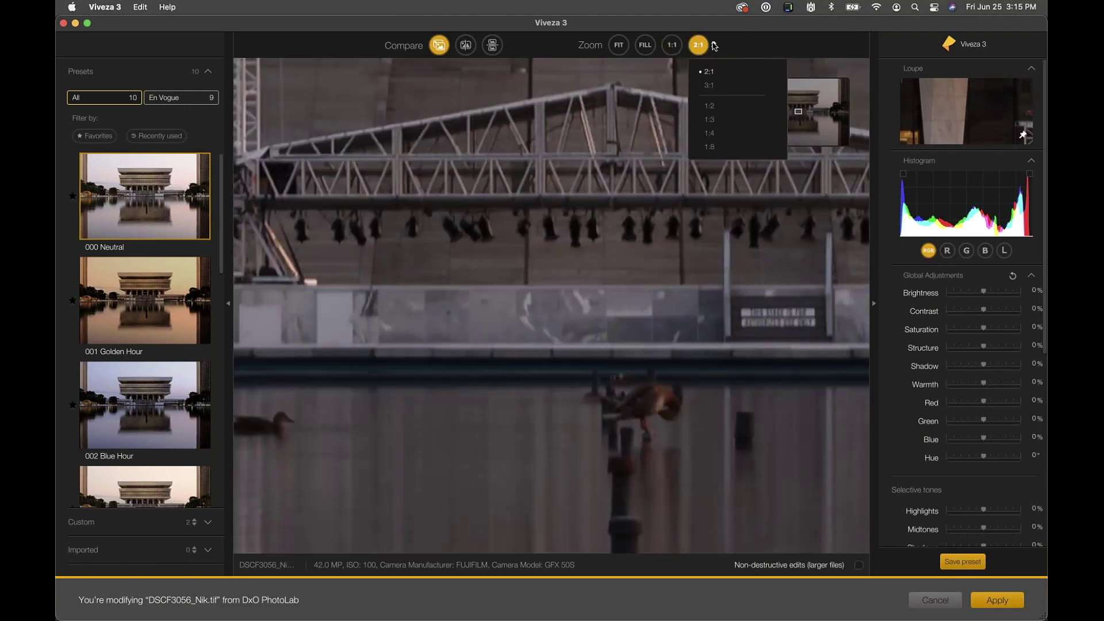
pyautogui.click(714, 46)
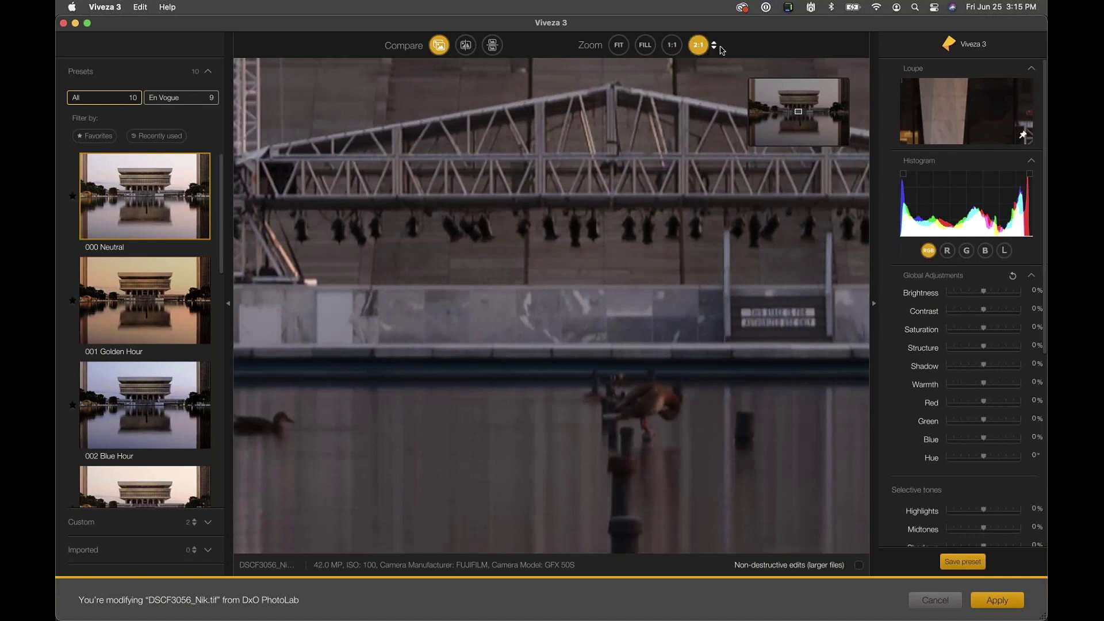
pyautogui.click(713, 46)
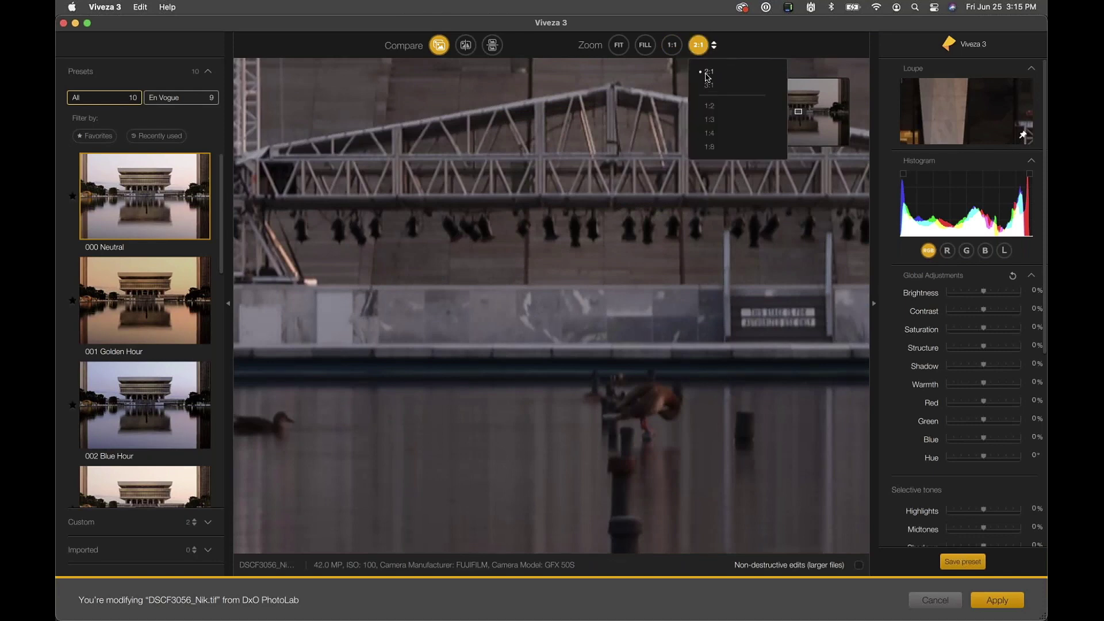
pyautogui.click(709, 134)
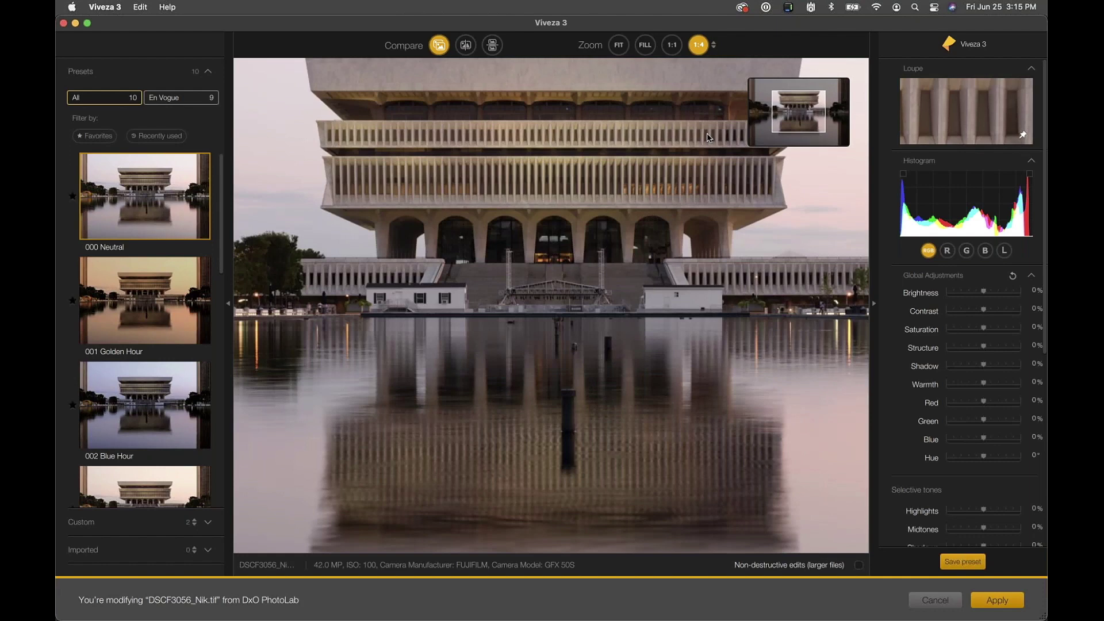
pyautogui.click(715, 47)
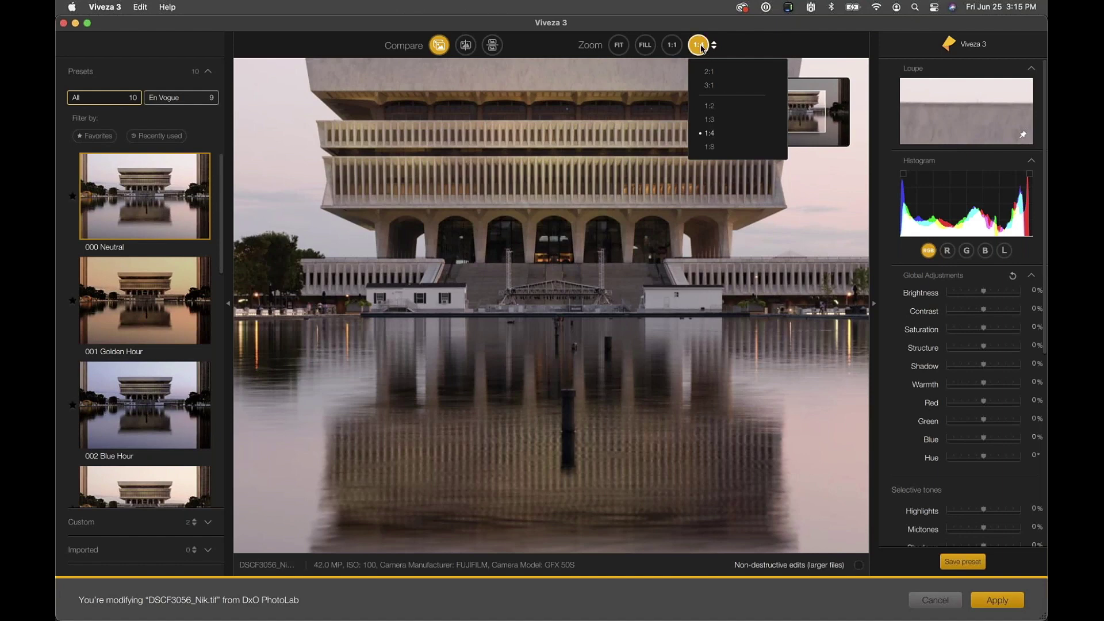
pyautogui.click(738, 48)
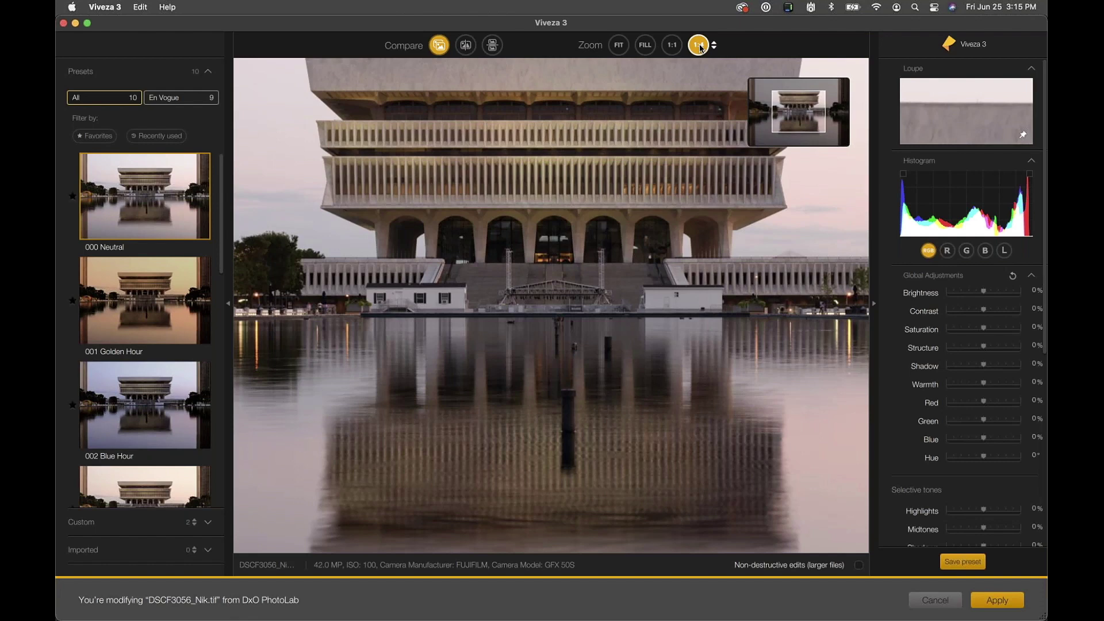
pyautogui.click(801, 105)
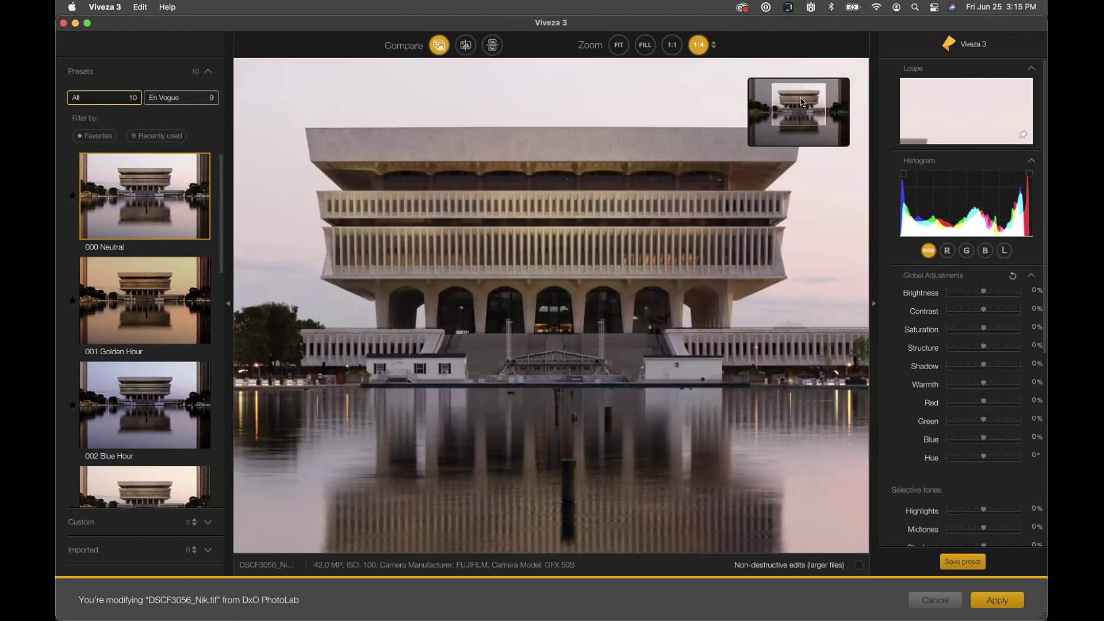
pyautogui.click(713, 45)
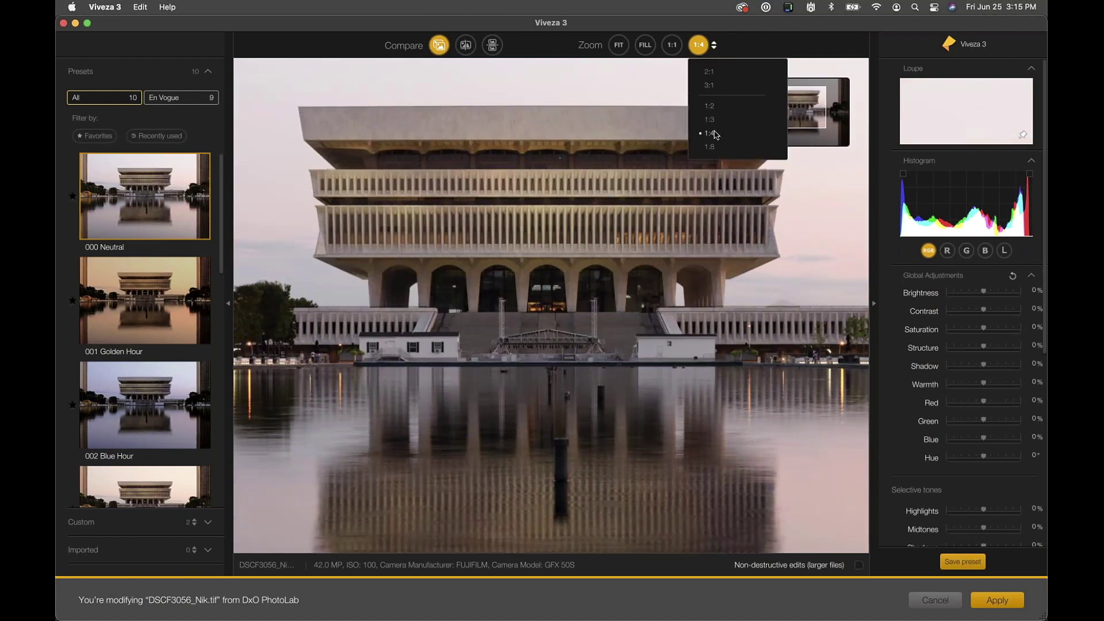
pyautogui.click(718, 133)
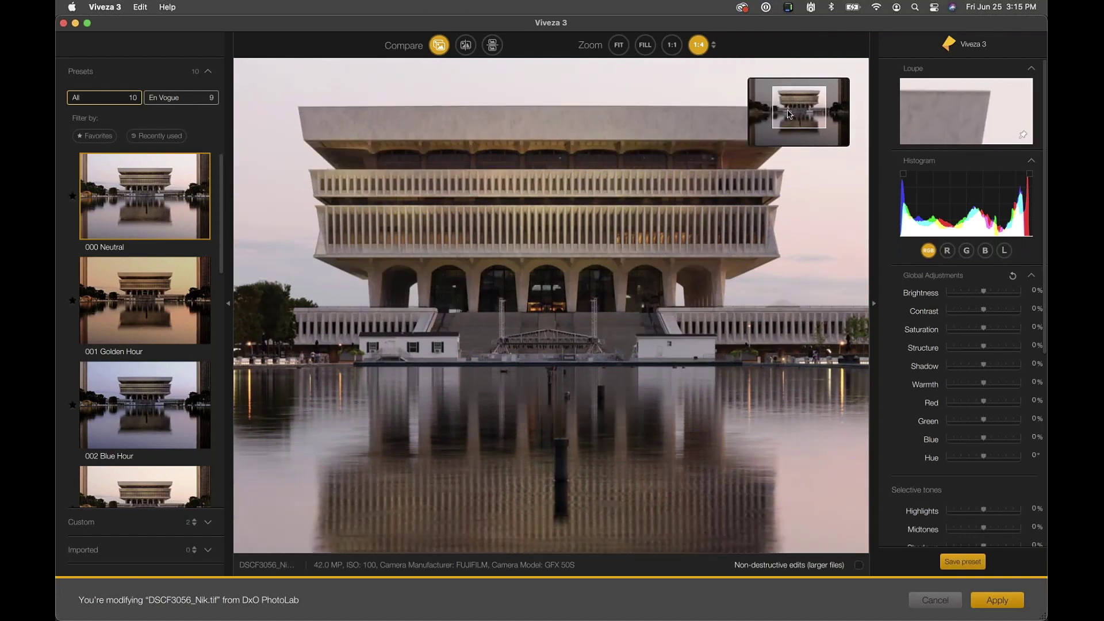
pyautogui.click(618, 46)
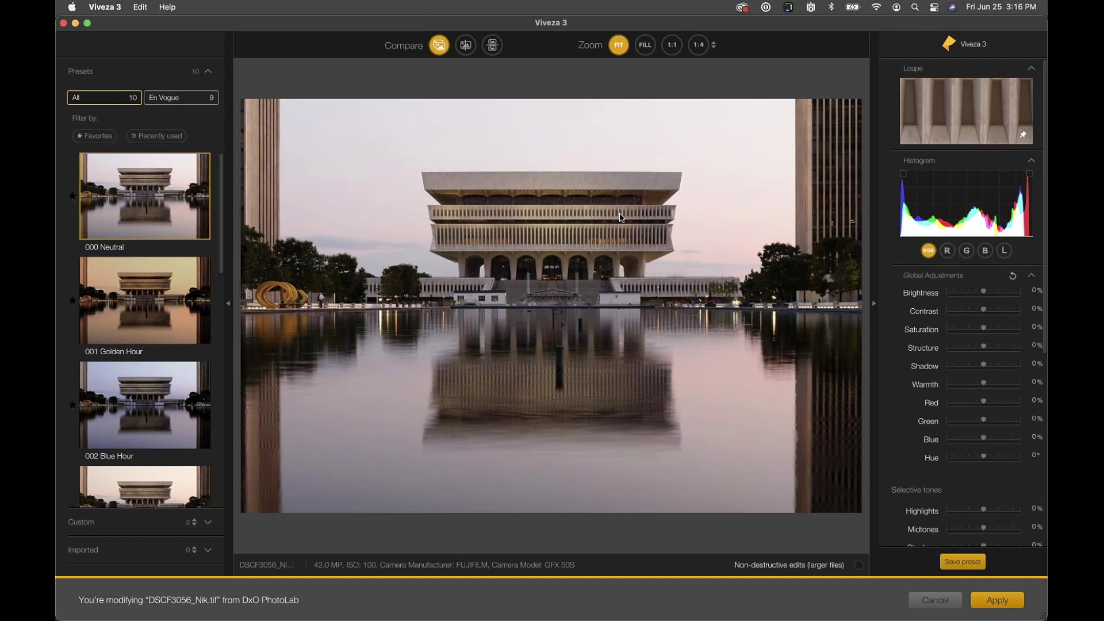
pyautogui.press('Tab')
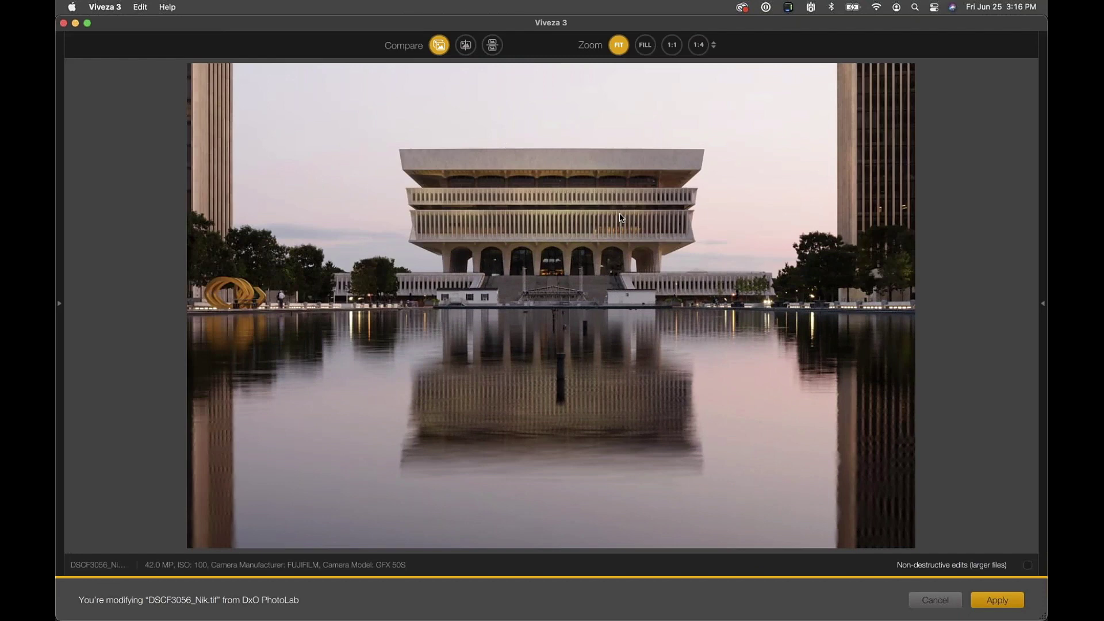
pyautogui.press('Tab')
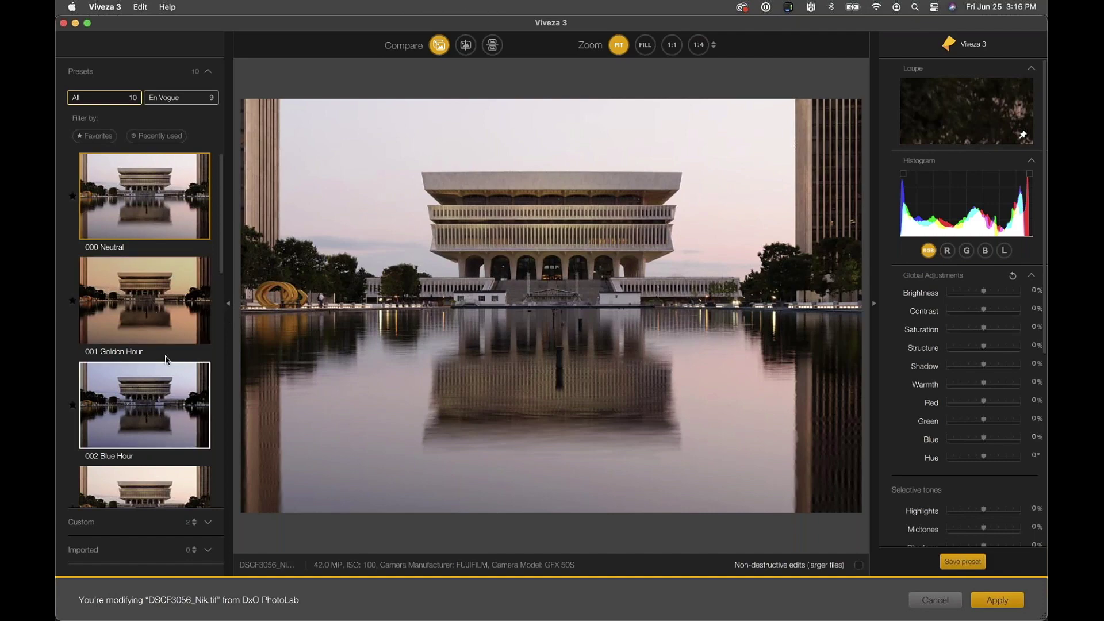
pyautogui.click(229, 308)
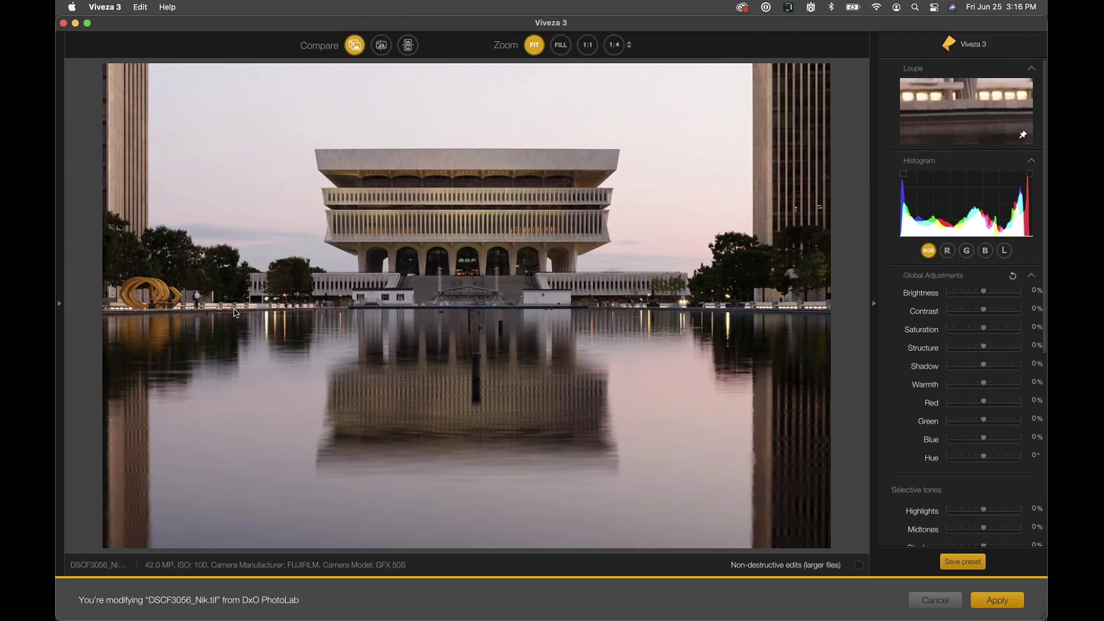
pyautogui.click(874, 306)
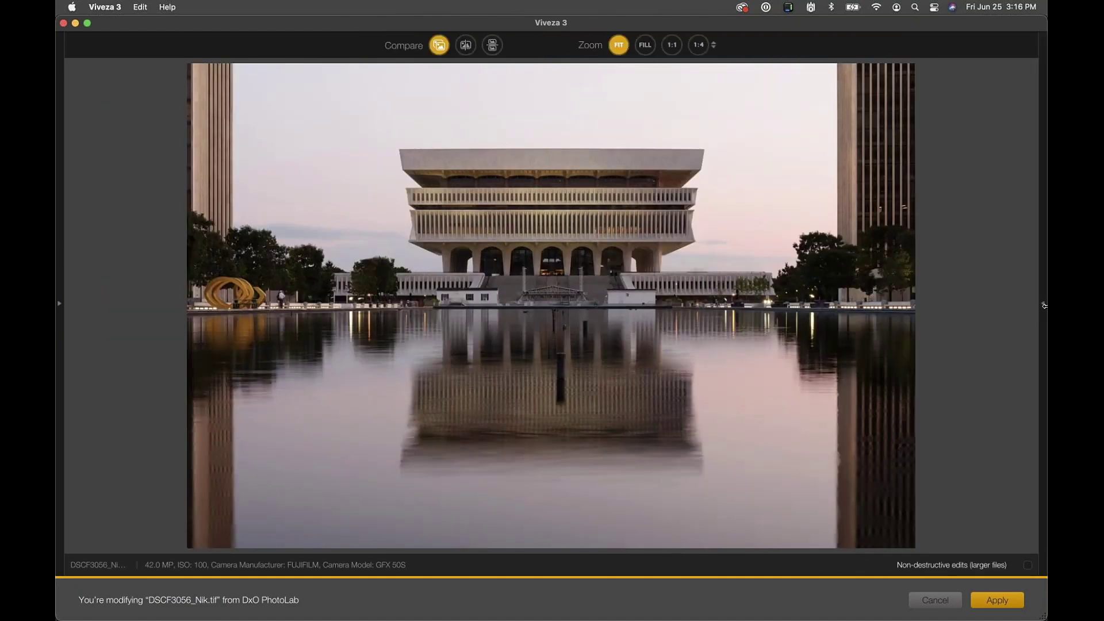
pyautogui.click(1044, 305)
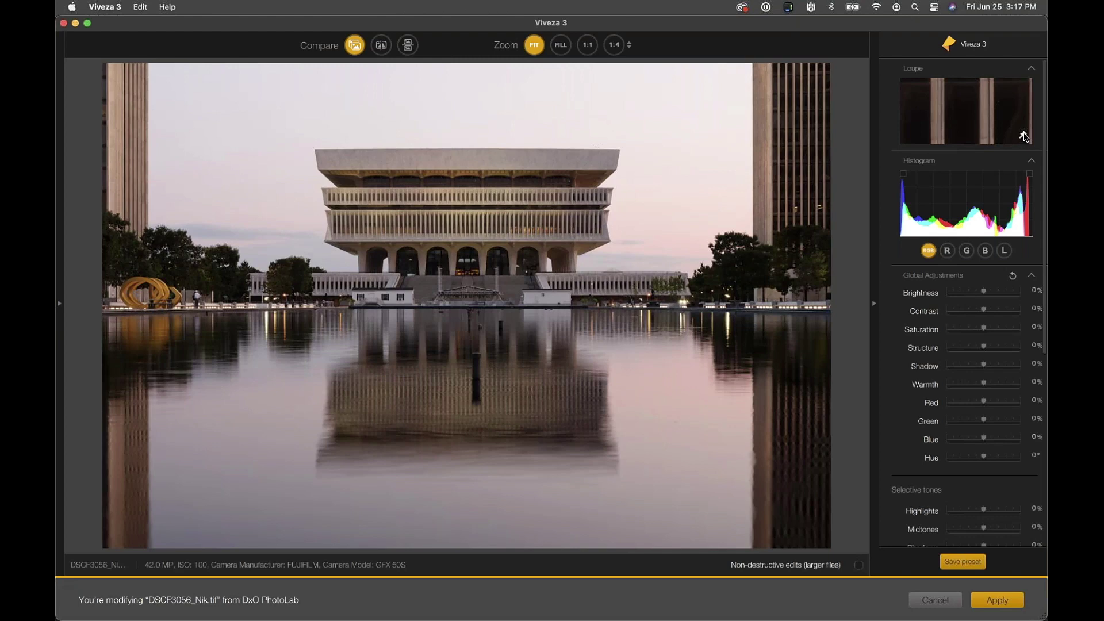
# Dismiss the admin-rights notice and pin the loupe on the roof's left corner.
pyautogui.click(1023, 136)
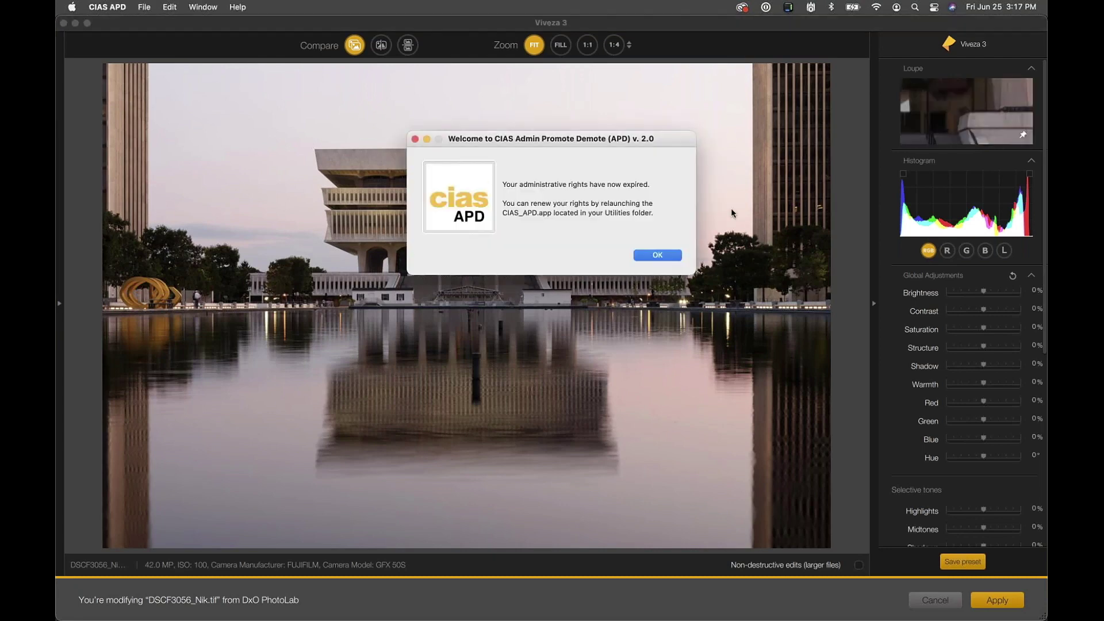
pyautogui.click(657, 255)
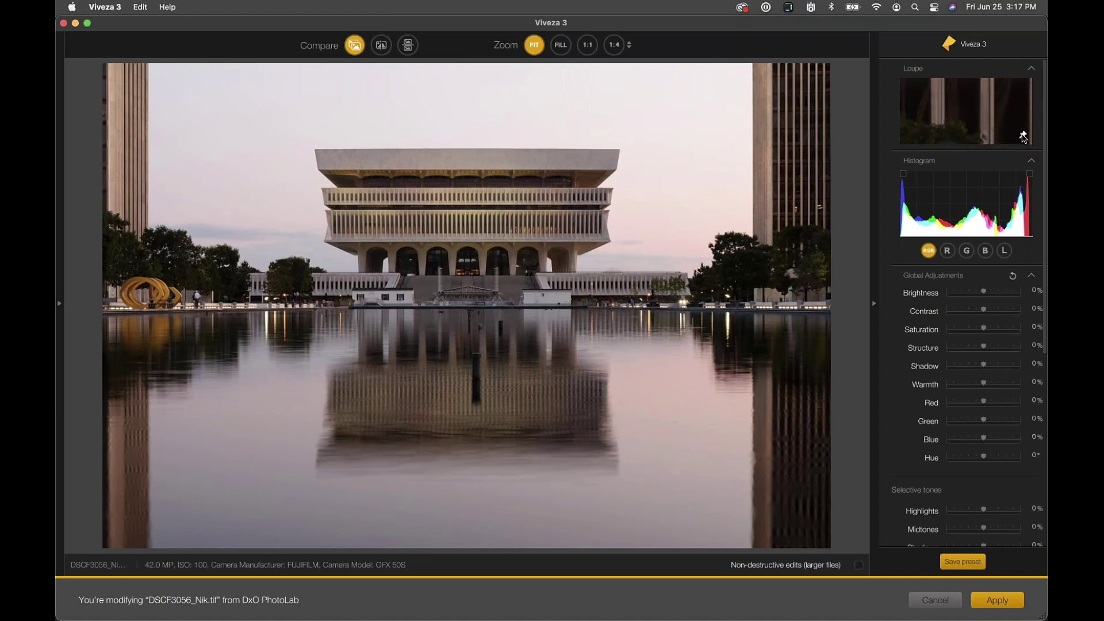
pyautogui.click(1023, 135)
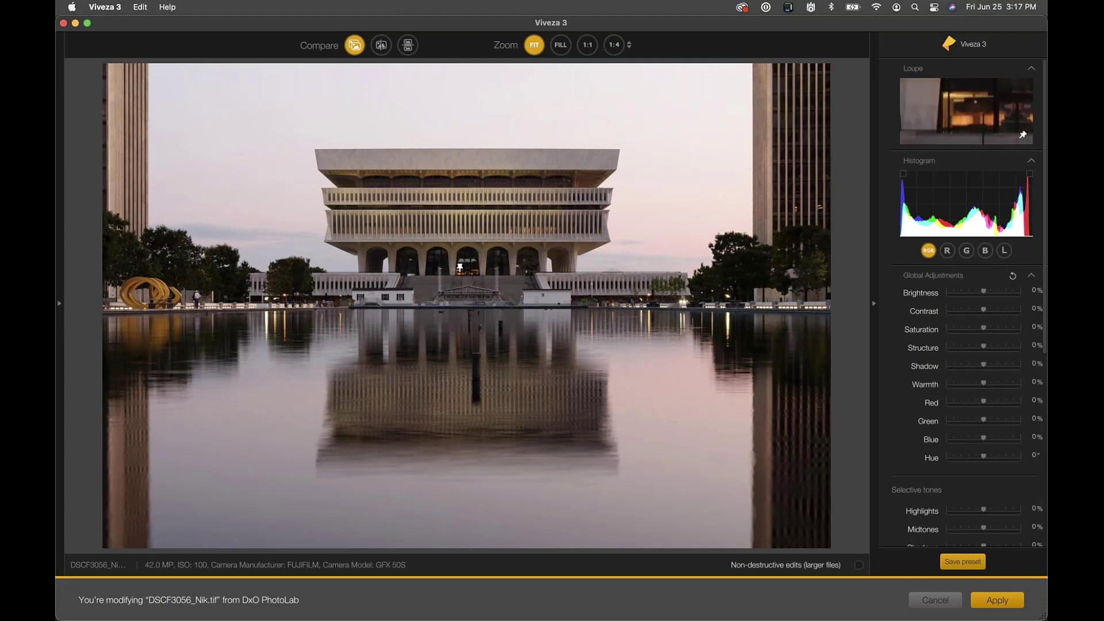
pyautogui.click(315, 145)
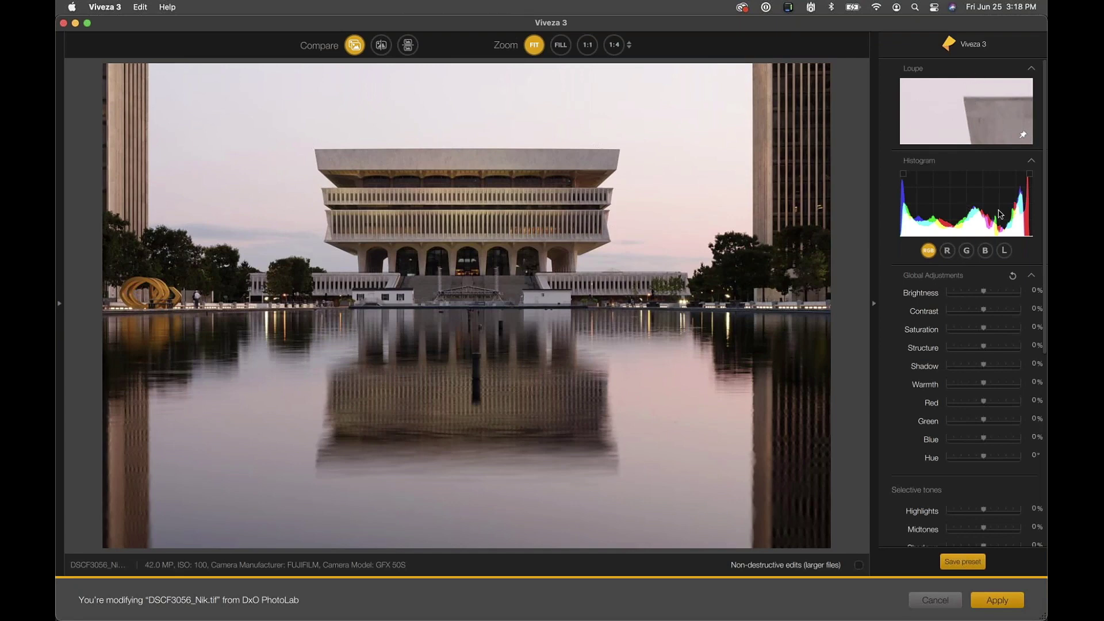
pyautogui.click(946, 251)
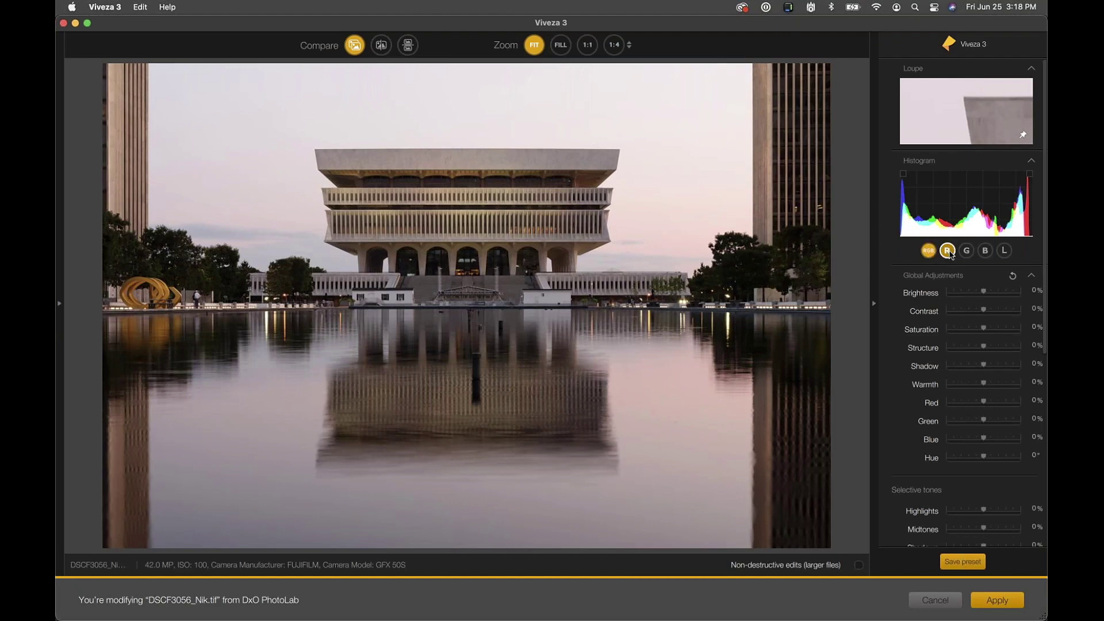
pyautogui.click(967, 253)
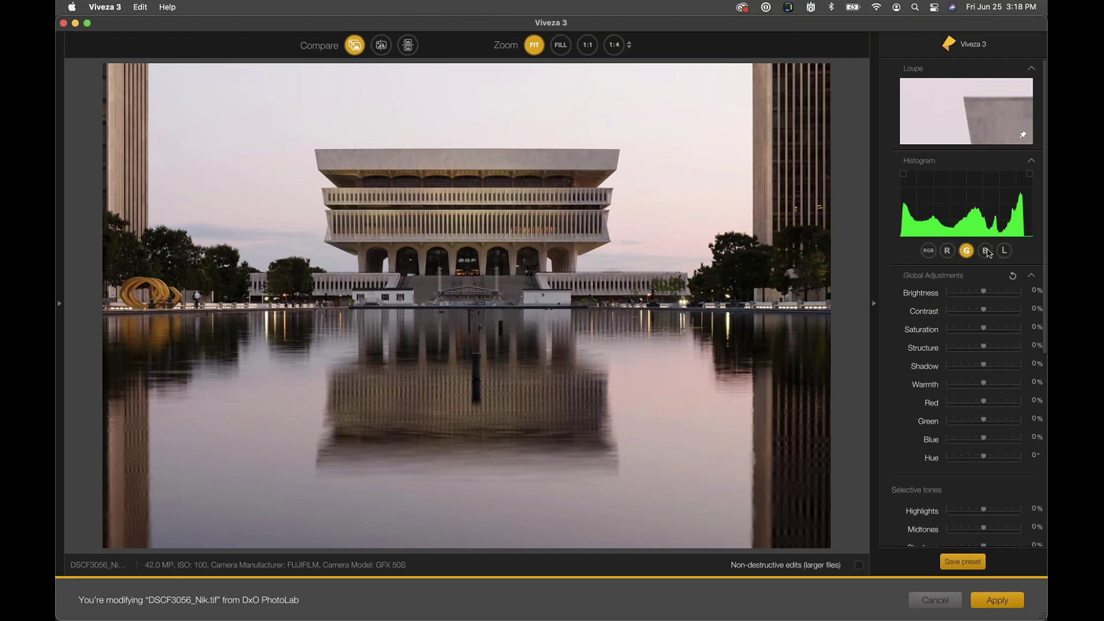
pyautogui.click(986, 252)
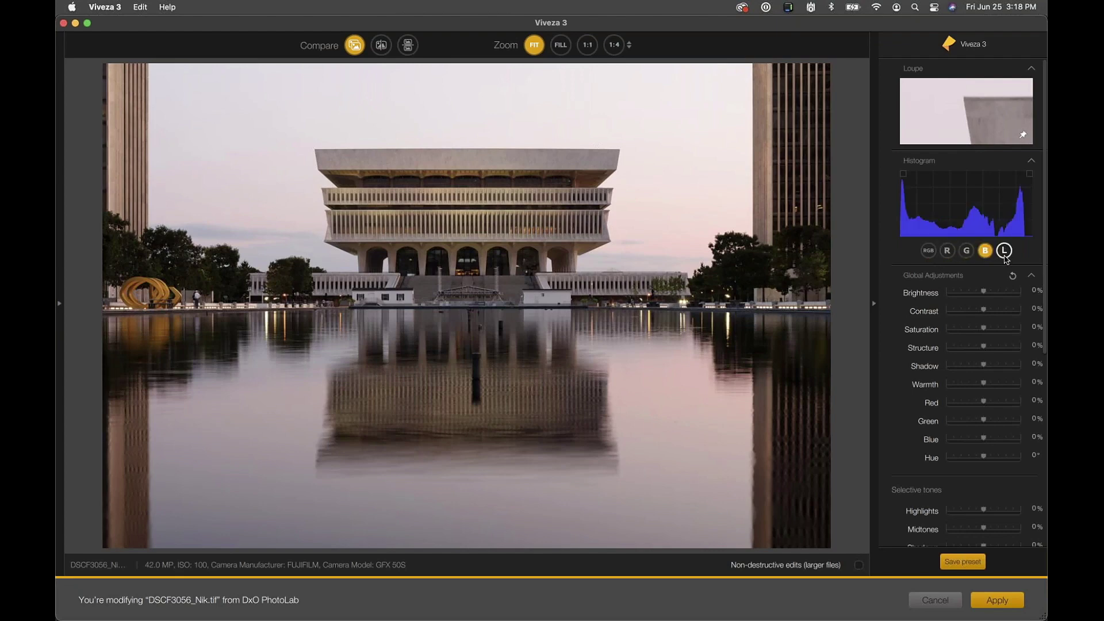
pyautogui.click(947, 251)
pyautogui.click(967, 252)
pyautogui.click(984, 252)
pyautogui.click(1004, 253)
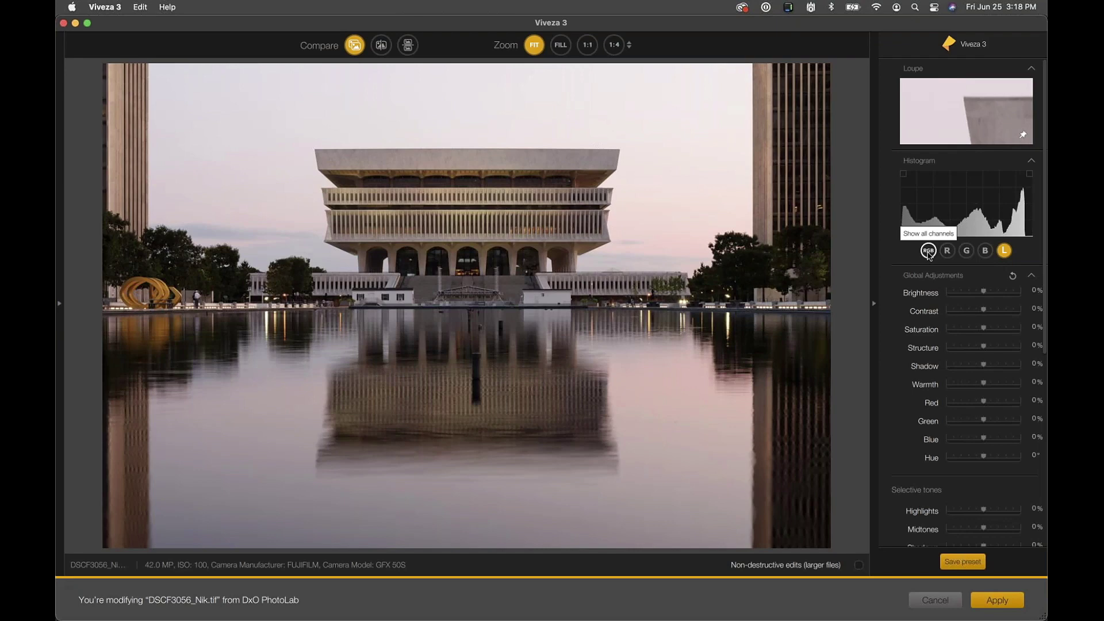
pyautogui.click(927, 252)
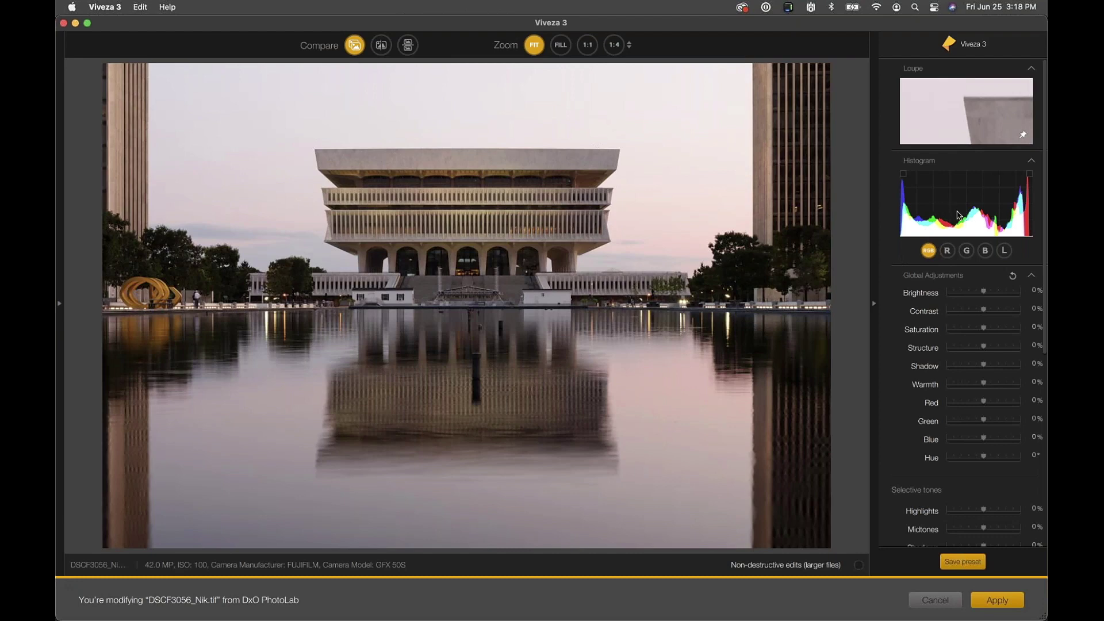
pyautogui.click(903, 174)
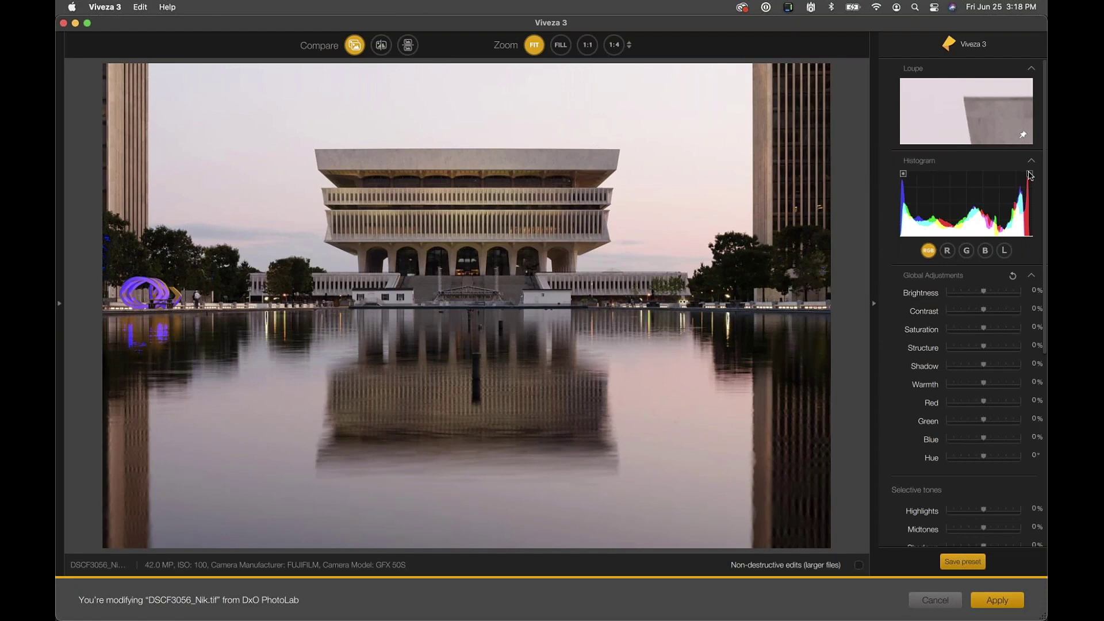
pyautogui.click(903, 175)
pyautogui.click(903, 175)
pyautogui.click(903, 174)
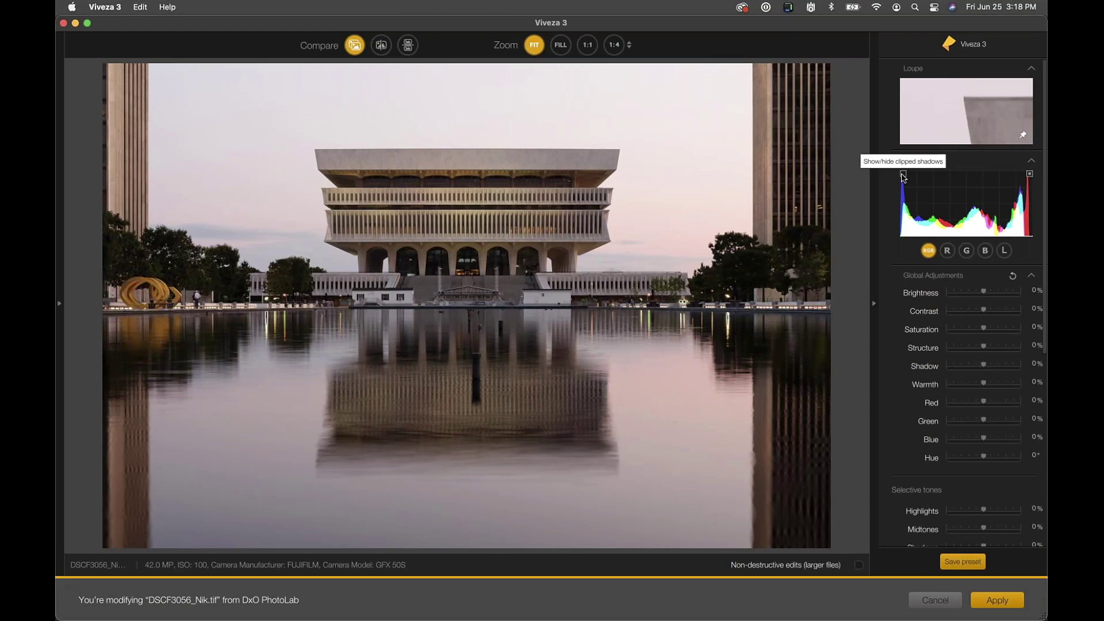
pyautogui.click(903, 175)
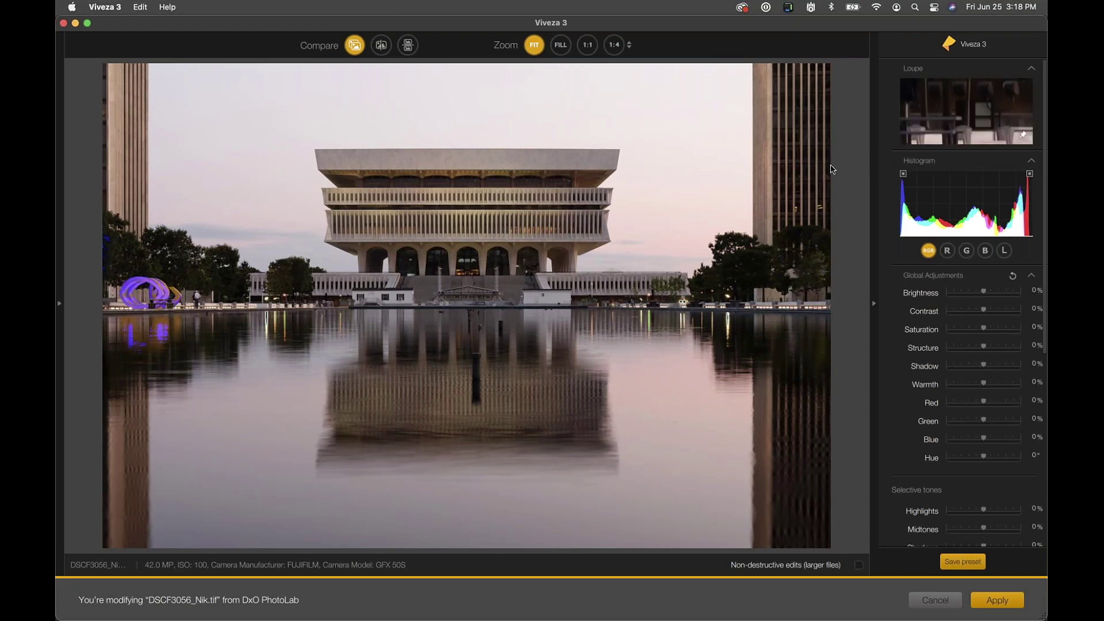
pyautogui.click(904, 175)
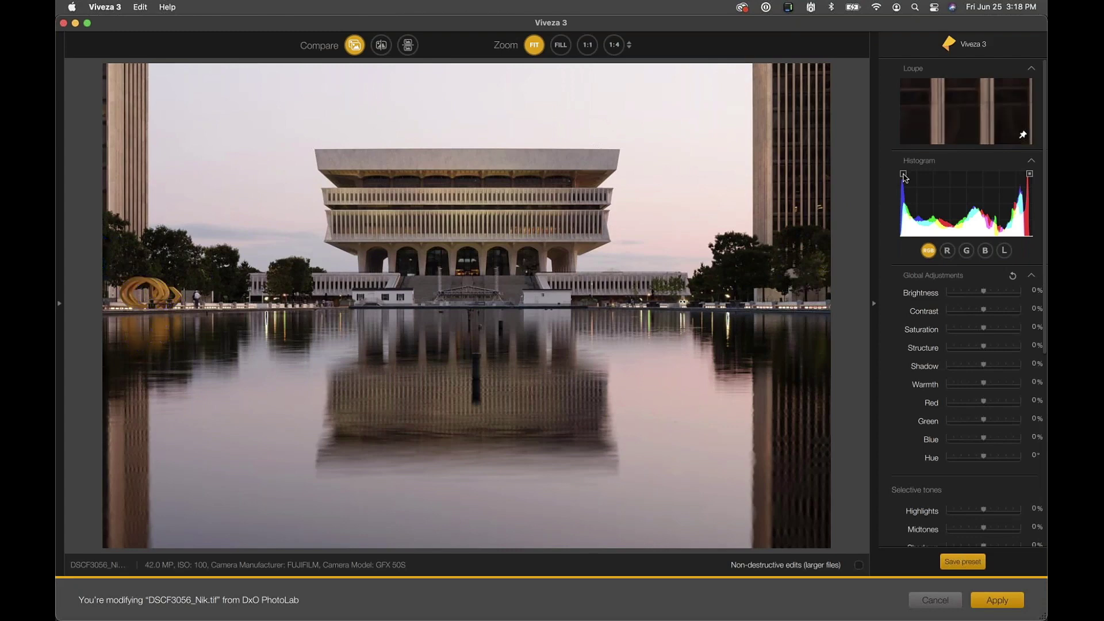
pyautogui.click(903, 175)
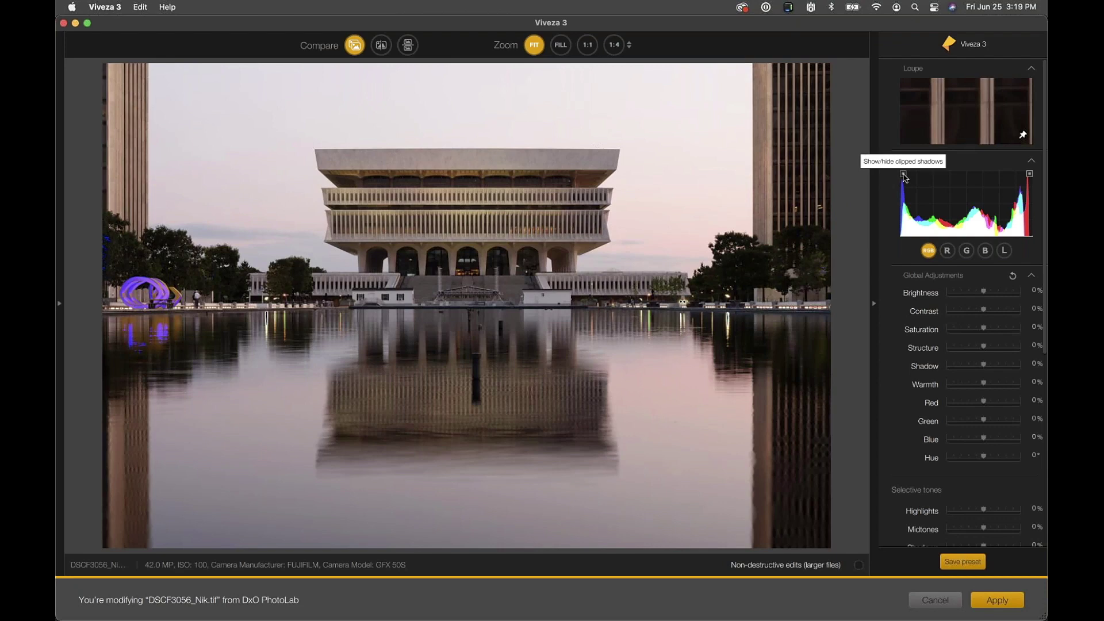
pyautogui.click(903, 175)
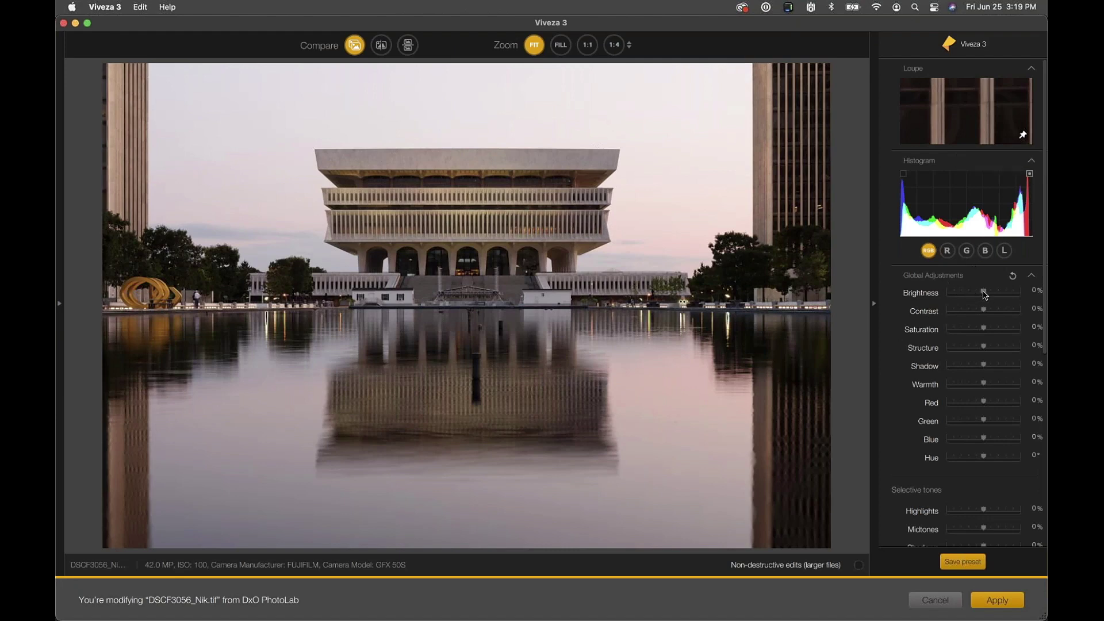
pyautogui.moveTo(983, 294); pyautogui.dragTo(993, 293)
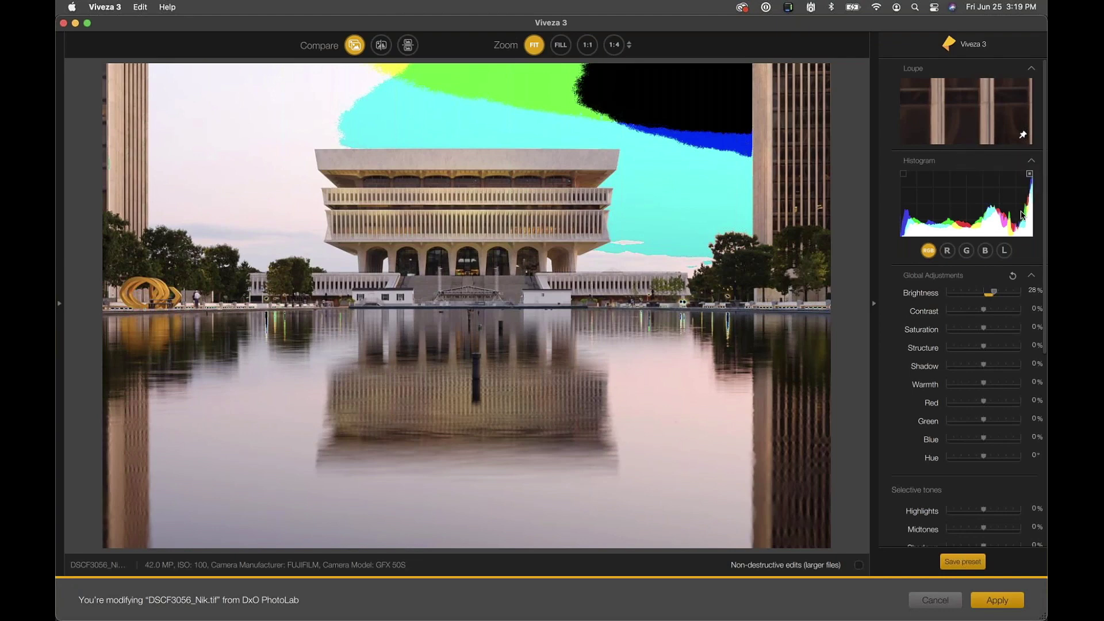
pyautogui.click(1030, 174)
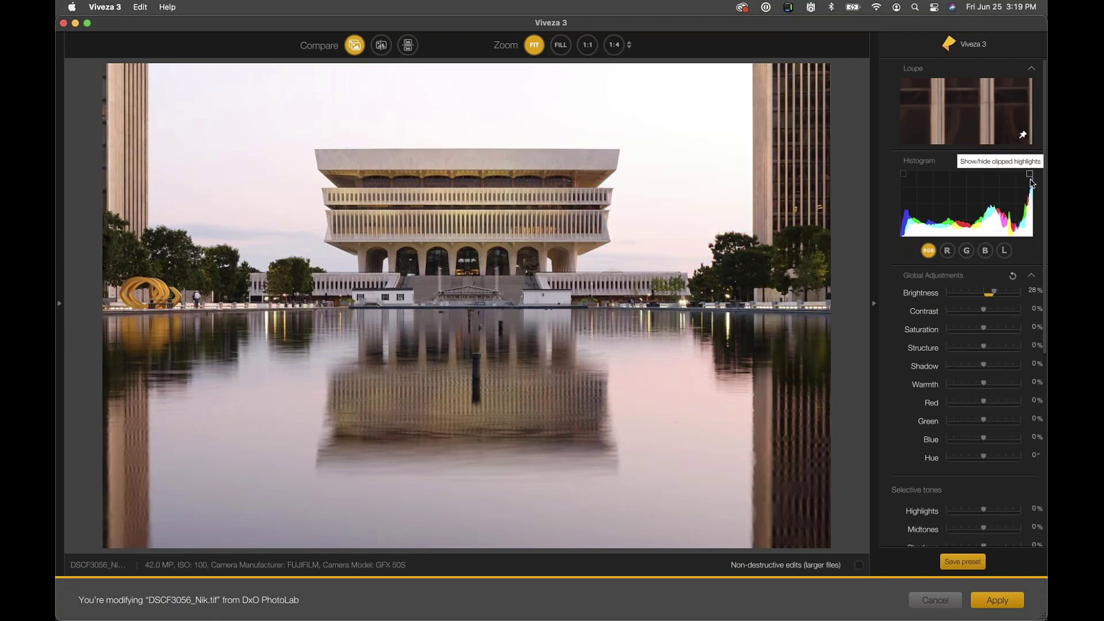
pyautogui.moveTo(996, 292); pyautogui.dragTo(983, 293)
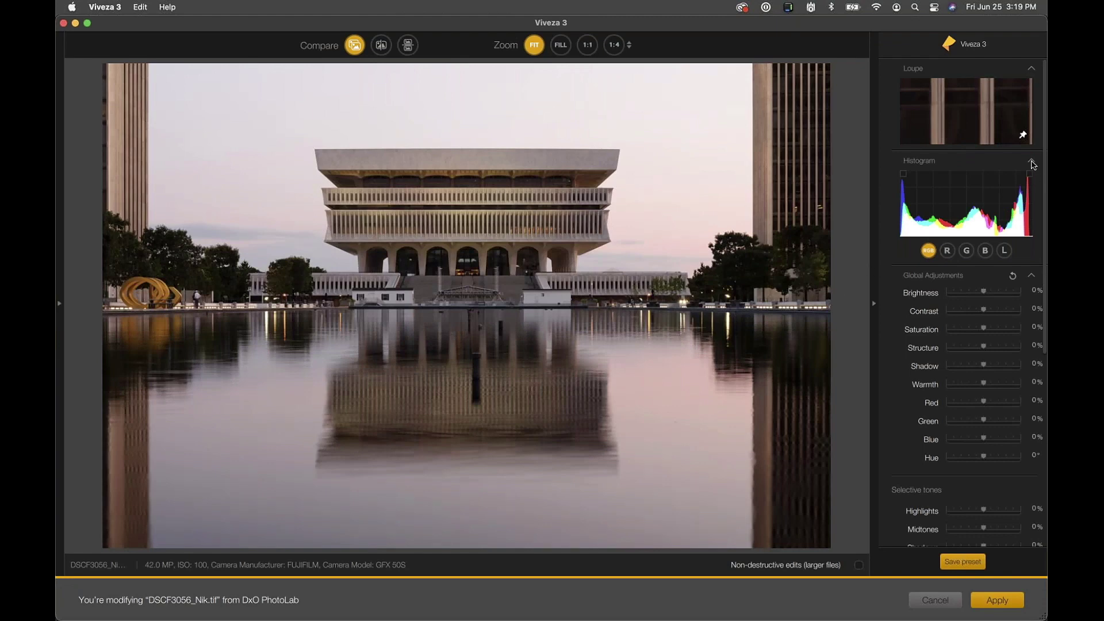
# Collapse Histogram, Loupe and Global Adjustments after testing Structure and resetting it to 0%.
pyautogui.click(1033, 163)
pyautogui.click(1032, 69)
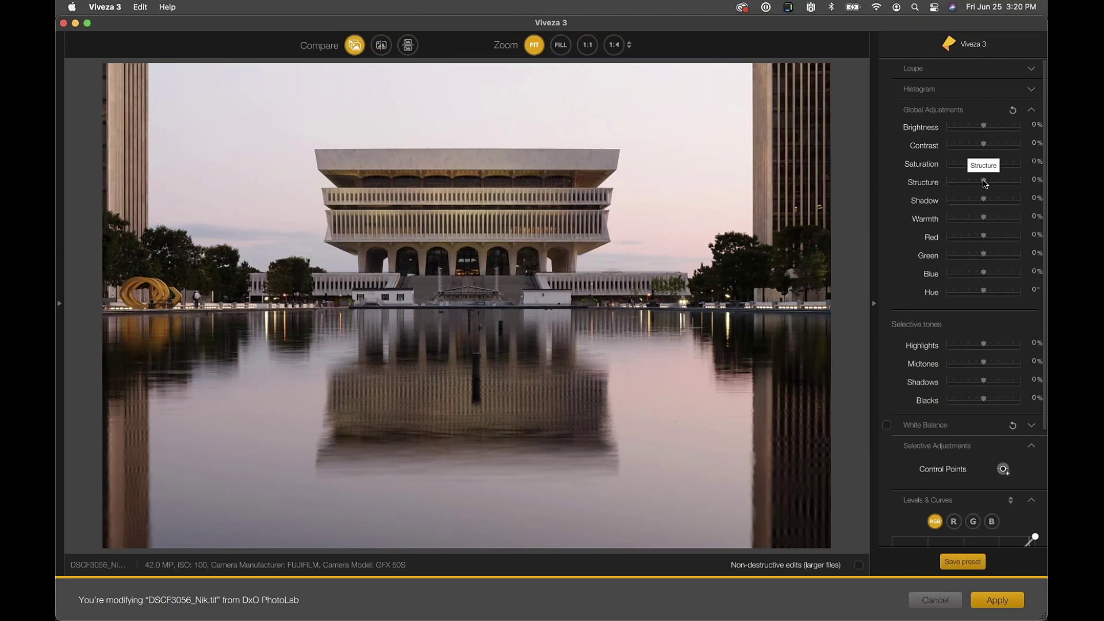
pyautogui.moveTo(985, 182); pyautogui.dragTo(892, 181)
pyautogui.moveTo(1045, 189); pyautogui.dragTo(989, 184)
pyautogui.doubleClick(987, 183)
pyautogui.click(1033, 112)
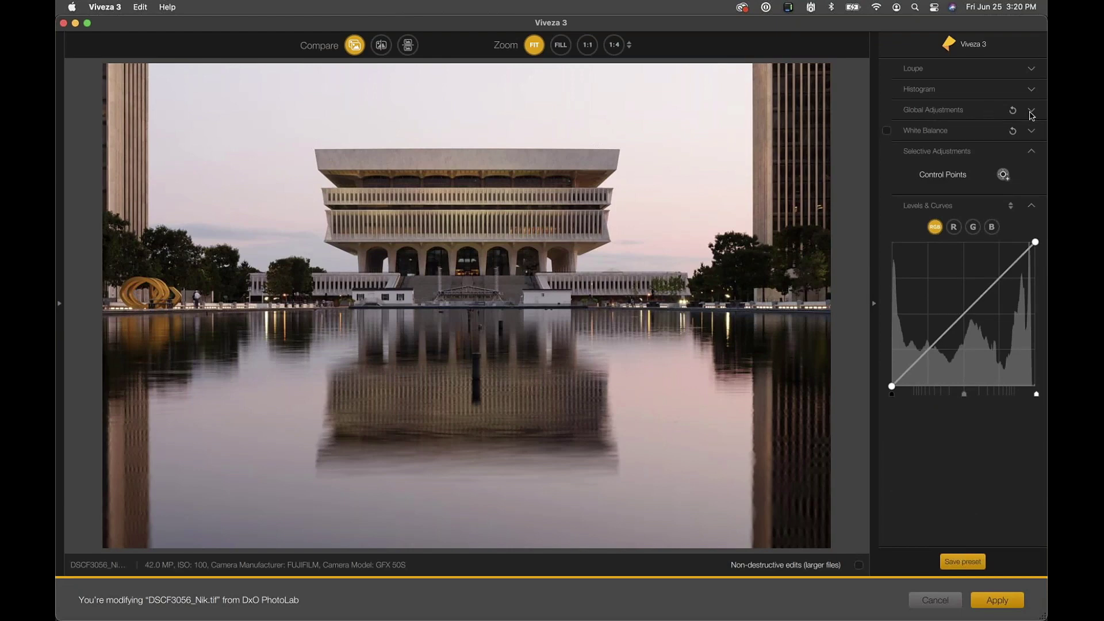
# Enable White Balance and adjust Temperature, settling near 2° after trying warmer and cooler values.
pyautogui.click(1032, 131)
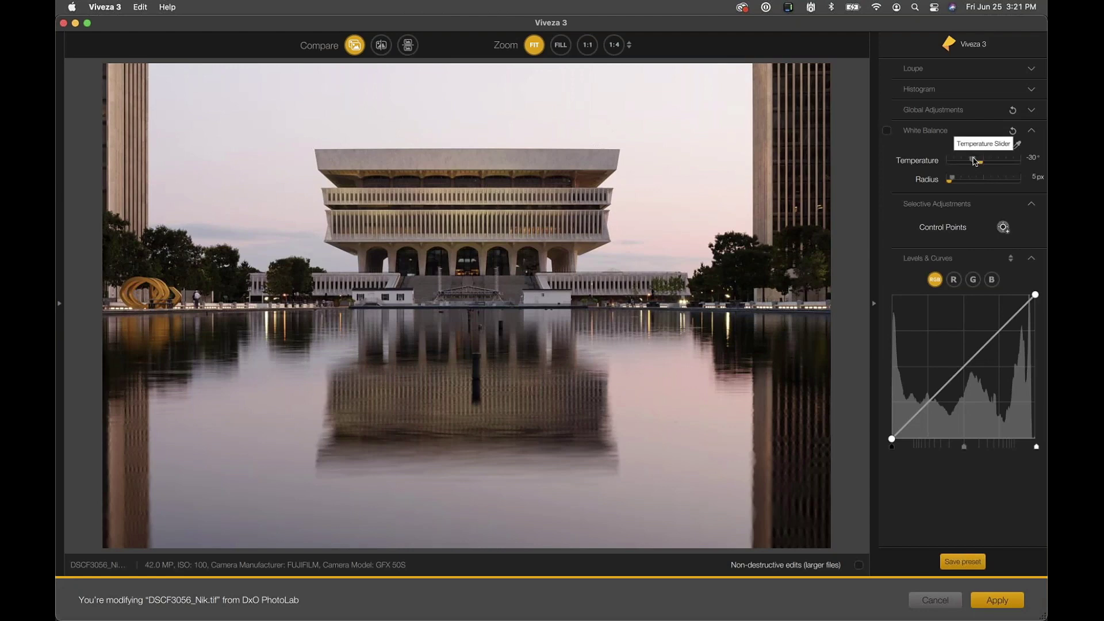
pyautogui.moveTo(972, 161); pyautogui.dragTo(1000, 162)
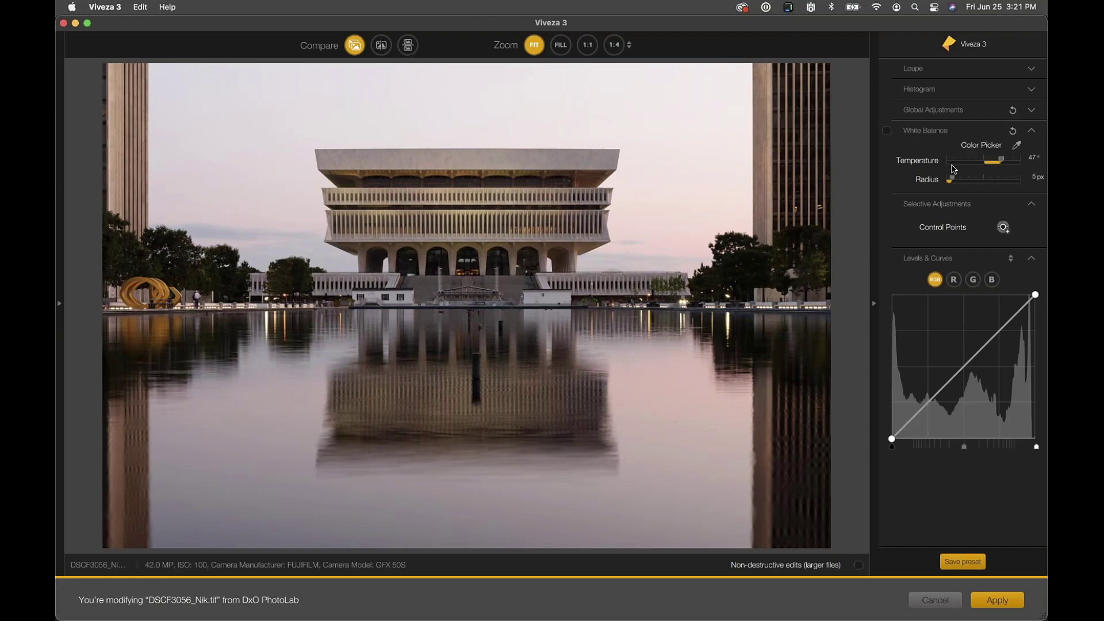
pyautogui.click(965, 163)
pyautogui.click(887, 131)
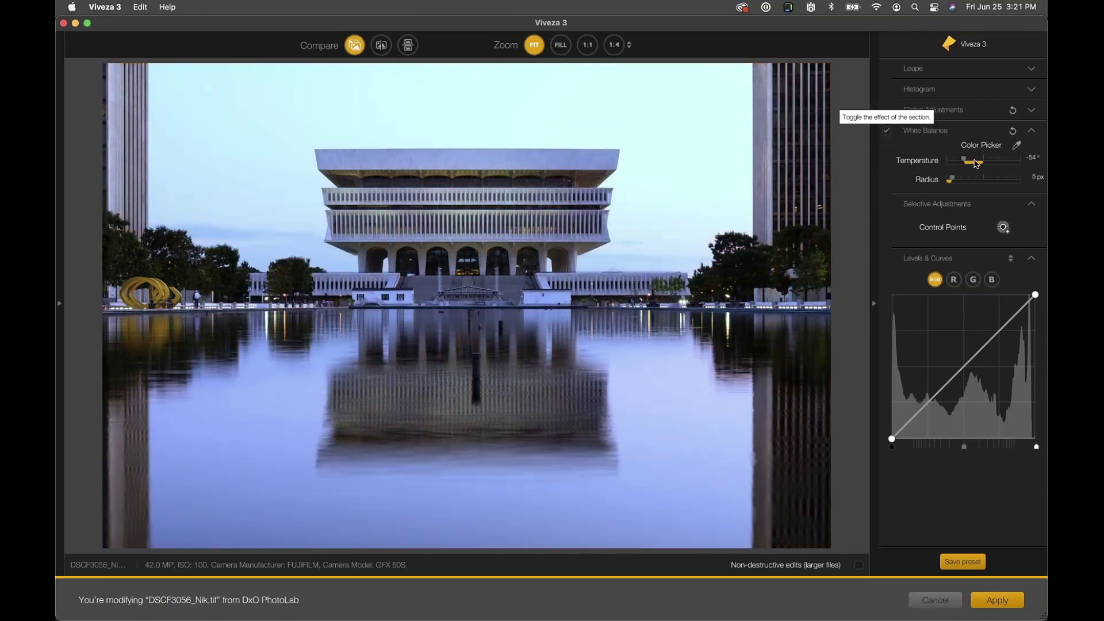
pyautogui.moveTo(964, 163); pyautogui.dragTo(993, 160)
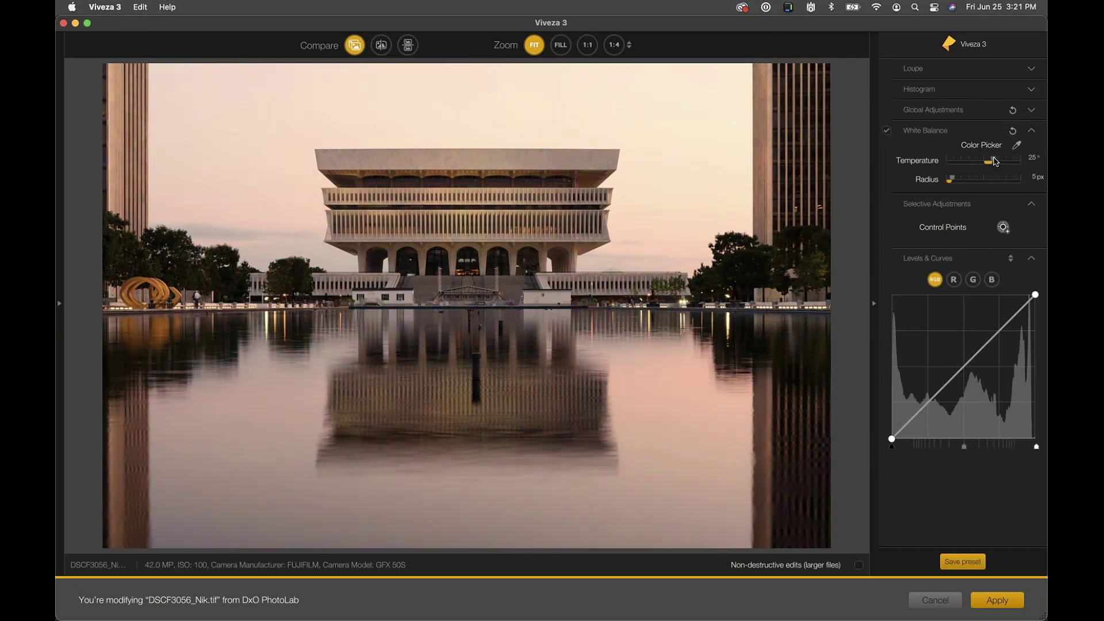
pyautogui.moveTo(994, 161); pyautogui.dragTo(985, 162)
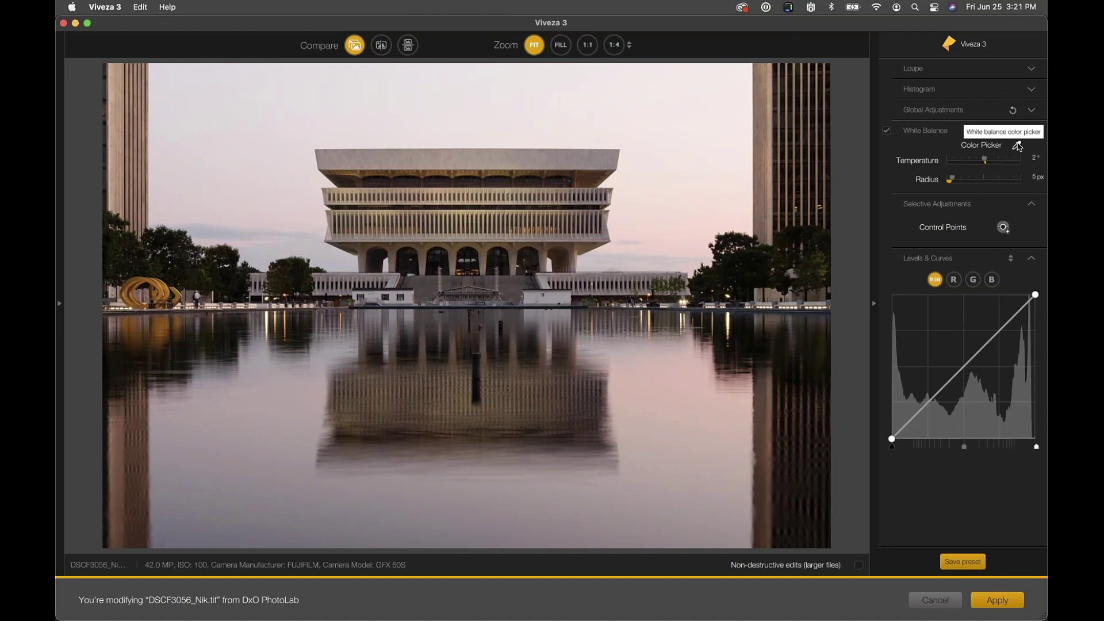
pyautogui.click(1016, 146)
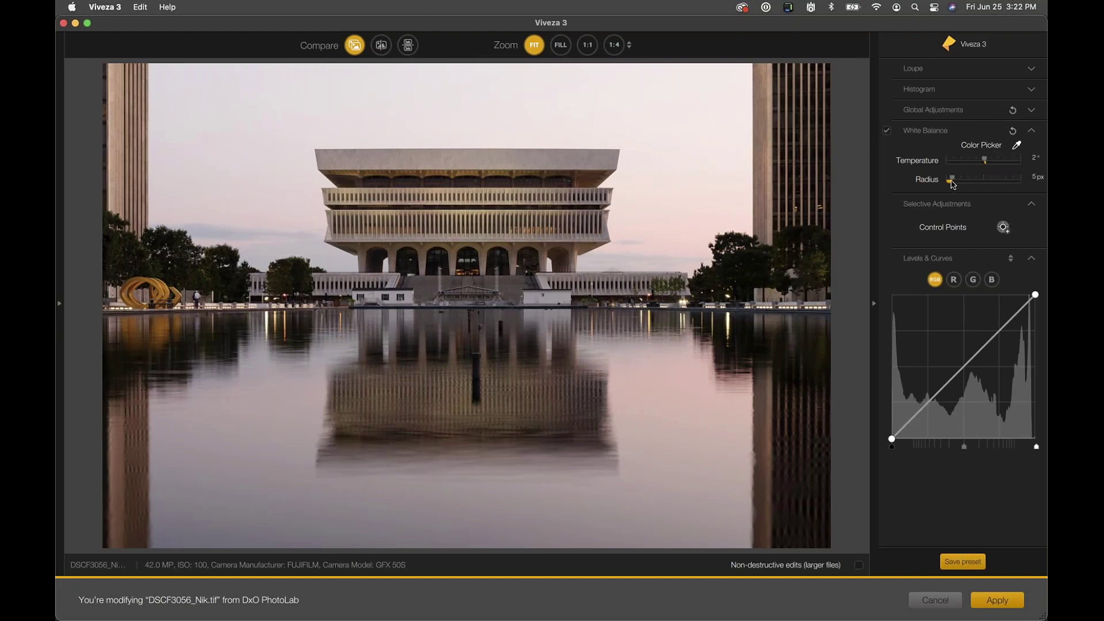
# Widen the colour-picker radius to 14 px and sample the sky and yellow sculpture as neutral.
pyautogui.moveTo(950, 180); pyautogui.dragTo(967, 180)
pyautogui.click(1016, 146)
pyautogui.click(145, 181)
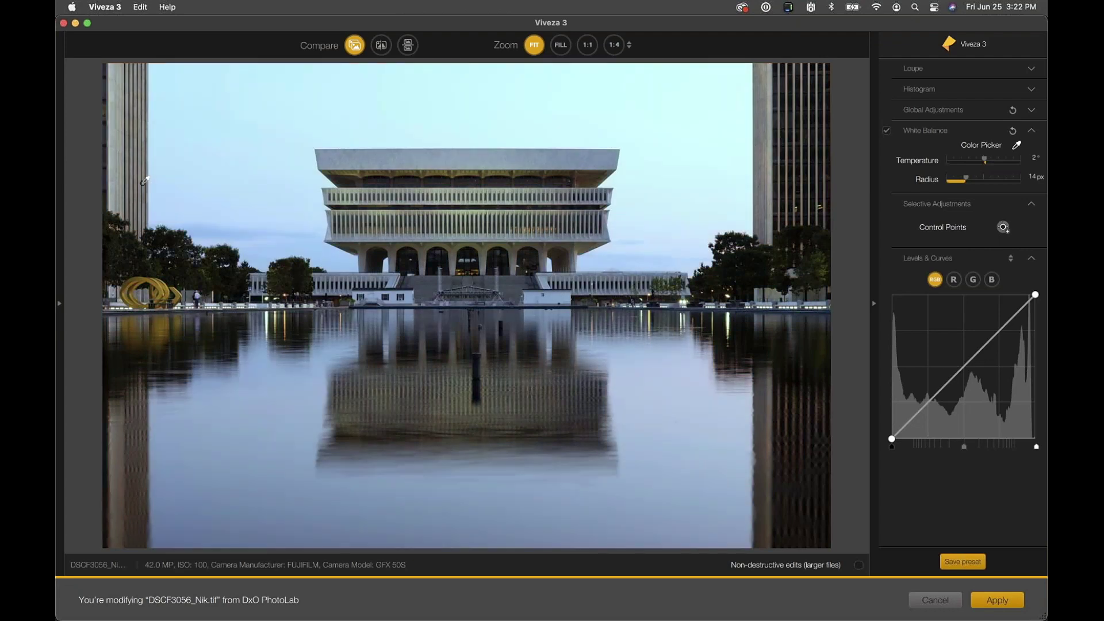
pyautogui.click(170, 285)
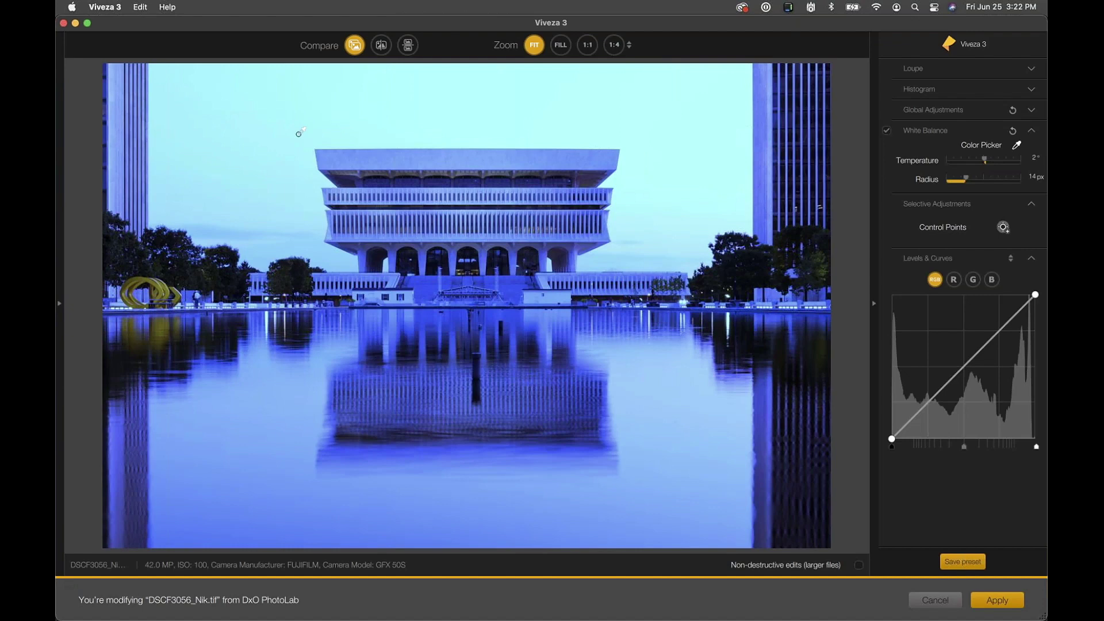
pyautogui.click(299, 134)
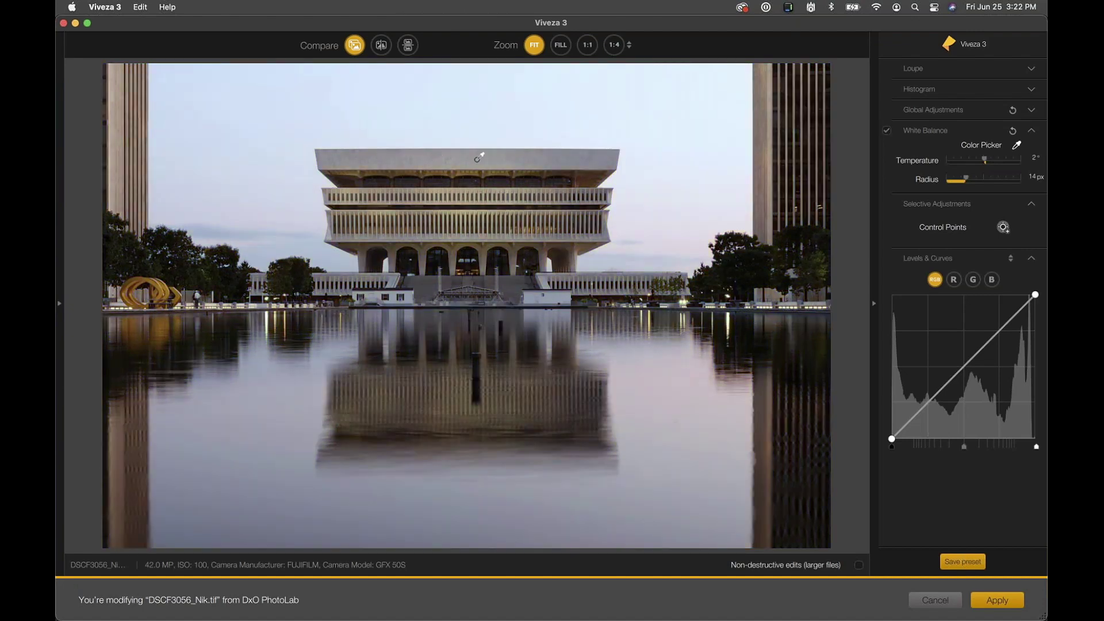
# Turn White Balance off and collapse its settings section.
pyautogui.click(887, 131)
pyautogui.click(941, 208)
pyautogui.click(941, 208)
pyautogui.click(1032, 132)
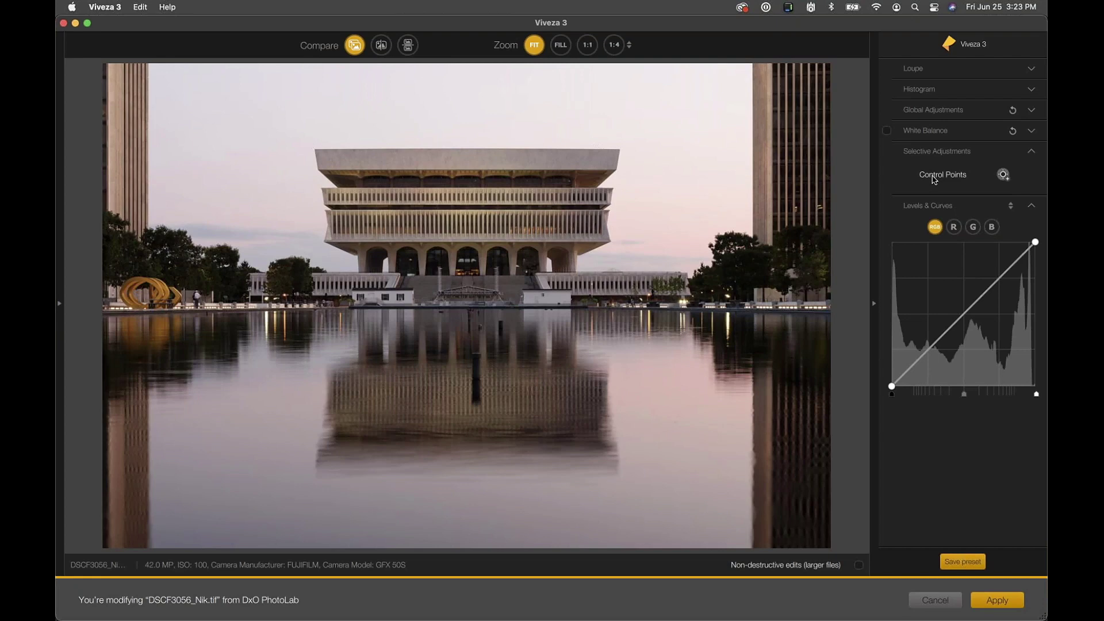
# Add Control Point 1 in the sky right of the building and enlarge its area of effect.
pyautogui.click(1003, 178)
pyautogui.click(1003, 174)
pyautogui.click(679, 143)
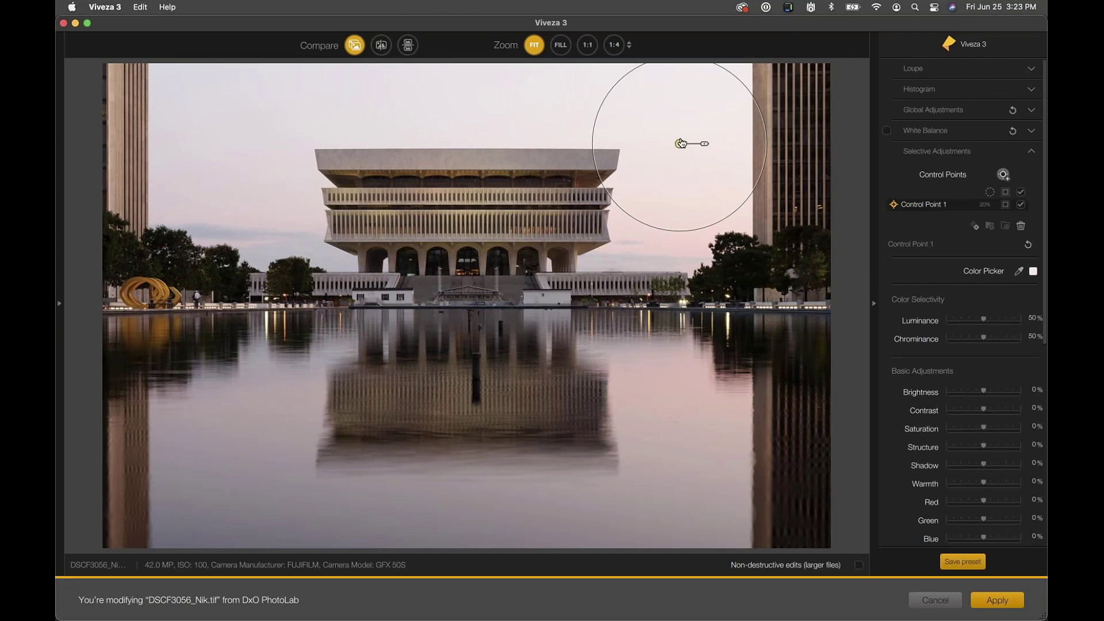
pyautogui.moveTo(680, 143); pyautogui.dragTo(680, 155)
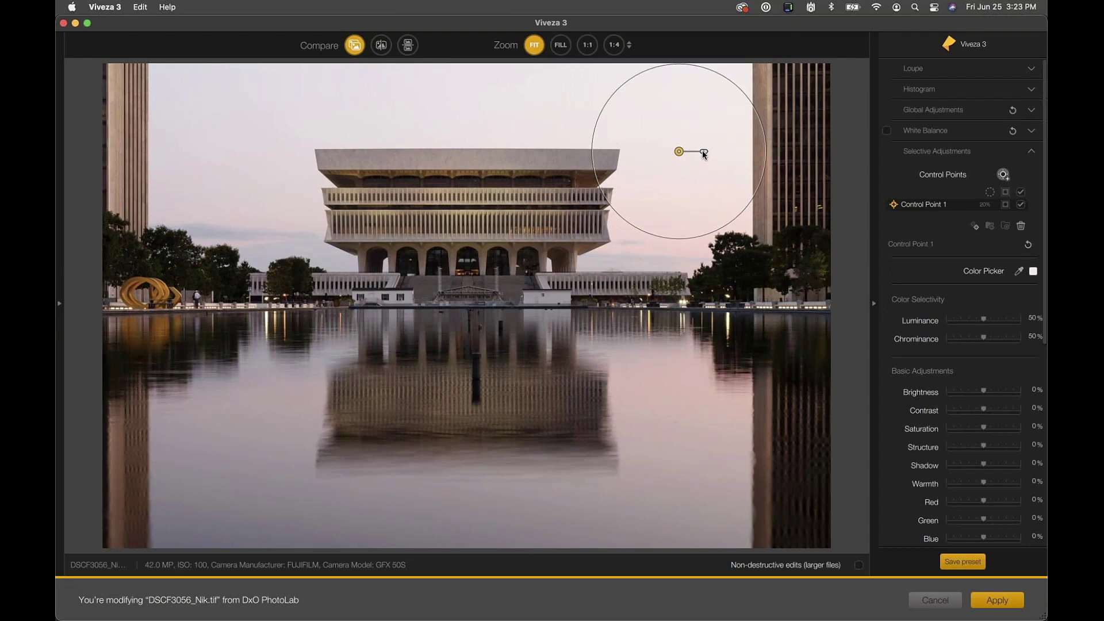
pyautogui.moveTo(704, 153); pyautogui.dragTo(709, 152)
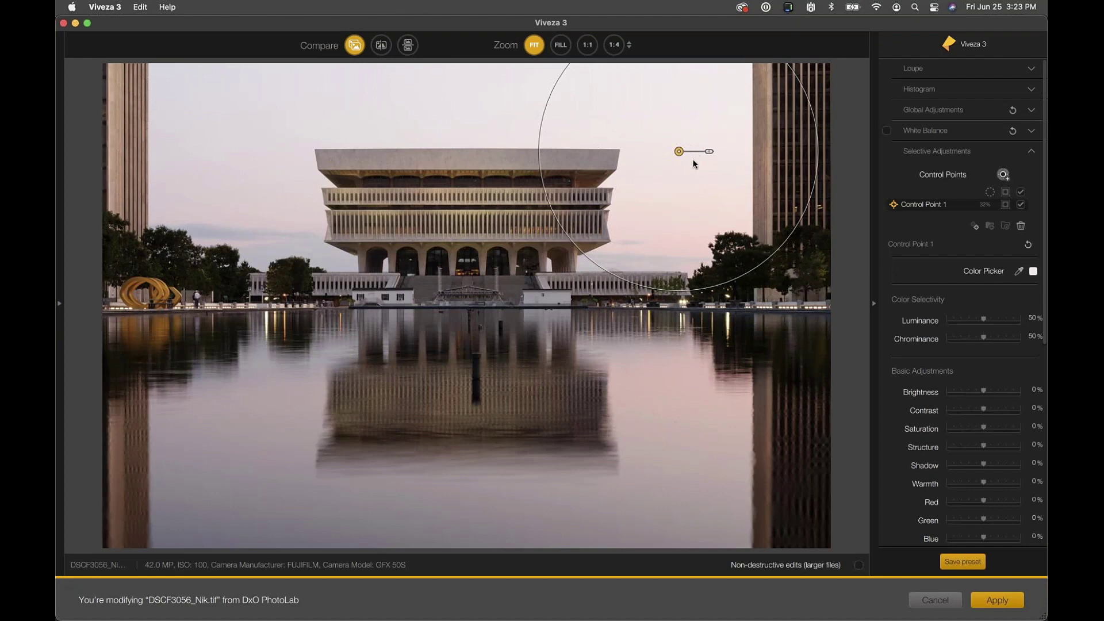
pyautogui.moveTo(680, 158)
pyautogui.mouseDown()
pyautogui.moveTo(656, 203)
pyautogui.moveTo(662, 167)
pyautogui.mouseUp()
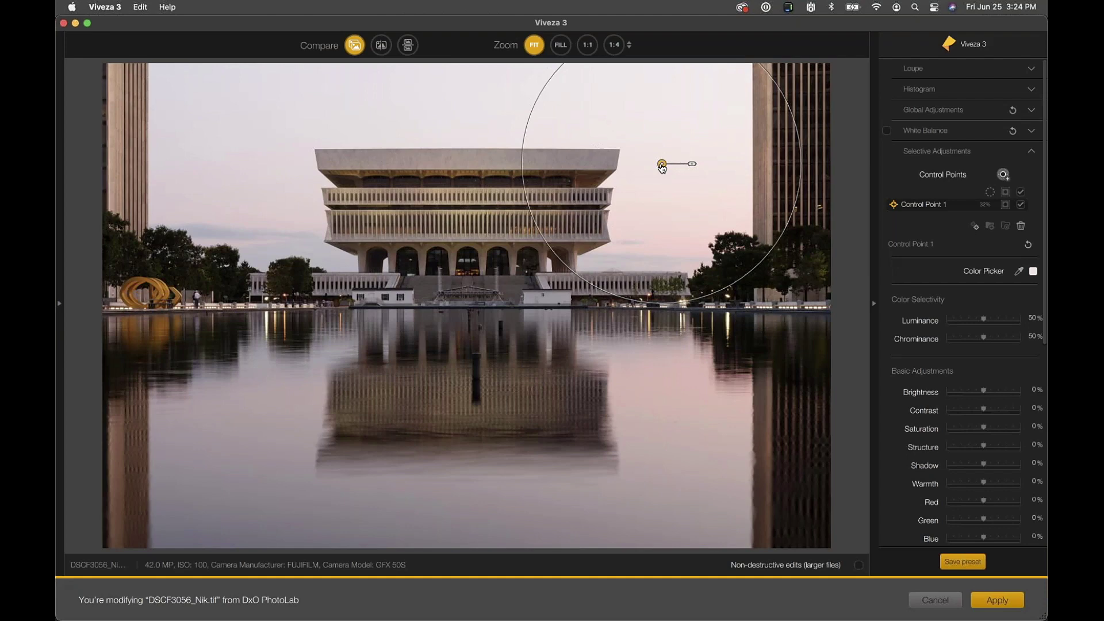
pyautogui.moveTo(692, 164); pyautogui.dragTo(699, 164)
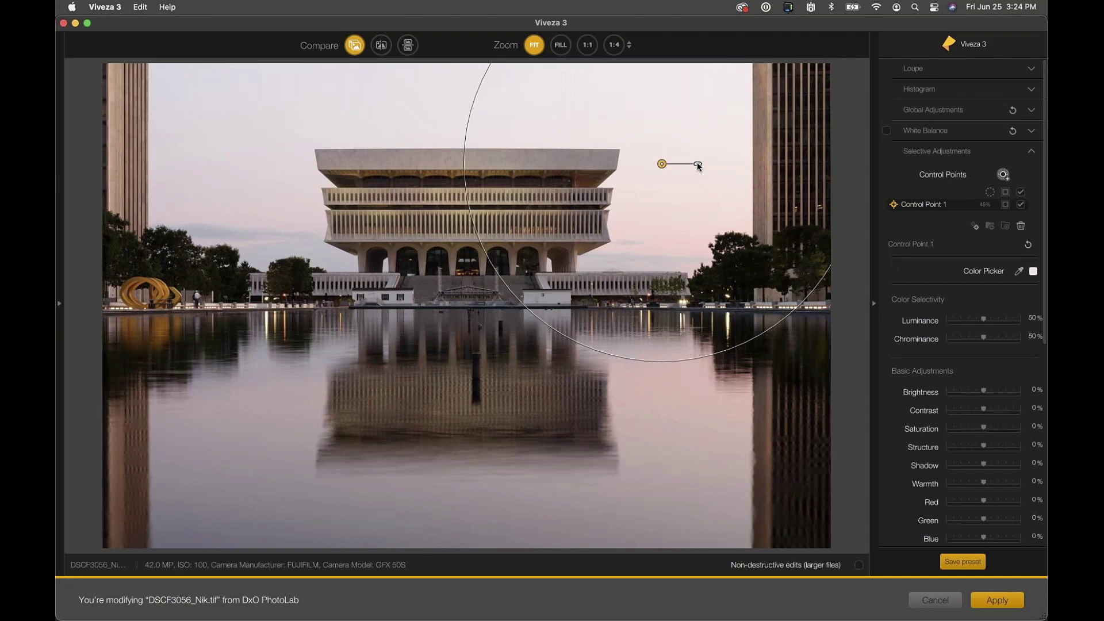
# Reposition Control Point 1 slightly right and down and shrink its radius.
pyautogui.click(657, 168)
pyautogui.click(660, 166)
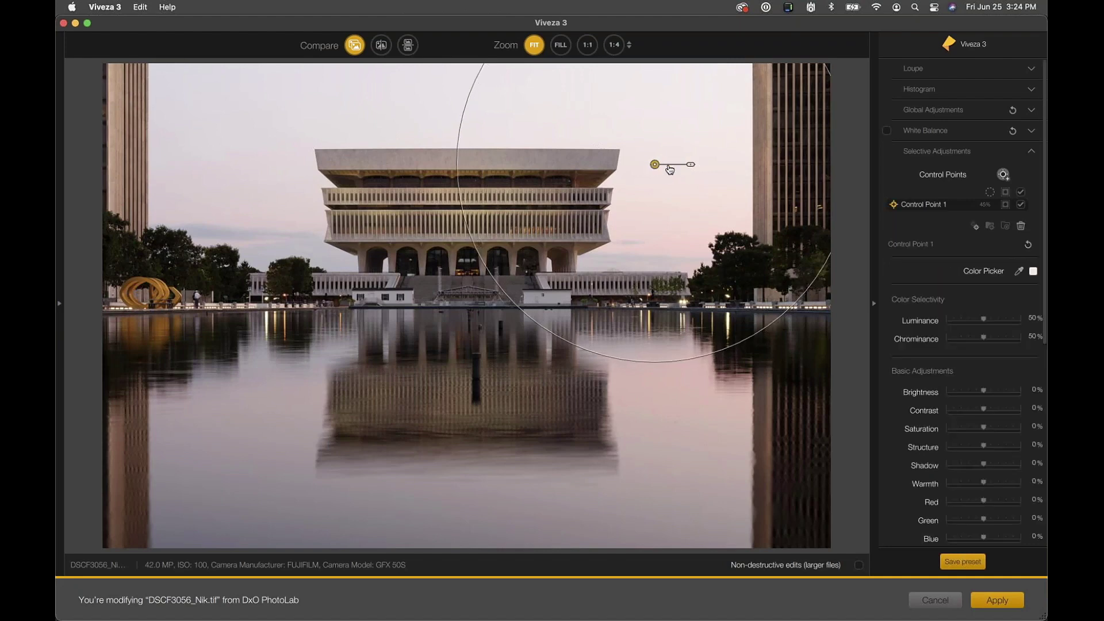
pyautogui.moveTo(661, 165); pyautogui.dragTo(679, 171)
pyautogui.moveTo(524, 296); pyautogui.dragTo(559, 268)
pyautogui.moveTo(679, 170); pyautogui.dragTo(675, 179)
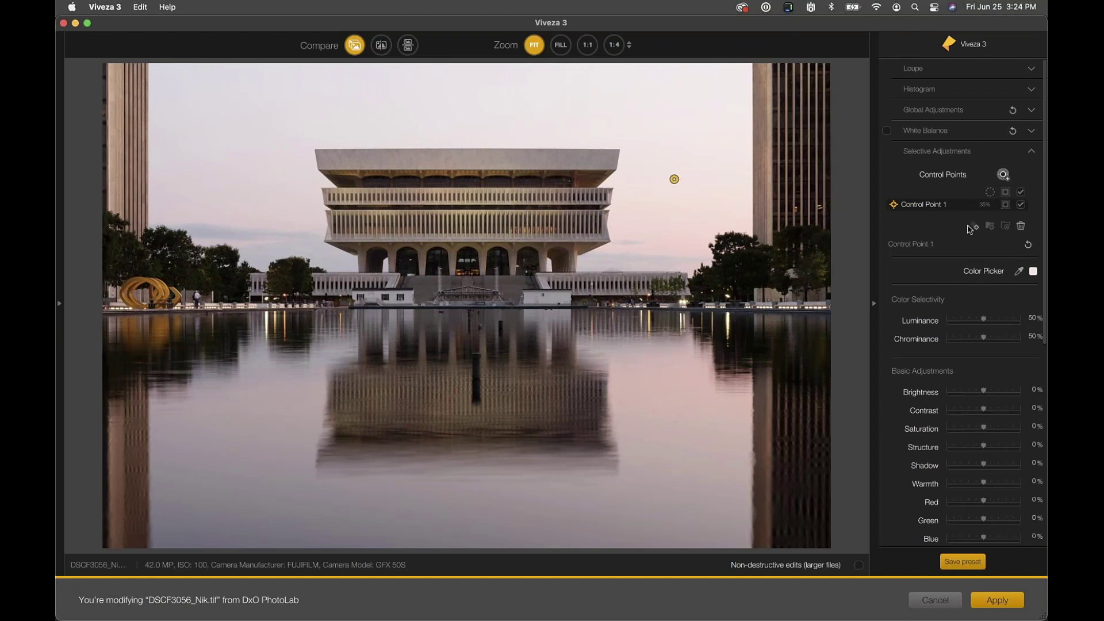
pyautogui.scroll(-10, 981, 338)
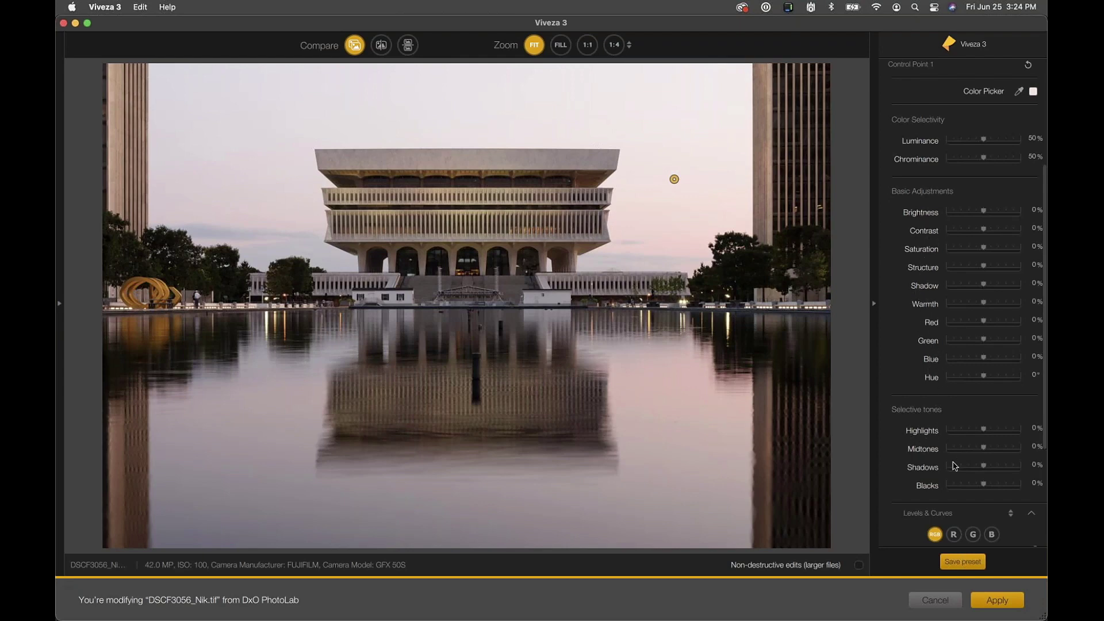
pyautogui.scroll(5, 955, 465)
pyautogui.scroll(-5, 955, 465)
pyautogui.scroll(-6, 955, 465)
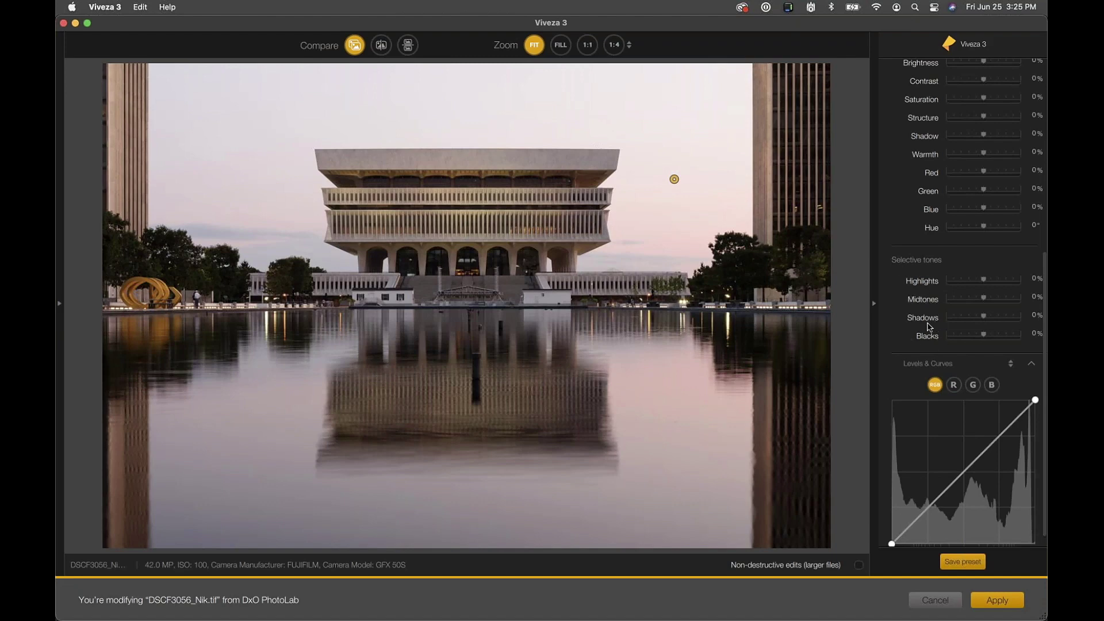
pyautogui.scroll(5, 929, 327)
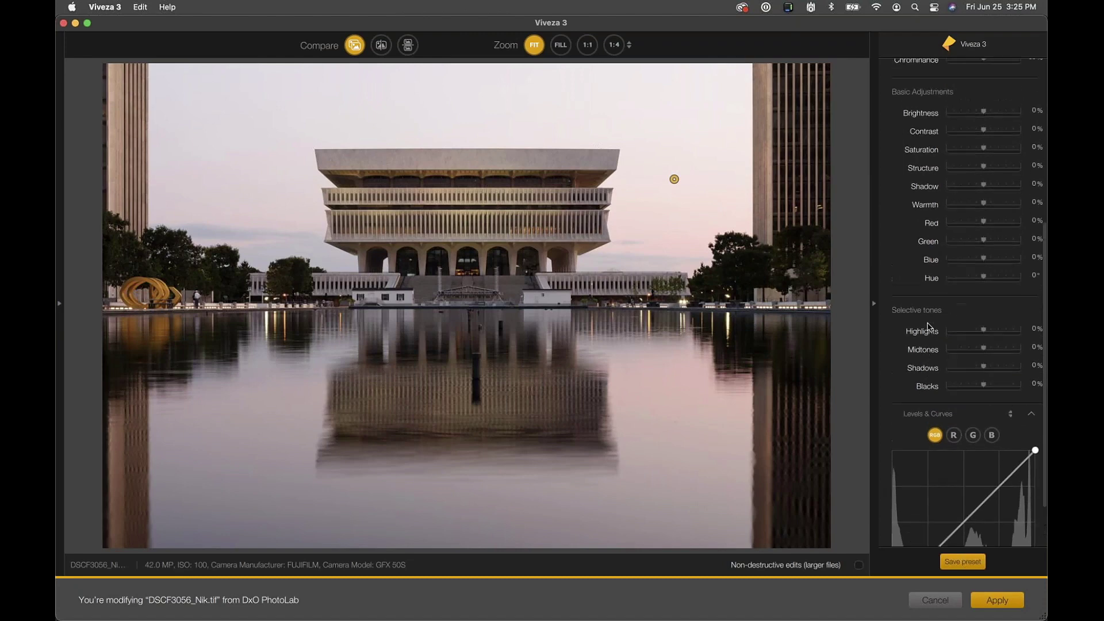
pyautogui.scroll(2, 930, 326)
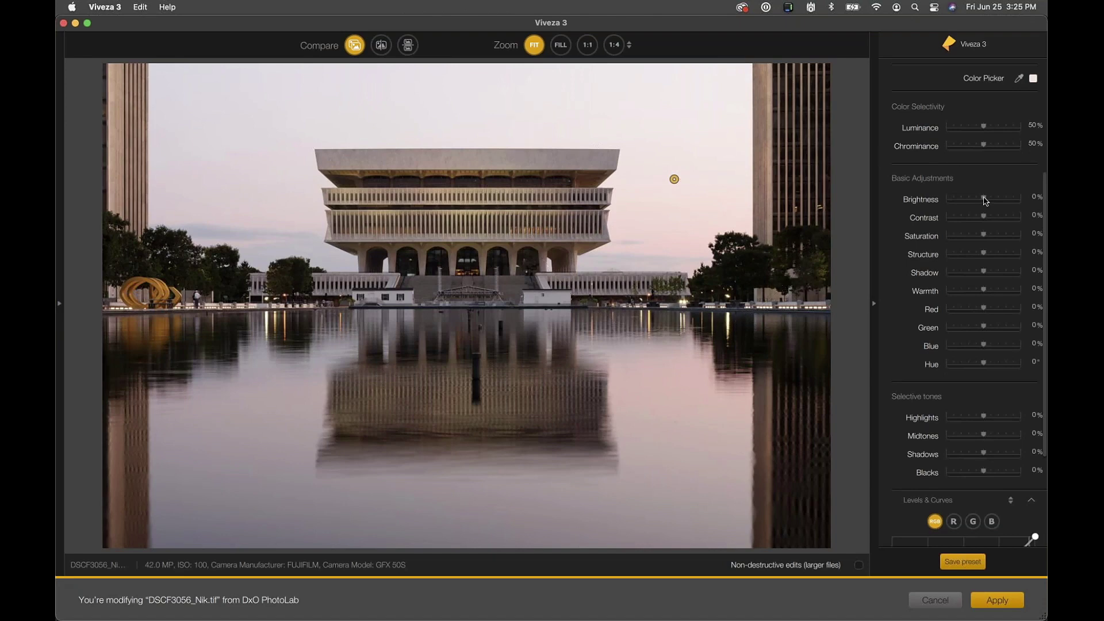
# Set Control Point 1 to Brightness -16%, Contrast 34%, Saturation 55%, Structure 19%, Highlights -18%.
pyautogui.moveTo(986, 201); pyautogui.dragTo(991, 256)
pyautogui.moveTo(644, 170)
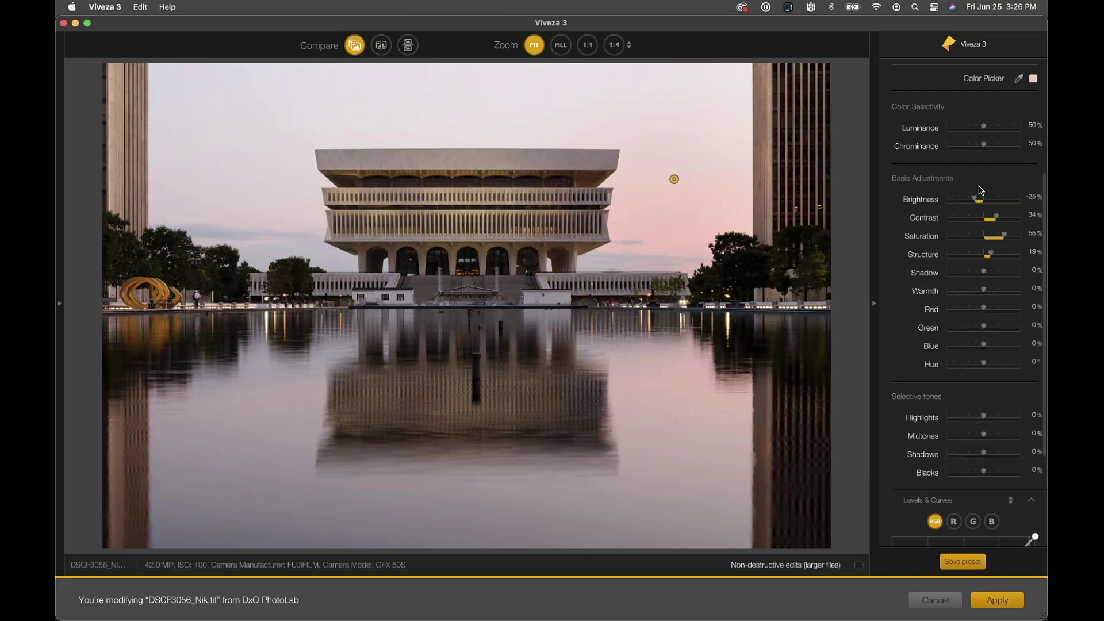
pyautogui.moveTo(976, 199); pyautogui.dragTo(979, 199)
pyautogui.moveTo(985, 417); pyautogui.dragTo(978, 418)
pyautogui.moveTo(691, 191)
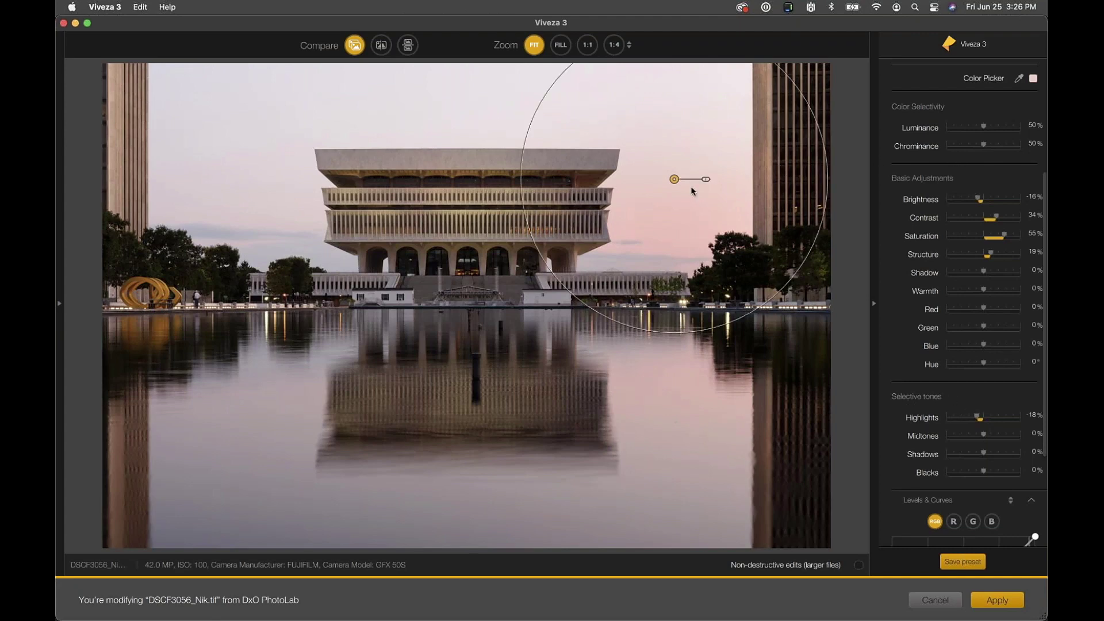
pyautogui.scroll(5, 990, 145)
pyautogui.scroll(-3, 989, 145)
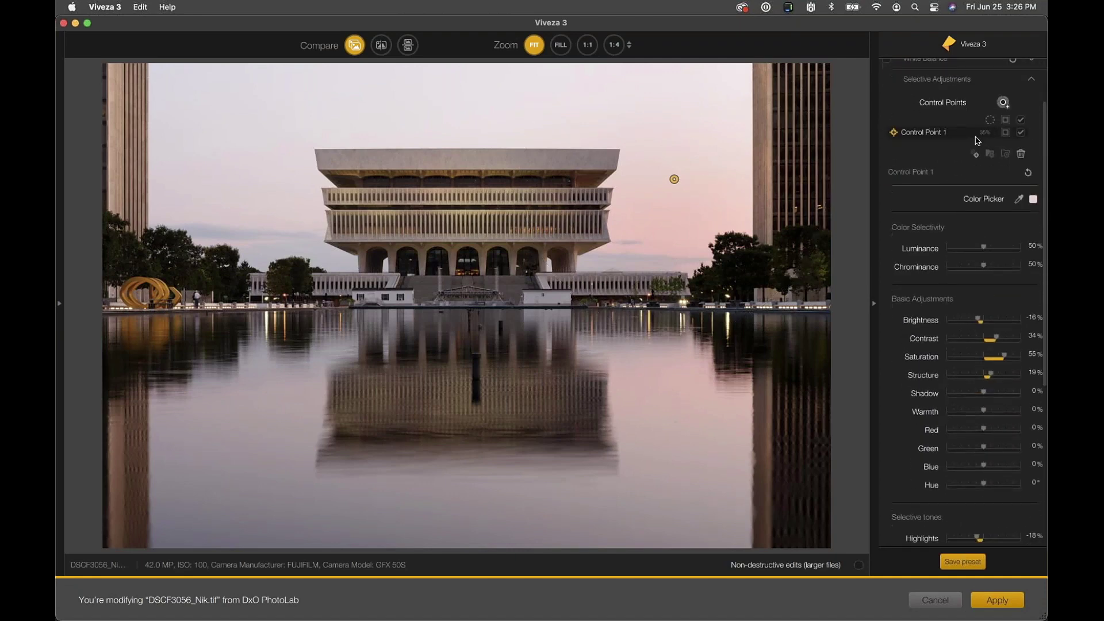
# Add Control Point 2 on the left sky, enlarge it and move it lower.
pyautogui.click(1003, 103)
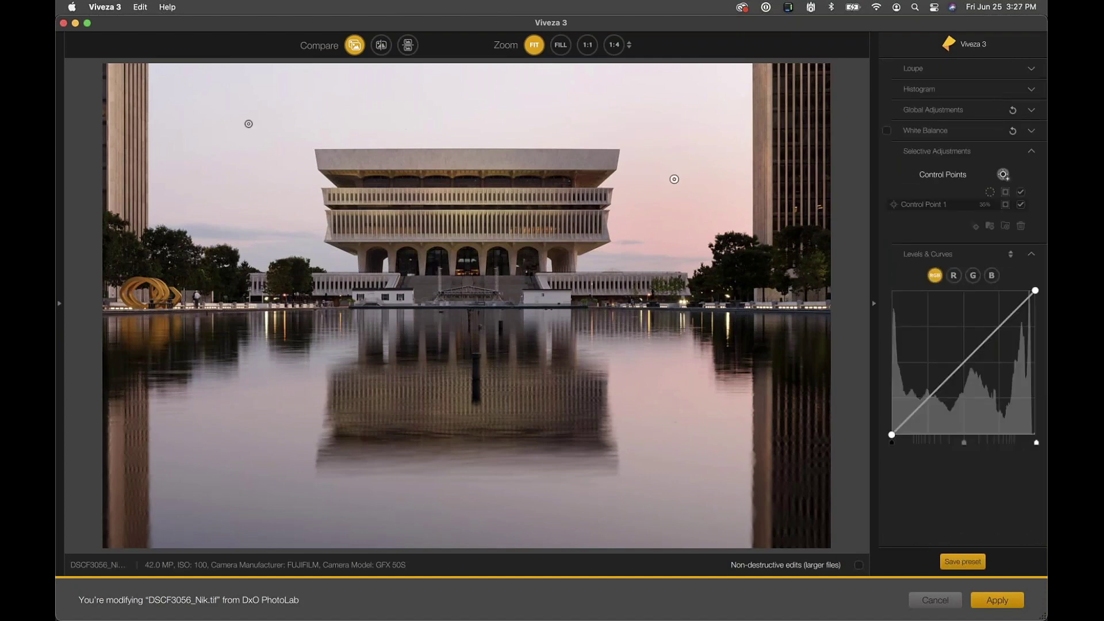
pyautogui.click(236, 147)
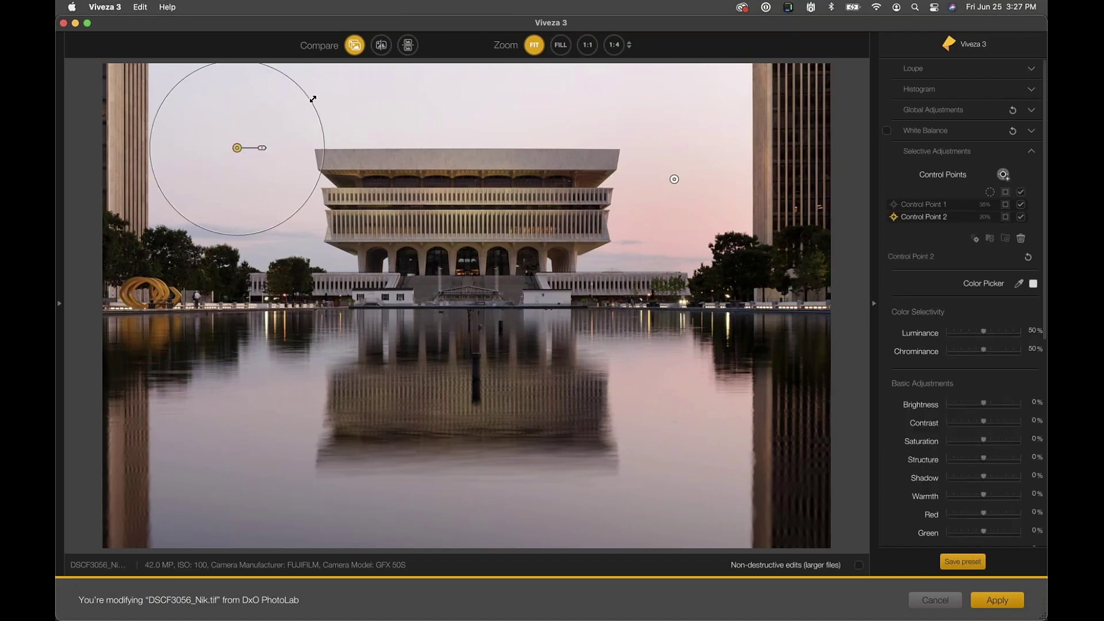
pyautogui.moveTo(323, 94); pyautogui.dragTo(382, 73)
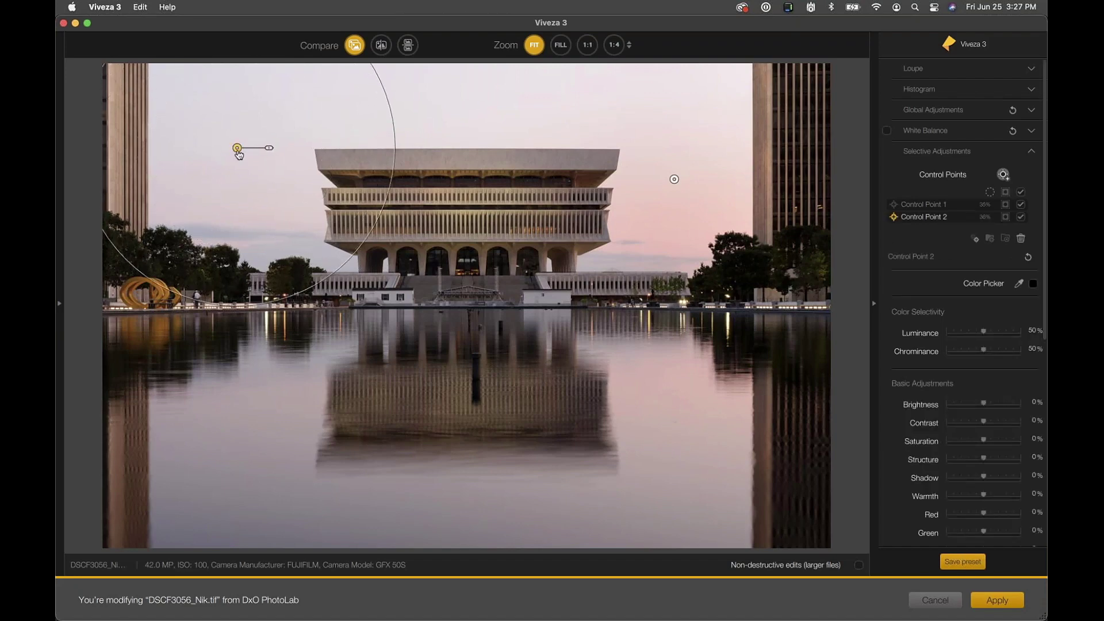
pyautogui.moveTo(238, 154); pyautogui.dragTo(239, 187)
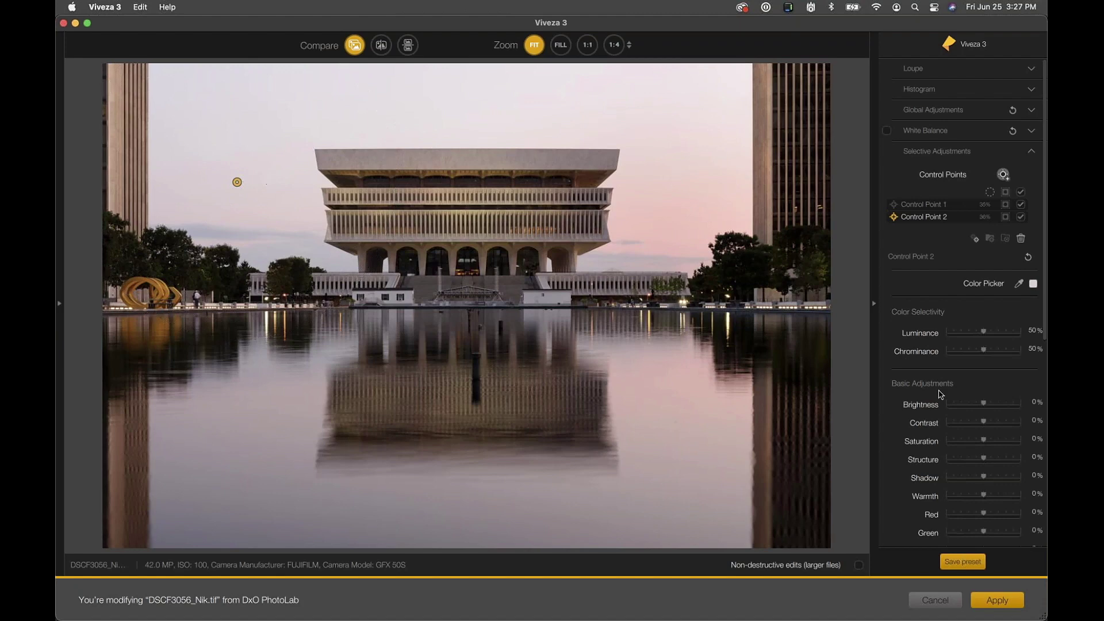
# Give Control Point 2 Brightness 6%, Contrast 26%, Warmth 32% and Green -12%, shifting it down-right.
pyautogui.scroll(-5, 972, 413)
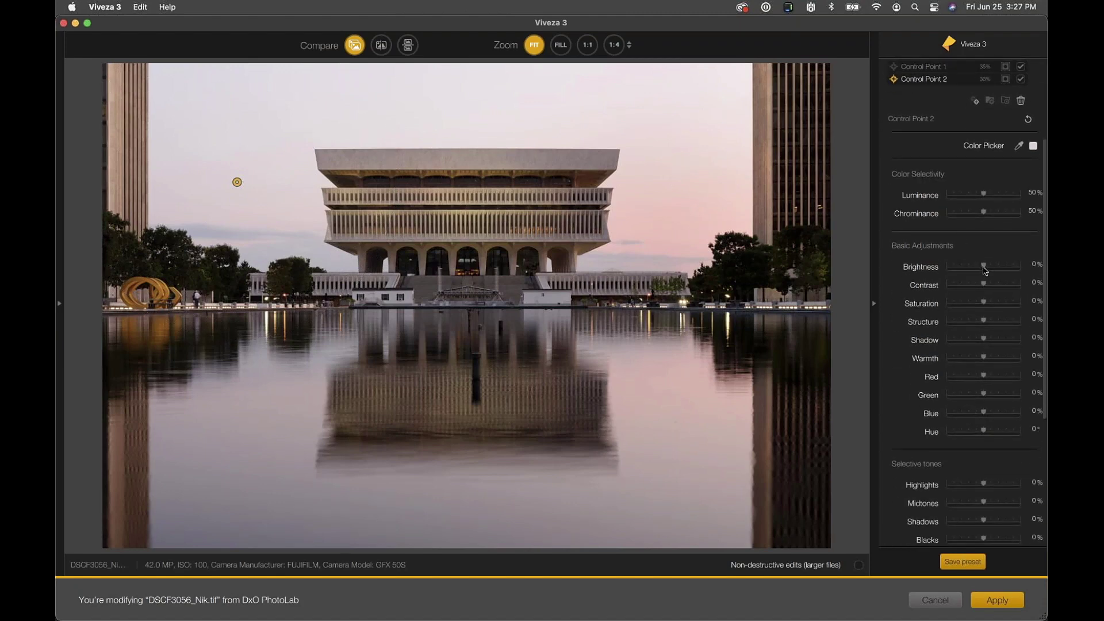
pyautogui.moveTo(984, 269); pyautogui.dragTo(995, 286)
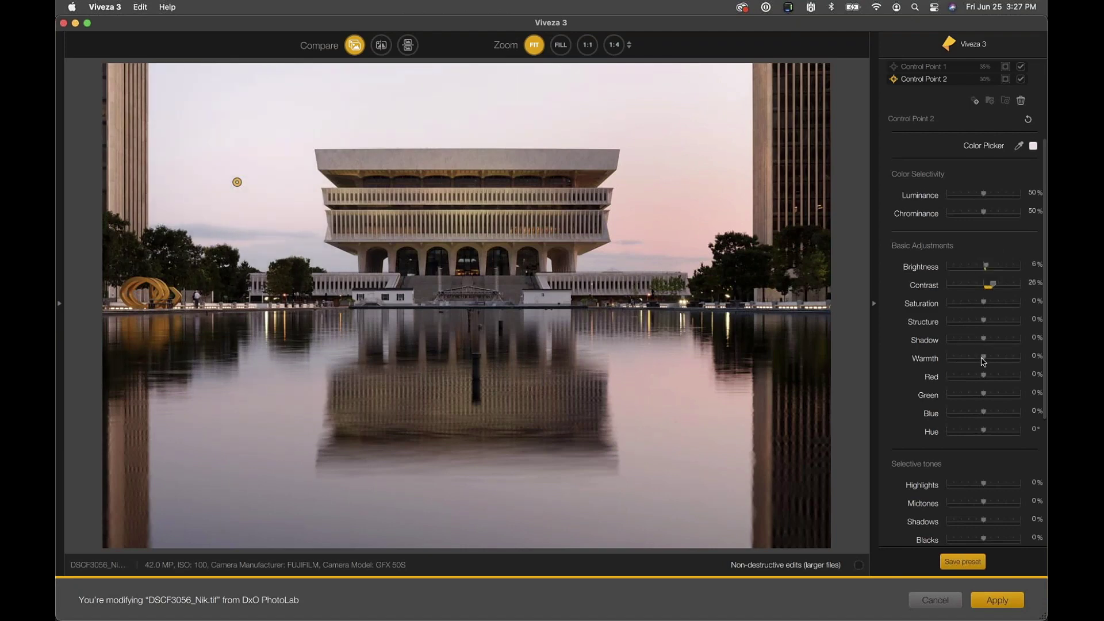
pyautogui.moveTo(984, 358); pyautogui.dragTo(996, 359)
pyautogui.moveTo(267, 192)
pyautogui.moveTo(237, 181); pyautogui.dragTo(262, 217)
pyautogui.moveTo(286, 211)
pyautogui.moveTo(984, 395); pyautogui.dragTo(981, 397)
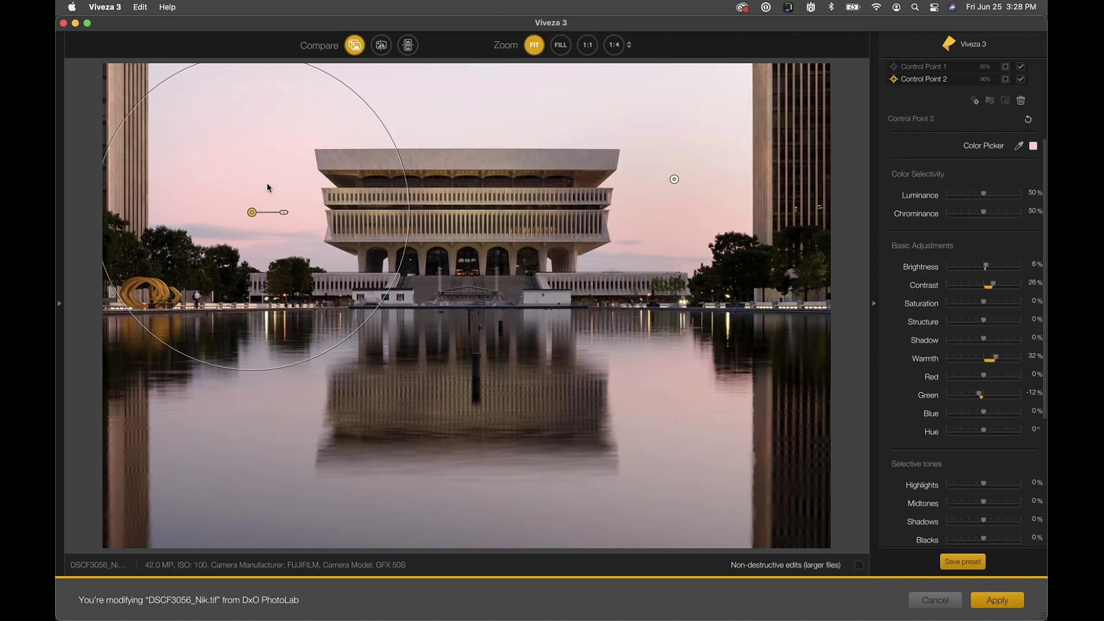
pyautogui.scroll(5, 959, 129)
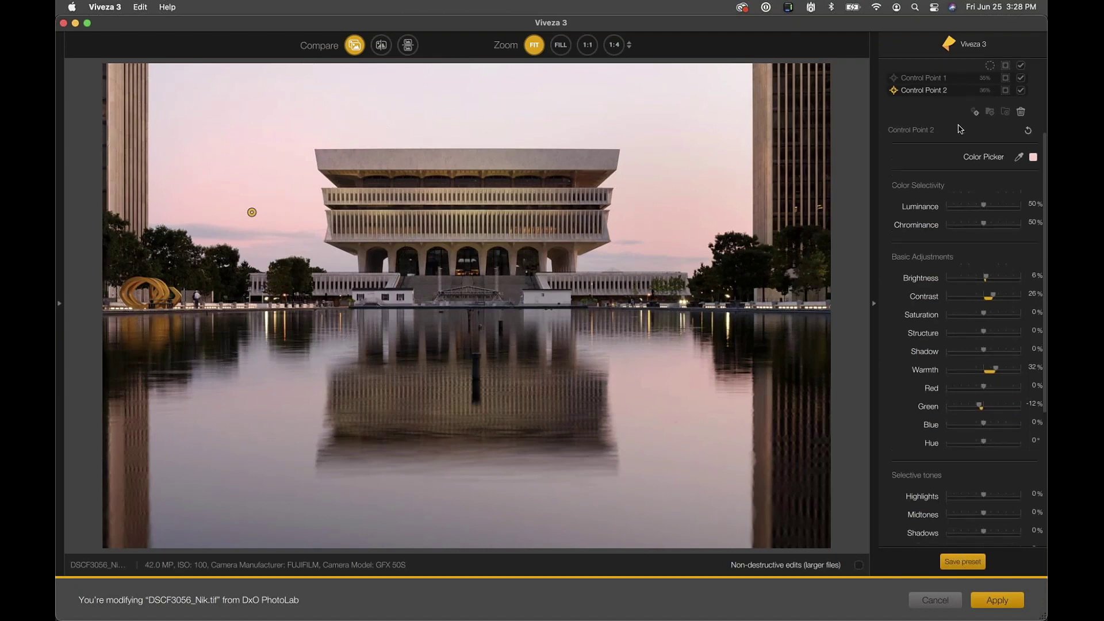
# Add an enlarged Control Point 3 in the upper sky, brightening it to 19%.
pyautogui.scroll(2, 958, 129)
pyautogui.click(431, 128)
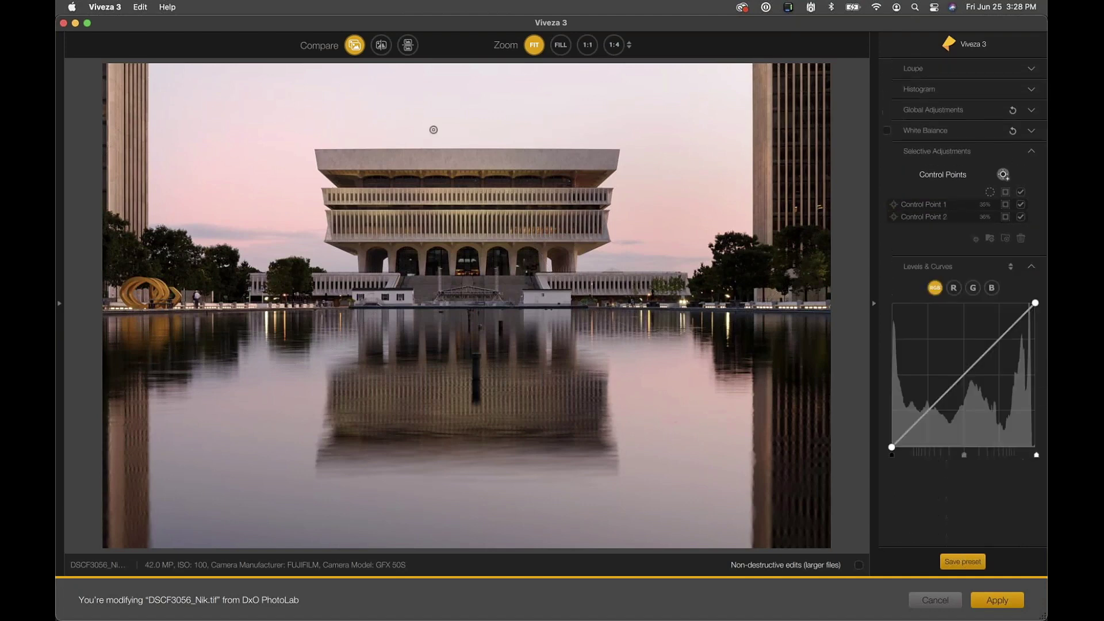
pyautogui.click(463, 95)
pyautogui.moveTo(543, 87); pyautogui.dragTo(631, 78)
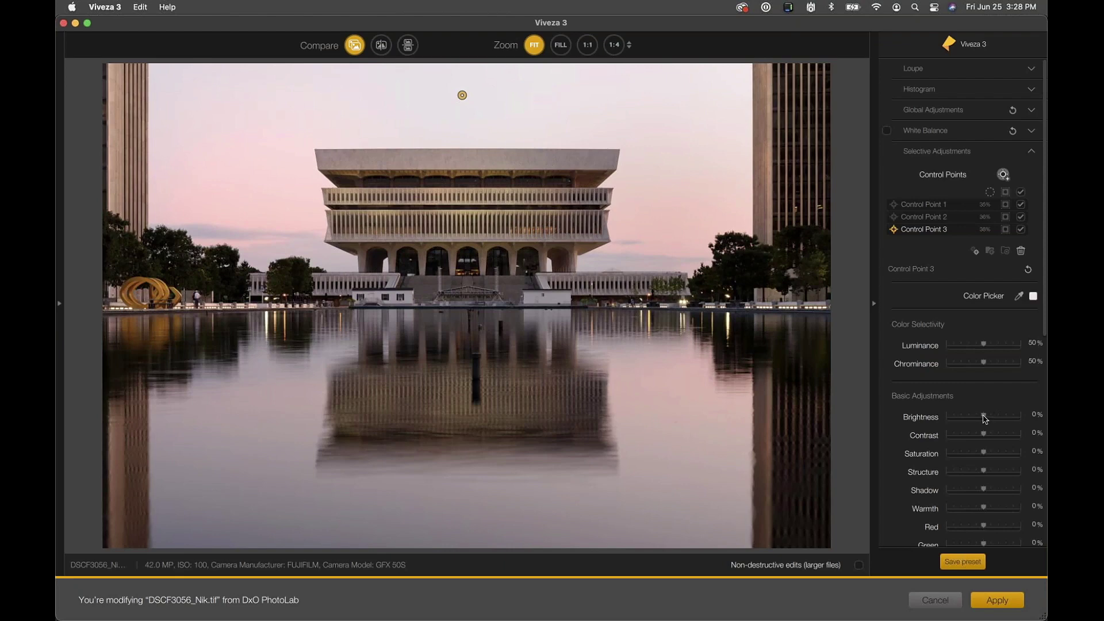
pyautogui.moveTo(984, 418); pyautogui.dragTo(1001, 456)
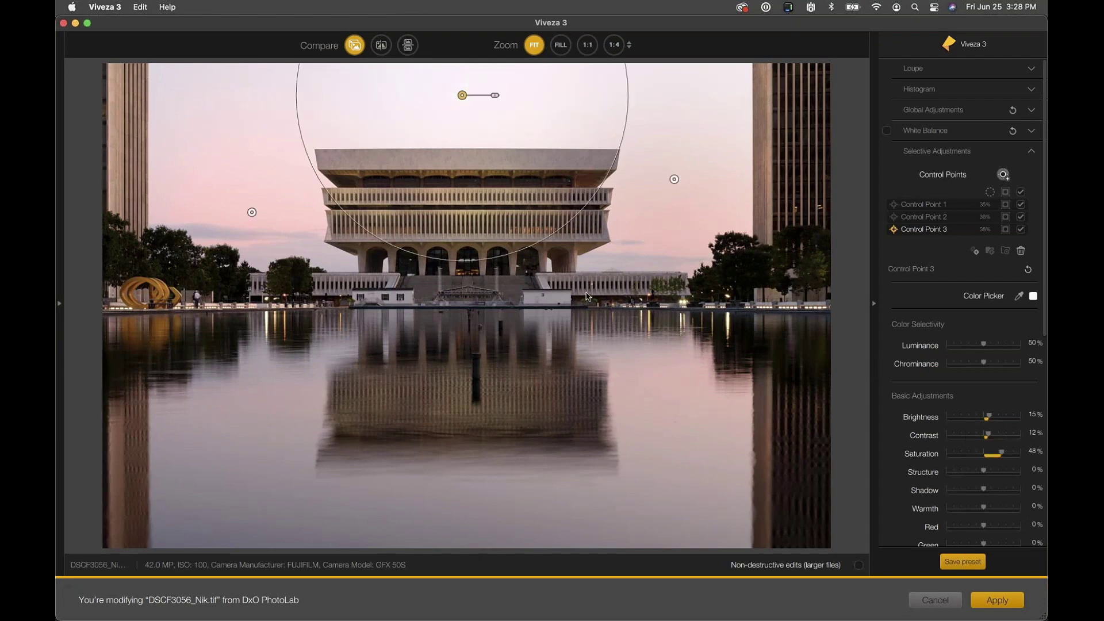
# Add Control Point 4 on the building entrance with Brightness 21%, Saturation 24%, Structure 55%.
pyautogui.click(1002, 174)
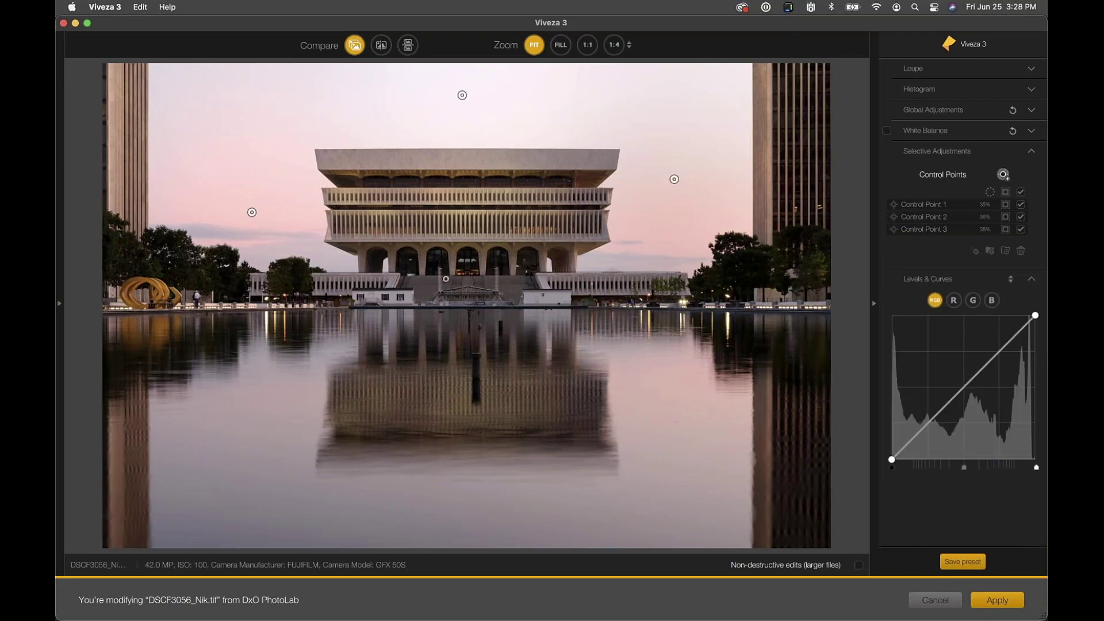
pyautogui.click(469, 282)
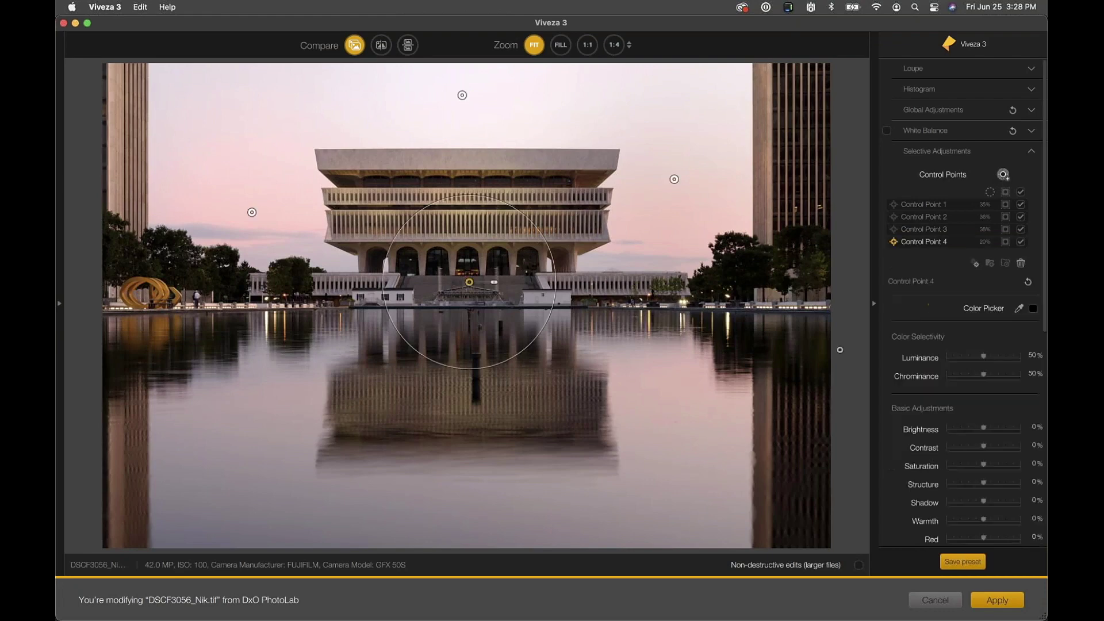
pyautogui.moveTo(986, 431); pyautogui.dragTo(988, 432)
pyautogui.moveTo(988, 482)
pyautogui.mouseDown()
pyautogui.moveTo(1003, 483)
pyautogui.moveTo(991, 465)
pyautogui.mouseUp()
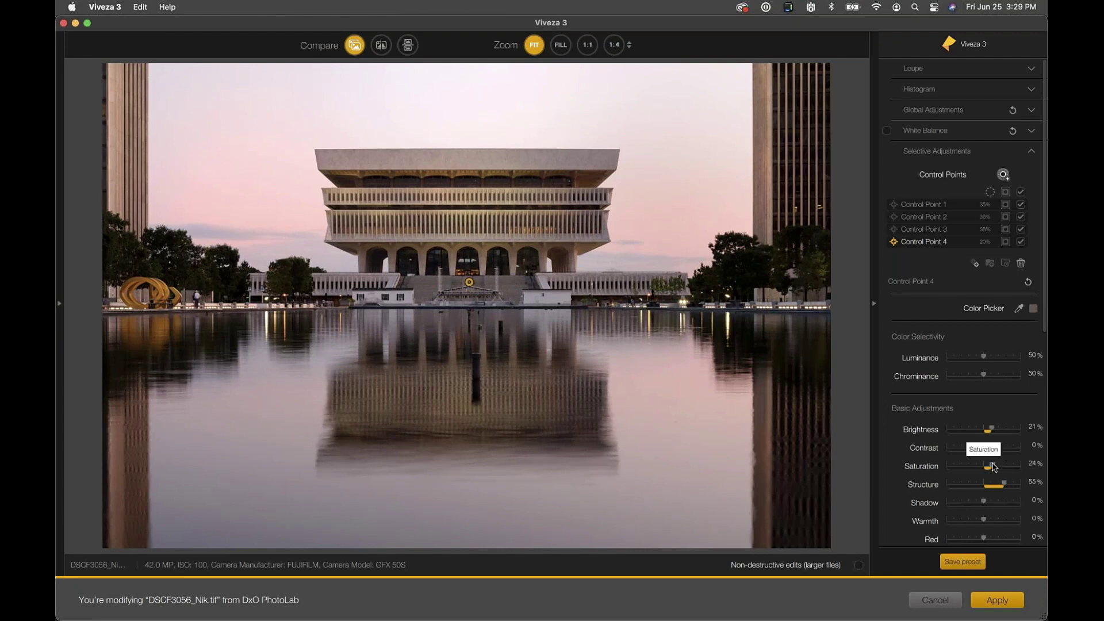
pyautogui.click(1003, 175)
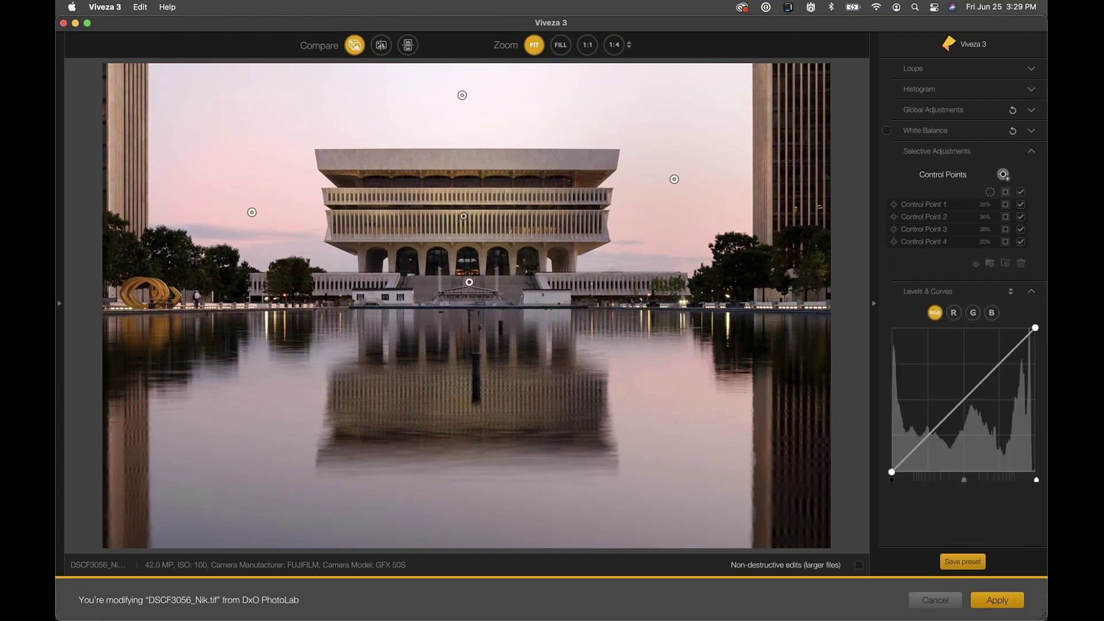
# Add an enlarged Control Point 5 on the upper facade with Green -11%.
pyautogui.click(466, 212)
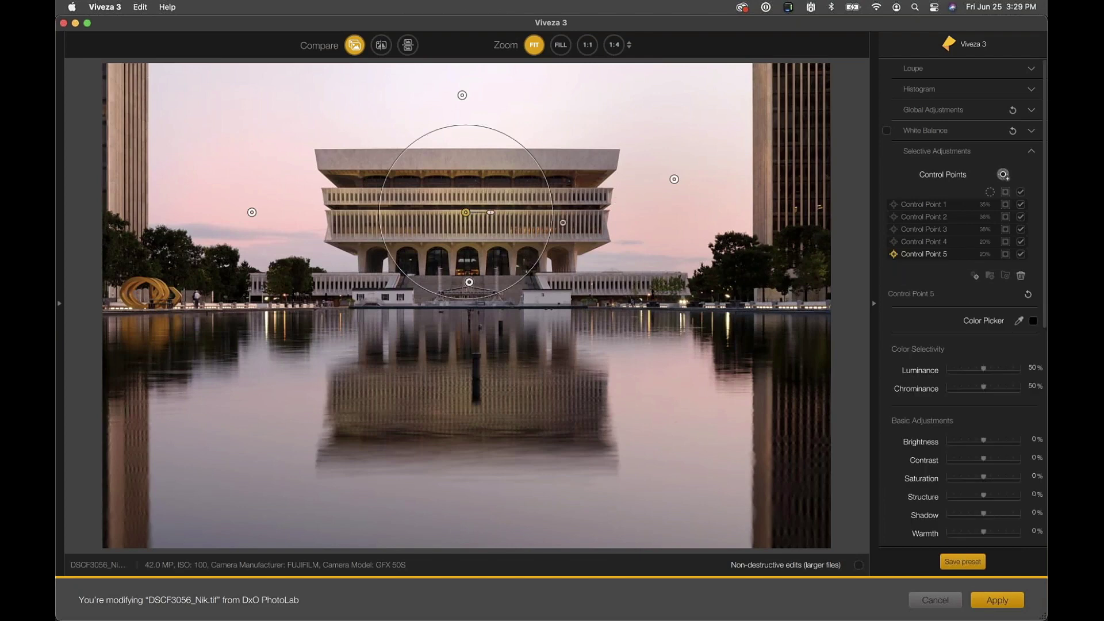
pyautogui.moveTo(588, 223); pyautogui.dragTo(629, 212)
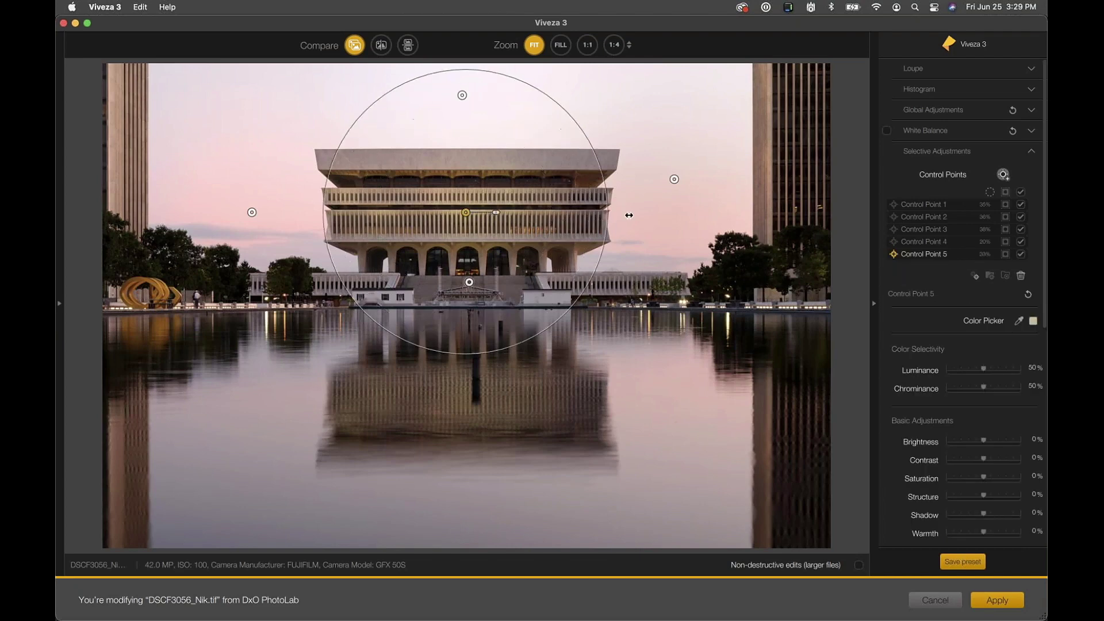
pyautogui.scroll(-2, 919, 458)
pyautogui.scroll(-2, 942, 457)
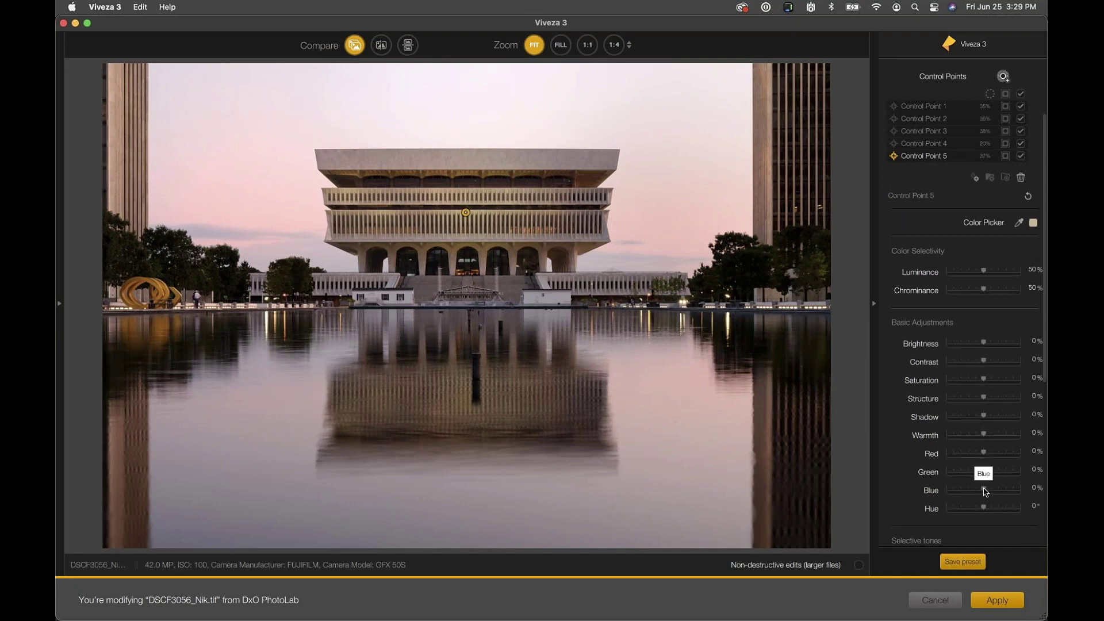
pyautogui.moveTo(984, 473); pyautogui.dragTo(981, 475)
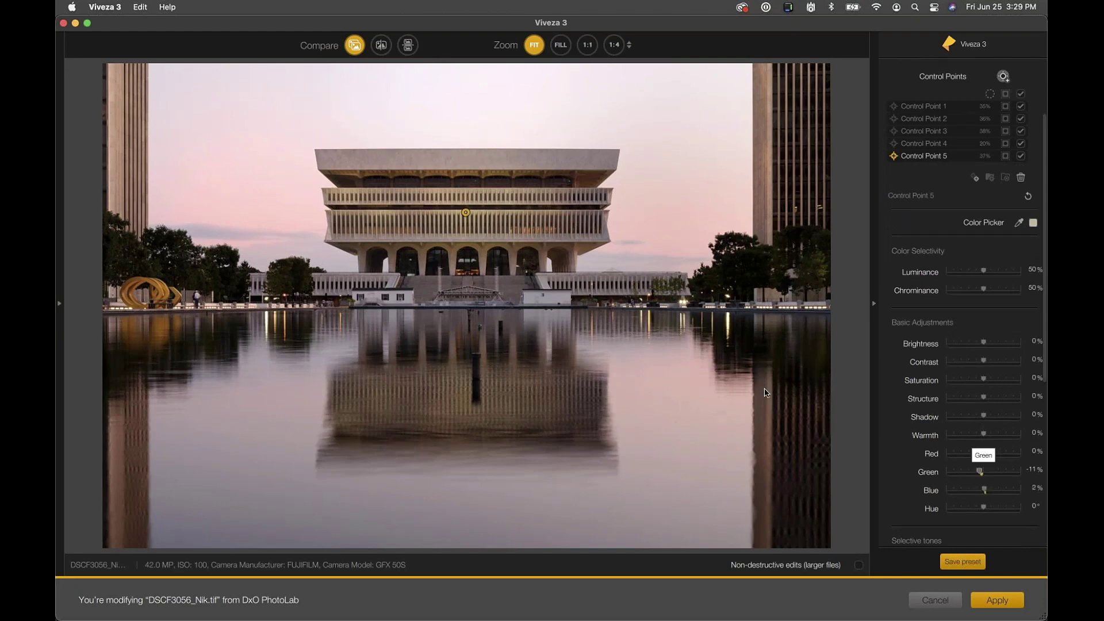
# Add Control Point 6 on the building's reflection with Structure 52%.
pyautogui.click(1003, 77)
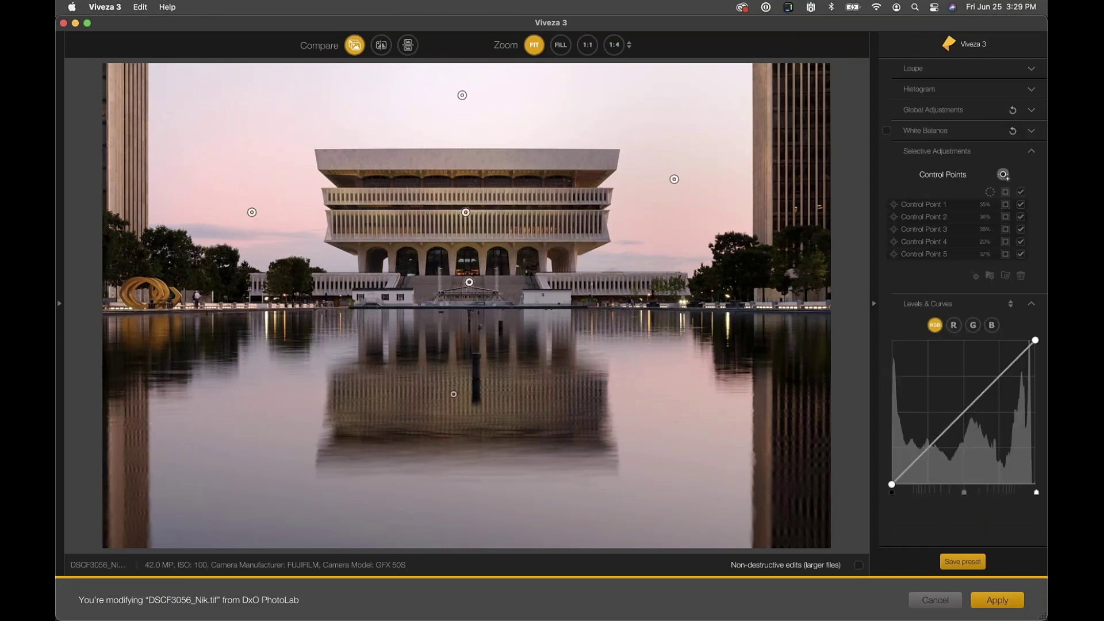
pyautogui.click(466, 388)
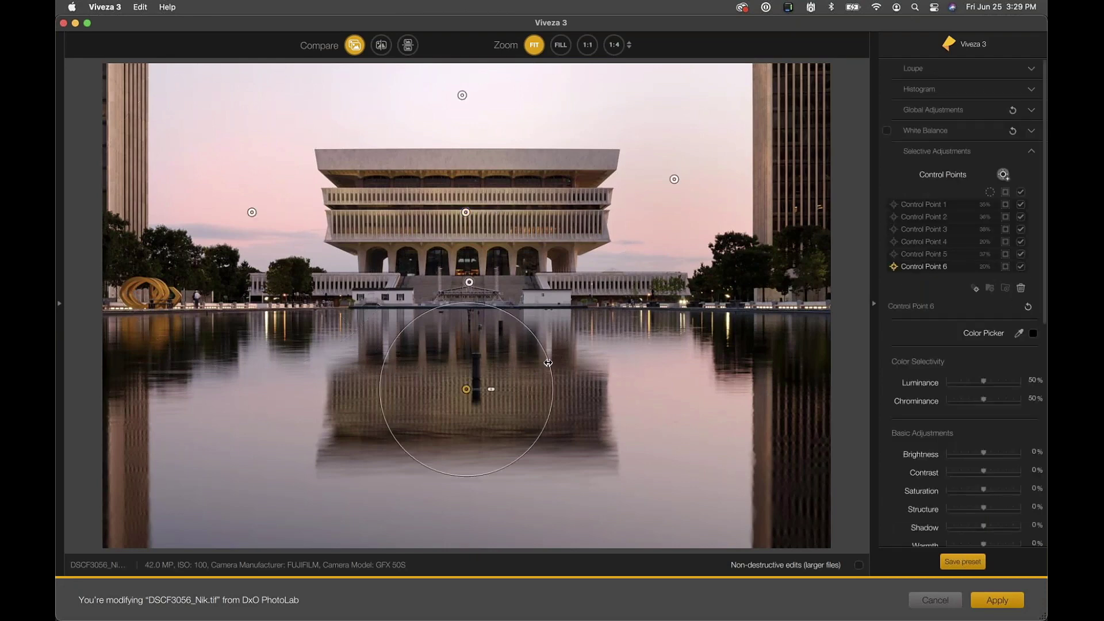
pyautogui.moveTo(591, 351); pyautogui.dragTo(597, 354)
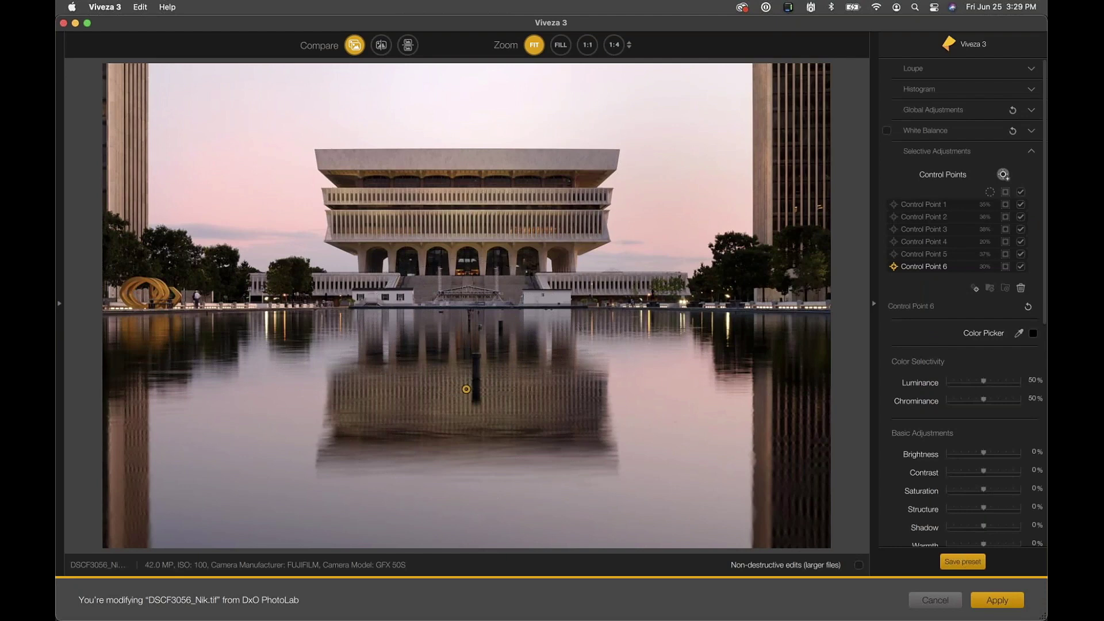
pyautogui.scroll(-2, 985, 463)
pyautogui.moveTo(984, 466); pyautogui.dragTo(1011, 465)
# Add Control Point 7 on the lower-right water with Brightness -34% and Contrast 67%.
pyautogui.click(1003, 129)
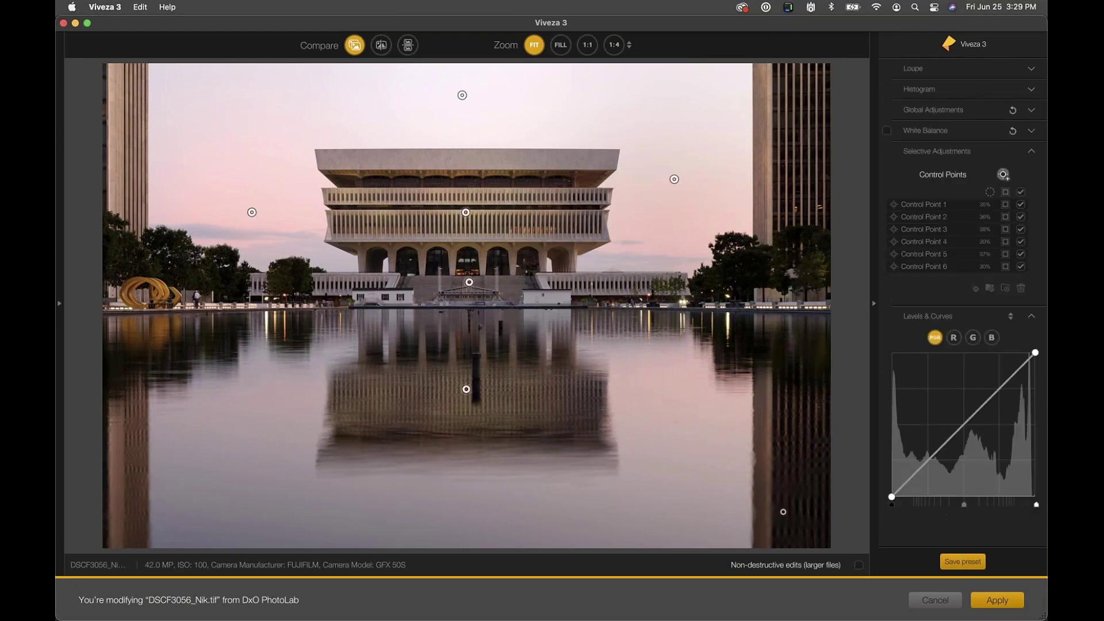
pyautogui.click(713, 517)
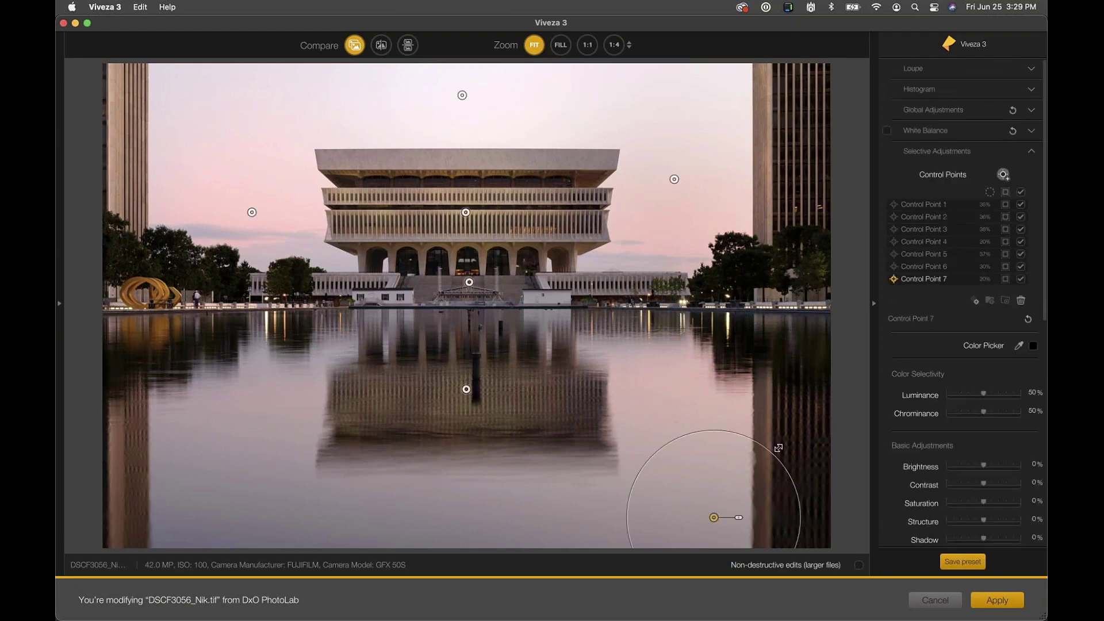
pyautogui.moveTo(983, 465); pyautogui.dragTo(1008, 485)
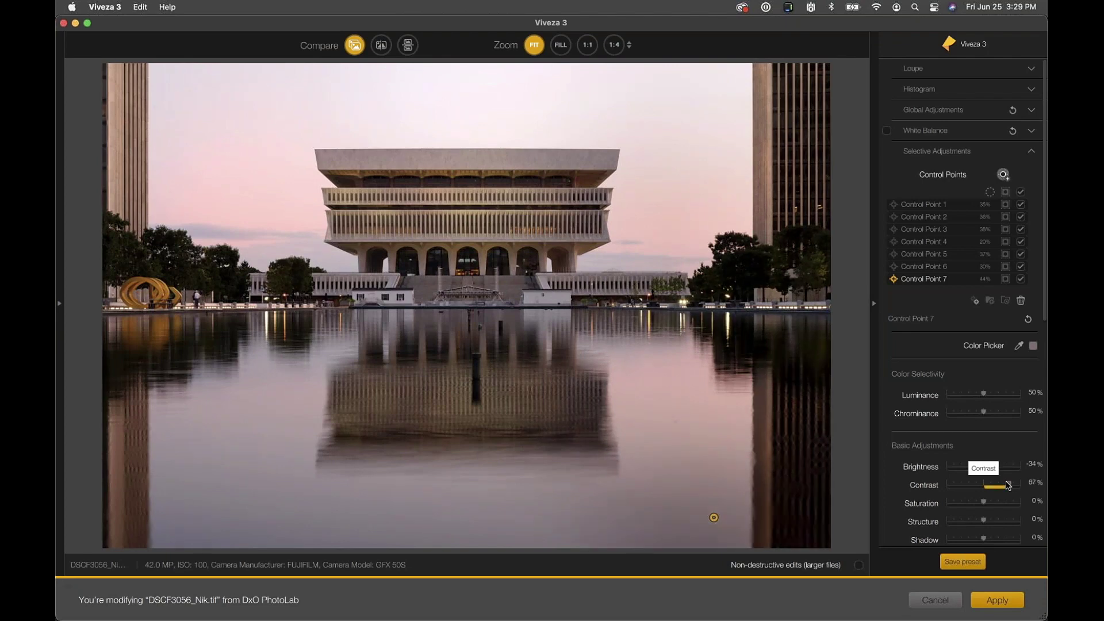
# Nudge the water point right and down, then Alt-drag copies of it across the lower water.
pyautogui.moveTo(724, 523)
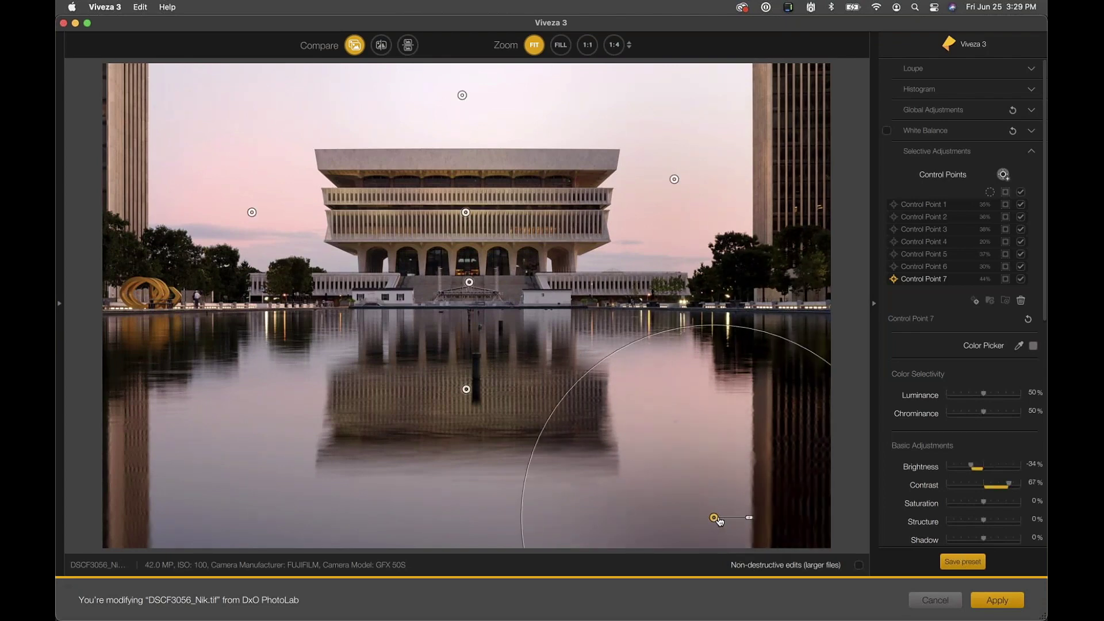
pyautogui.moveTo(713, 517); pyautogui.dragTo(745, 526)
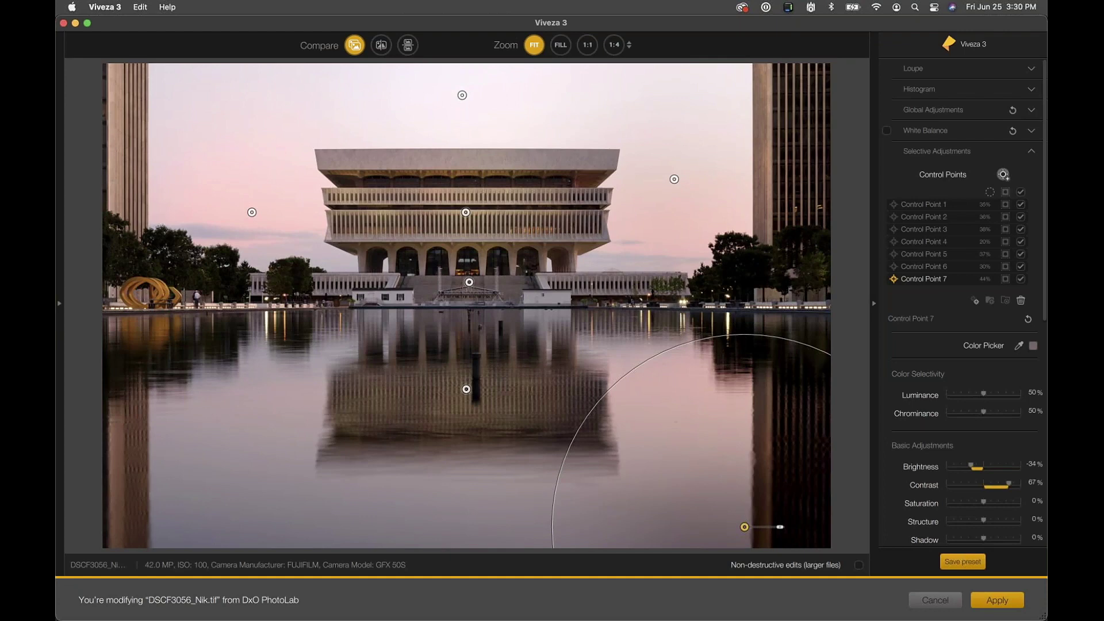
pyautogui.moveTo(744, 526); pyautogui.dragTo(207, 538)
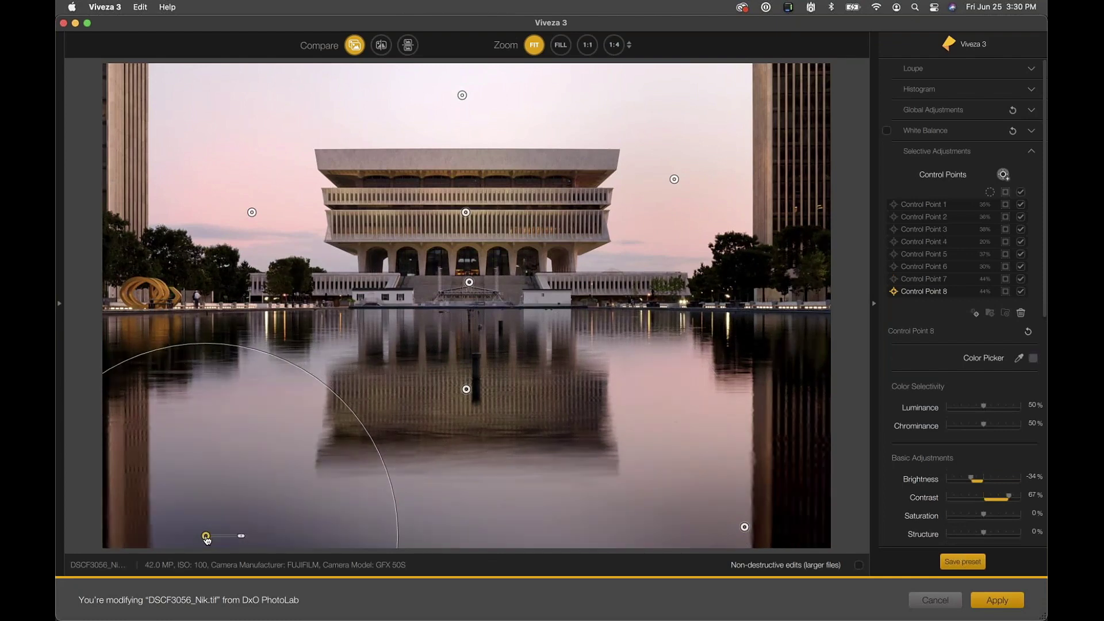
pyautogui.moveTo(207, 538); pyautogui.dragTo(815, 541)
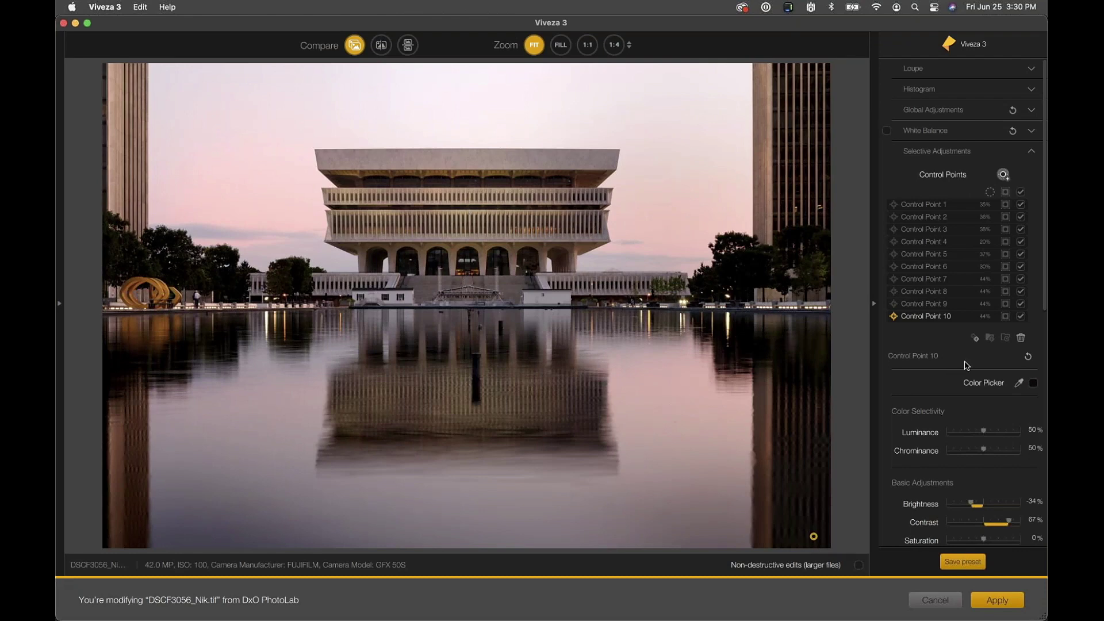
# Delete the extra tenth control point and lighten the three lower-water points to Brightness -26%.
pyautogui.click(1022, 340)
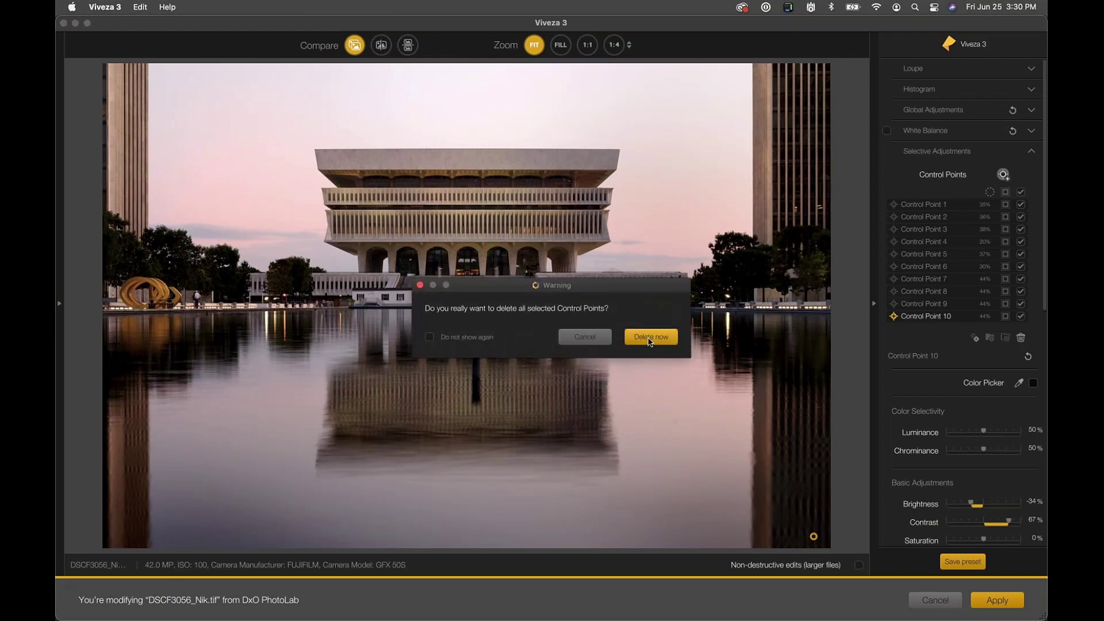
pyautogui.click(649, 341)
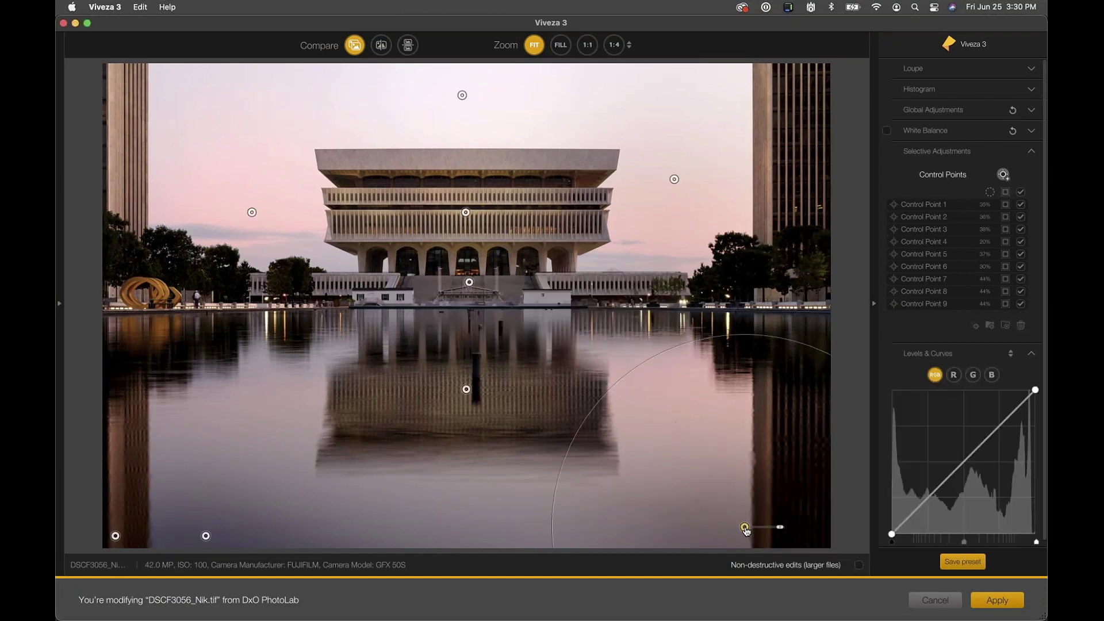
pyautogui.moveTo(770, 489); pyautogui.dragTo(62, 613)
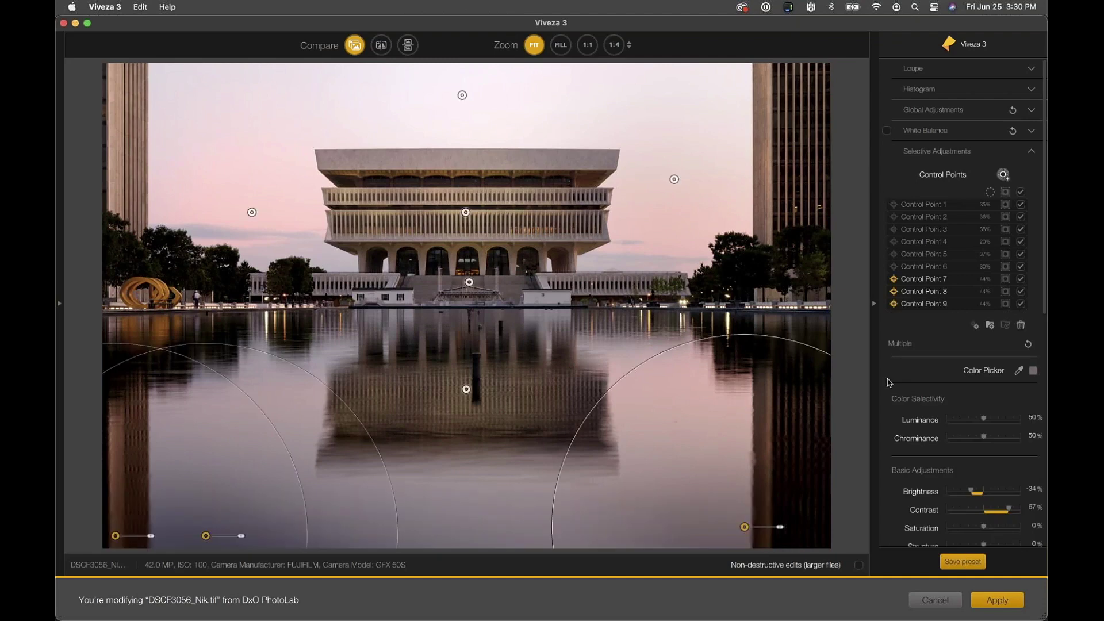
pyautogui.moveTo(971, 491); pyautogui.dragTo(976, 493)
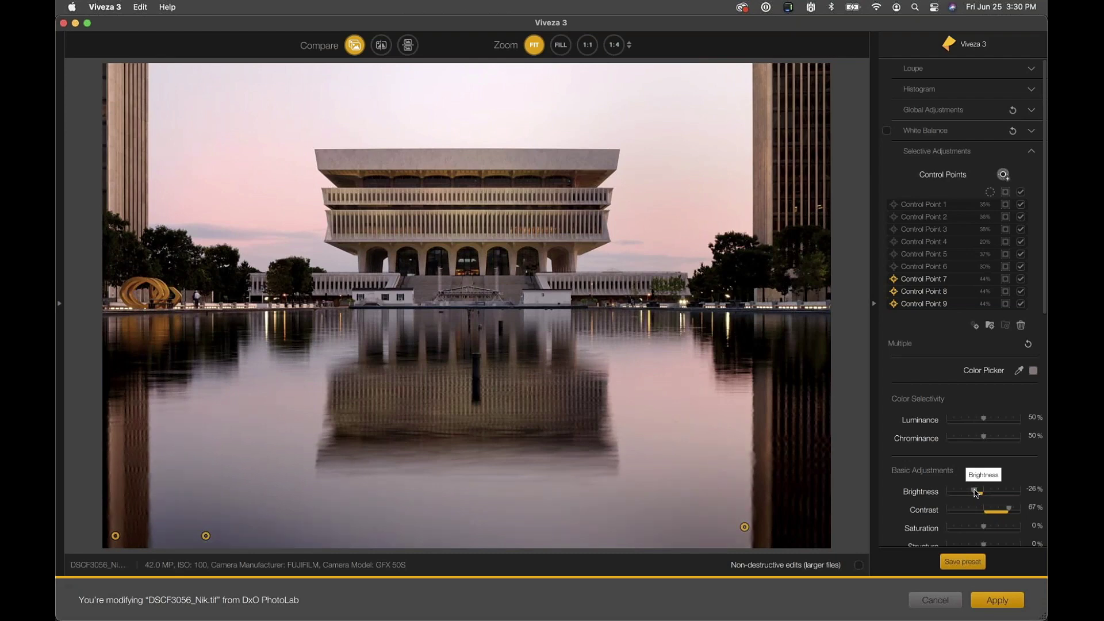
pyautogui.click(832, 429)
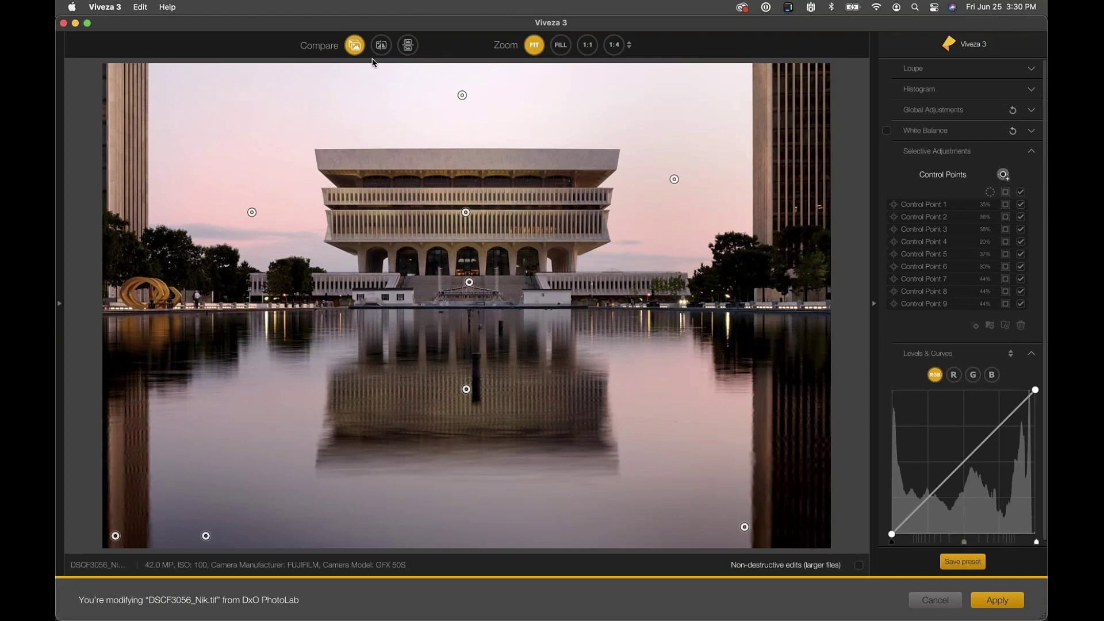
pyautogui.click(354, 47)
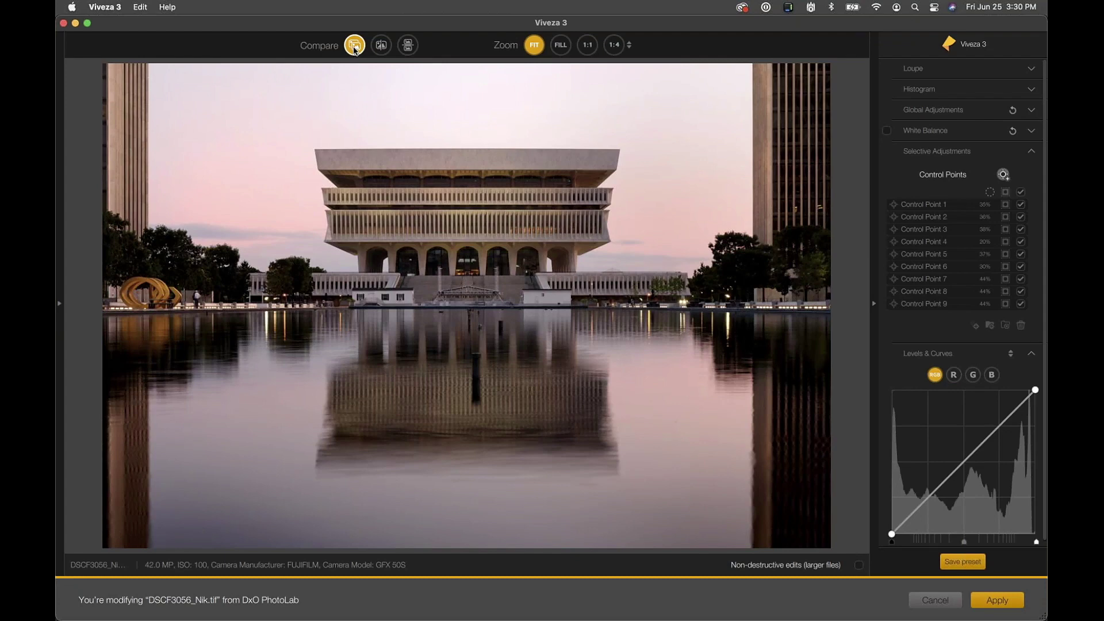
pyautogui.click(355, 48)
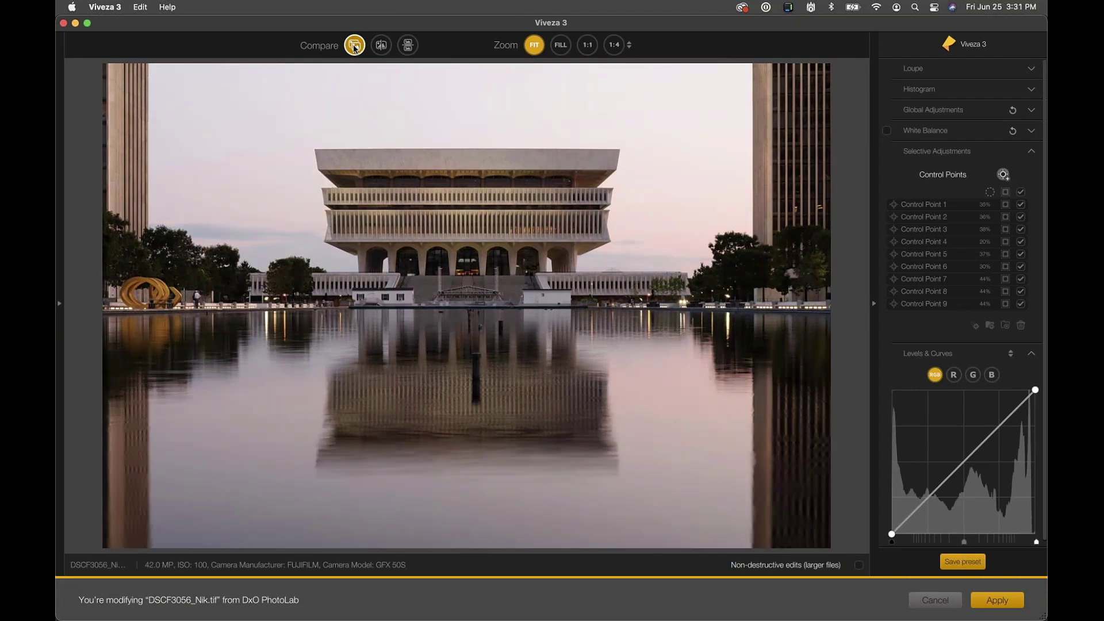
pyautogui.click(354, 48)
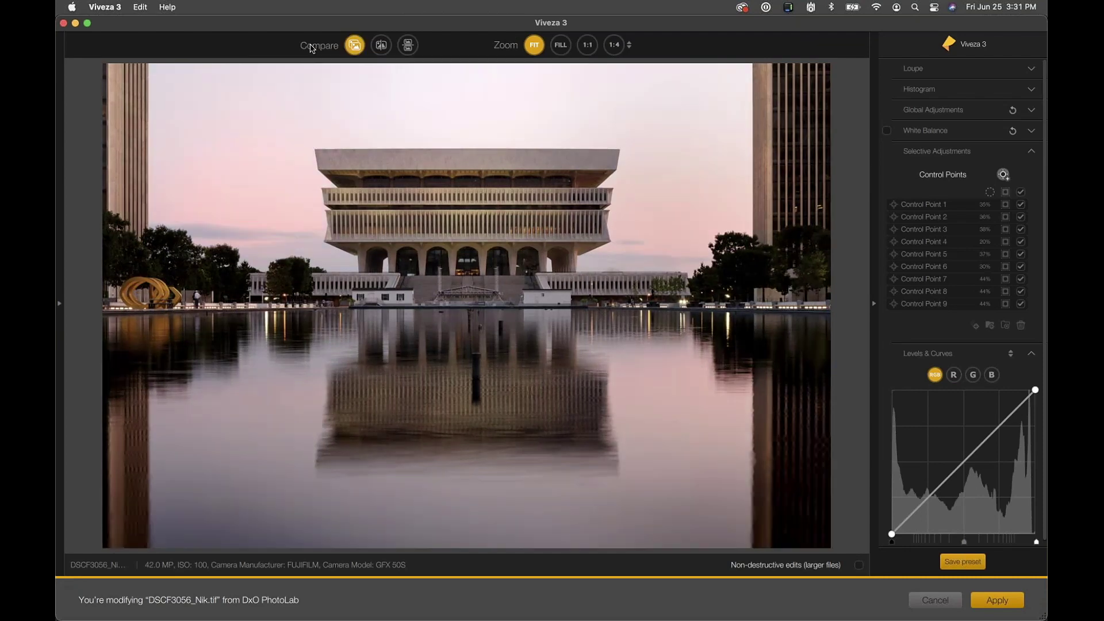
pyautogui.click(381, 45)
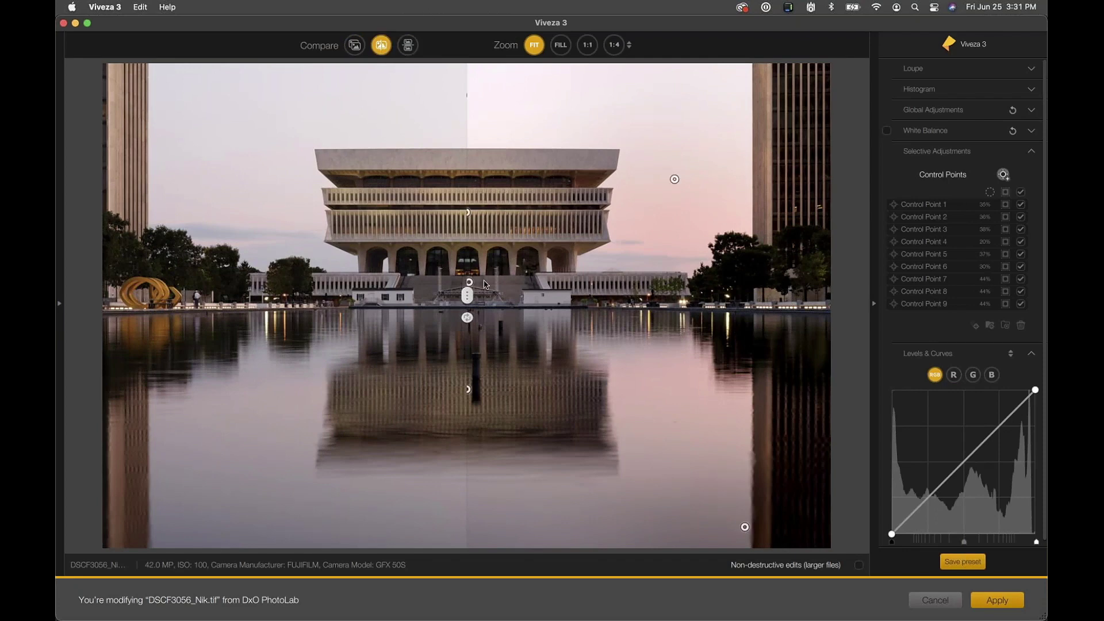
pyautogui.moveTo(467, 296); pyautogui.dragTo(604, 296)
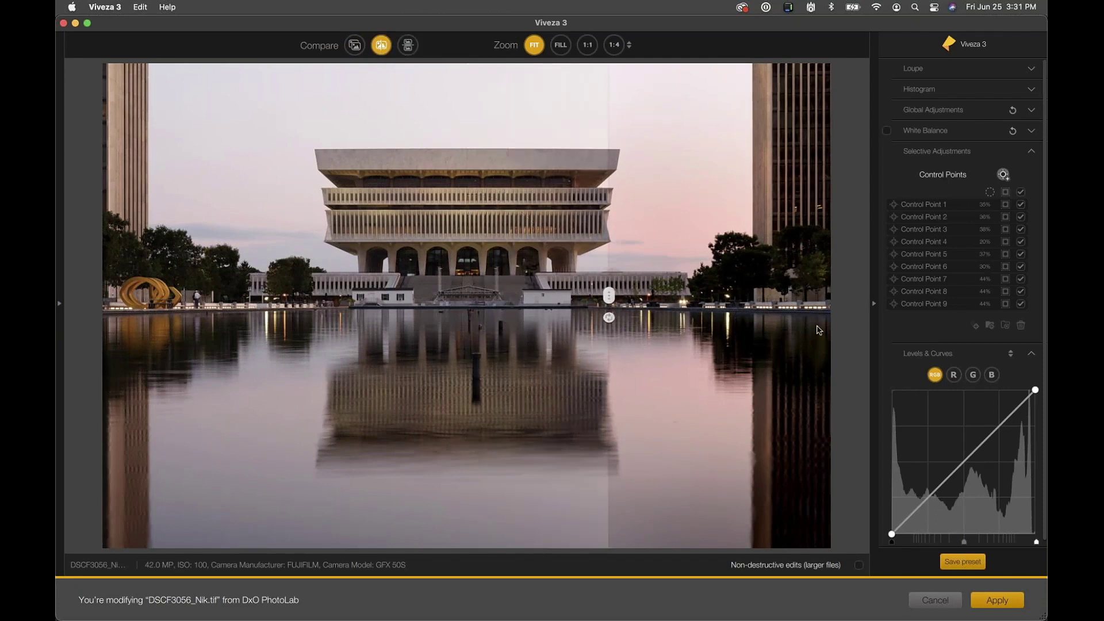
pyautogui.moveTo(819, 330); pyautogui.dragTo(831, 330)
pyautogui.moveTo(319, 300); pyautogui.dragTo(402, 296)
# Compare the original and edited photos side by side with the side panels hidden.
pyautogui.click(408, 45)
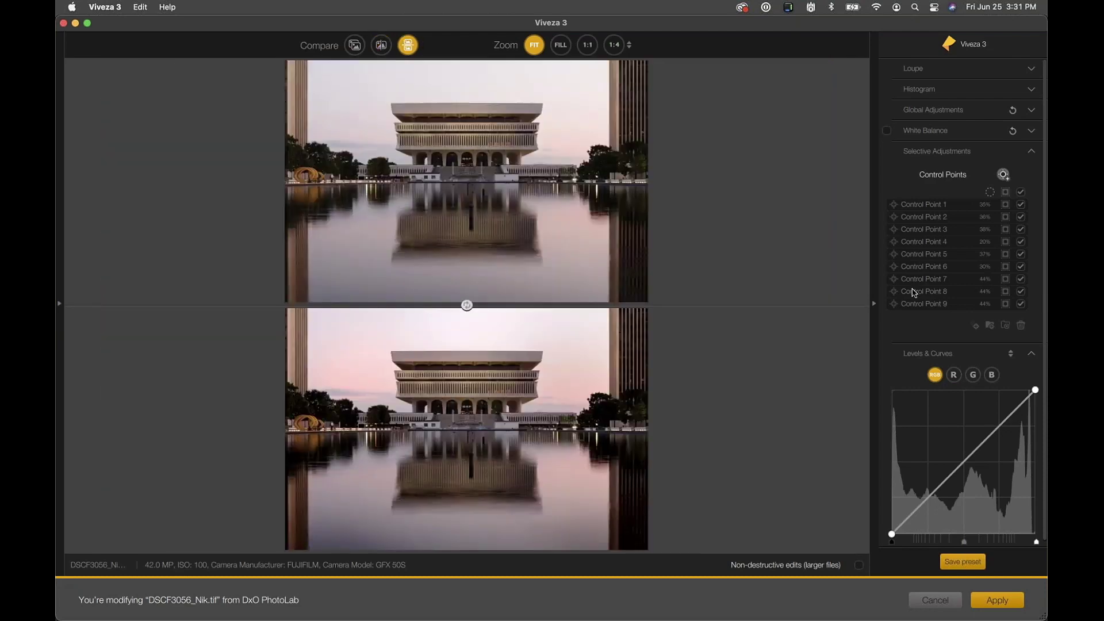
pyautogui.press('Tab')
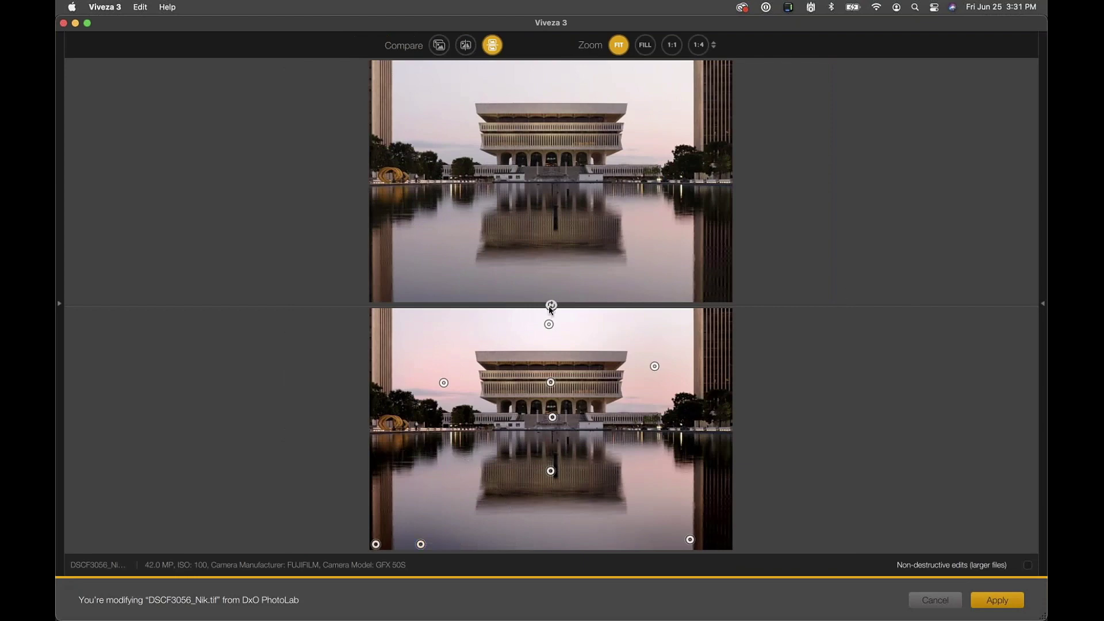
pyautogui.click(550, 305)
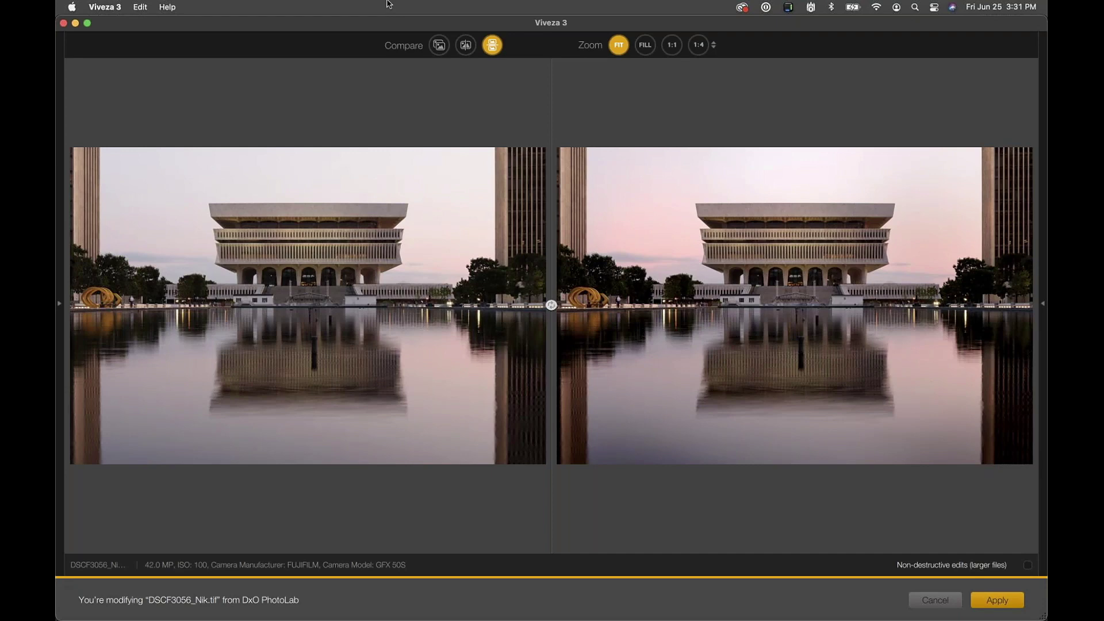
# Return to single view with panels restored, then apply the Viveza edits to send DSCF3056_Nik.tif to PhotoLab.
pyautogui.click(439, 45)
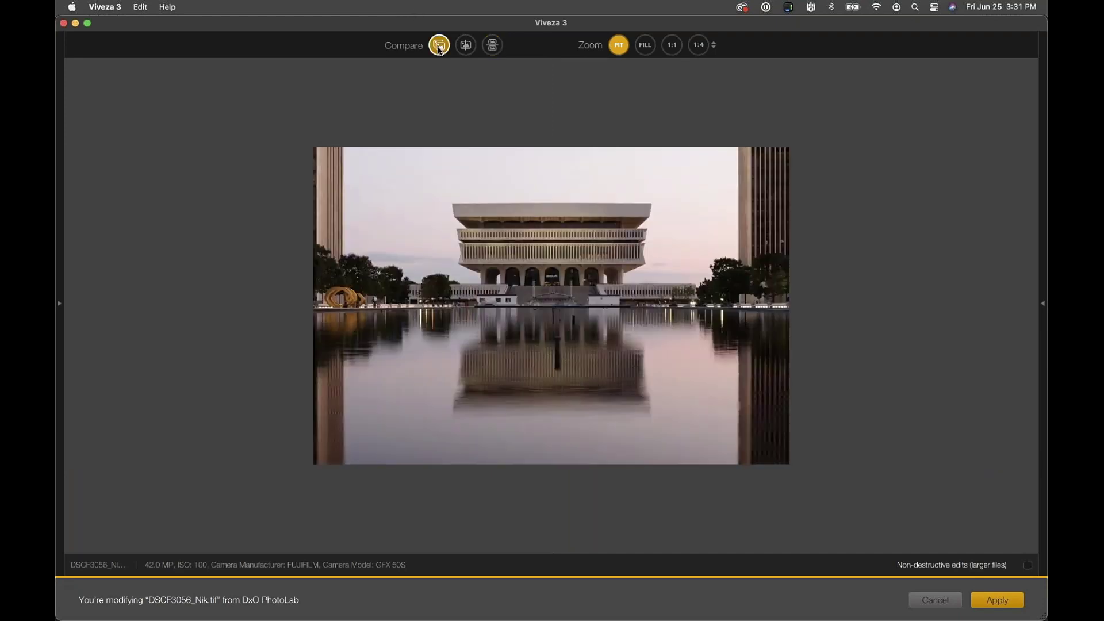
pyautogui.moveTo(544, 294)
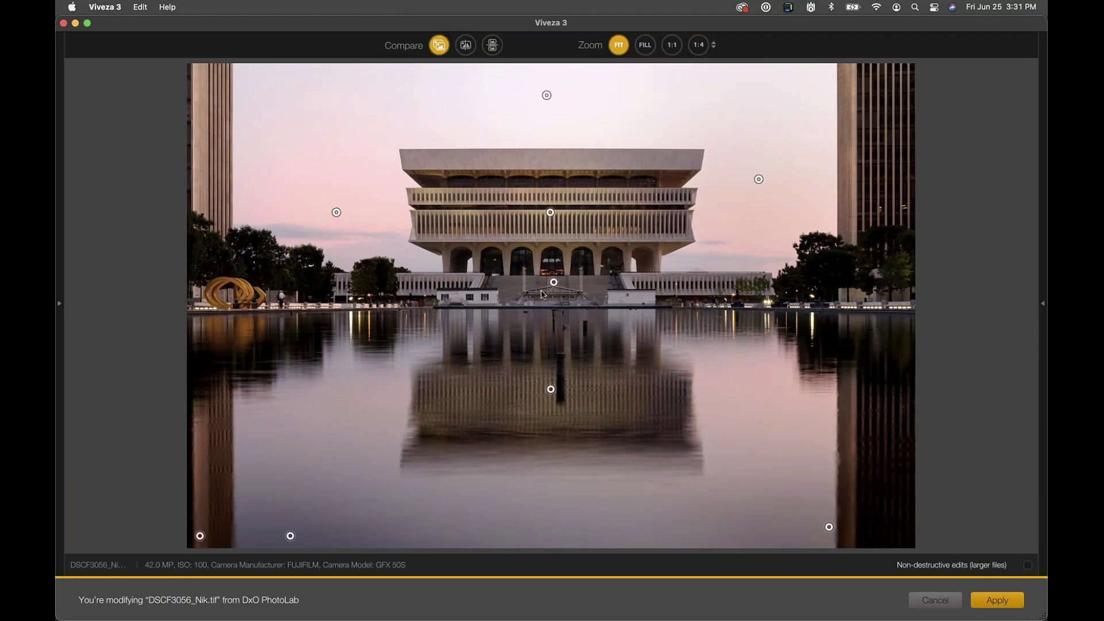
pyautogui.press('Tab')
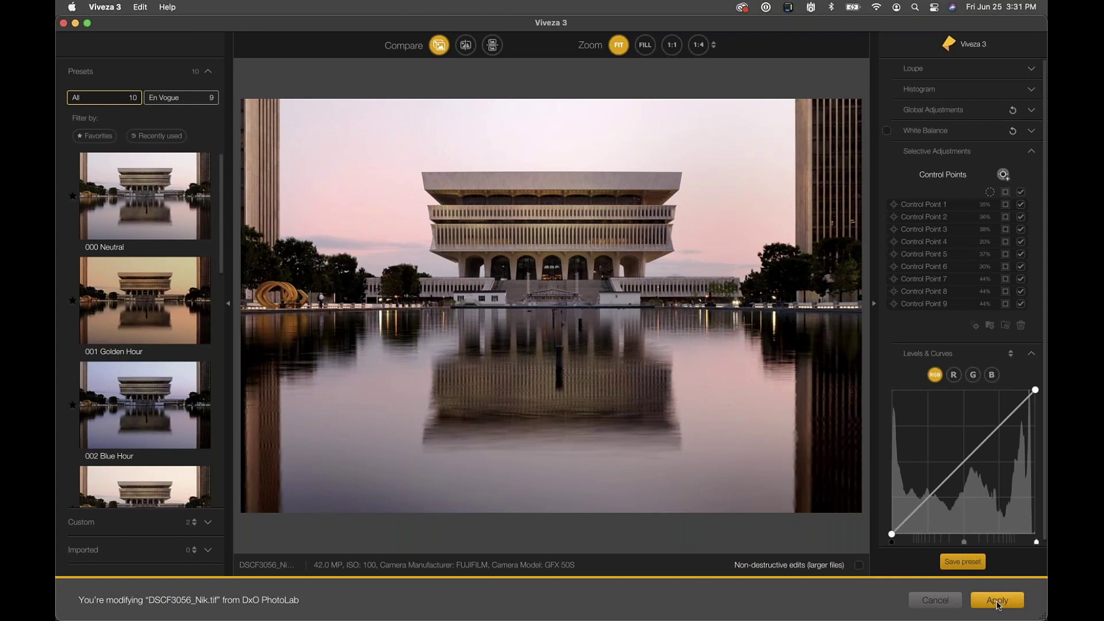
pyautogui.click(997, 601)
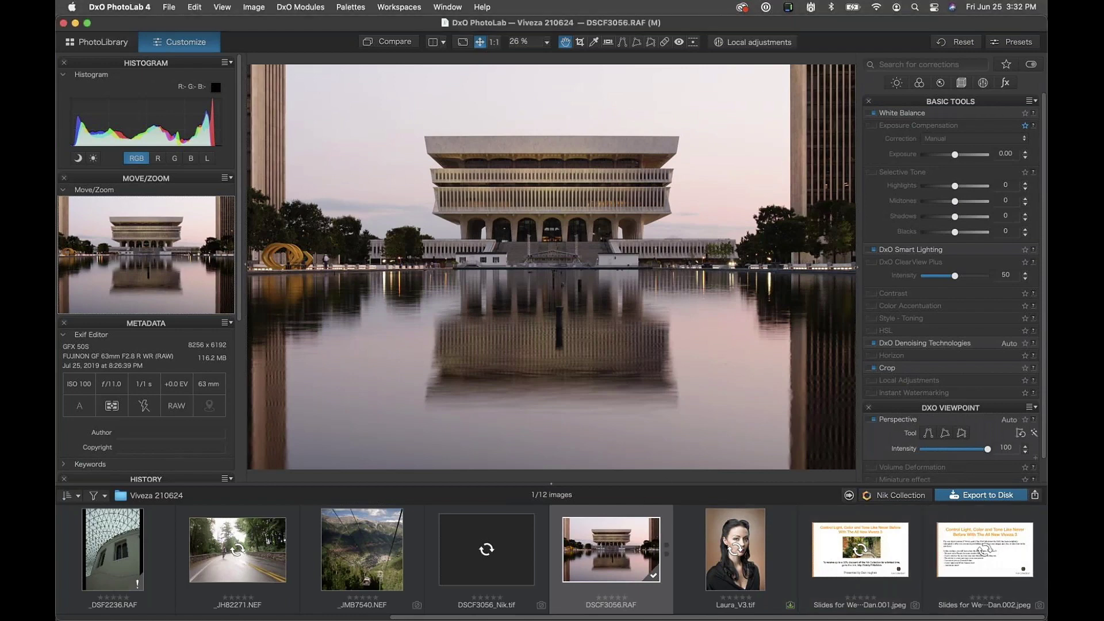
# Open DSCF3056_Nik.tif from the filmstrip to view its pinker, Viveza-edited sky.
pyautogui.click(487, 573)
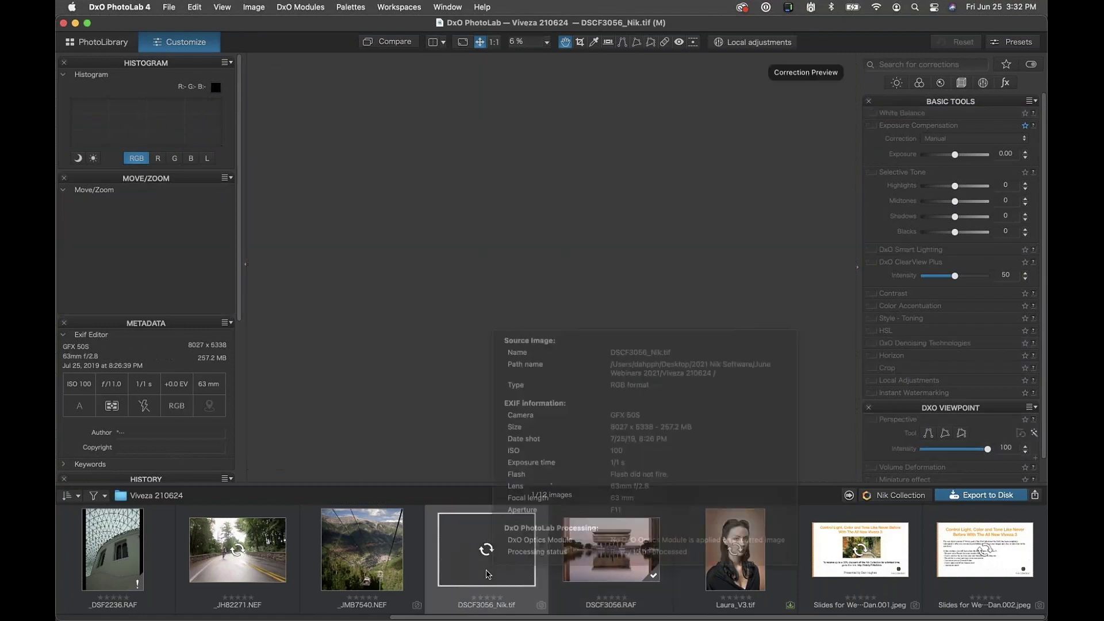
pyautogui.moveTo(891, 618)
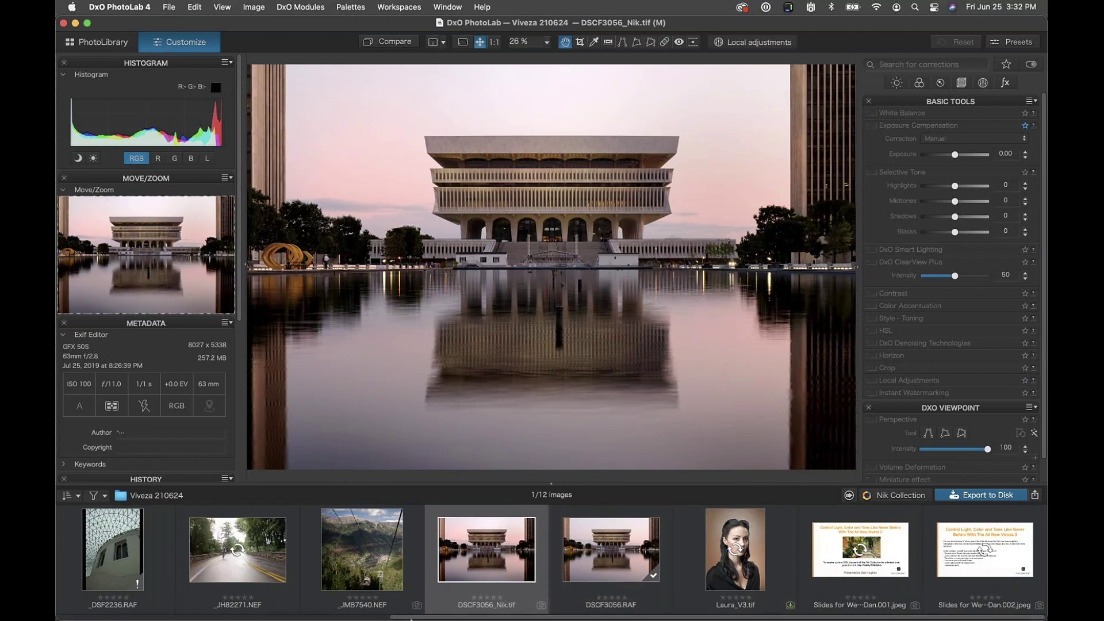
pyautogui.moveTo(410, 619)
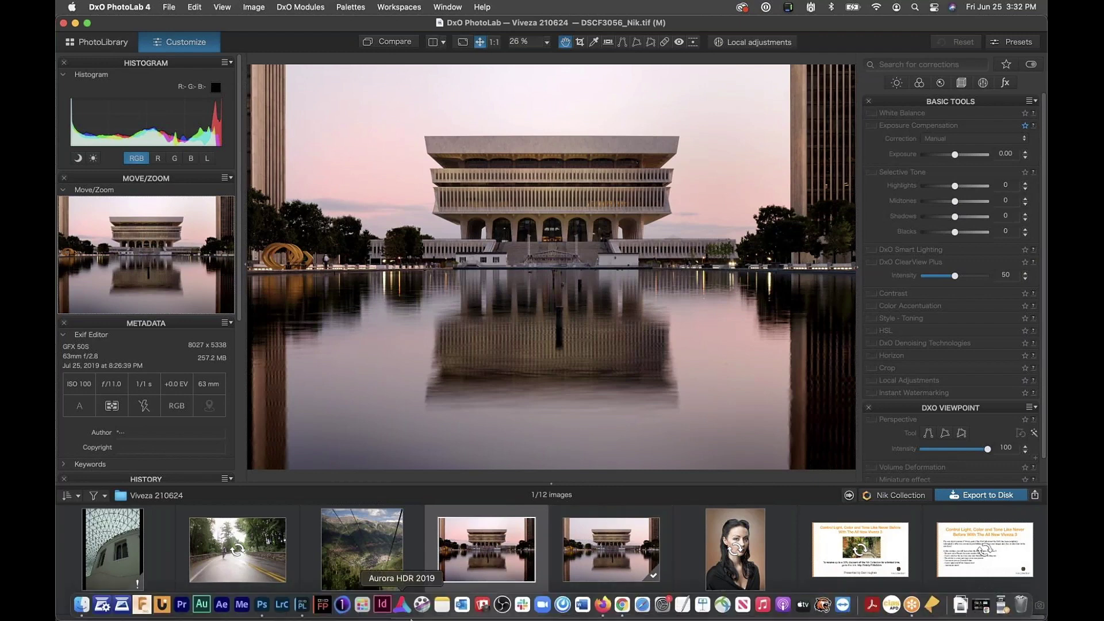
# In Photoshop, toggle the Nik Selective Tool palette between icons and the full plugin list, ending expanded.
pyautogui.click(263, 605)
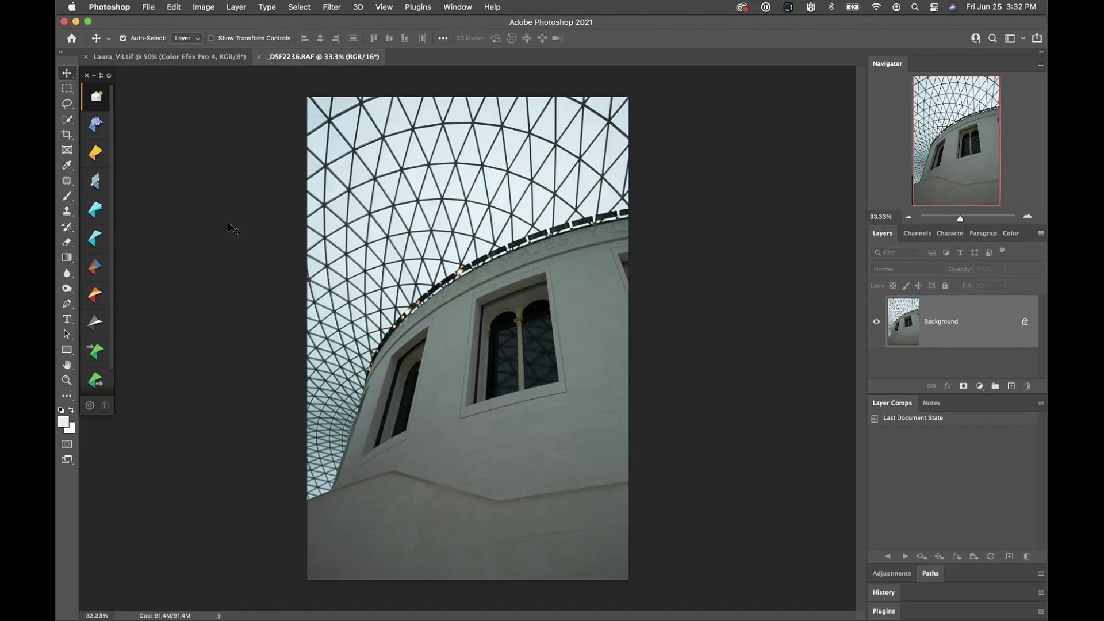
pyautogui.click(109, 76)
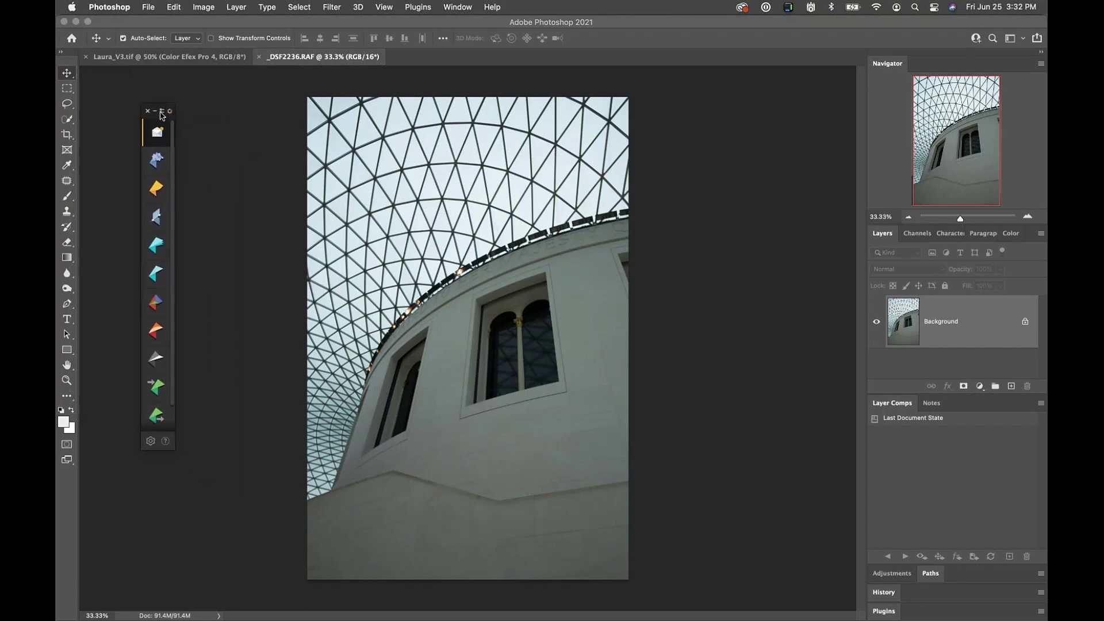
pyautogui.click(161, 112)
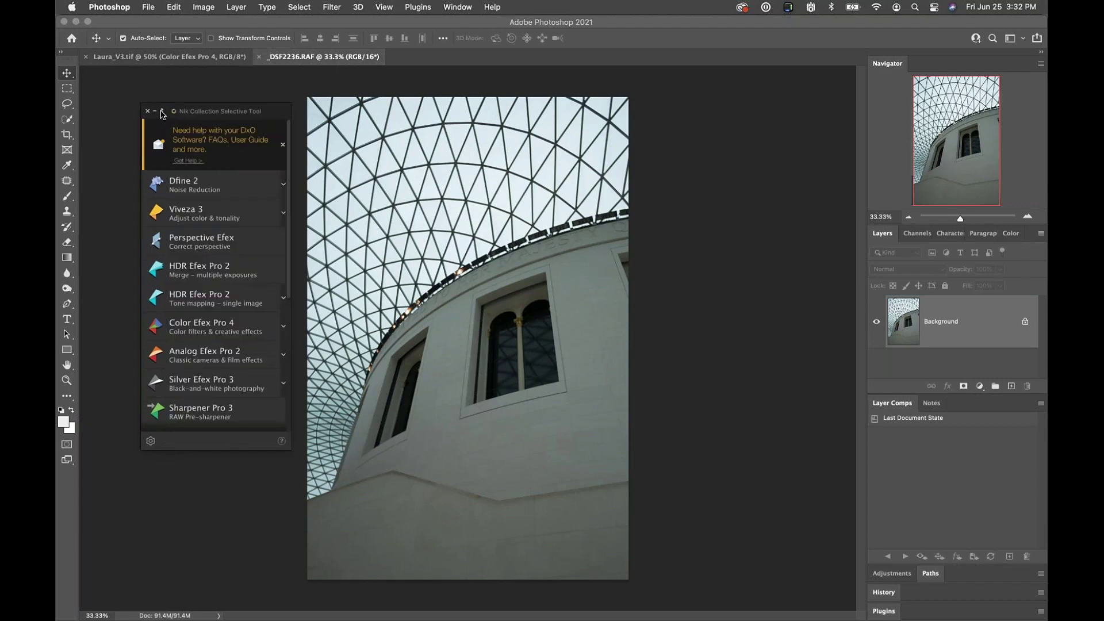
pyautogui.click(163, 112)
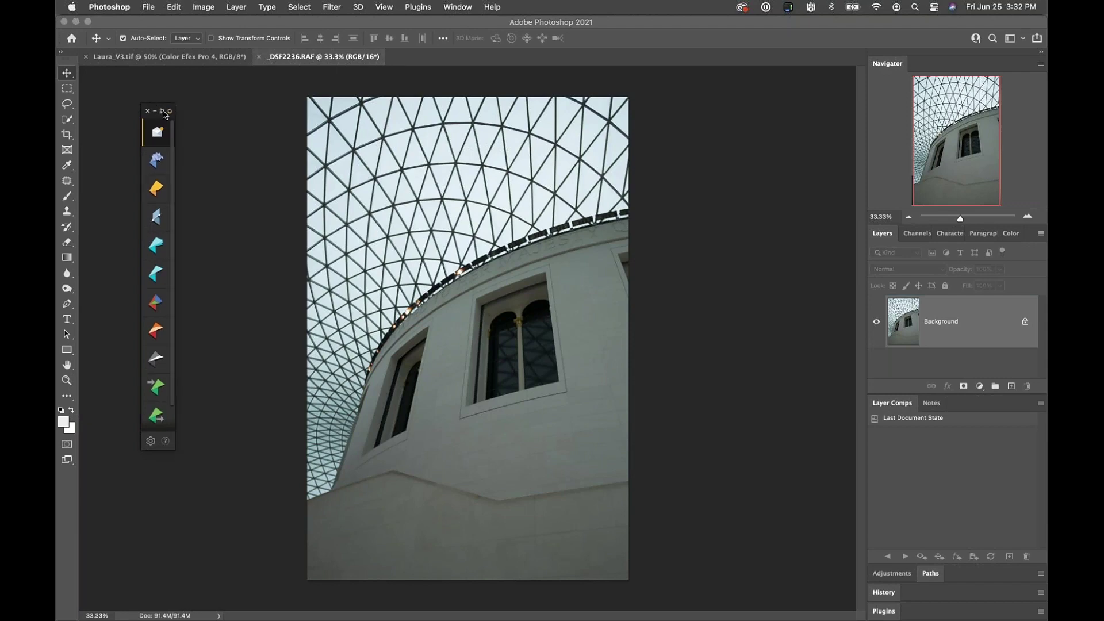
pyautogui.scroll(-1, 159, 392)
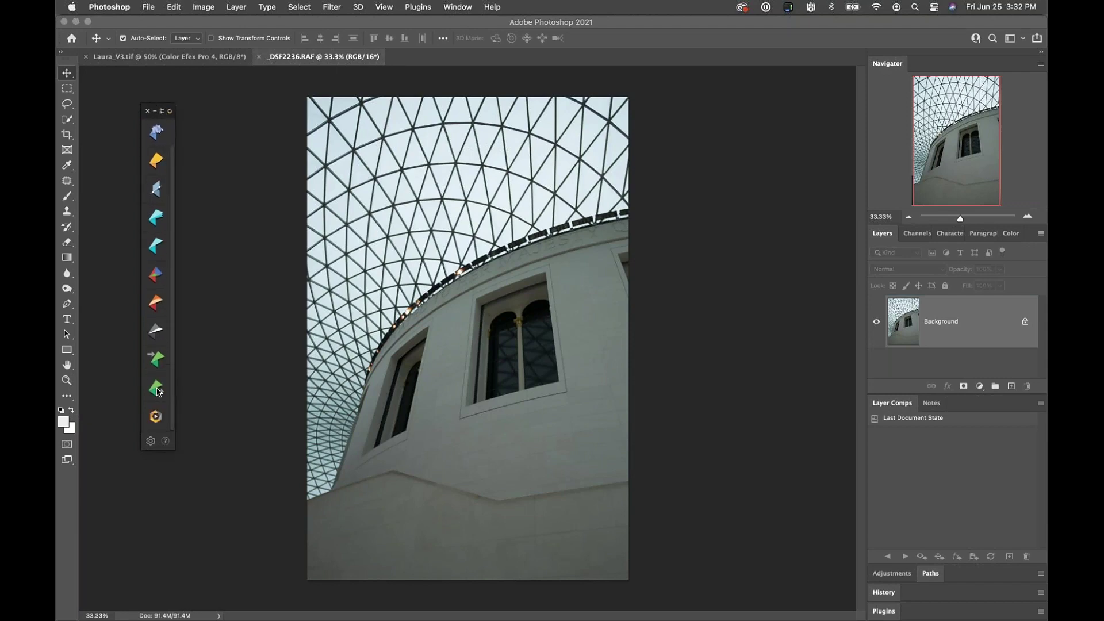
pyautogui.scroll(1, 159, 391)
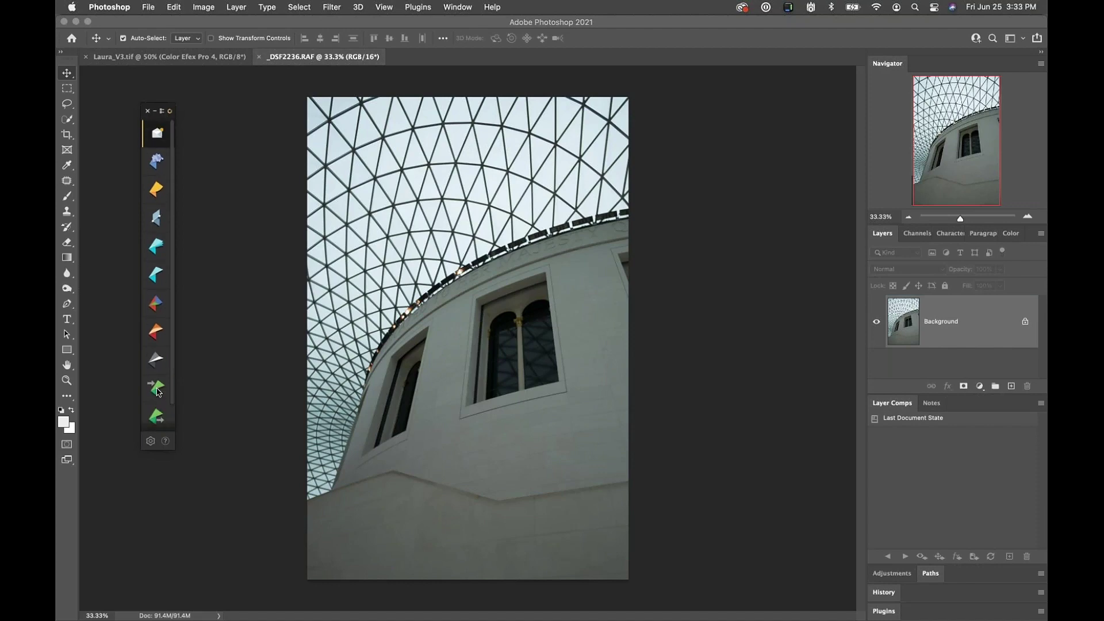
pyautogui.click(162, 113)
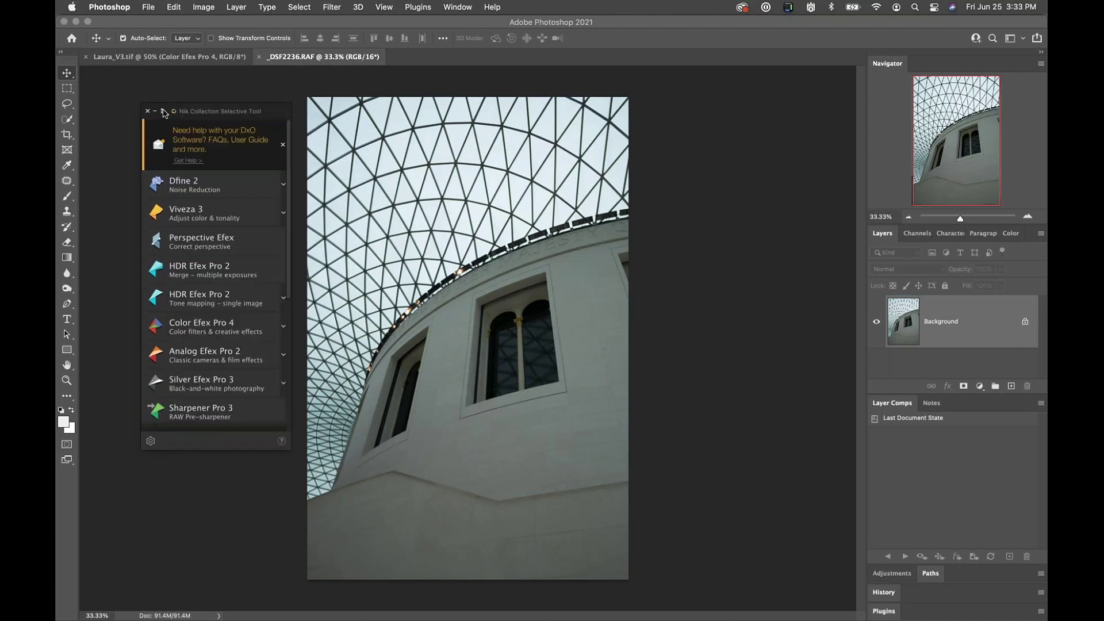
# Nudge the Nik panel, dismiss its help banner, browse down to Meta-presets, then close the panel.
pyautogui.moveTo(229, 110); pyautogui.dragTo(234, 132)
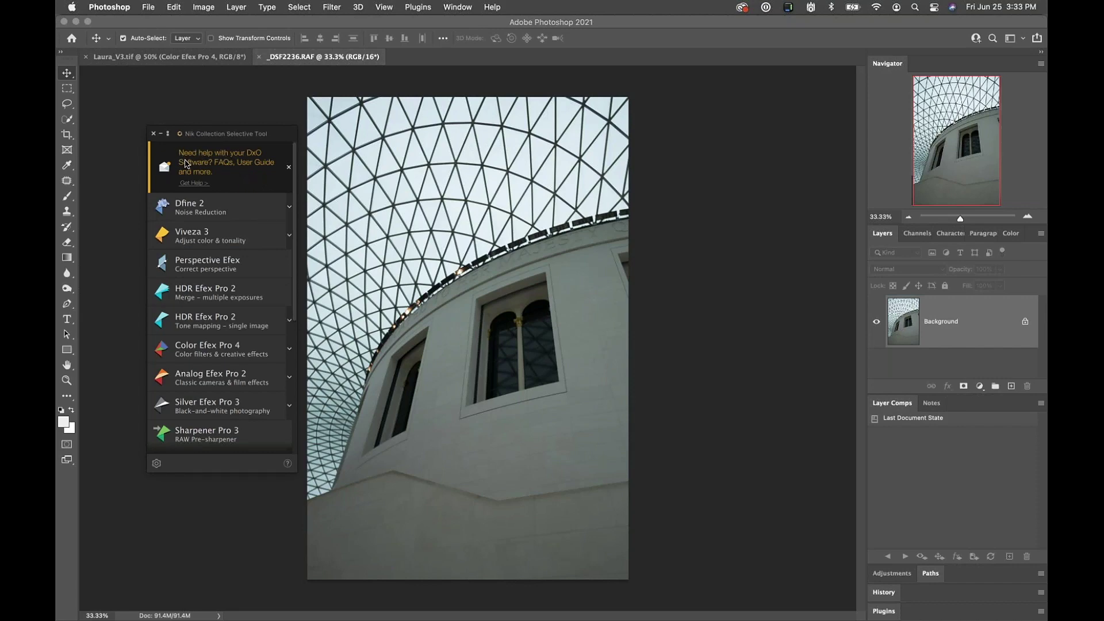
pyautogui.click(290, 169)
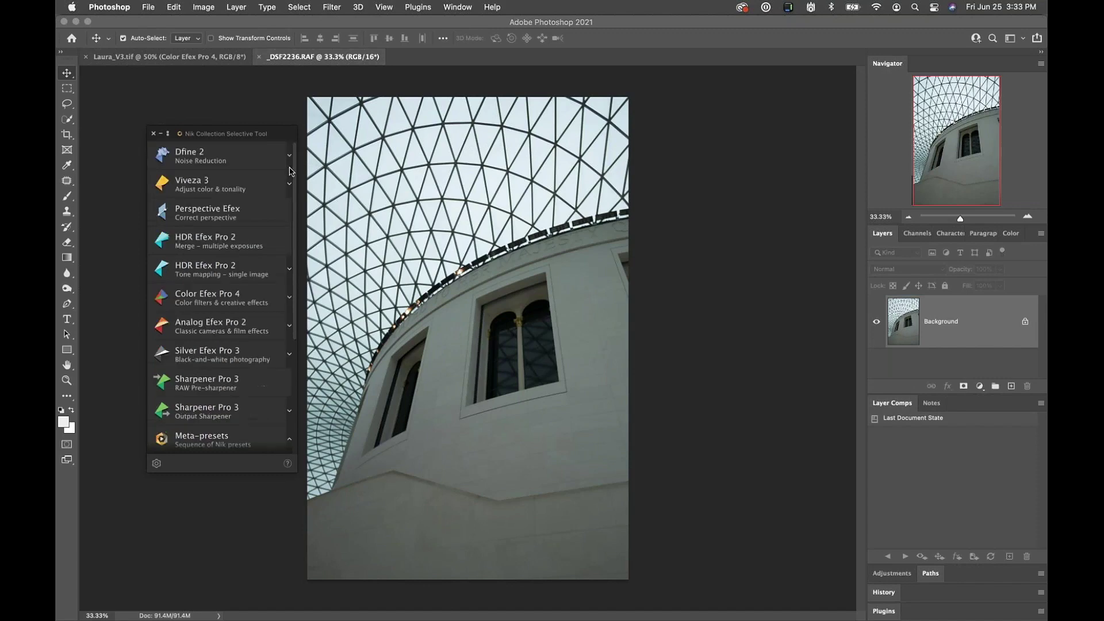
pyautogui.scroll(-3, 269, 327)
pyautogui.scroll(-3, 270, 326)
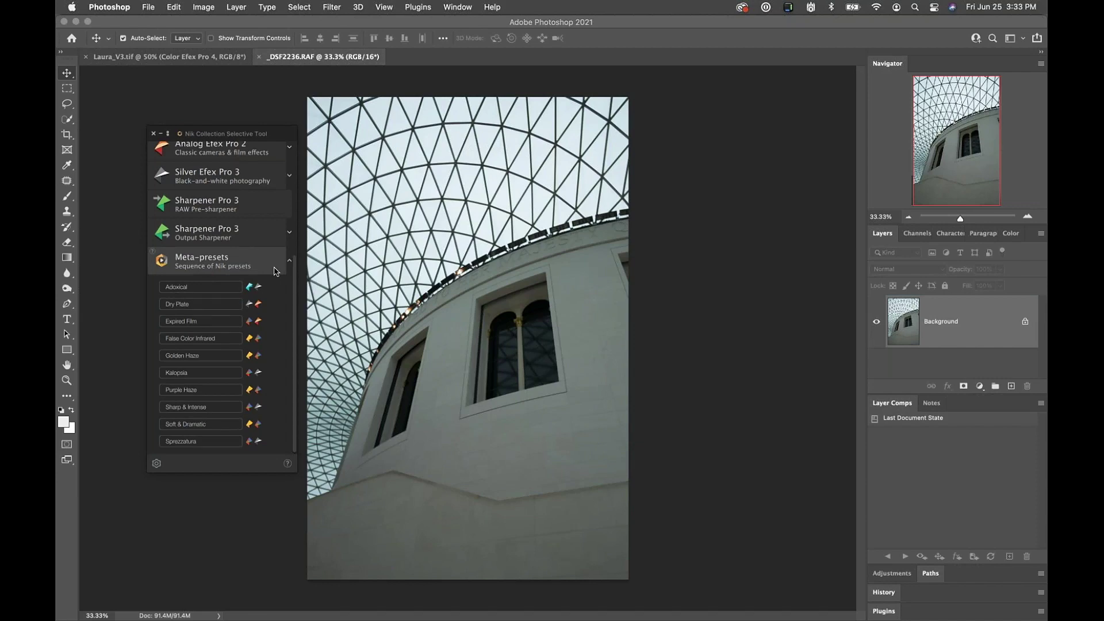
pyautogui.moveTo(213, 293)
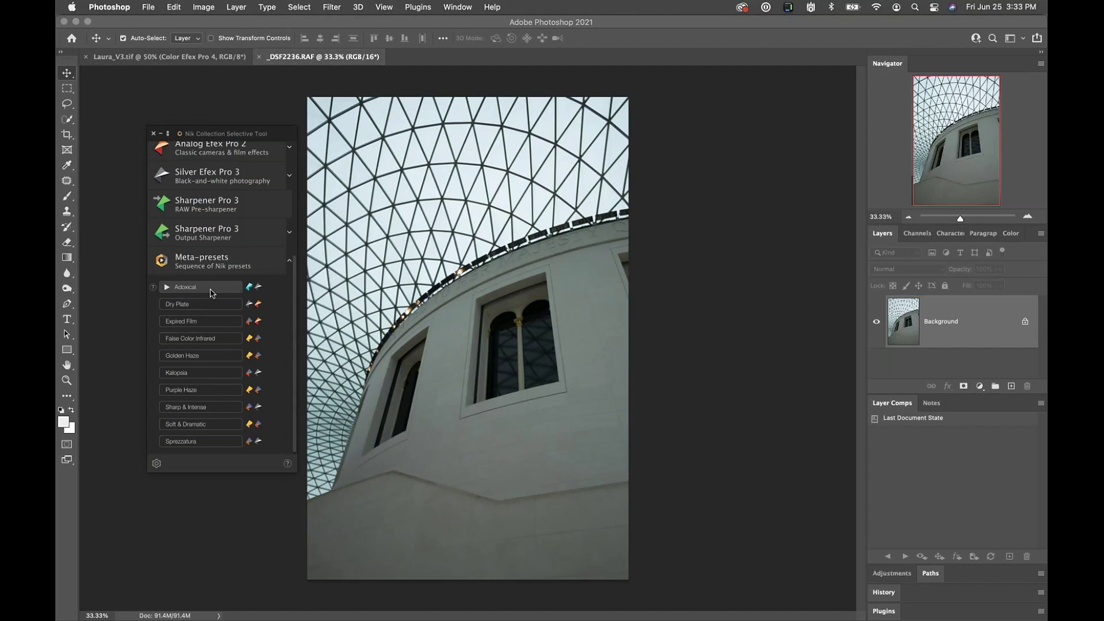
pyautogui.moveTo(210, 324)
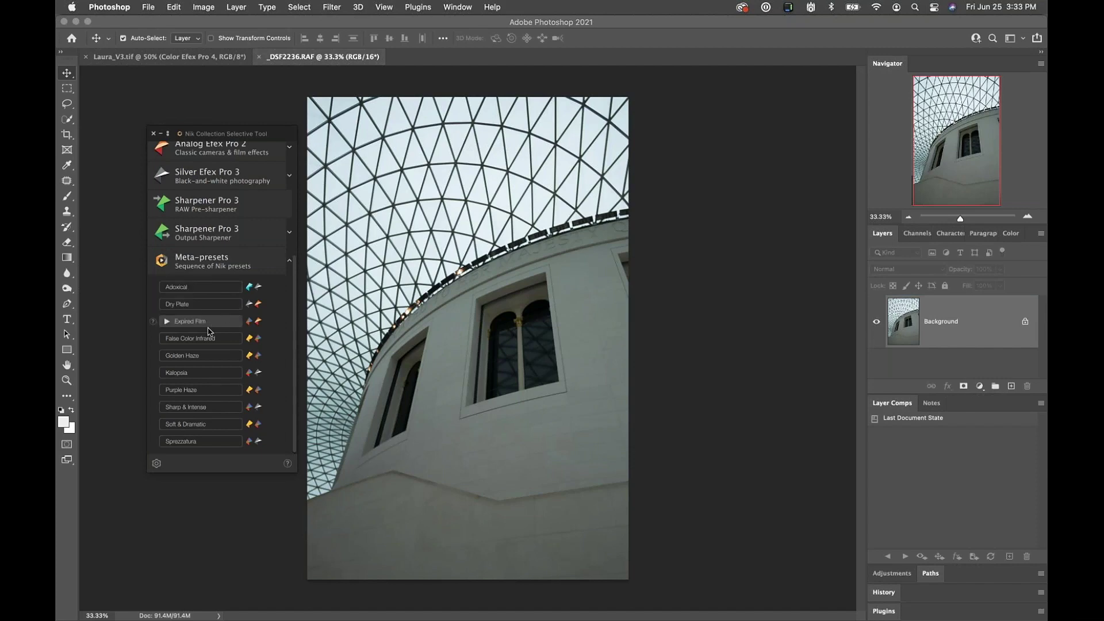
pyautogui.moveTo(225, 424)
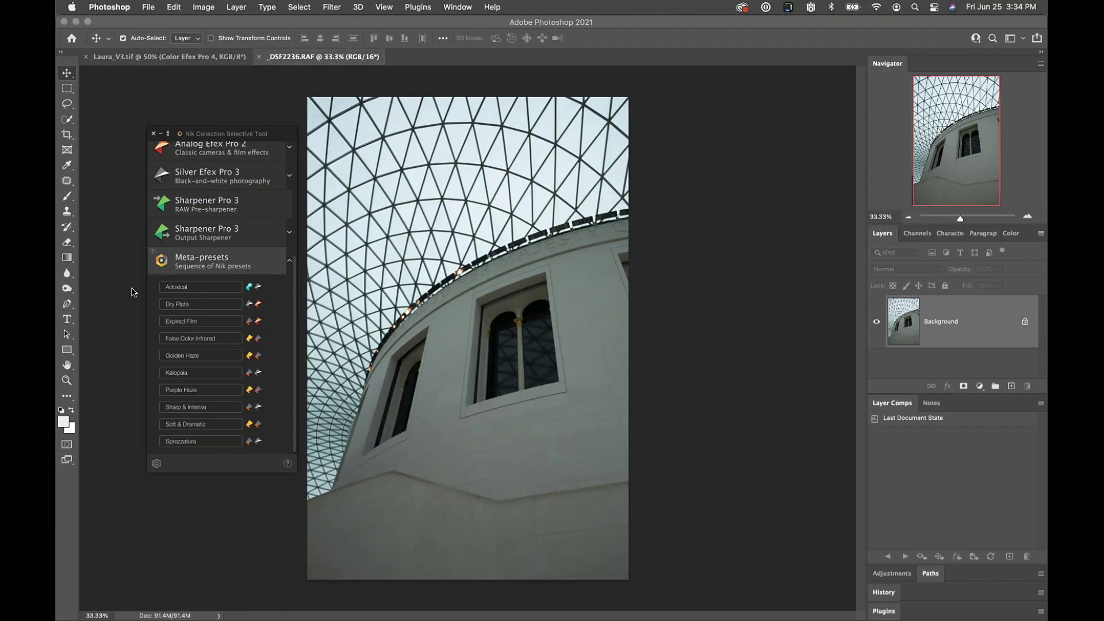
pyautogui.click(196, 289)
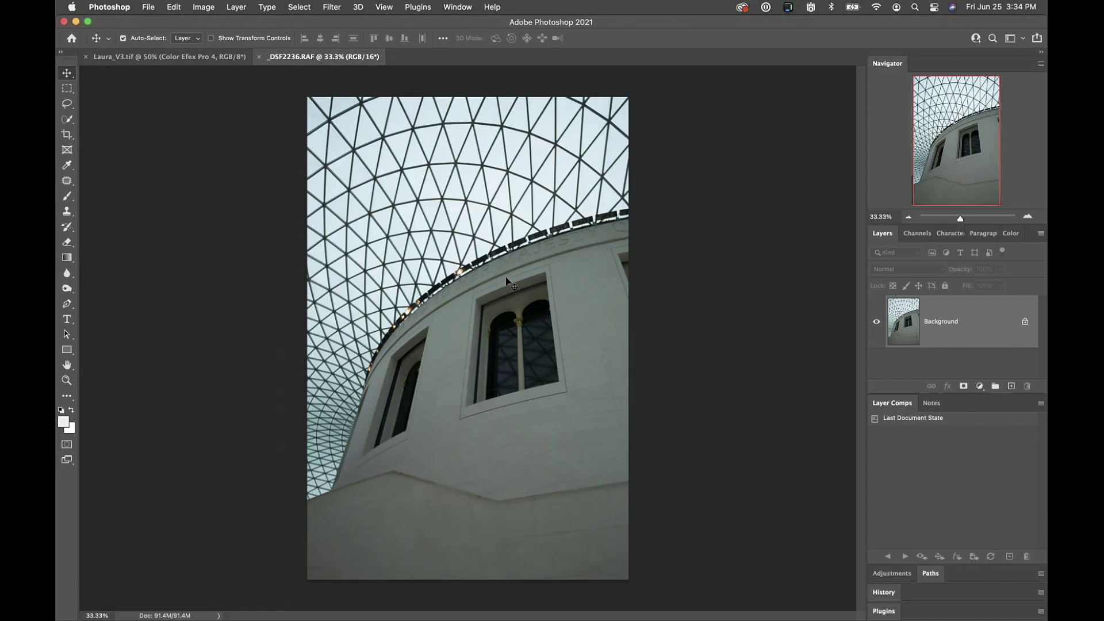
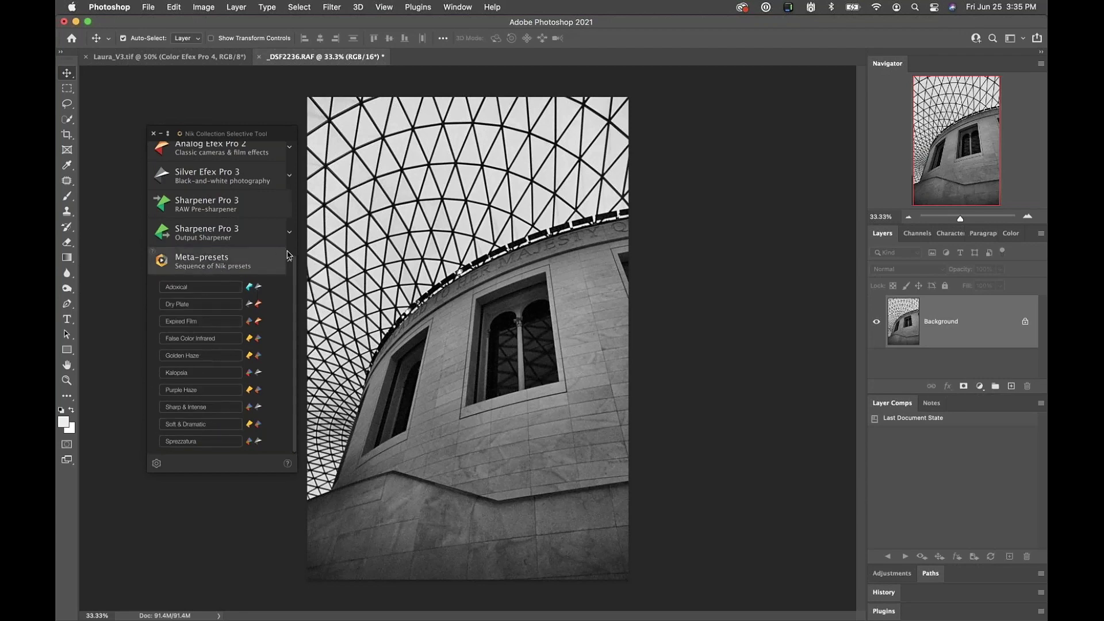
# Undo the black-and-white conversion and tidy the Nik Collection panel so every tool shows.
pyautogui.press('super')
pyautogui.press('super+z')
pyautogui.press('super+z')
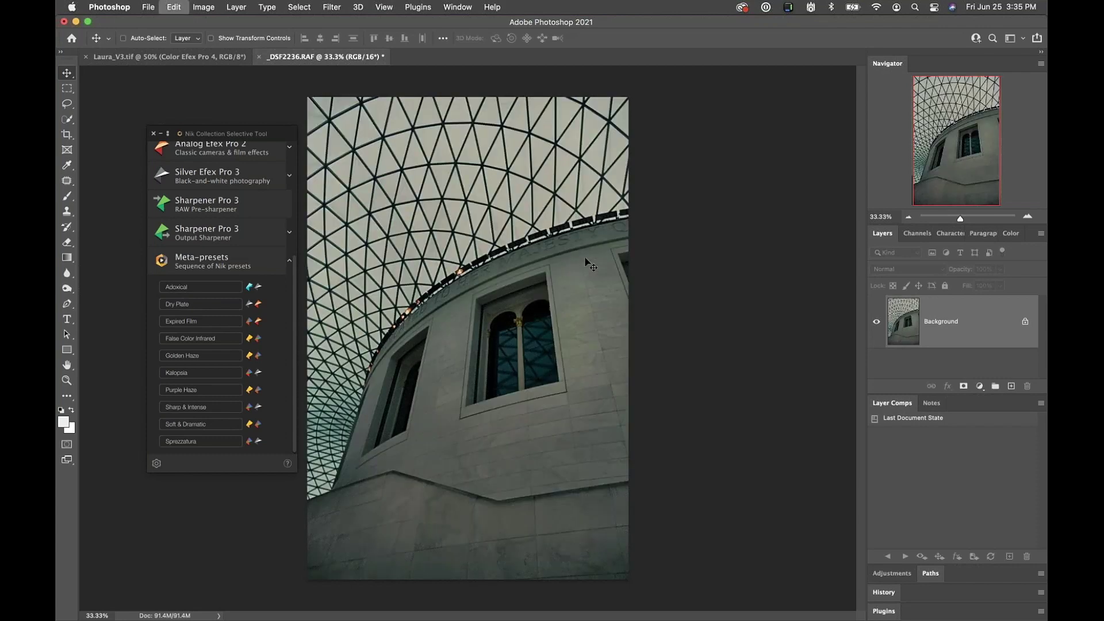
pyautogui.click(290, 262)
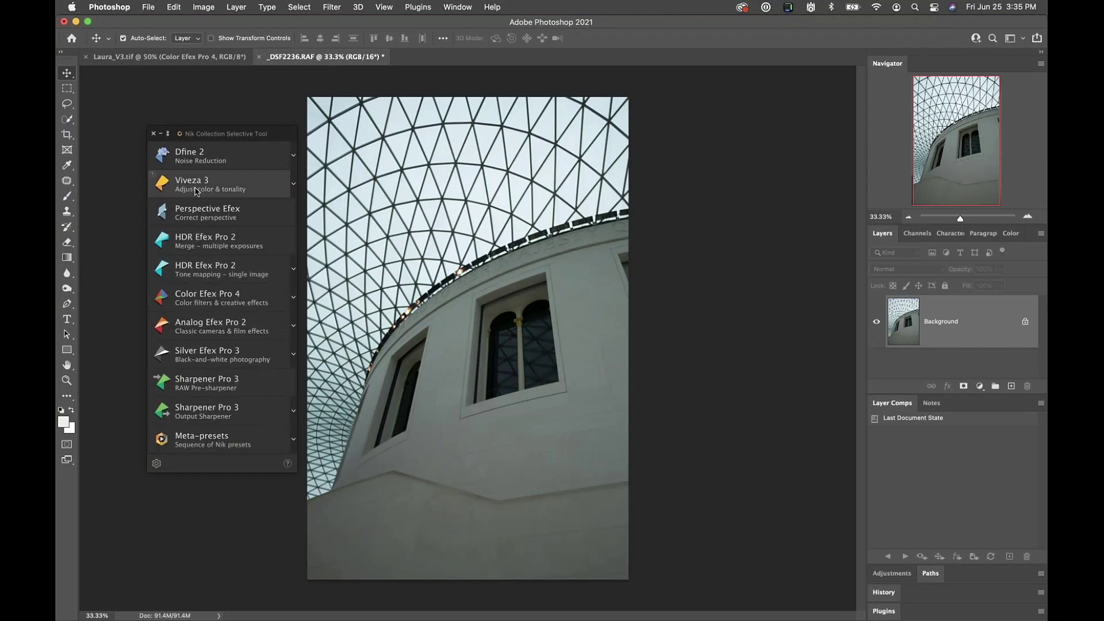
pyautogui.moveTo(289, 137); pyautogui.dragTo(231, 124)
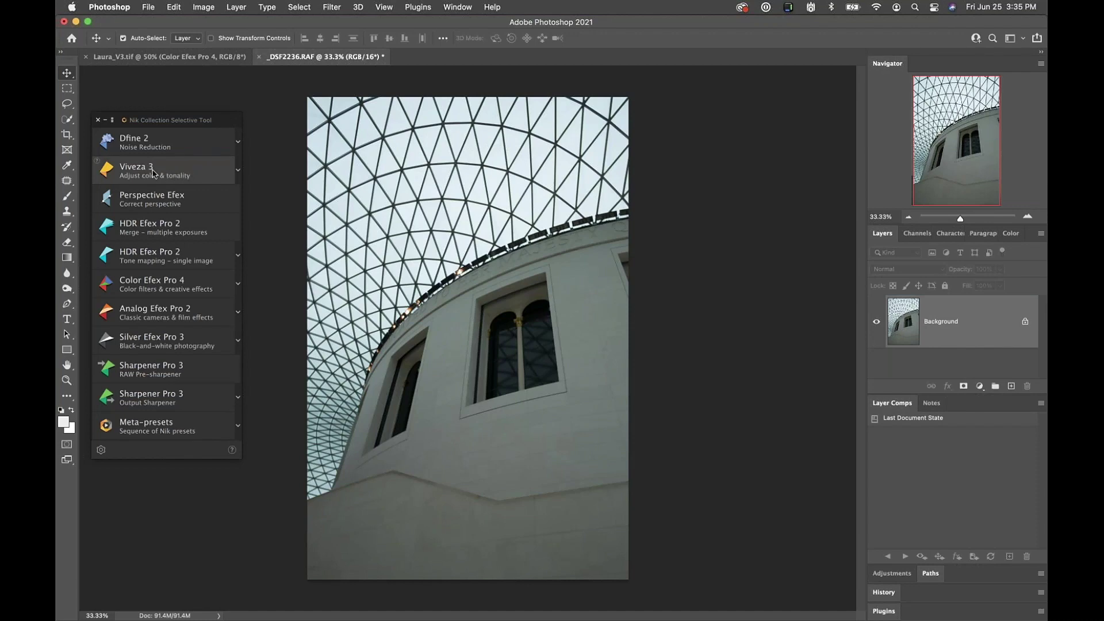
# Launch Viveza 3 on _DSF2236.RAF and browse its built-in preset thumbnails.
pyautogui.click(197, 171)
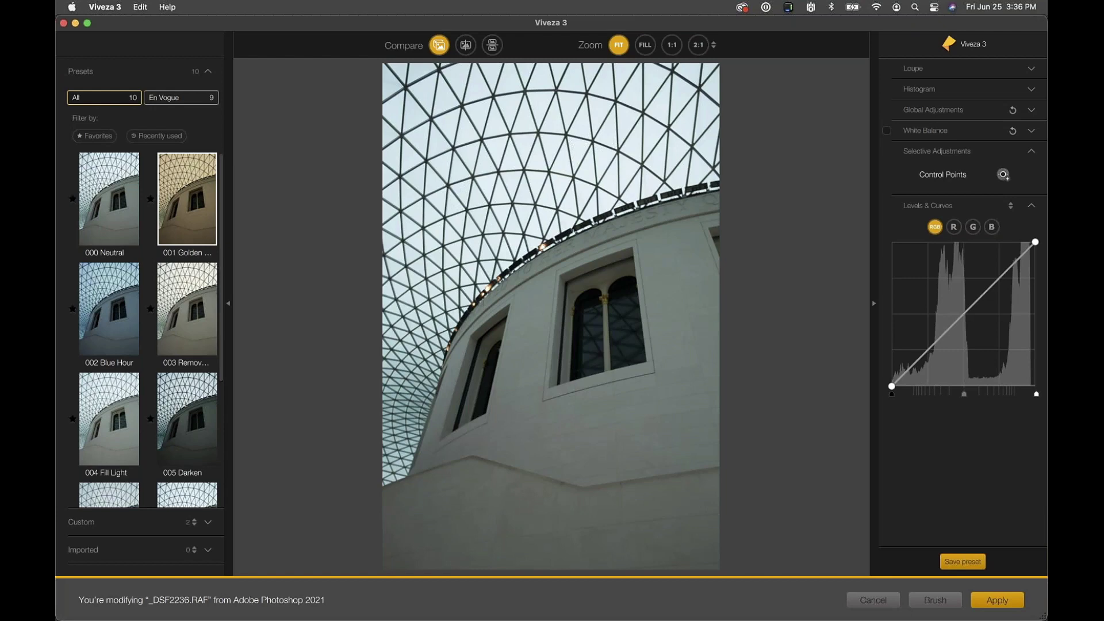
pyautogui.scroll(-5, 225, 376)
pyautogui.scroll(-1, 225, 376)
pyautogui.scroll(6, 225, 345)
pyautogui.scroll(-6, 220, 205)
pyautogui.scroll(6, 196, 405)
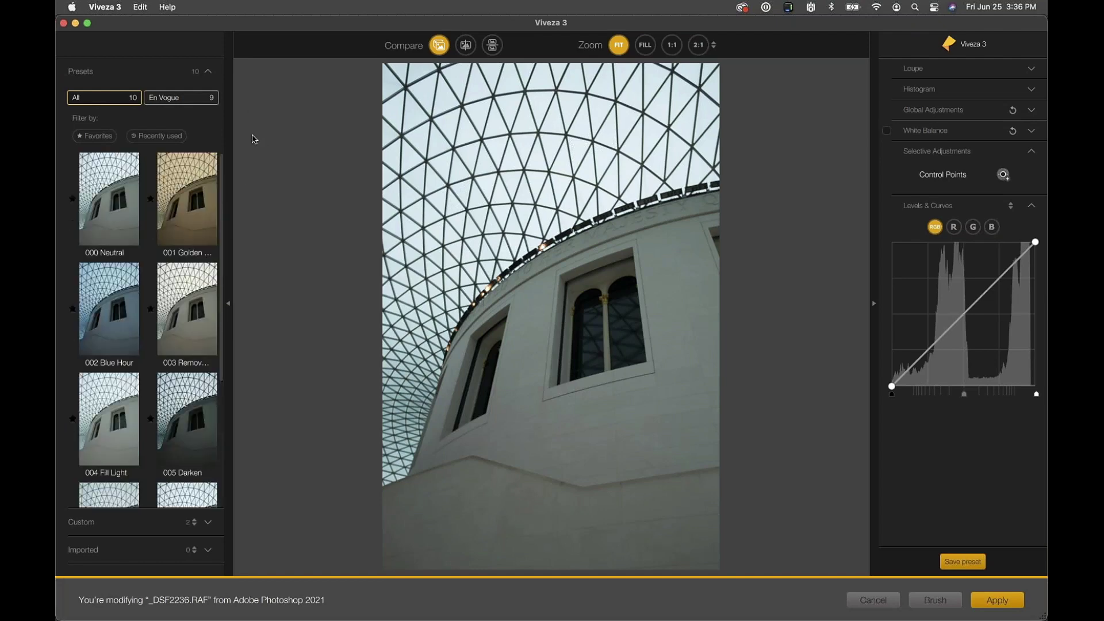
# Favourite the high key custom preset, apply it to the photo, then undo it.
pyautogui.click(81, 522)
pyautogui.moveTo(175, 201)
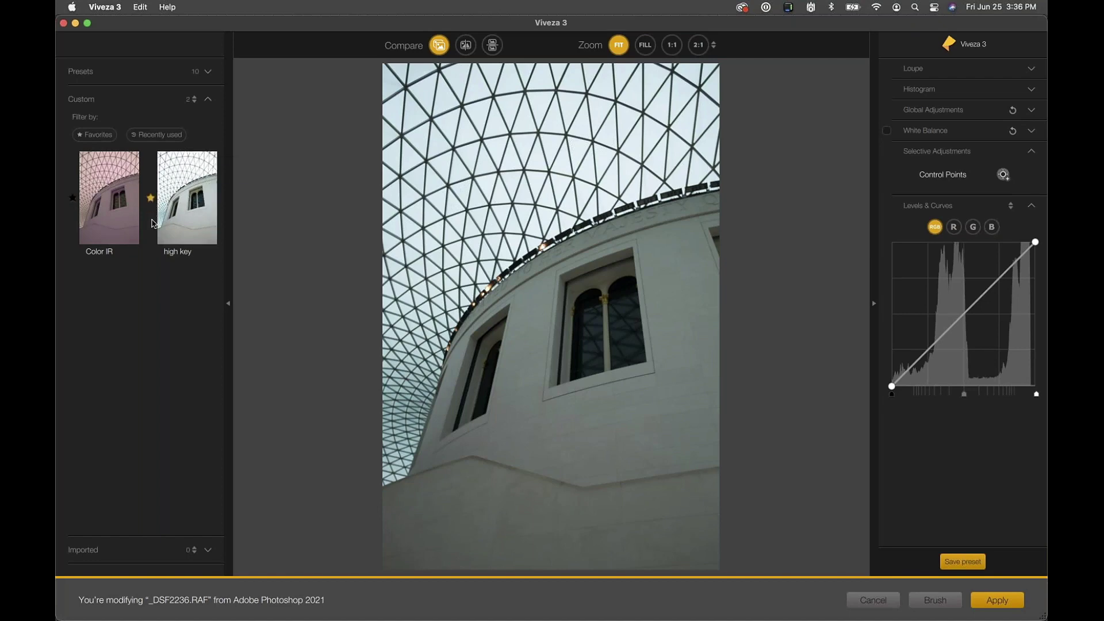
pyautogui.click(151, 197)
pyautogui.moveTo(178, 201)
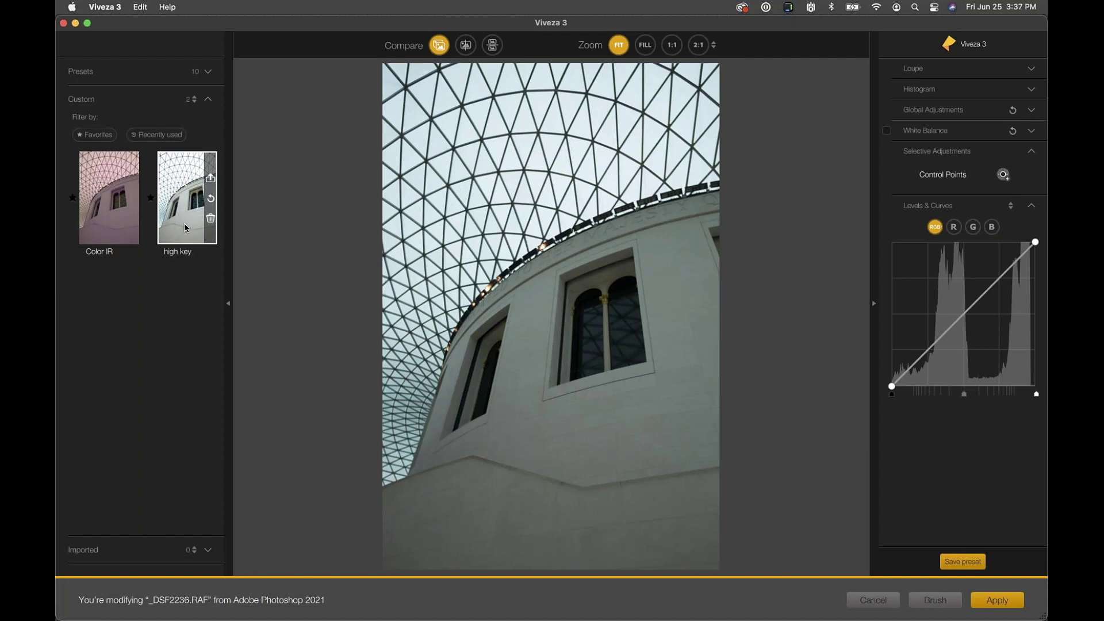
pyautogui.click(184, 194)
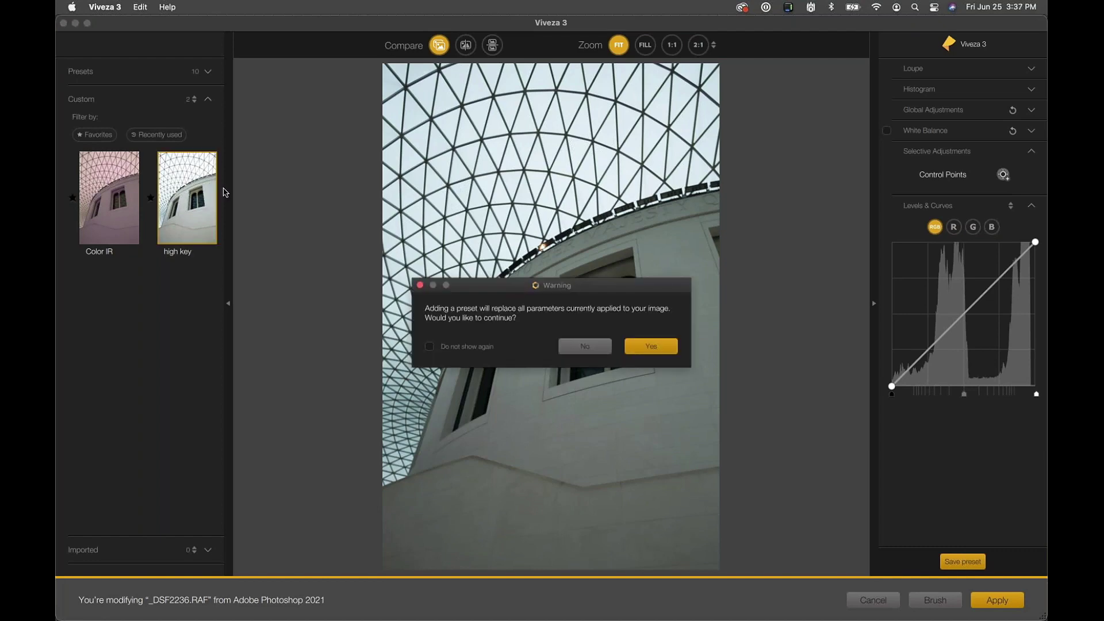
pyautogui.click(663, 351)
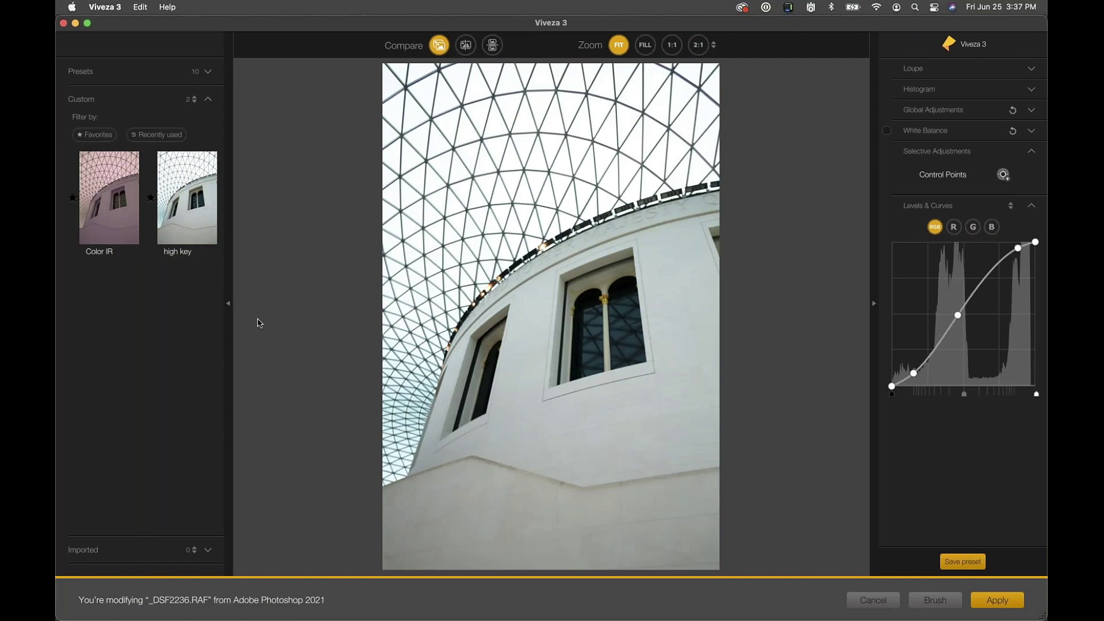
pyautogui.press('super+z')
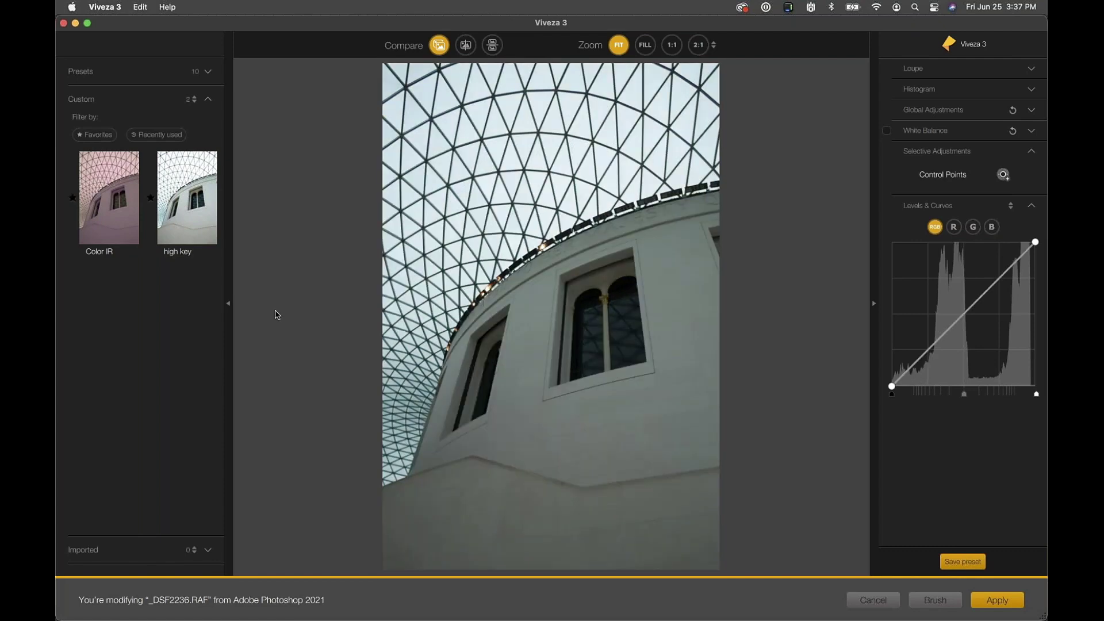
# Delete the high key custom preset and hide the presets panel.
pyautogui.moveTo(199, 198)
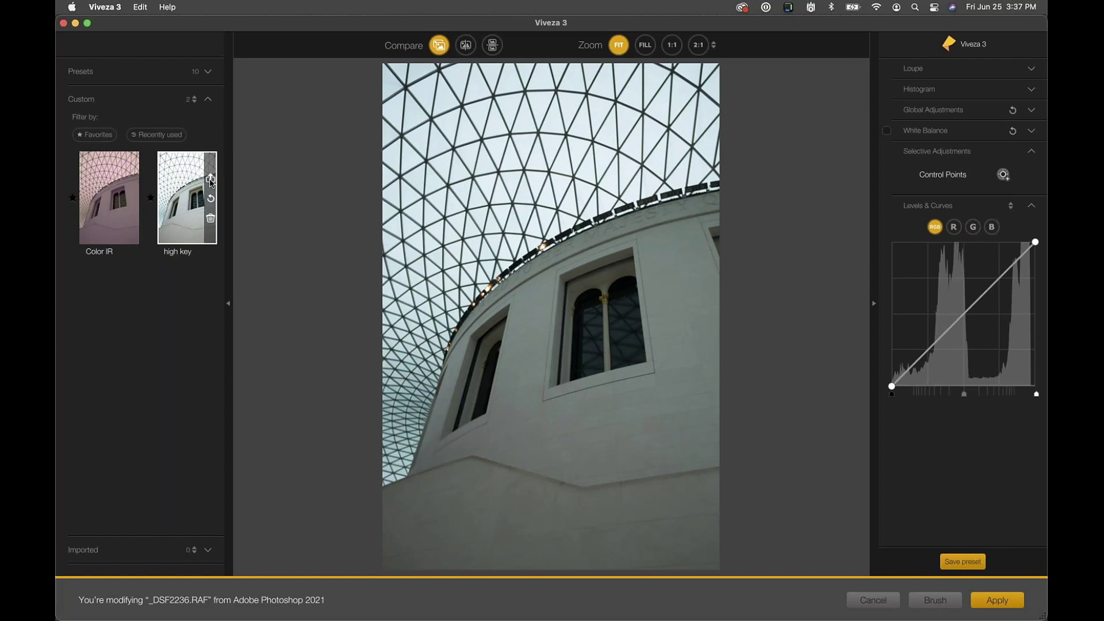
pyautogui.click(211, 222)
pyautogui.click(657, 332)
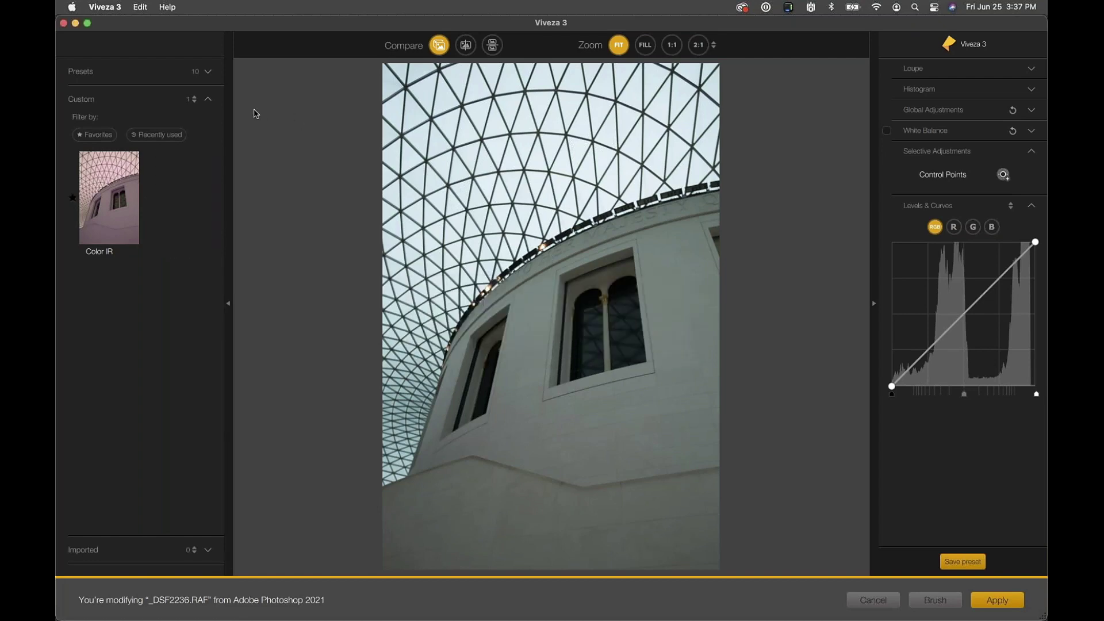
pyautogui.click(230, 307)
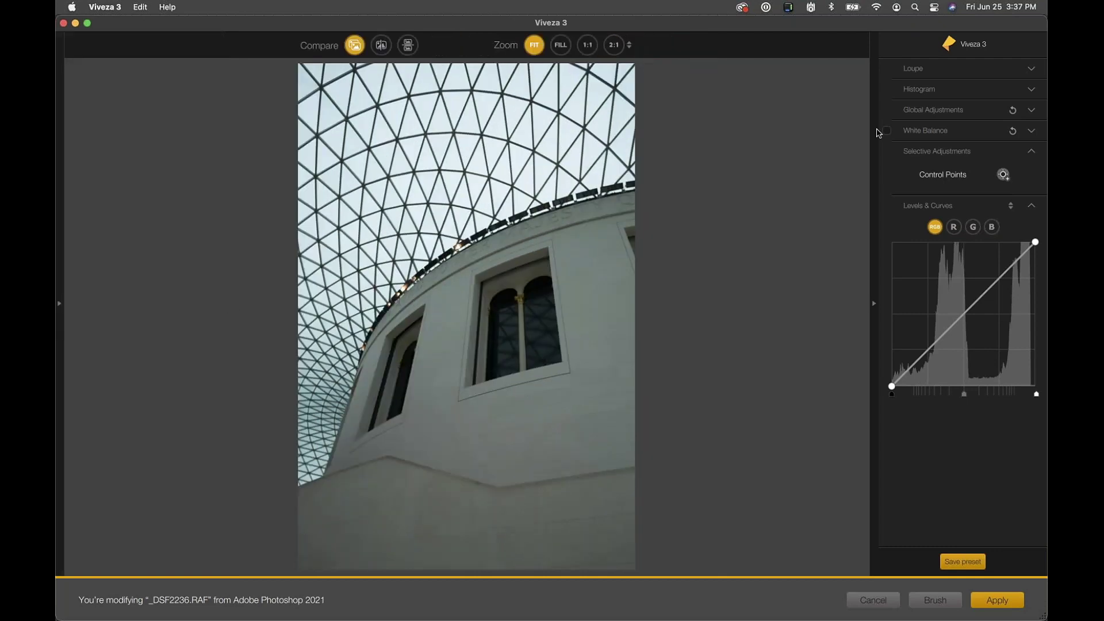
# Expand Global Adjustments and try the Contrast slider, leaving it at 0%.
pyautogui.click(935, 114)
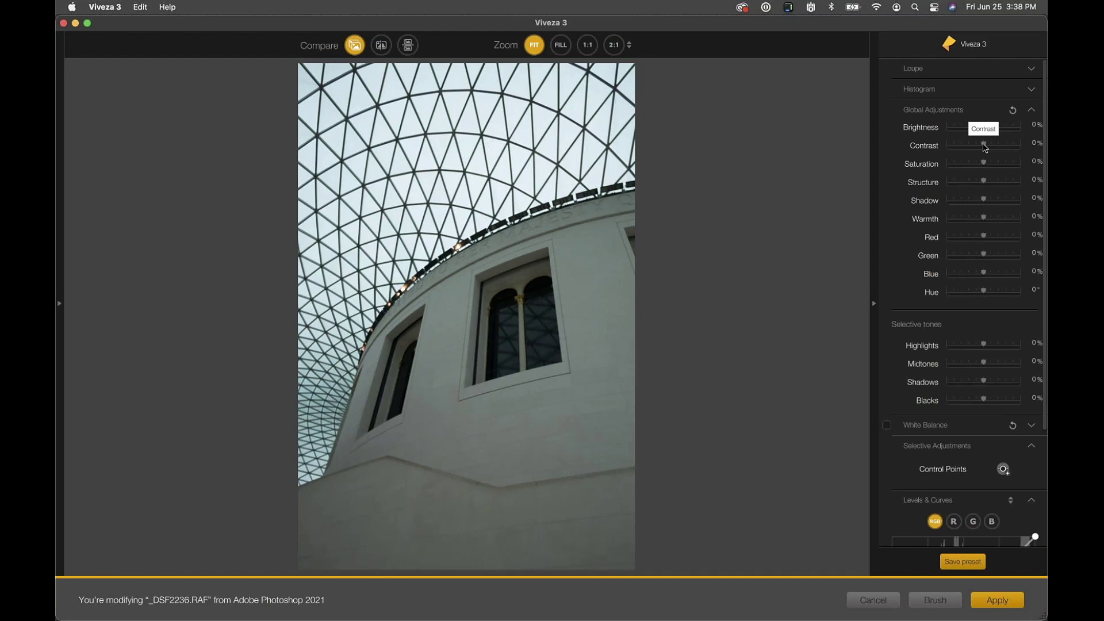
pyautogui.moveTo(985, 147); pyautogui.dragTo(987, 147)
# Add three points to the RGB curve and bend it into an upward S-curve.
pyautogui.scroll(-5, 954, 392)
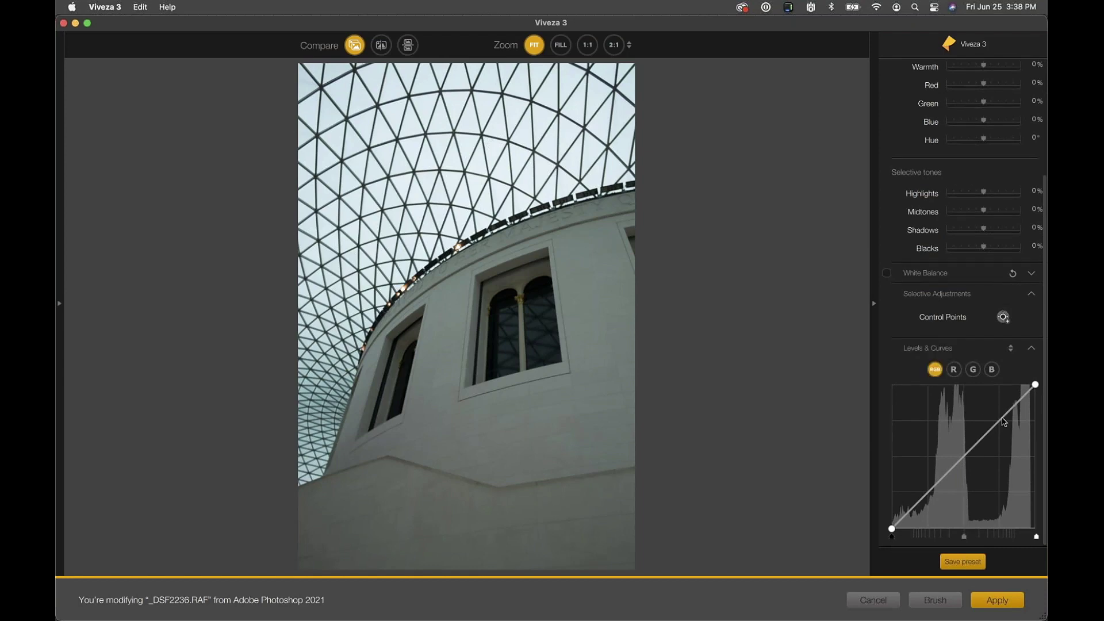
pyautogui.moveTo(1012, 403); pyautogui.dragTo(1007, 413)
pyautogui.click(1000, 420)
pyautogui.moveTo(1001, 422); pyautogui.dragTo(1000, 407)
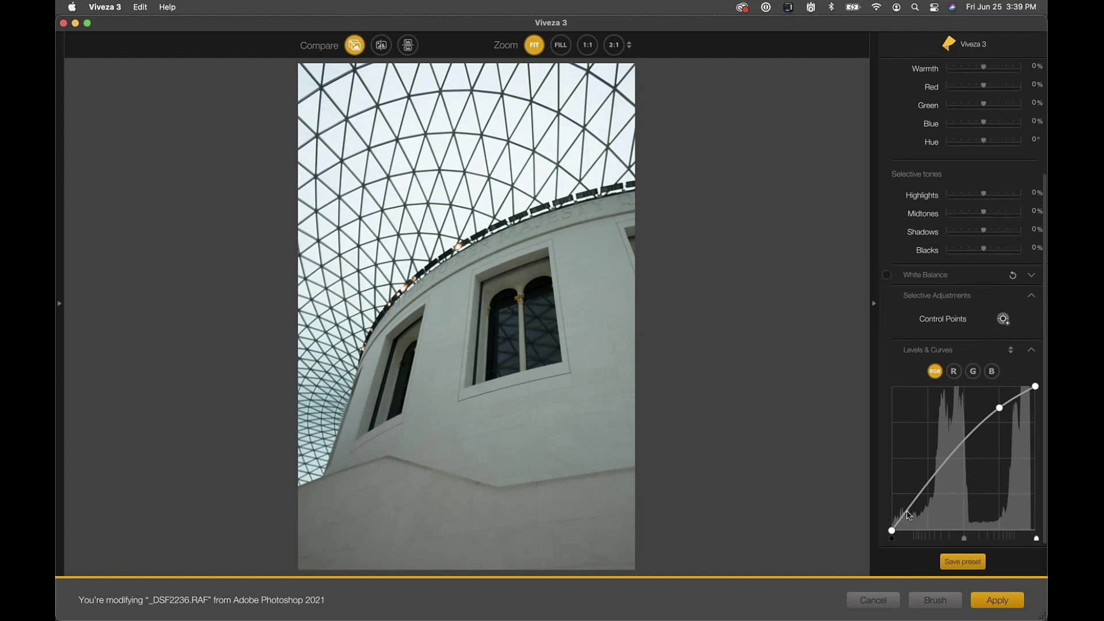
pyautogui.moveTo(908, 515); pyautogui.dragTo(907, 523)
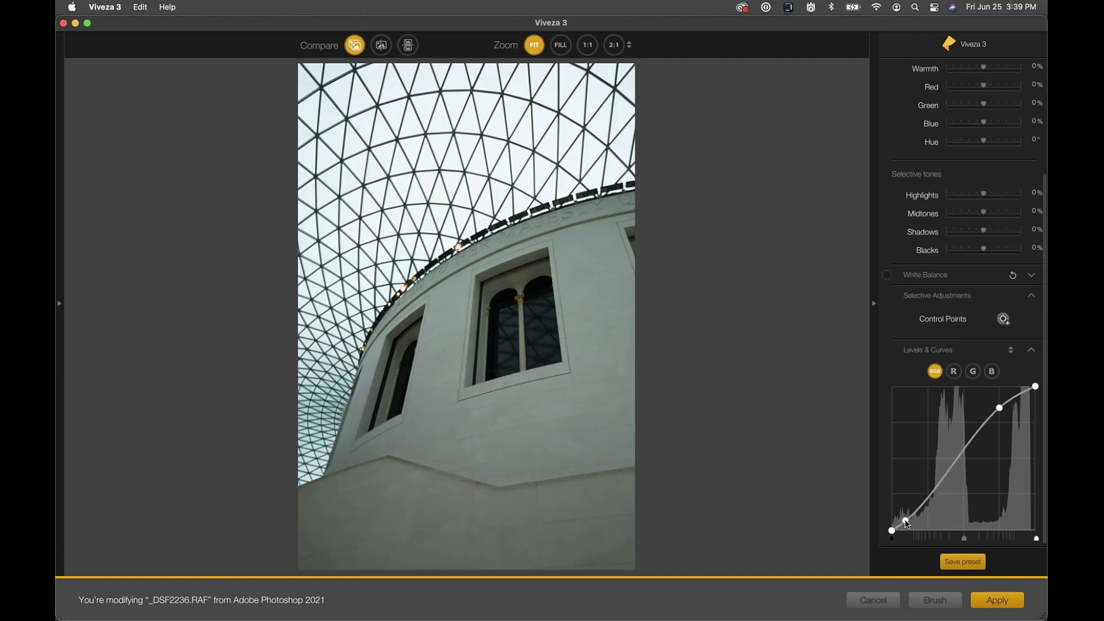
pyautogui.click(955, 460)
pyautogui.moveTo(956, 460); pyautogui.dragTo(954, 456)
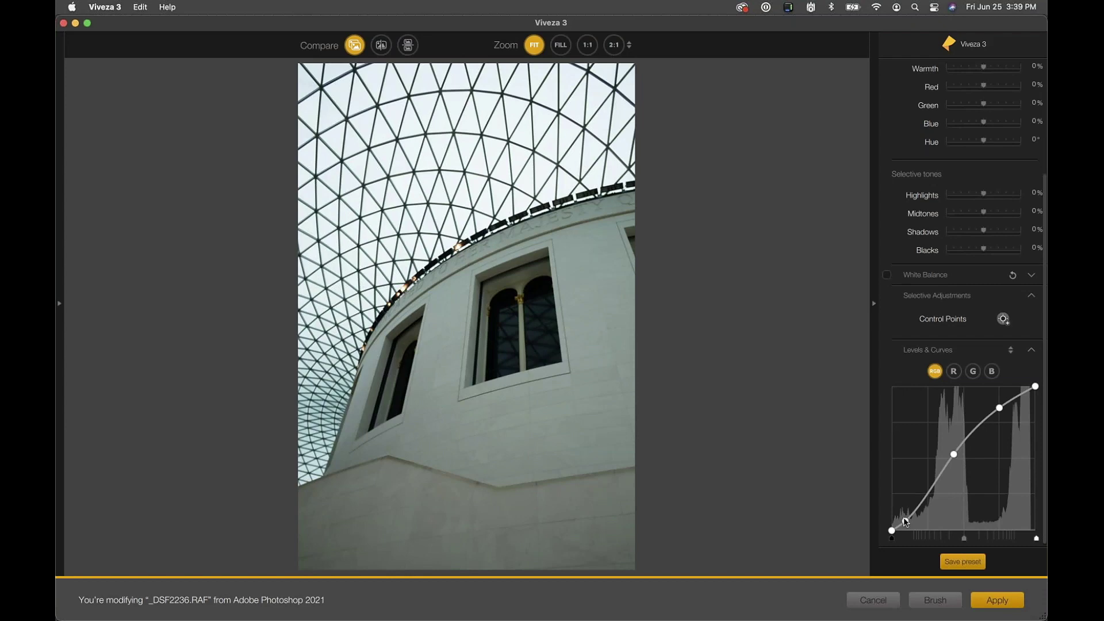
# Set selective tones to Highlights 35%, Midtones 31%, Shadows 8% and Blacks 4%.
pyautogui.click(905, 520)
pyautogui.scroll(3, 1027, 363)
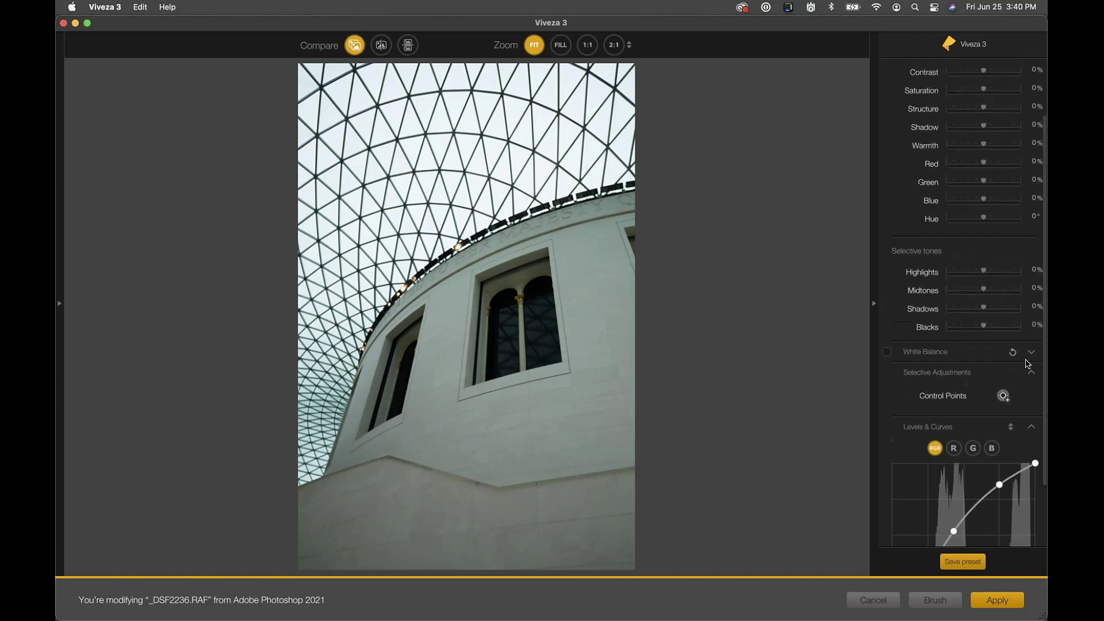
pyautogui.scroll(1, 1027, 363)
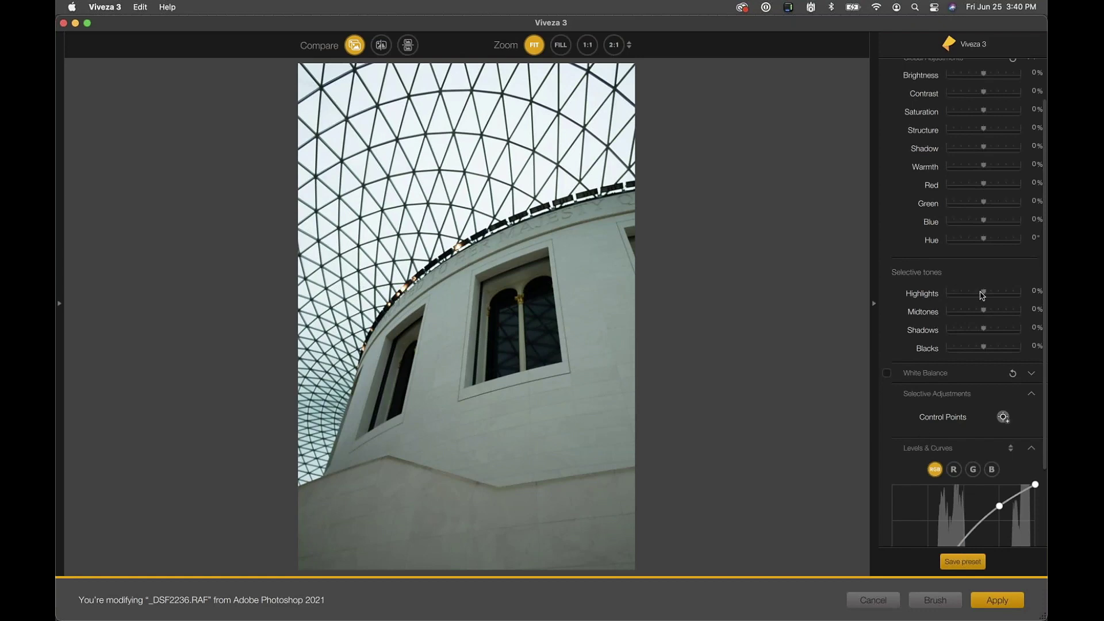
pyautogui.moveTo(987, 294); pyautogui.dragTo(989, 295)
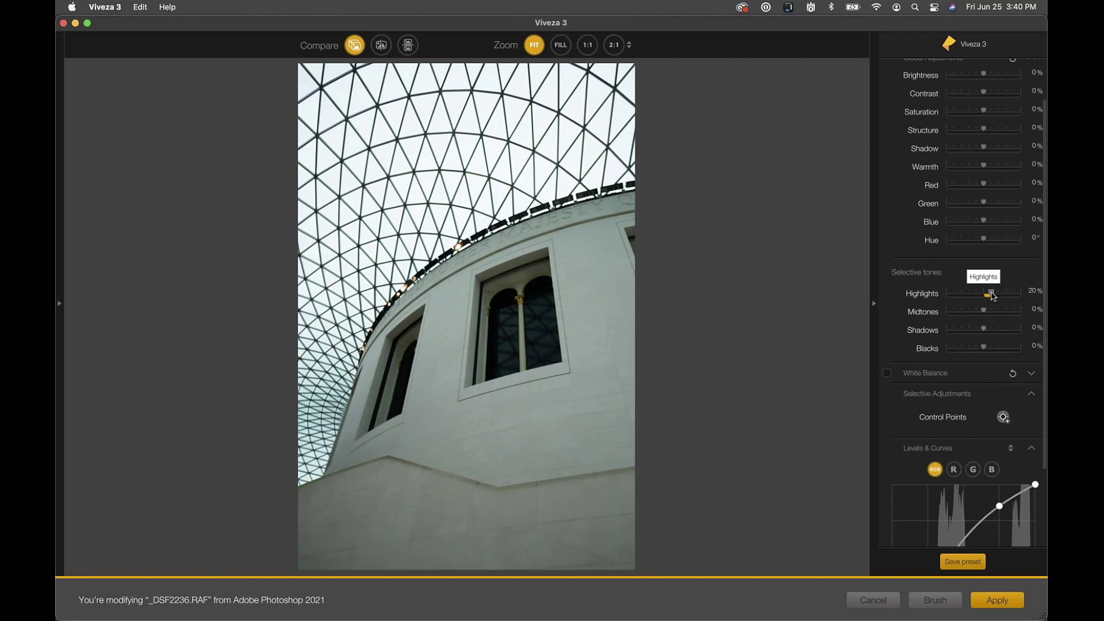
pyautogui.moveTo(993, 294); pyautogui.dragTo(998, 332)
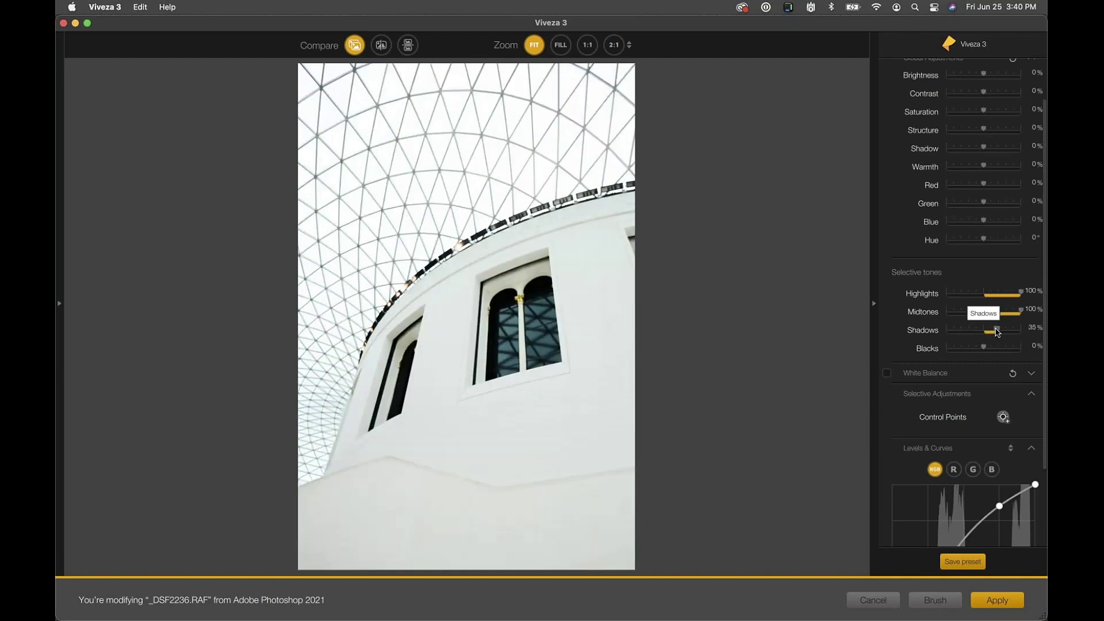
pyautogui.doubleClick(997, 331)
pyautogui.moveTo(1020, 310); pyautogui.dragTo(996, 295)
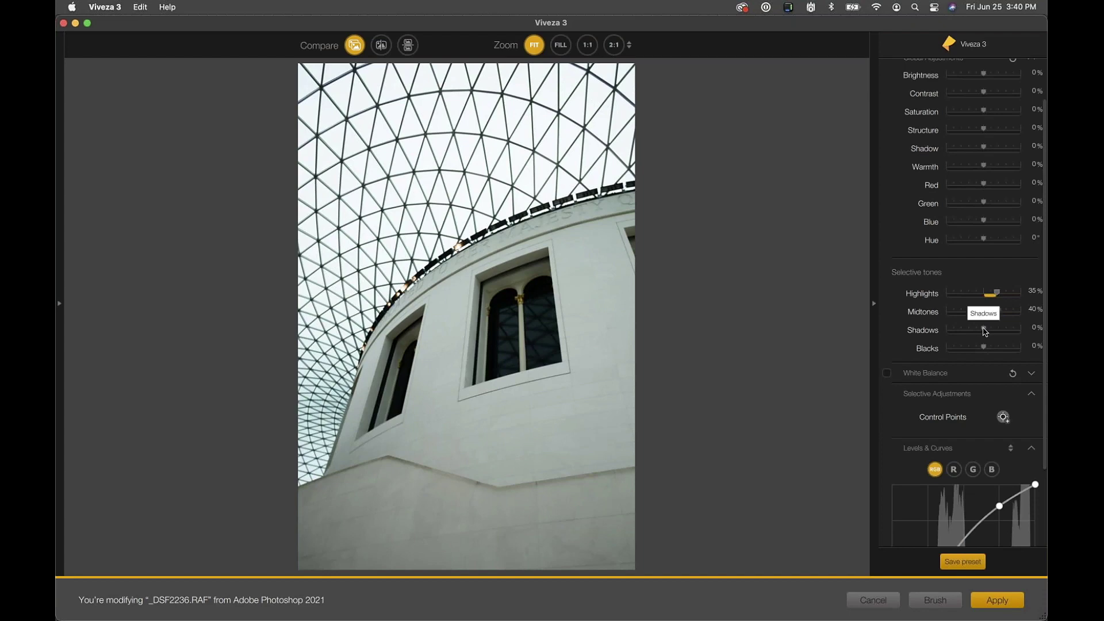
pyautogui.moveTo(984, 331); pyautogui.dragTo(987, 332)
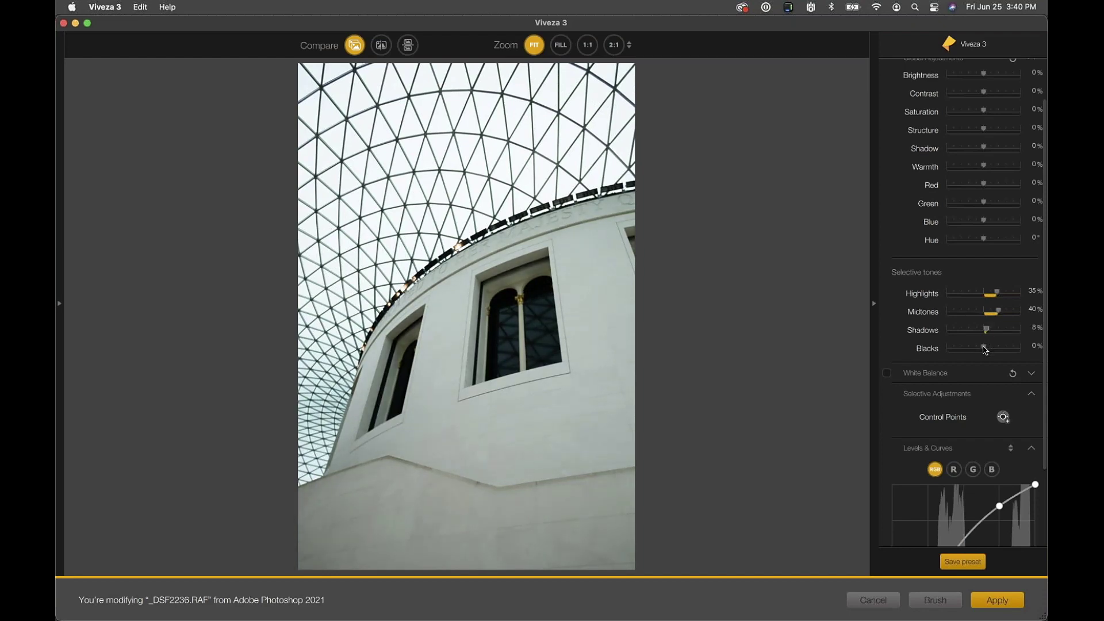
pyautogui.moveTo(983, 346); pyautogui.dragTo(985, 347)
pyautogui.moveTo(1000, 313); pyautogui.dragTo(969, 300)
# Drag the global Saturation slider down to -10%.
pyautogui.scroll(3, 948, 108)
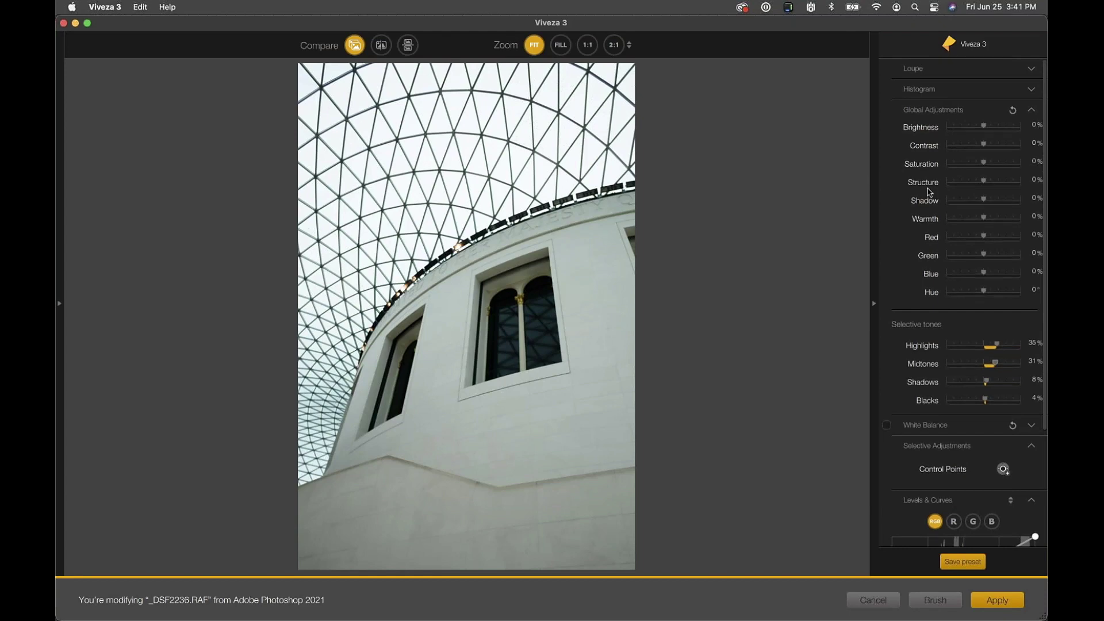
pyautogui.moveTo(983, 165); pyautogui.dragTo(980, 167)
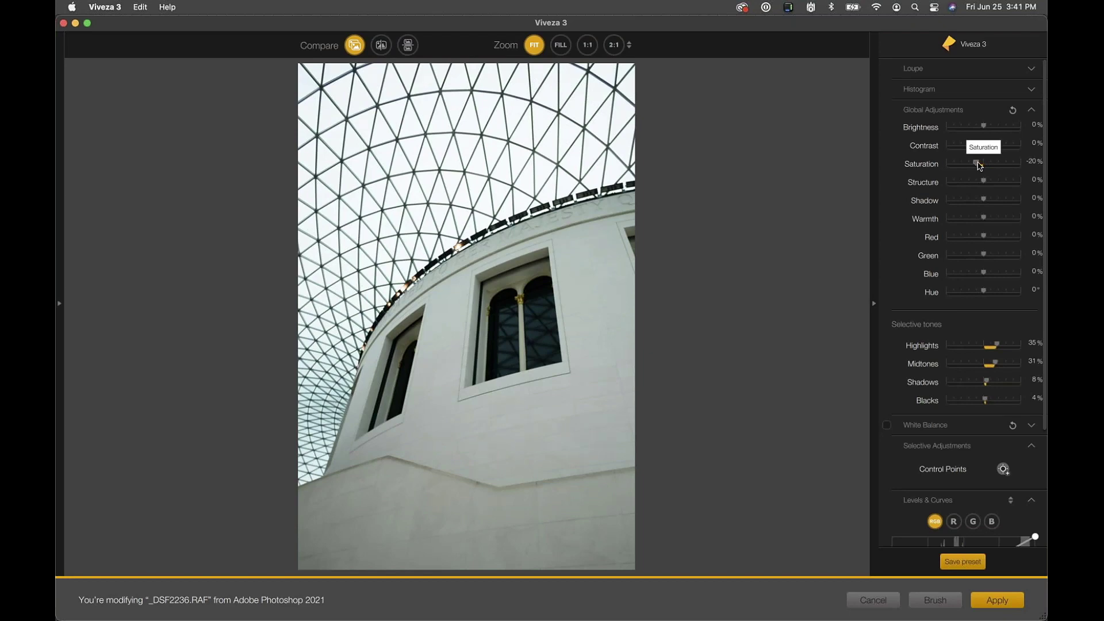
pyautogui.moveTo(977, 162); pyautogui.dragTo(980, 163)
pyautogui.moveTo(980, 163)
pyautogui.mouseDown()
pyautogui.moveTo(994, 163)
pyautogui.moveTo(980, 166)
pyautogui.mouseUp()
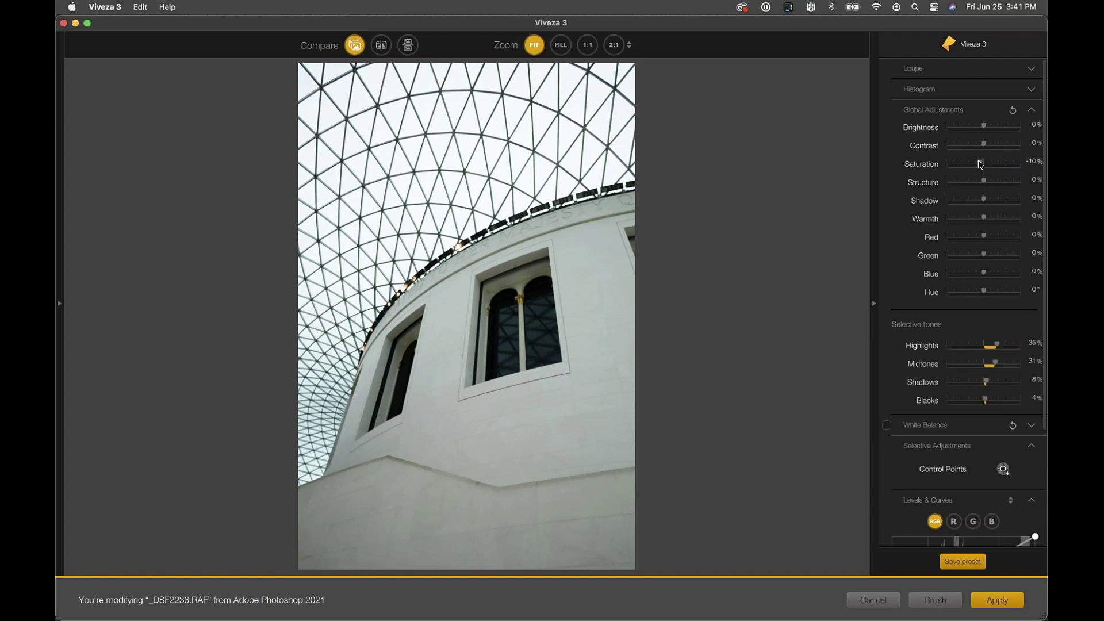
pyautogui.click(356, 45)
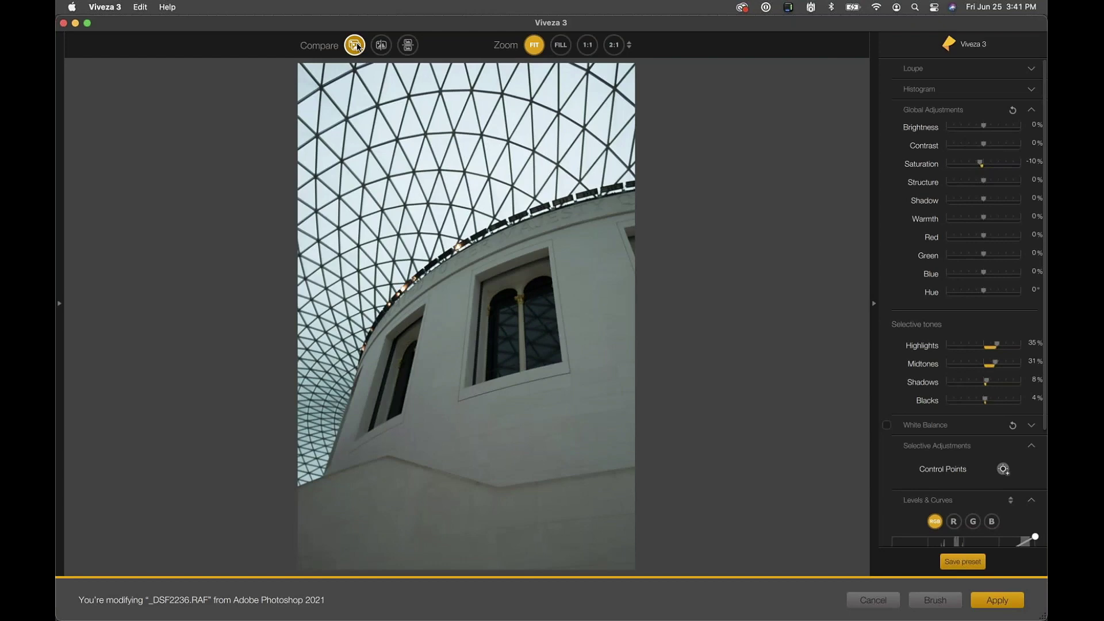
pyautogui.click(356, 45)
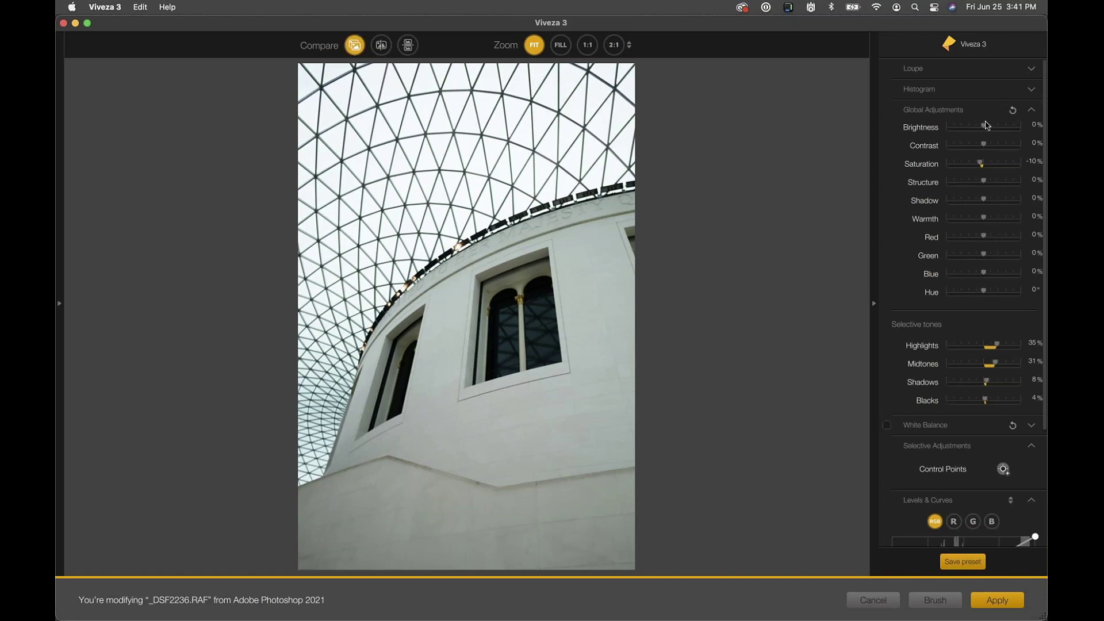
# Raise global Brightness to 11%.
pyautogui.moveTo(985, 127); pyautogui.dragTo(988, 128)
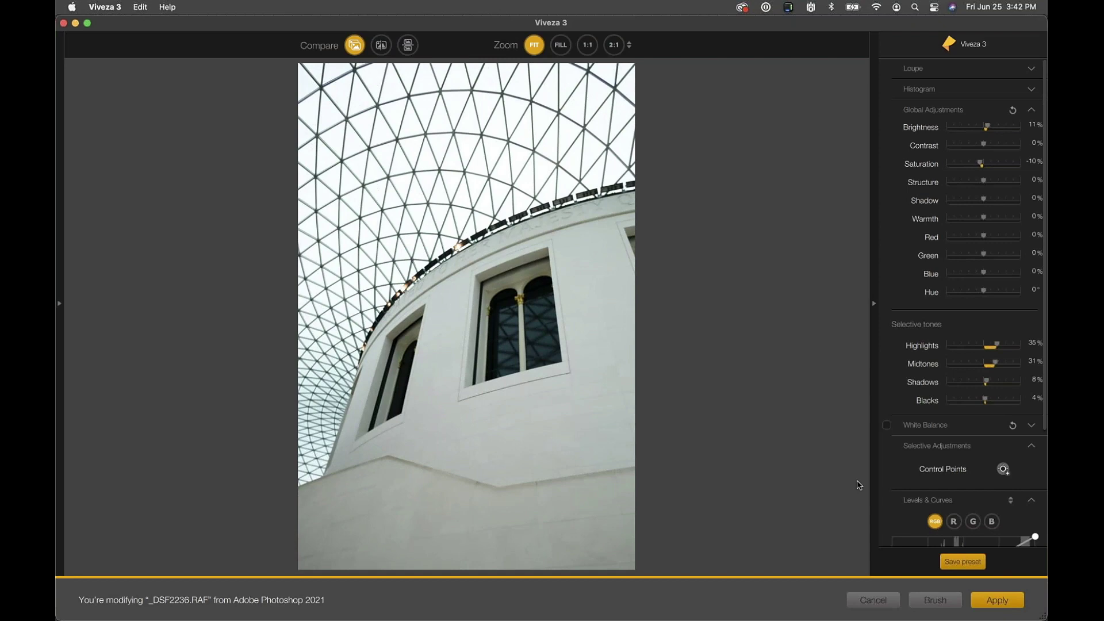
# Save the current adjustments as a custom preset named 'High Key'.
pyautogui.click(956, 562)
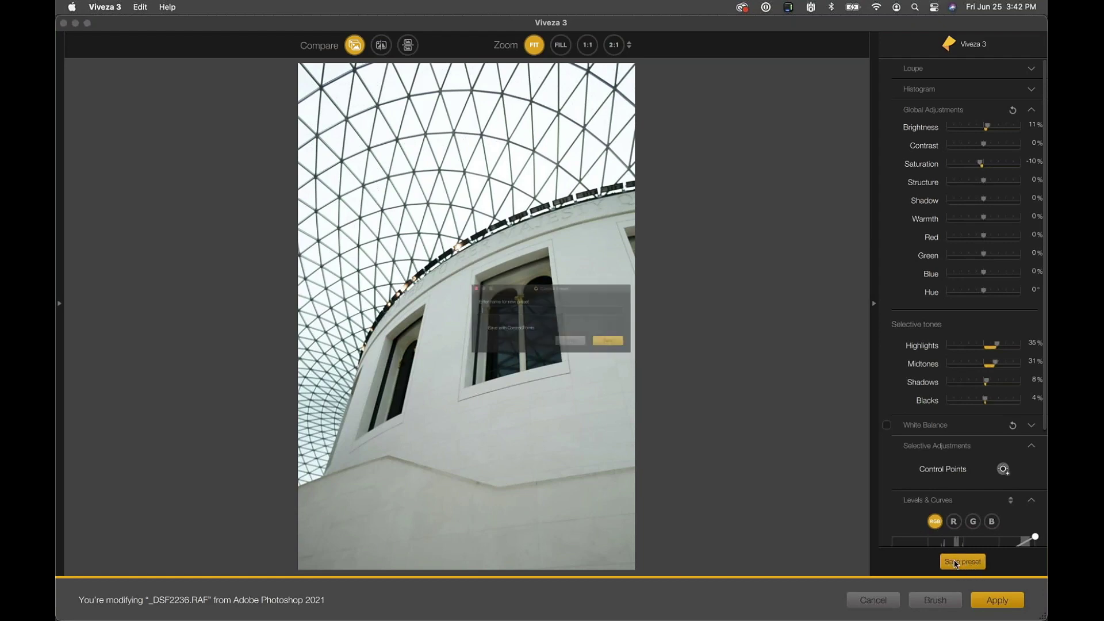
pyautogui.moveTo(493, 266); pyautogui.dragTo(428, 169)
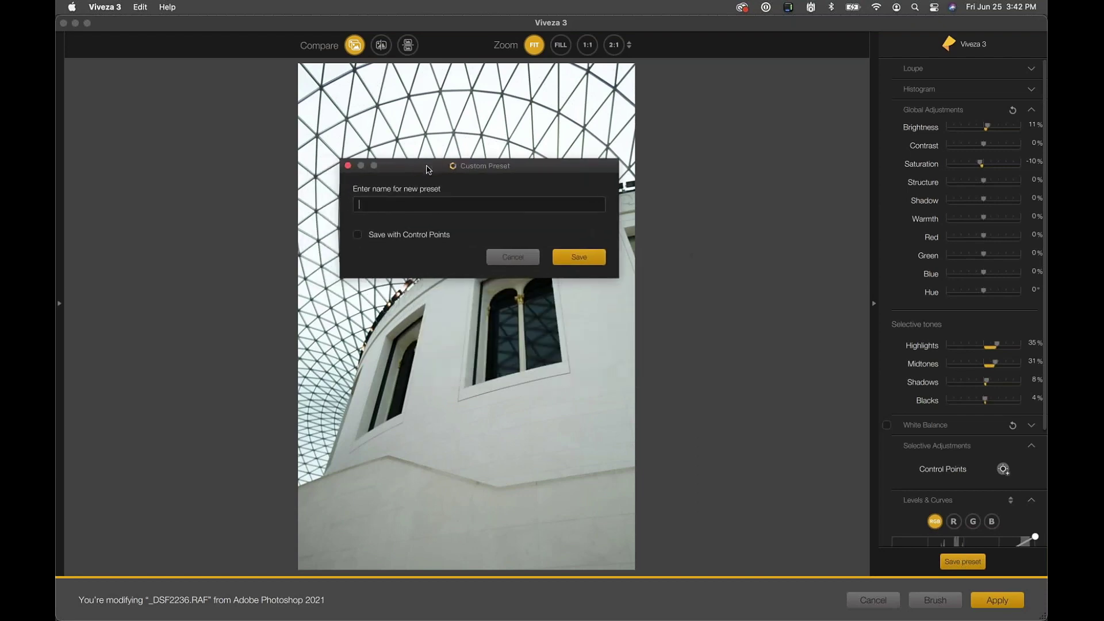
pyautogui.write('High Key')
pyautogui.moveTo(418, 170); pyautogui.dragTo(511, 140)
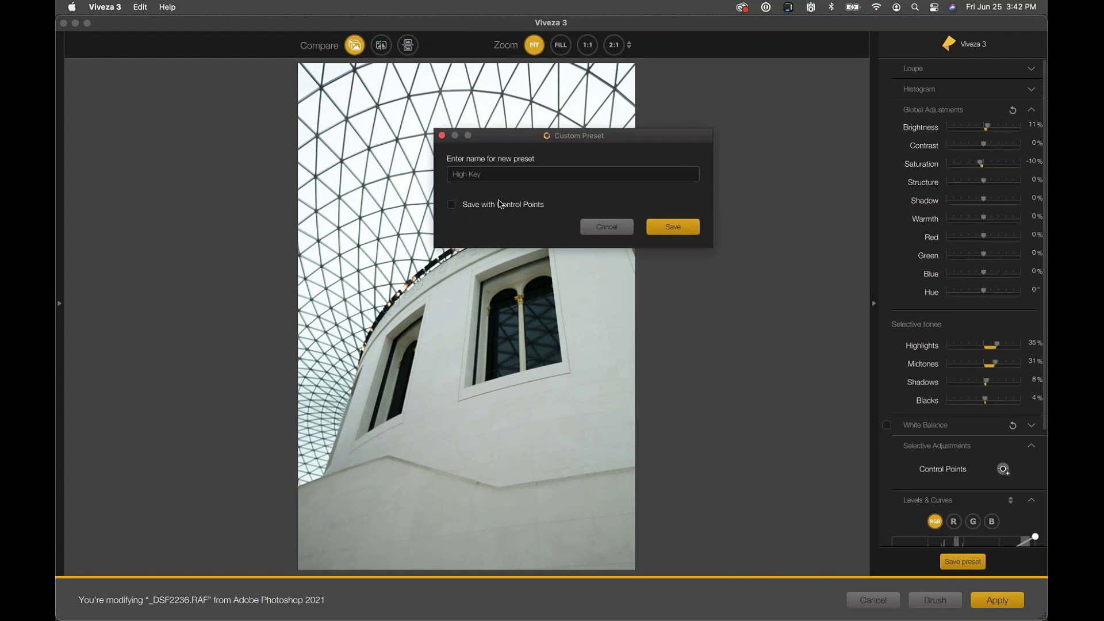
pyautogui.click(677, 229)
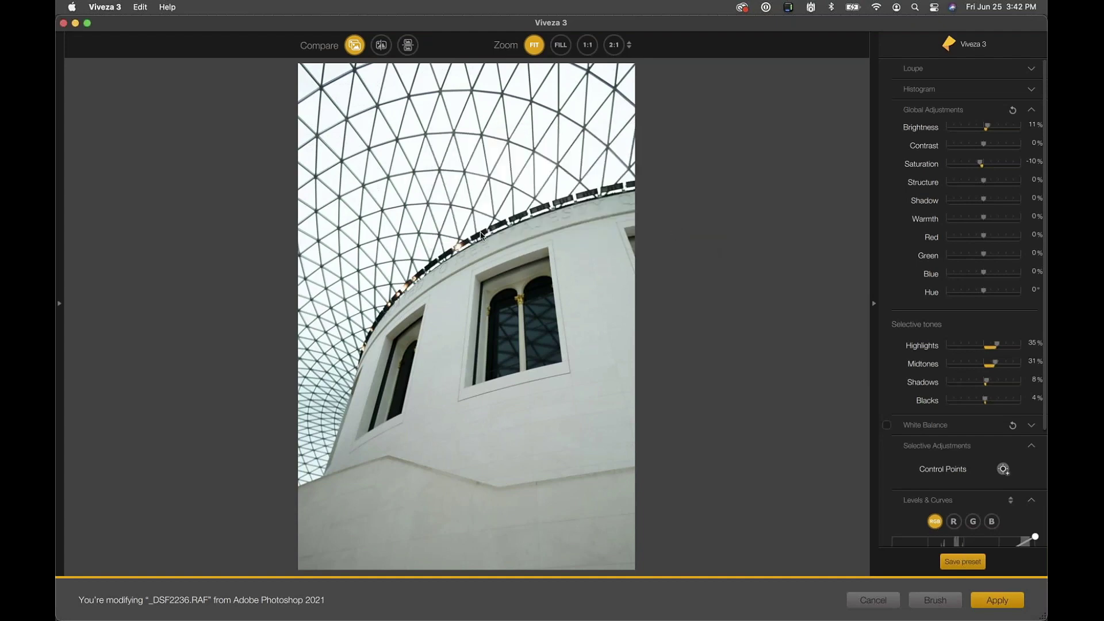
# Check the Custom presets list, then apply the edit back to Photoshop as a Viveza 3 layer.
pyautogui.click(59, 306)
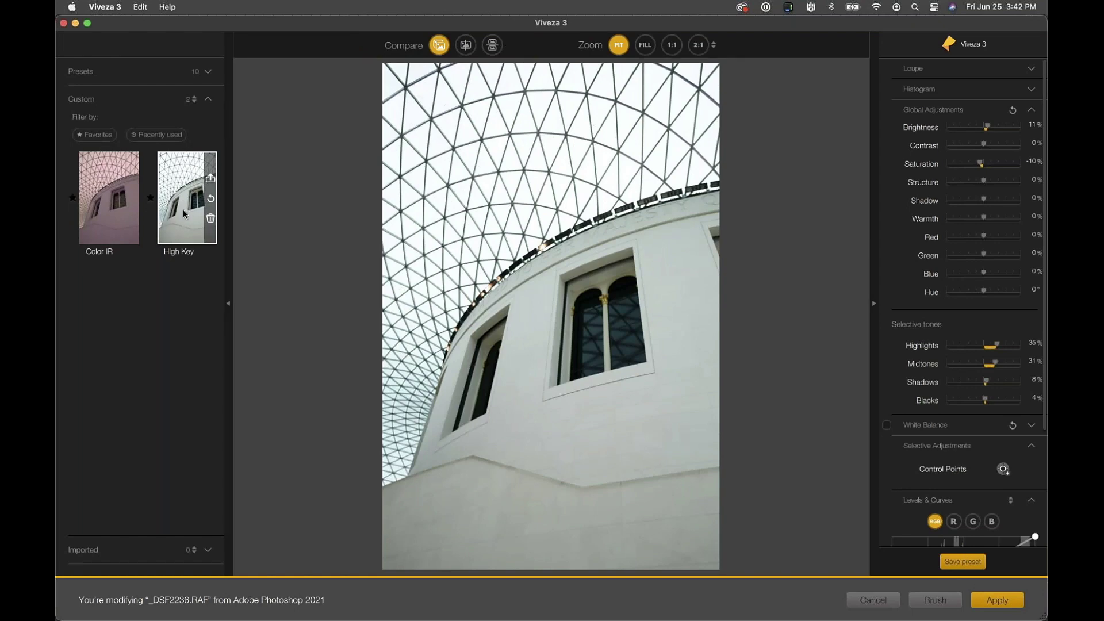
pyautogui.click(987, 599)
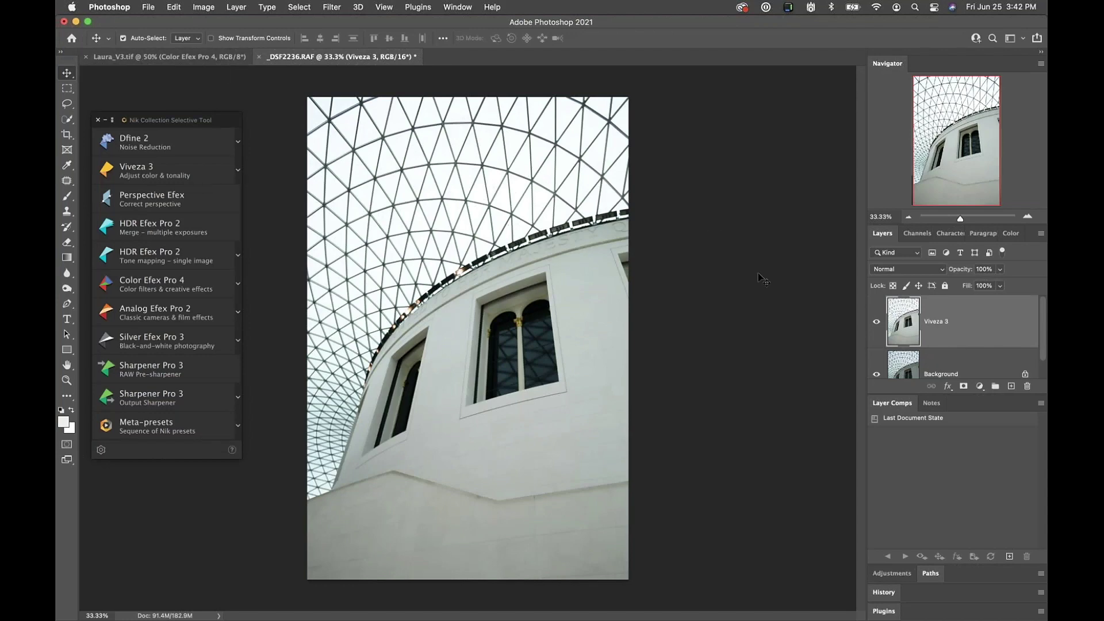
pyautogui.moveTo(882, 238); pyautogui.dragTo(598, 133)
pyautogui.click(593, 288)
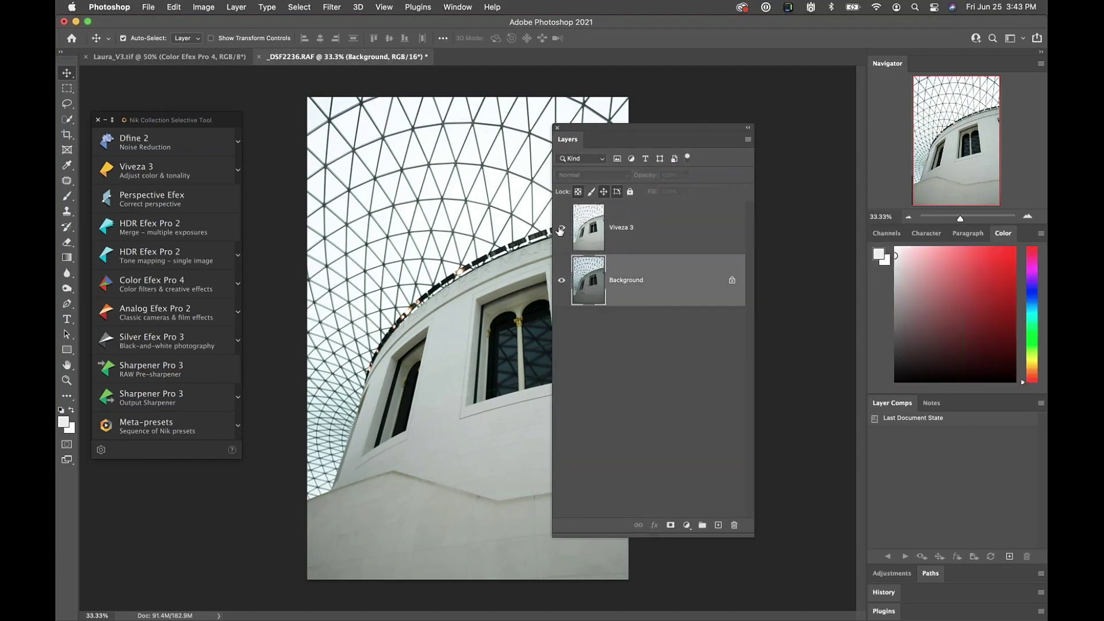
pyautogui.click(561, 227)
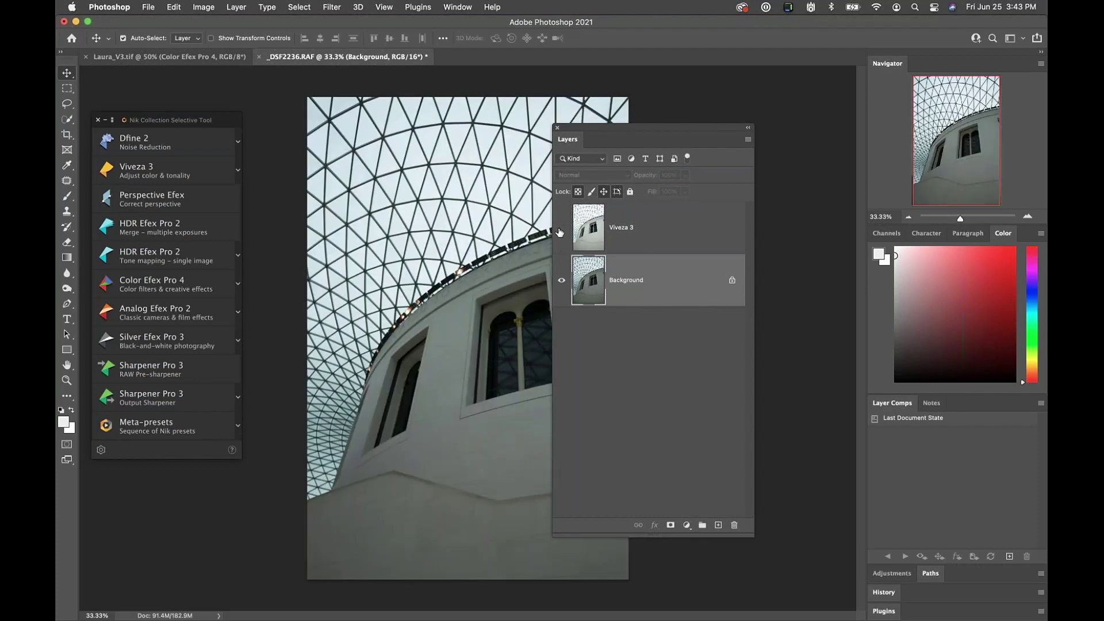
pyautogui.click(561, 227)
pyautogui.moveTo(608, 134); pyautogui.dragTo(727, 120)
pyautogui.click(741, 212)
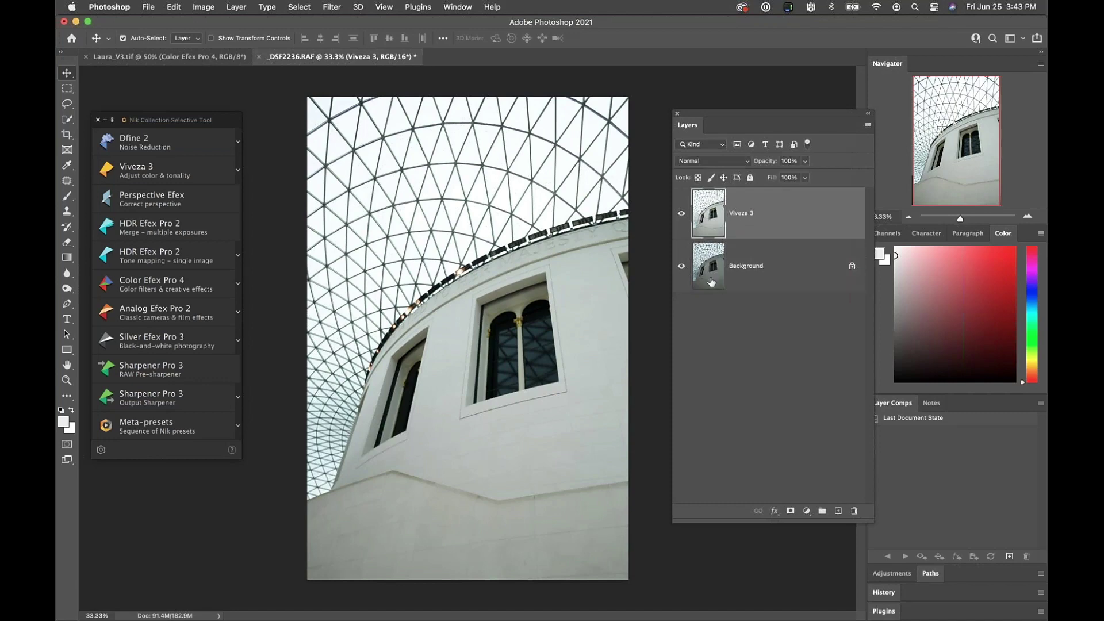
pyautogui.moveTo(696, 128); pyautogui.dragTo(886, 326)
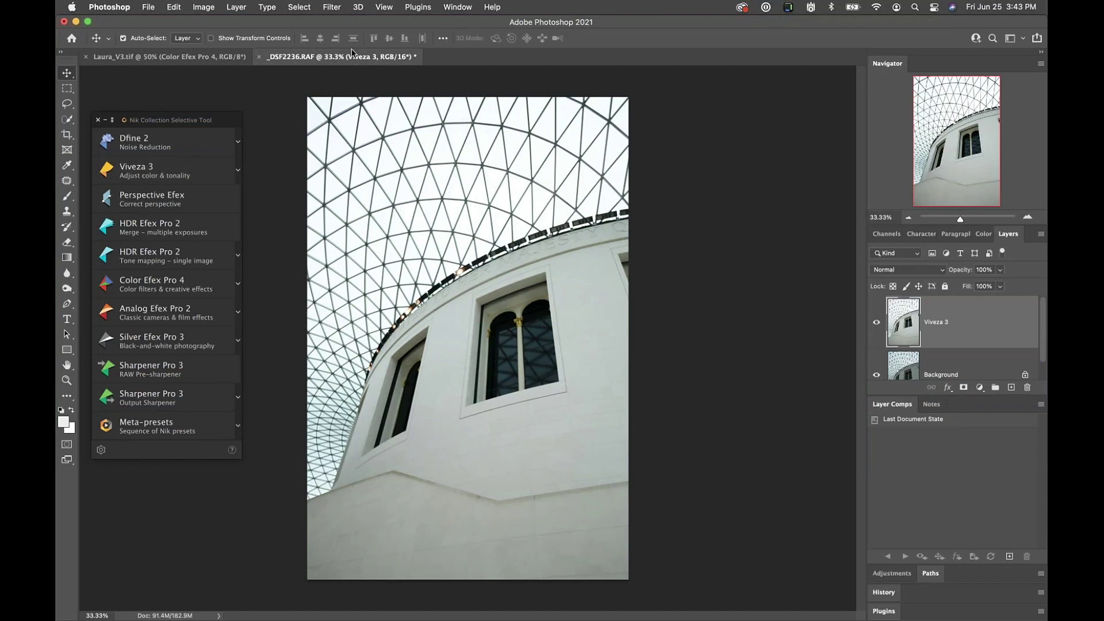
# Close the building photo without saving, compare the Color Efex Pro 4 layer, and launch Viveza 3 on Laura_V3.tif.
pyautogui.click(259, 58)
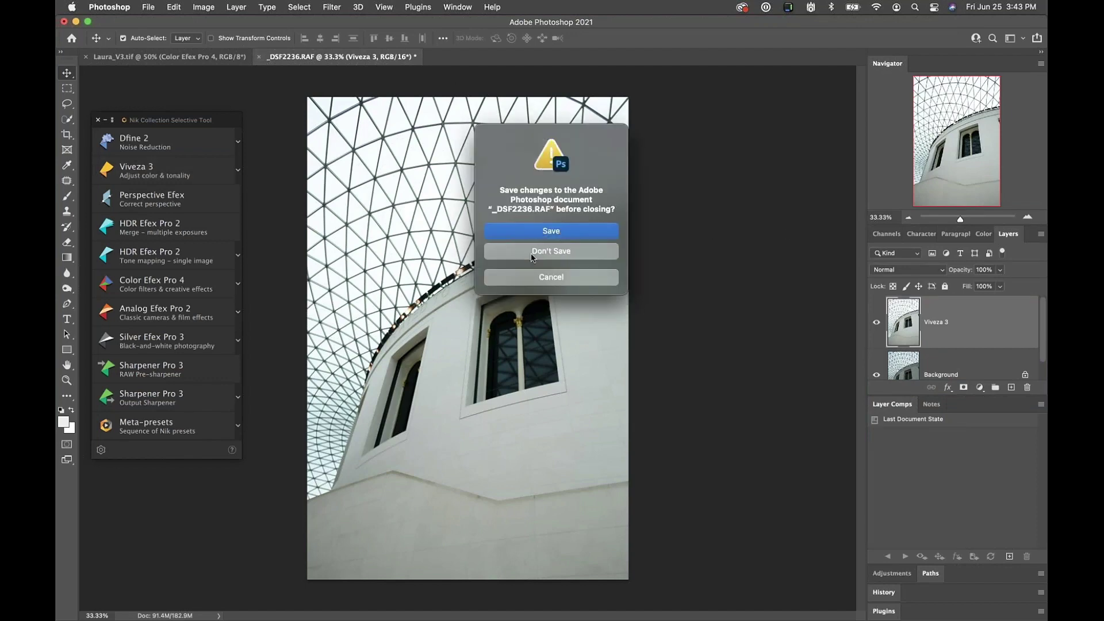
pyautogui.click(523, 248)
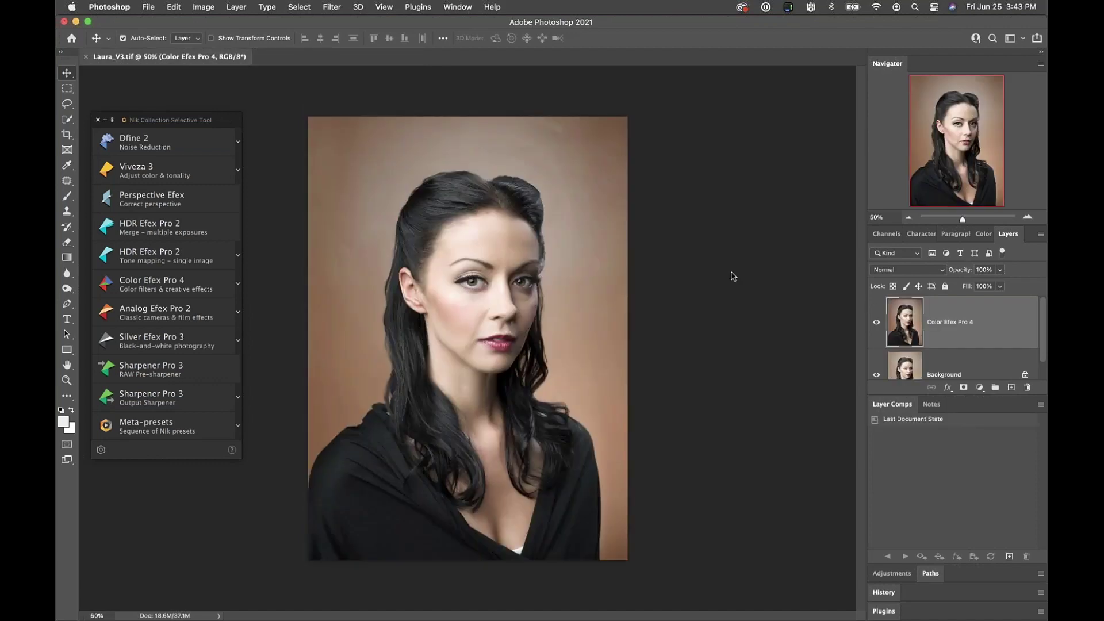
pyautogui.click(875, 326)
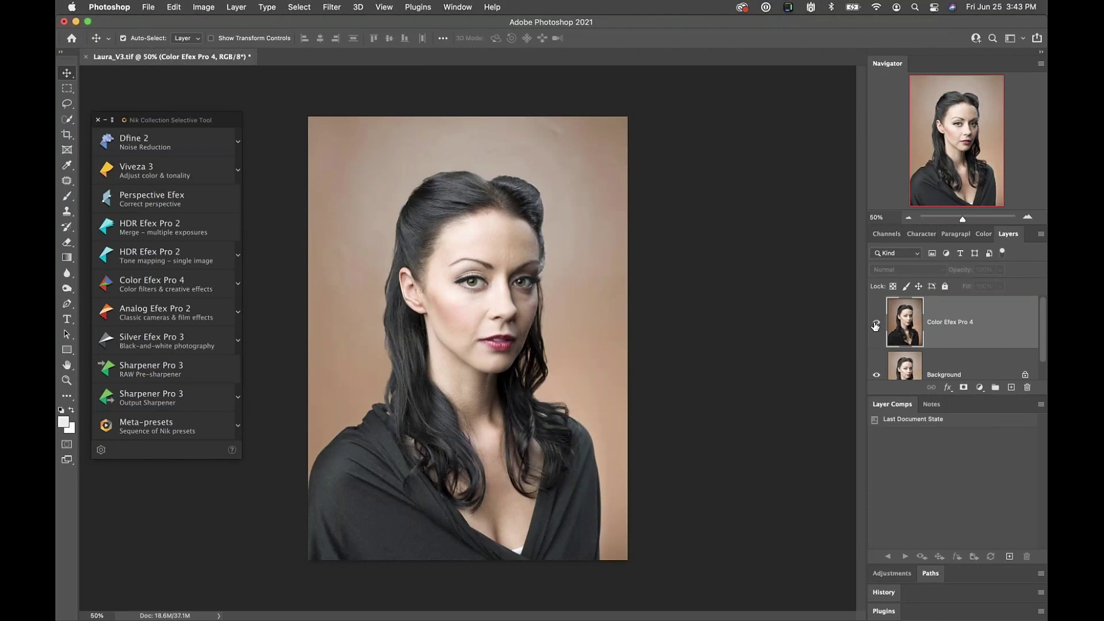
pyautogui.click(876, 326)
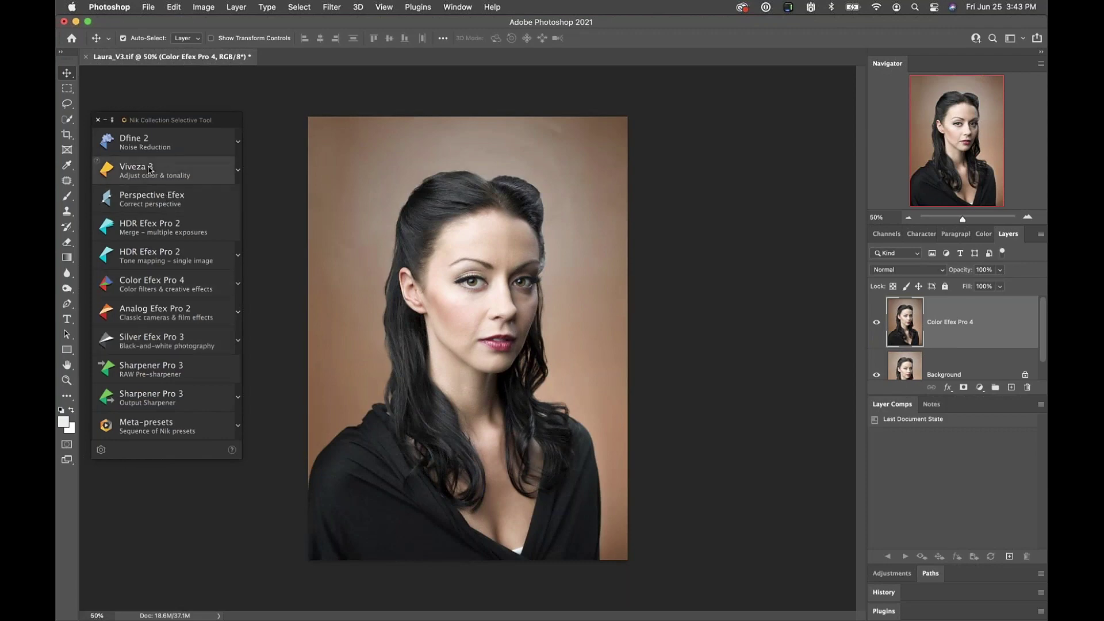
pyautogui.click(130, 171)
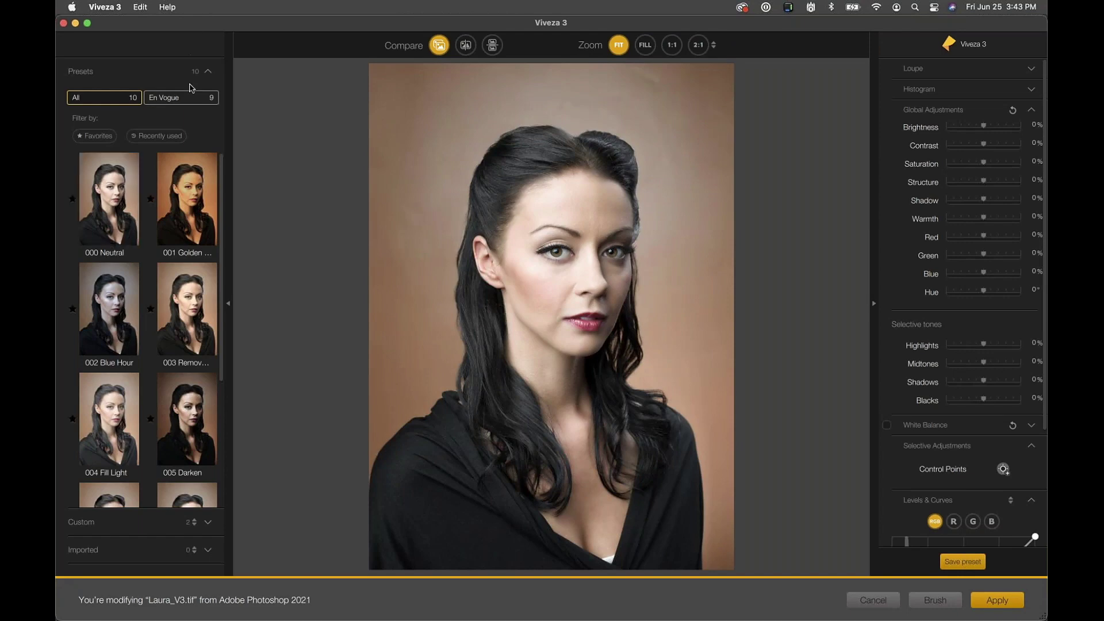
# Try the custom High Key and then Color IR presets on the portrait.
pyautogui.click(81, 523)
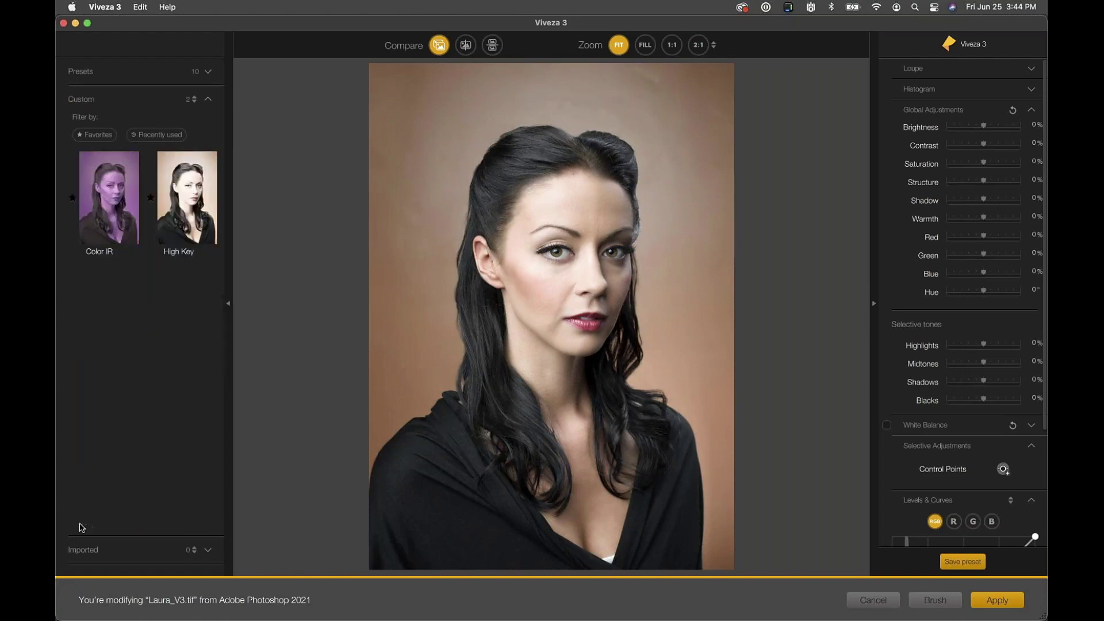
pyautogui.moveTo(169, 217)
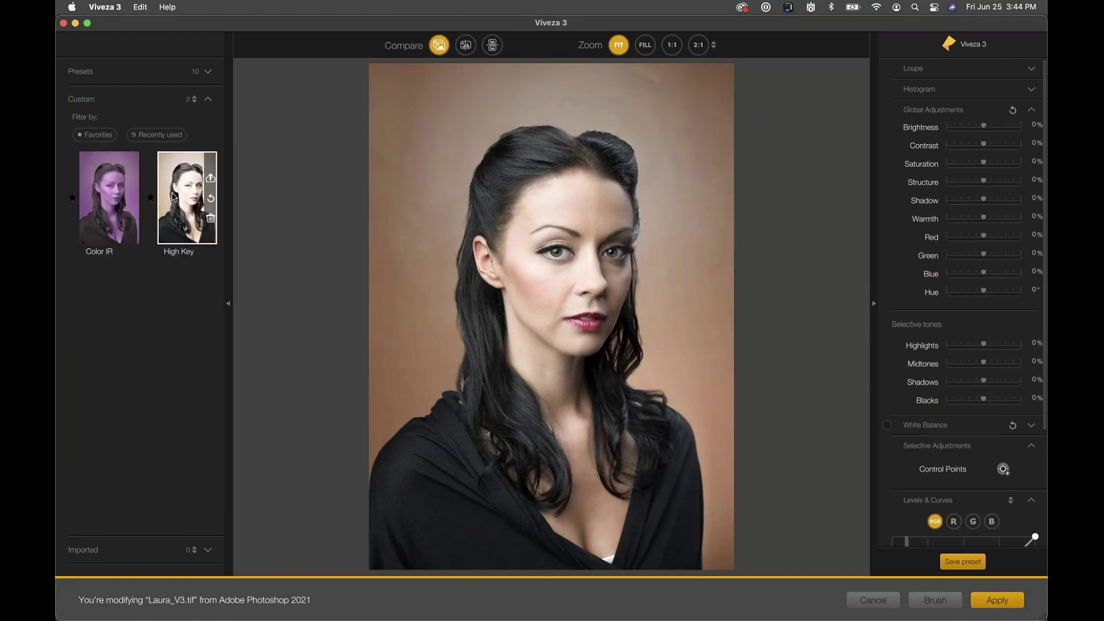
pyautogui.click(172, 196)
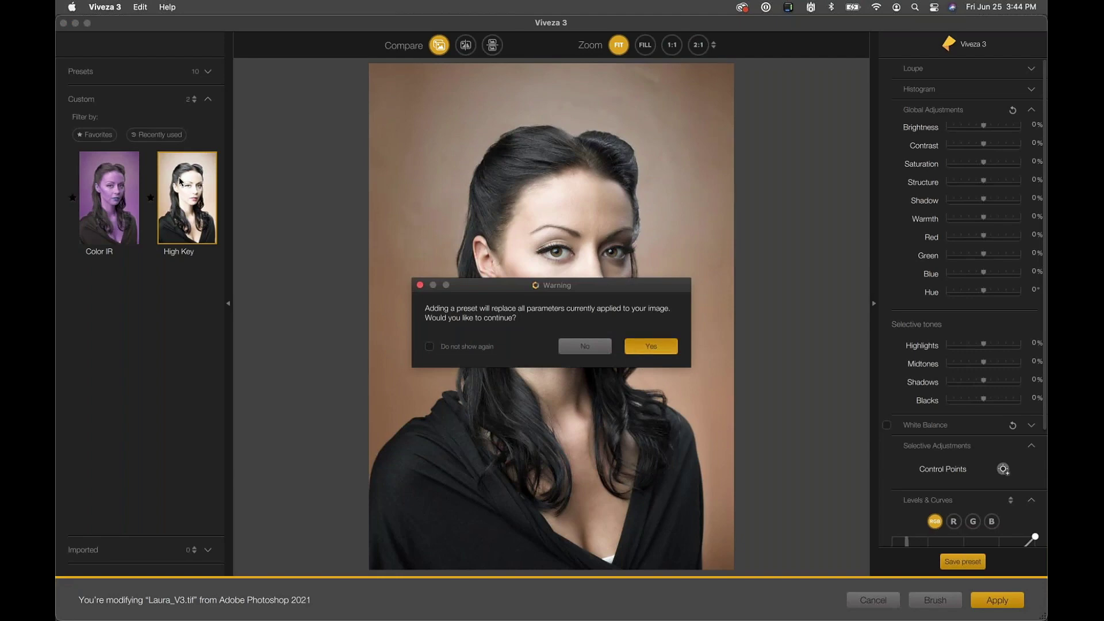
pyautogui.press('Return')
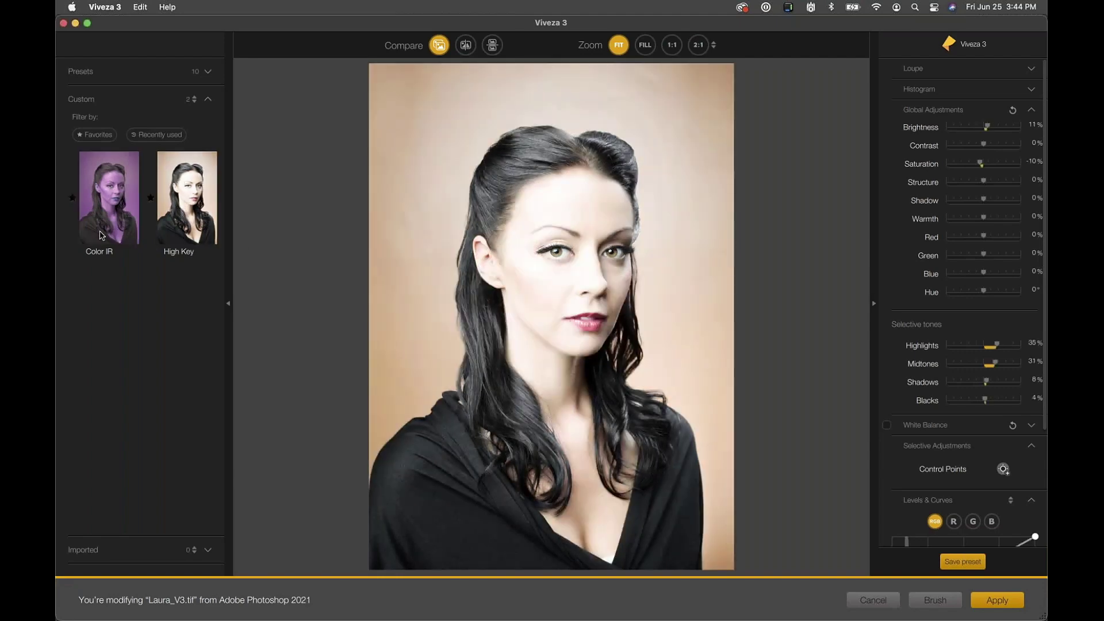
pyautogui.moveTo(98, 223)
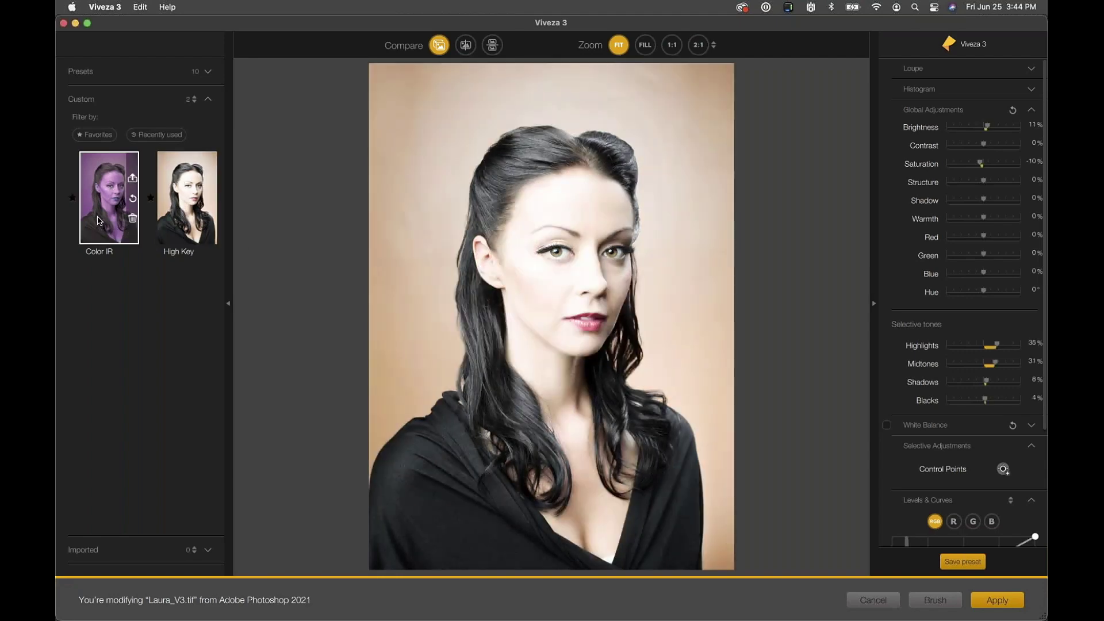
pyautogui.click(99, 221)
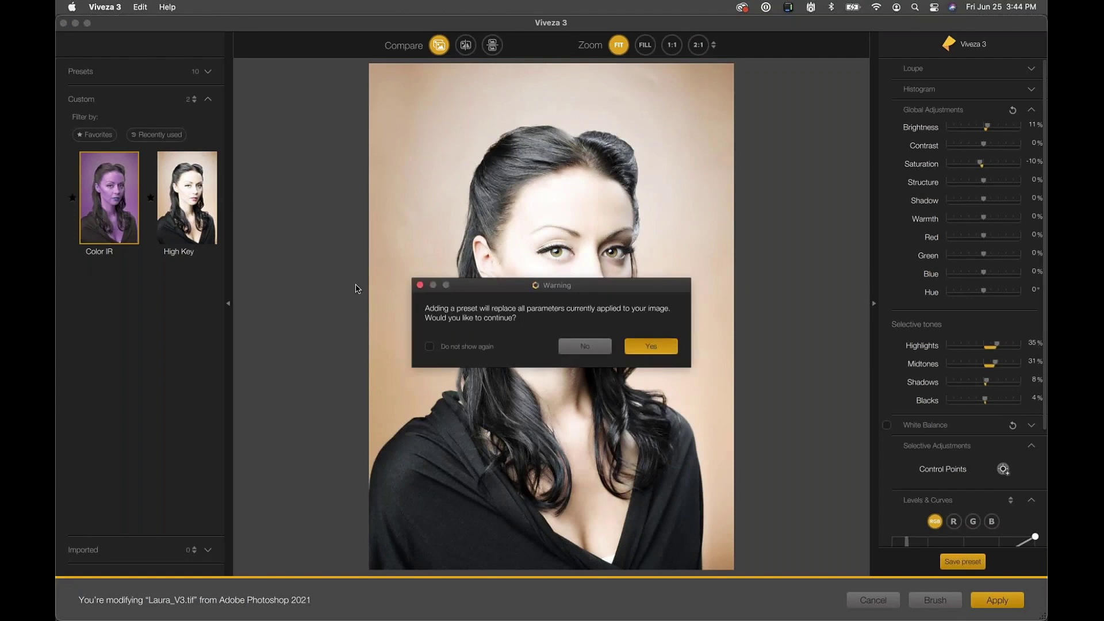
pyautogui.press('Return')
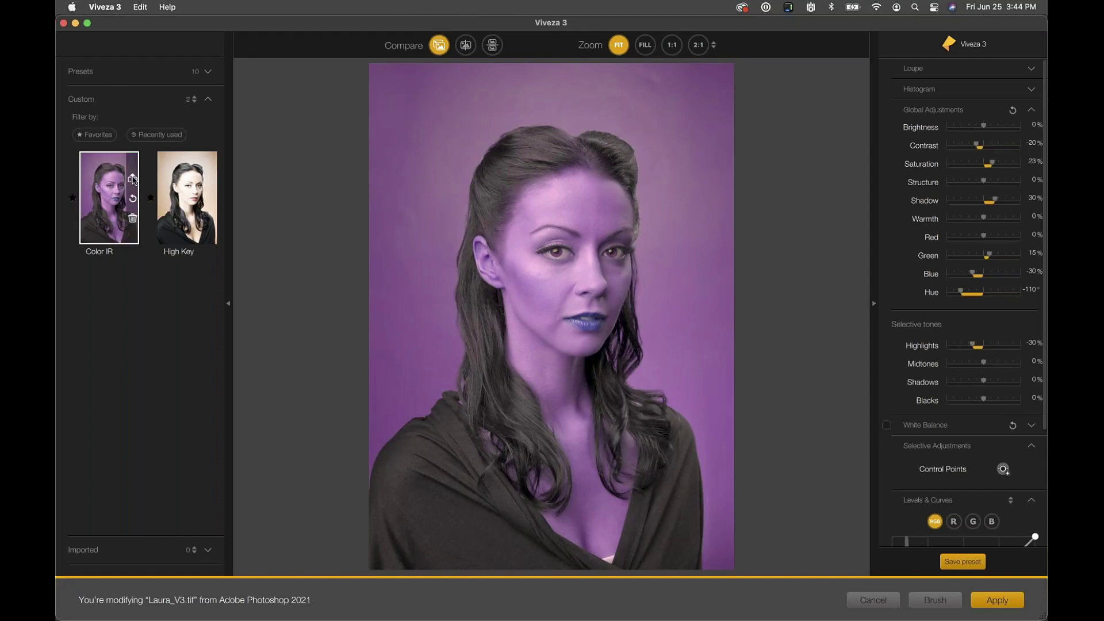
# Reset the portrait with the built-in 000 Neutral preset.
pyautogui.click(92, 74)
pyautogui.click(102, 219)
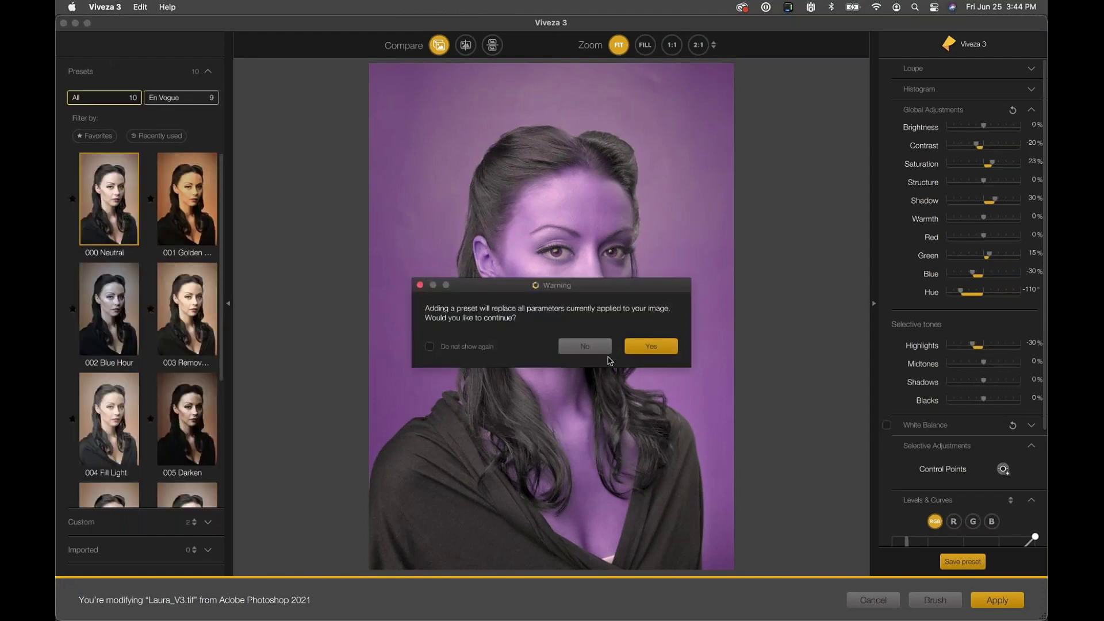
pyautogui.click(651, 346)
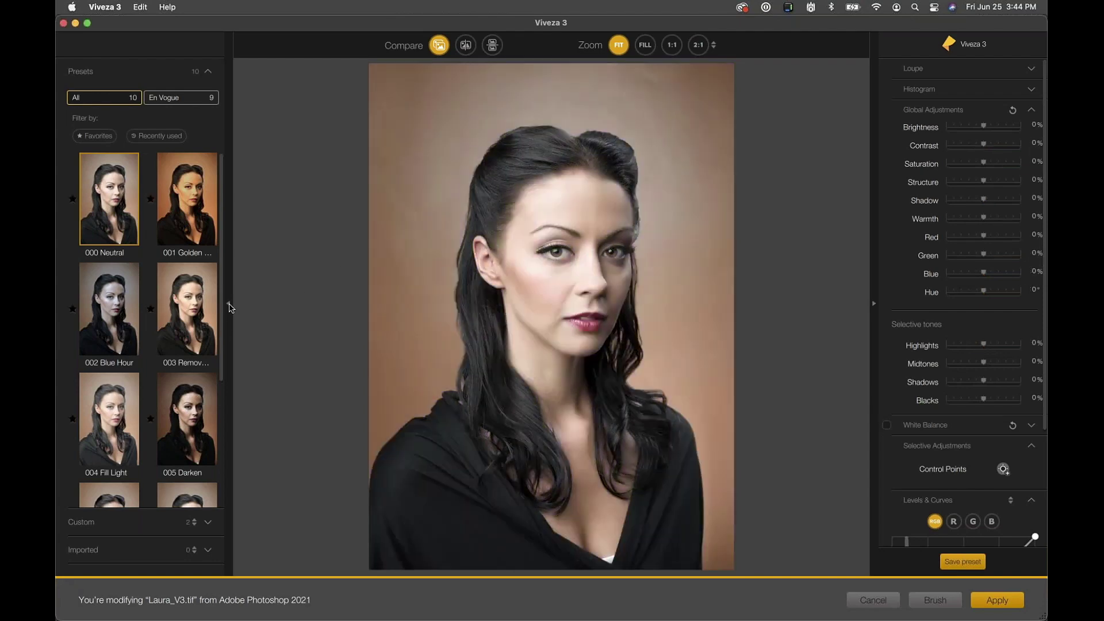
# Hide the presets list and view the portrait at 1:2, centred on the face.
pyautogui.click(228, 306)
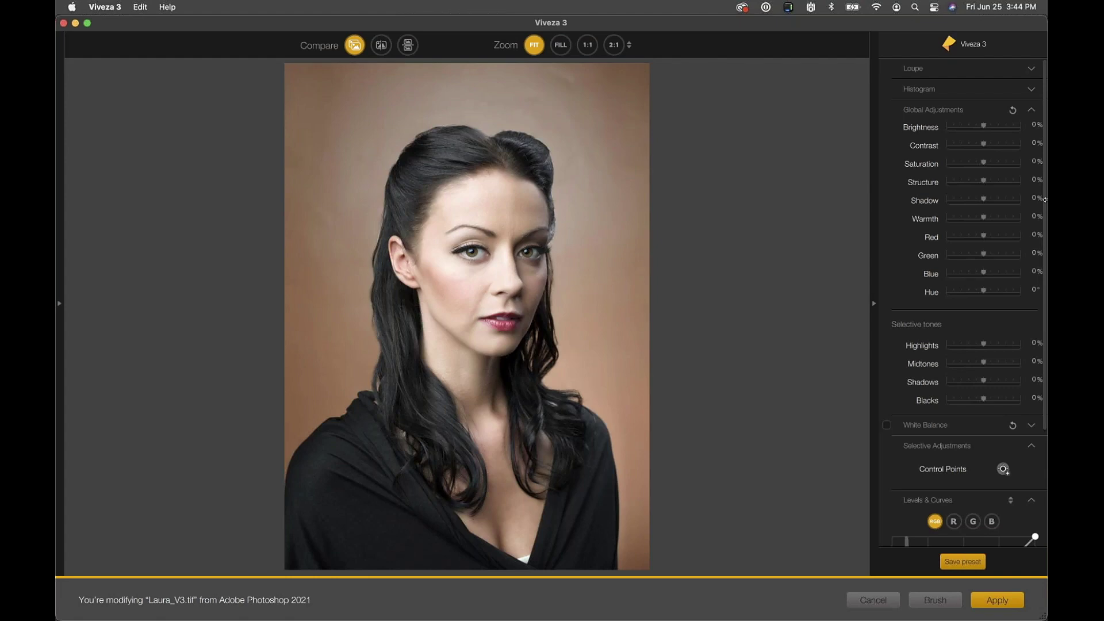
pyautogui.moveTo(1044, 202); pyautogui.dragTo(1046, 352)
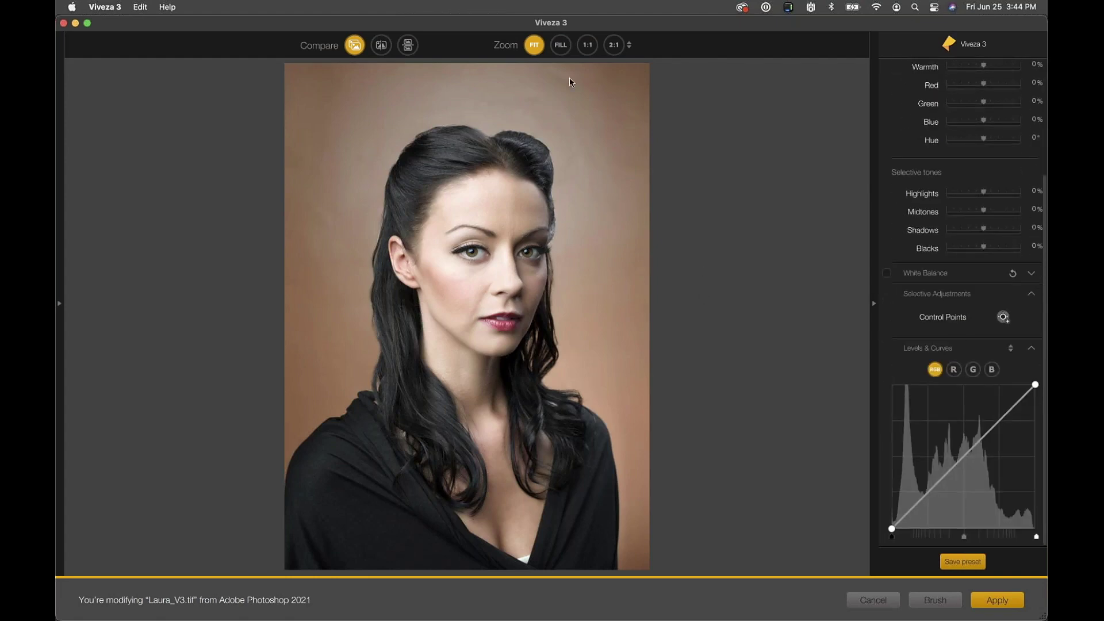
pyautogui.click(629, 46)
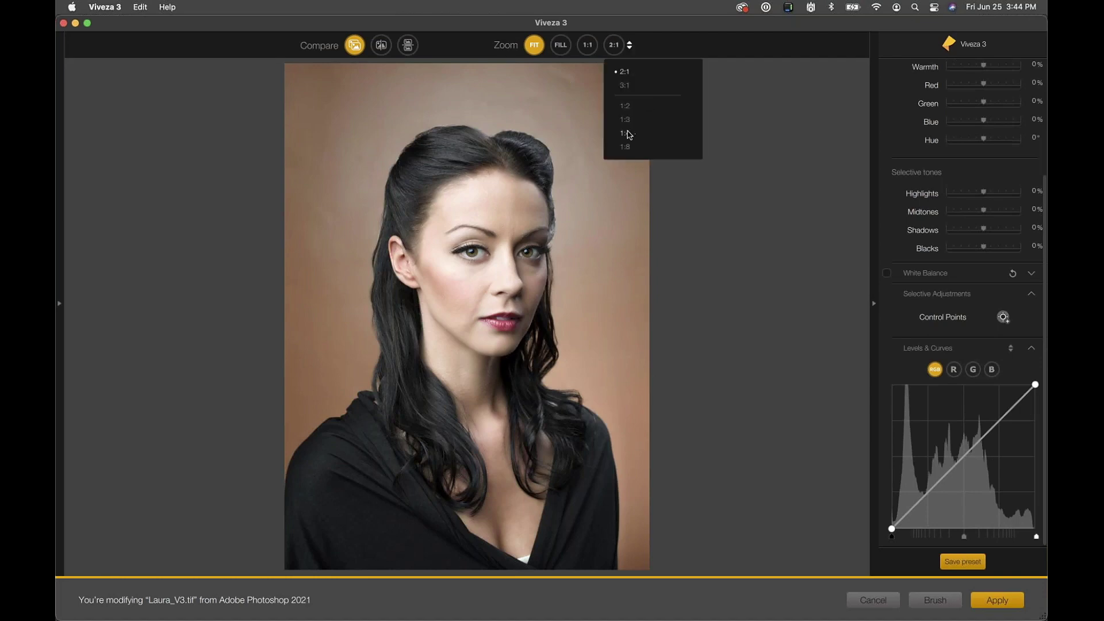
pyautogui.click(625, 122)
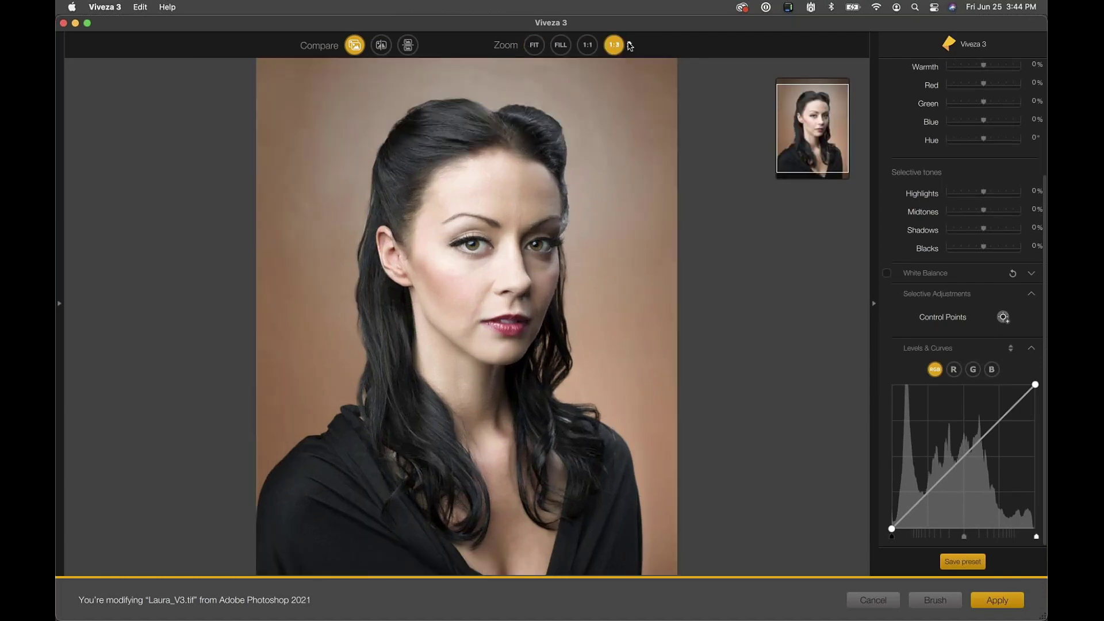
pyautogui.click(630, 46)
pyautogui.click(635, 107)
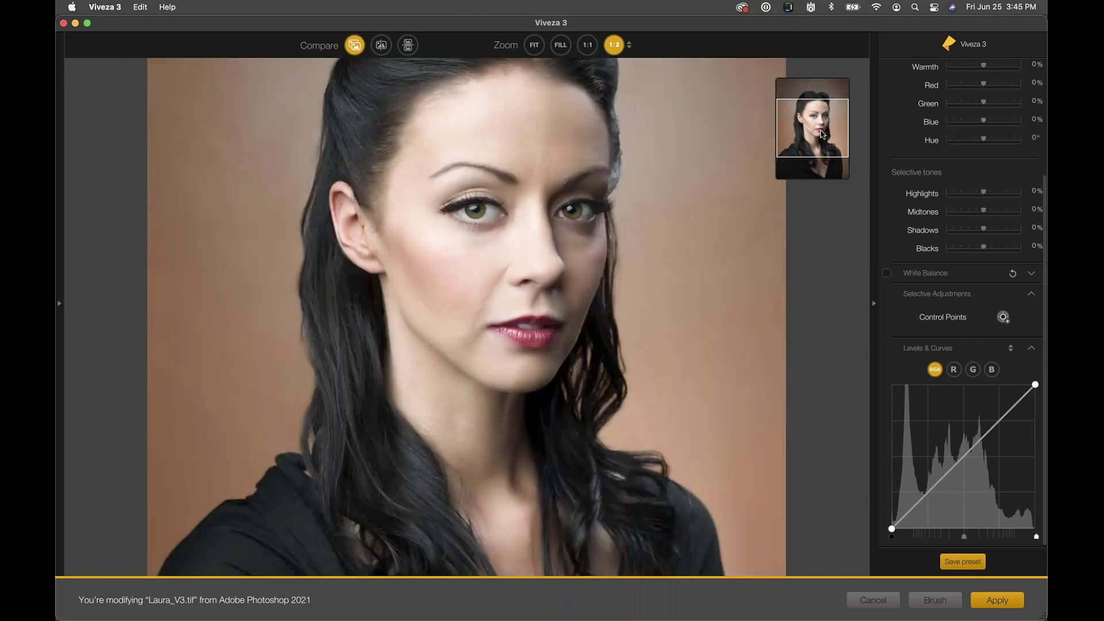
pyautogui.click(823, 123)
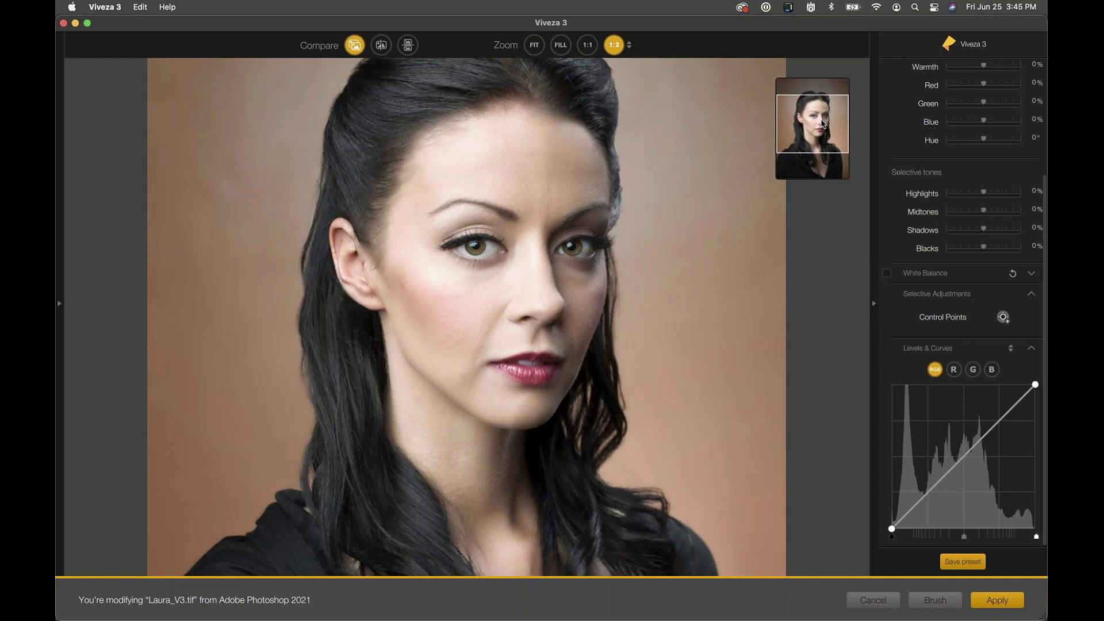
# Place Control Point 1 on the left eye with a small reach, centred on the iris at 1:1.
pyautogui.click(1002, 318)
pyautogui.click(475, 250)
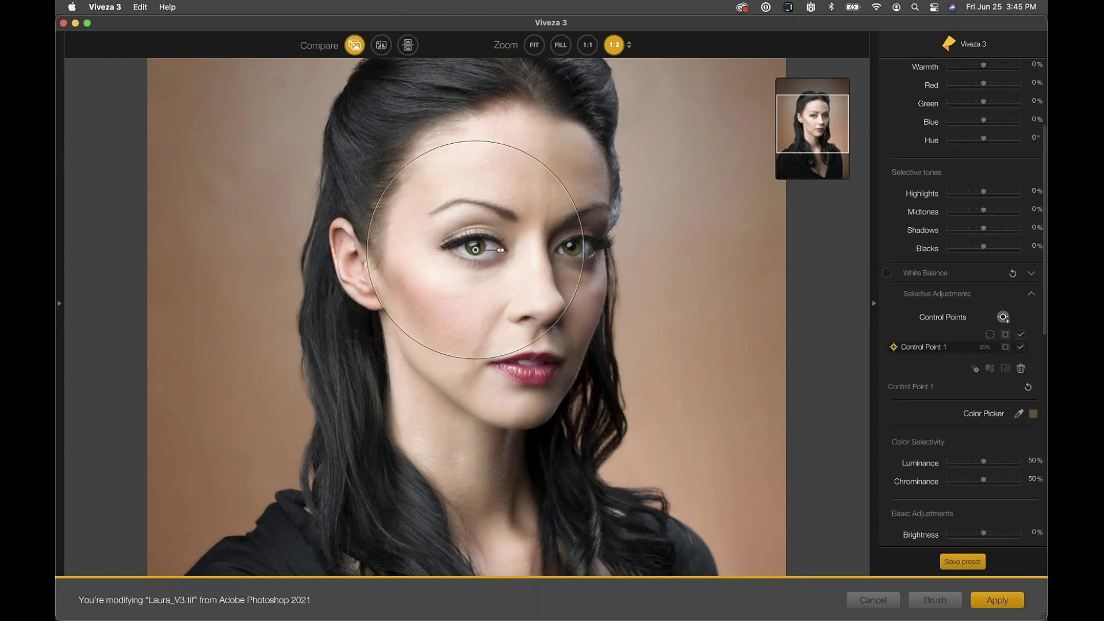
pyautogui.moveTo(500, 251); pyautogui.dragTo(493, 251)
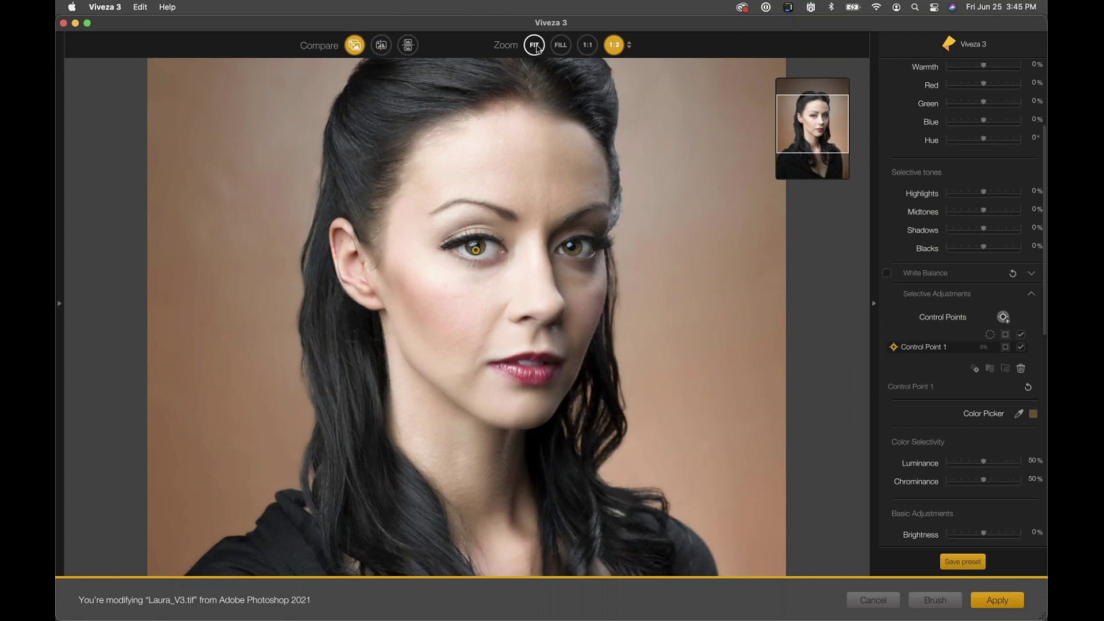
pyautogui.click(588, 46)
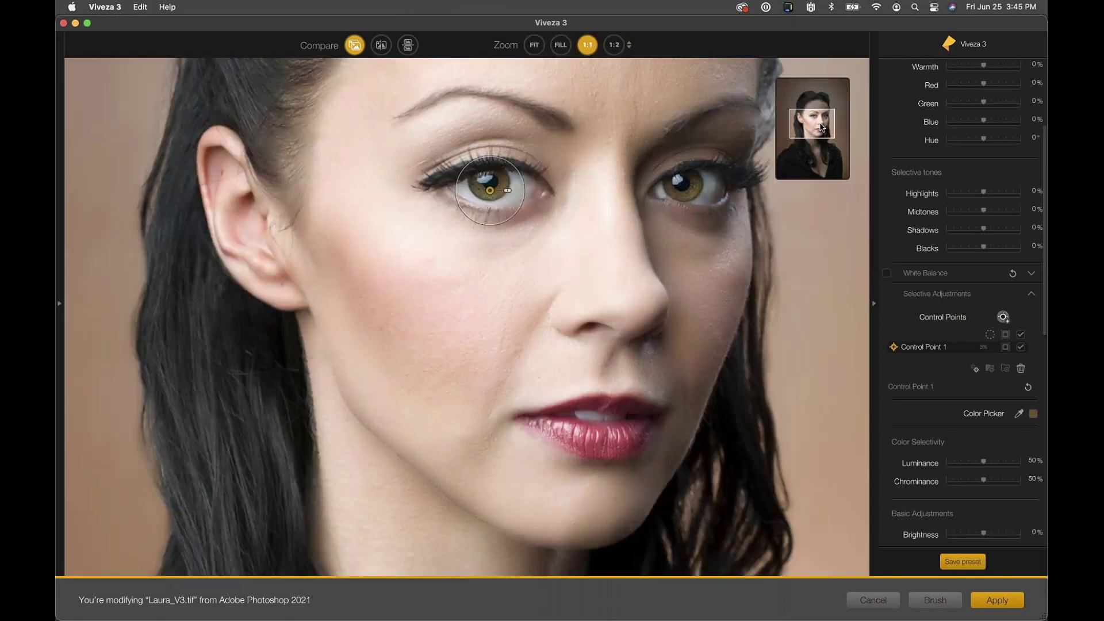
pyautogui.moveTo(494, 197); pyautogui.dragTo(495, 197)
# Undo the lip-red colour sample and enlarge Control Point 1's radius to 4%.
pyautogui.click(1019, 416)
pyautogui.click(626, 437)
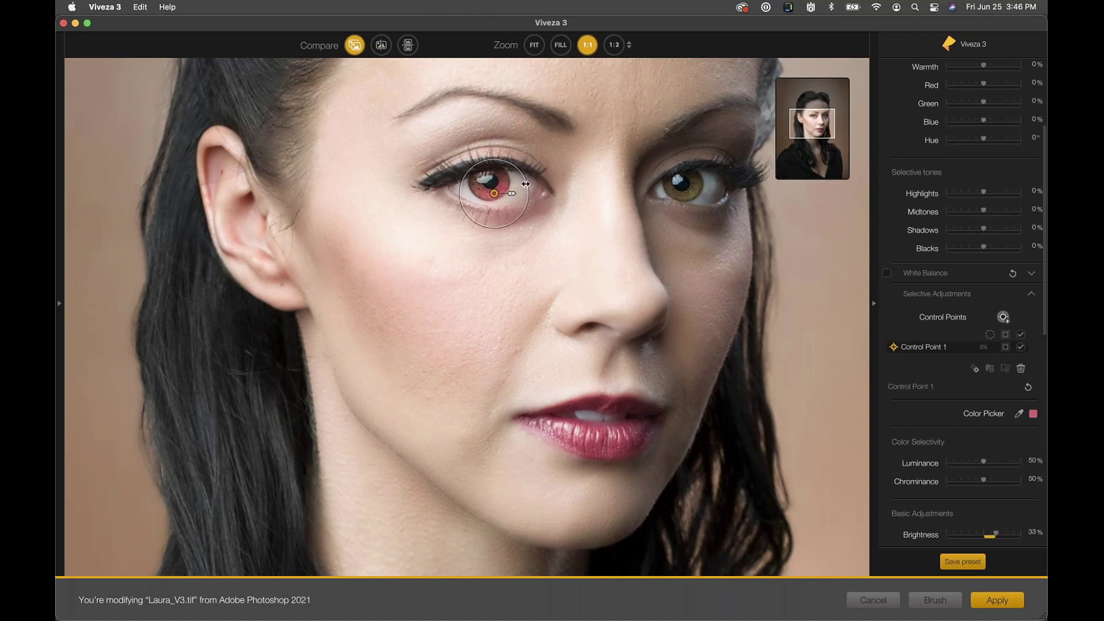
pyautogui.moveTo(527, 185); pyautogui.dragTo(500, 196)
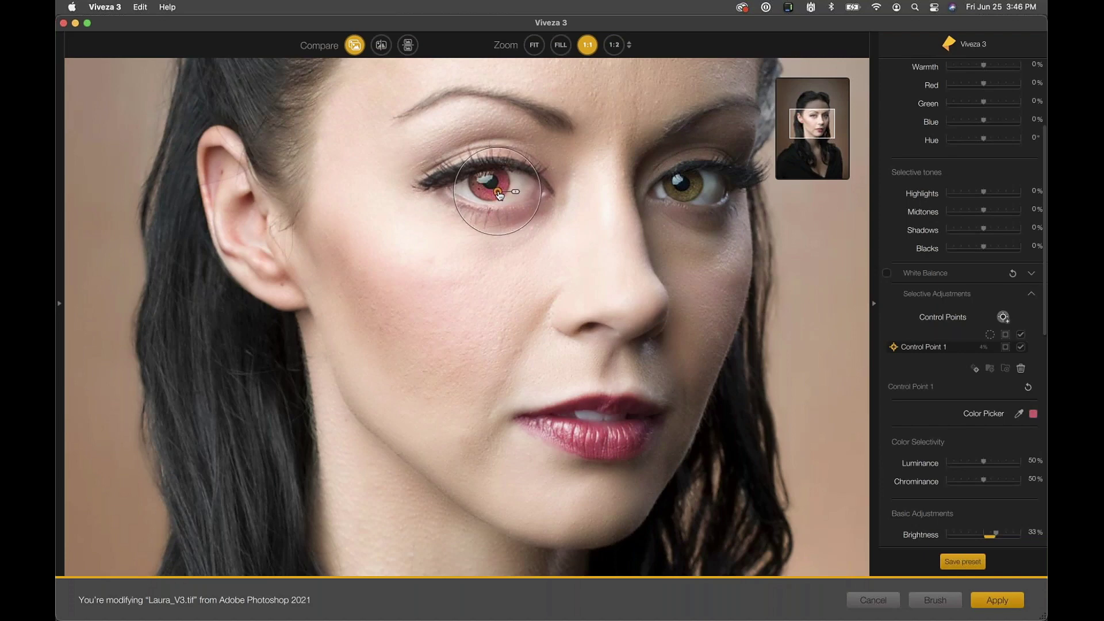
pyautogui.press('super+z')
pyautogui.press('super+z')
pyautogui.press('super+z')
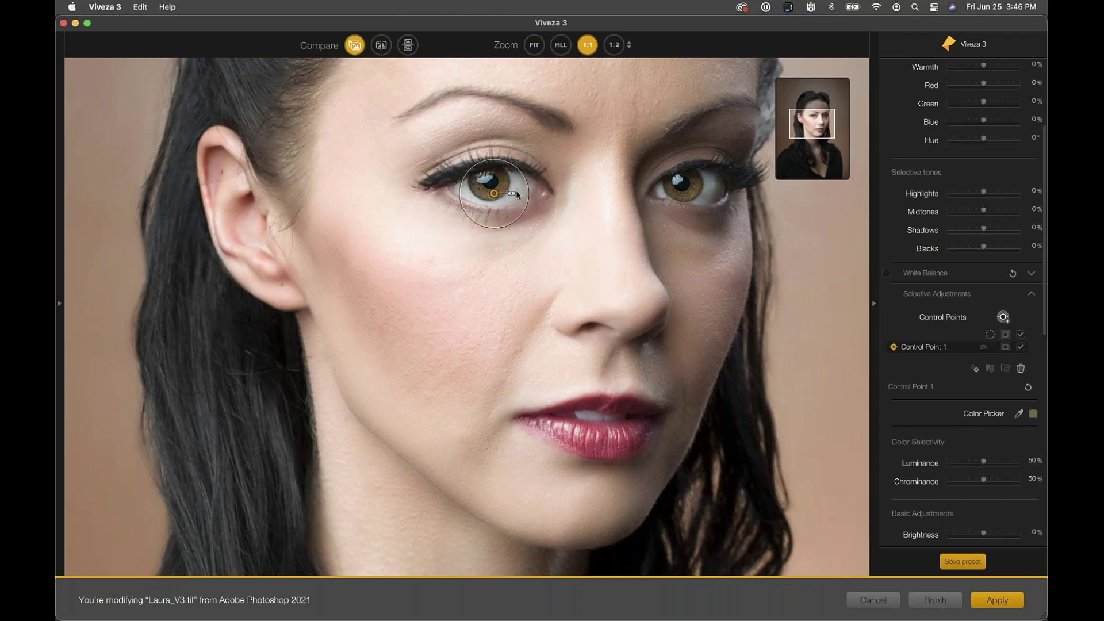
pyautogui.moveTo(522, 211); pyautogui.dragTo(502, 196)
# Open Control Point 1's Colors chooser, browse its palette tabs, and return to the colour wheel.
pyautogui.click(1033, 414)
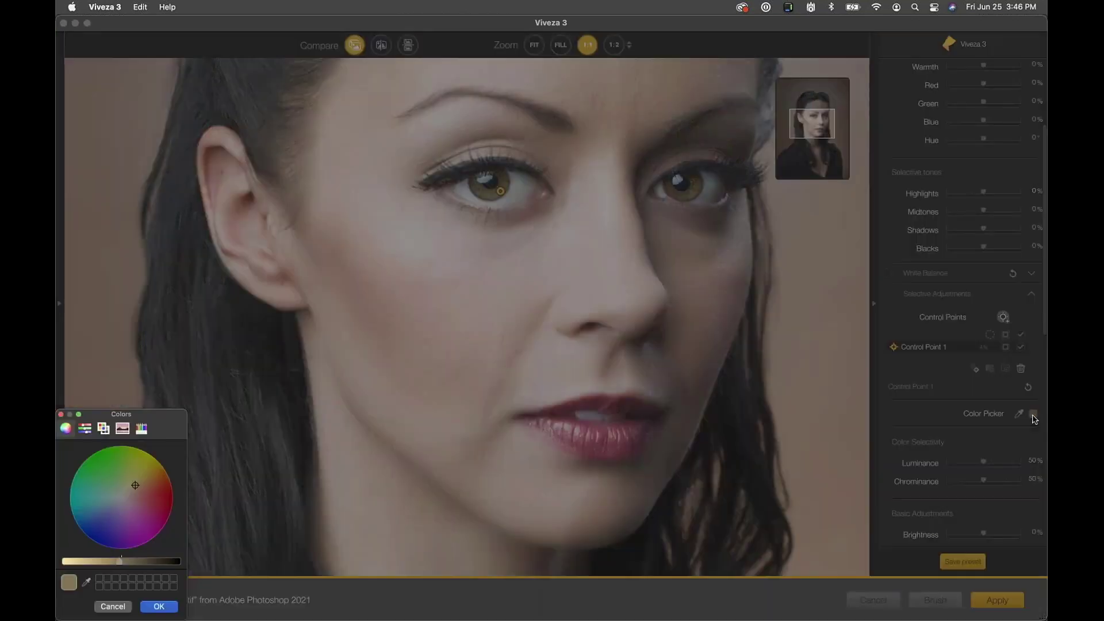
pyautogui.moveTo(159, 418); pyautogui.dragTo(544, 222)
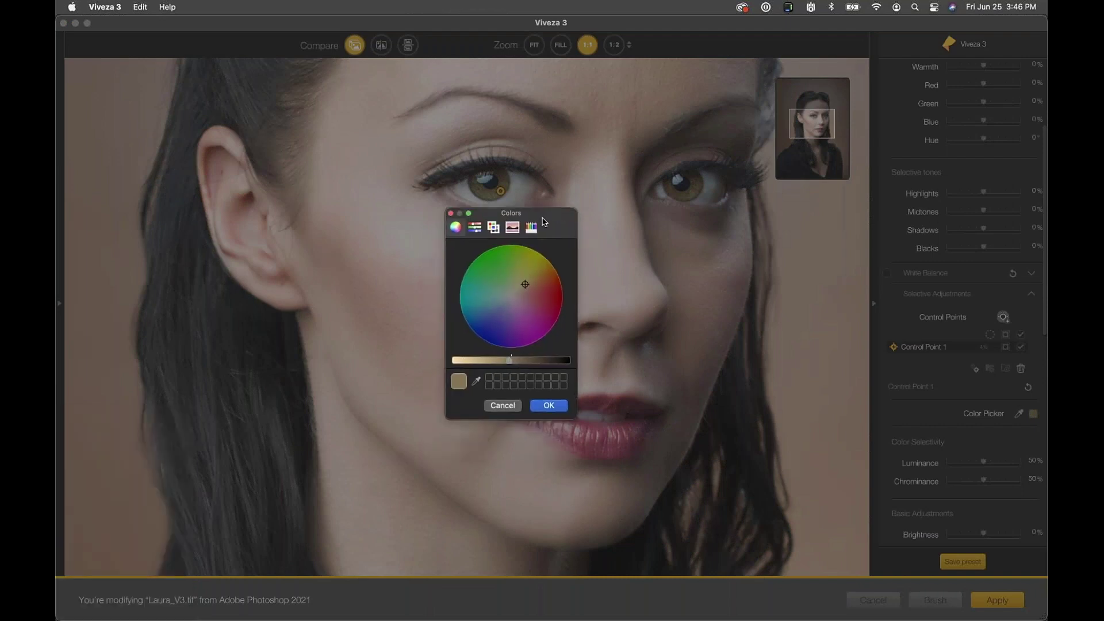
pyautogui.click(475, 230)
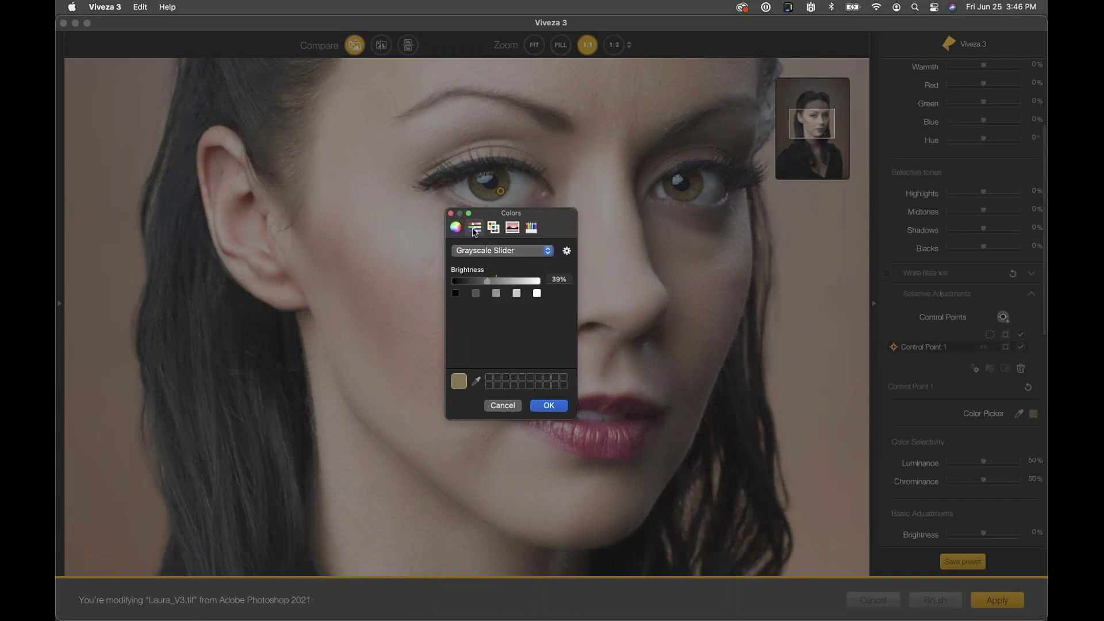
pyautogui.click(493, 228)
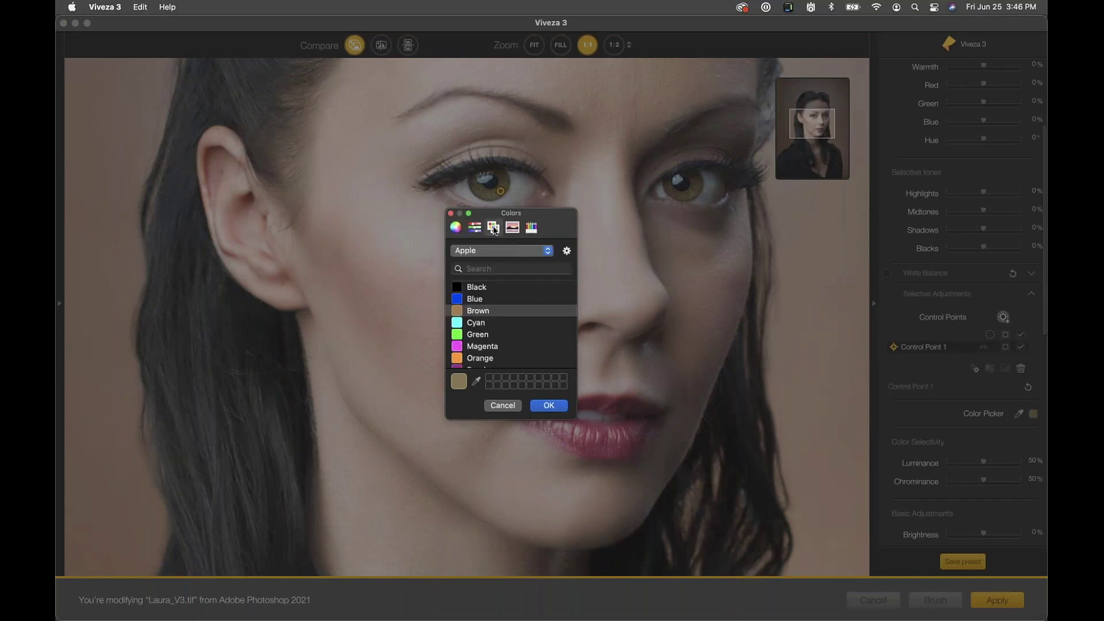
pyautogui.click(512, 228)
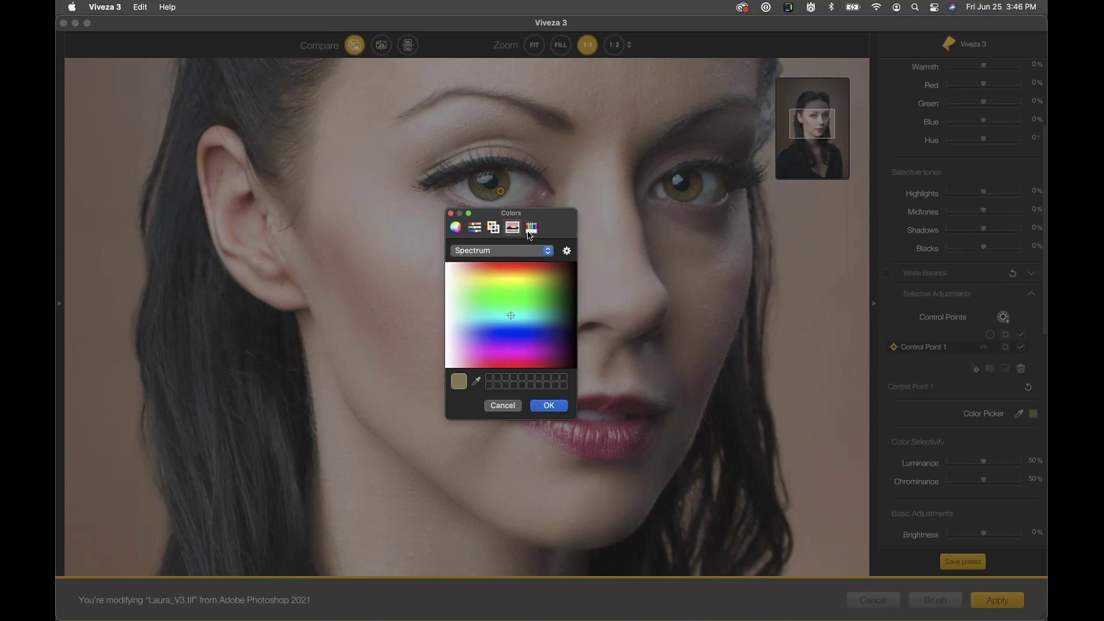
pyautogui.click(531, 230)
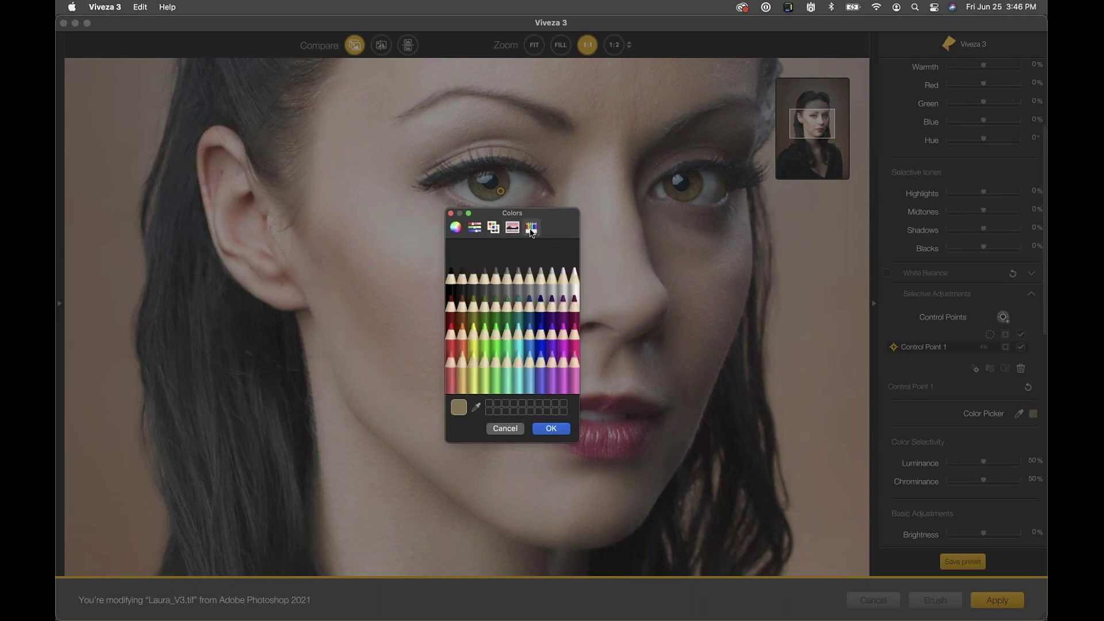
pyautogui.click(456, 228)
pyautogui.moveTo(556, 222); pyautogui.dragTo(704, 185)
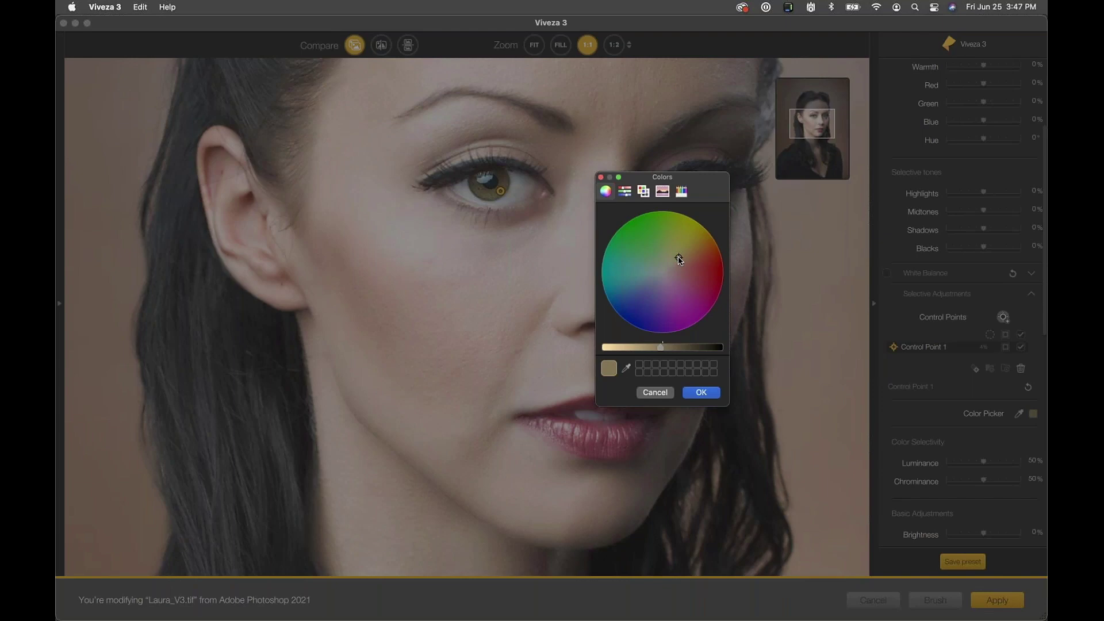
# Pick a bright green on the colour wheel and raise its brightness.
pyautogui.moveTo(678, 257); pyautogui.dragTo(638, 236)
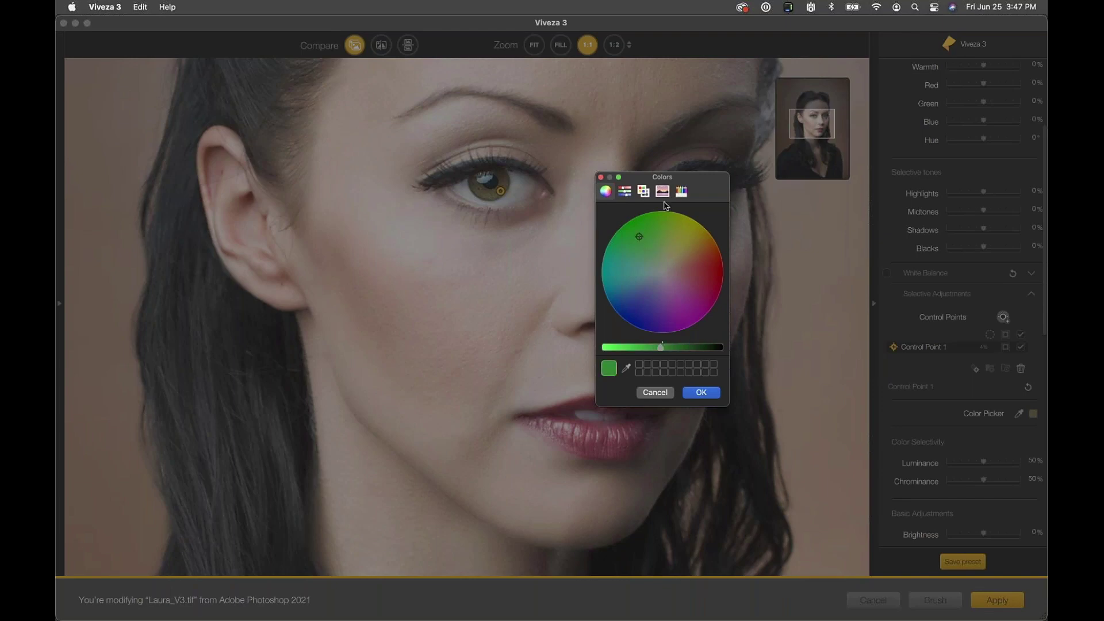
pyautogui.moveTo(684, 179); pyautogui.dragTo(758, 176)
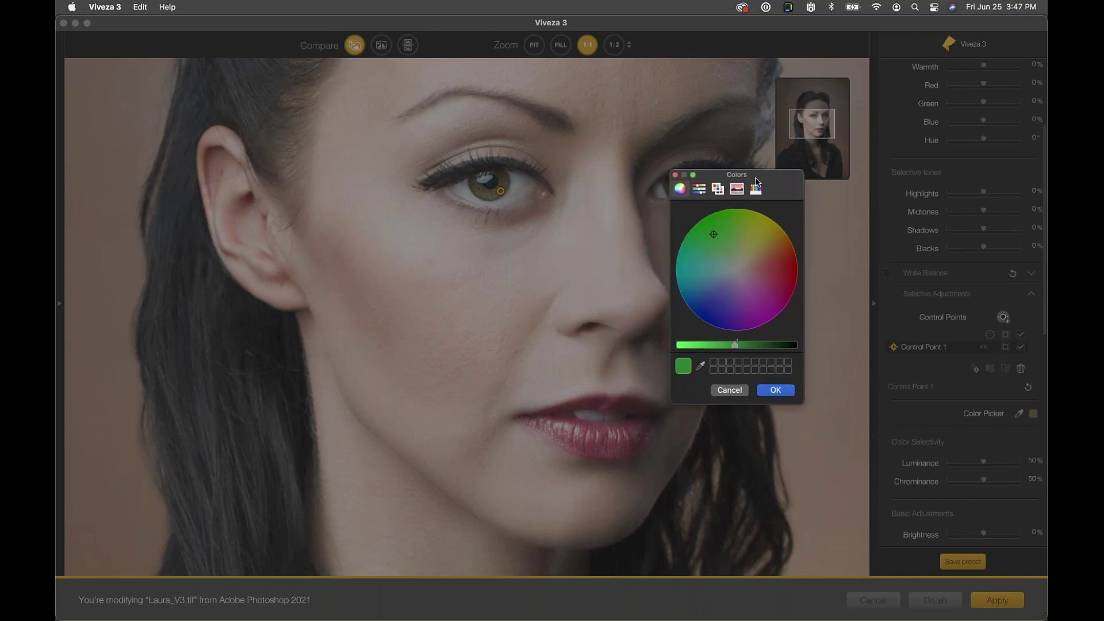
pyautogui.click(711, 231)
pyautogui.moveTo(738, 346); pyautogui.dragTo(718, 346)
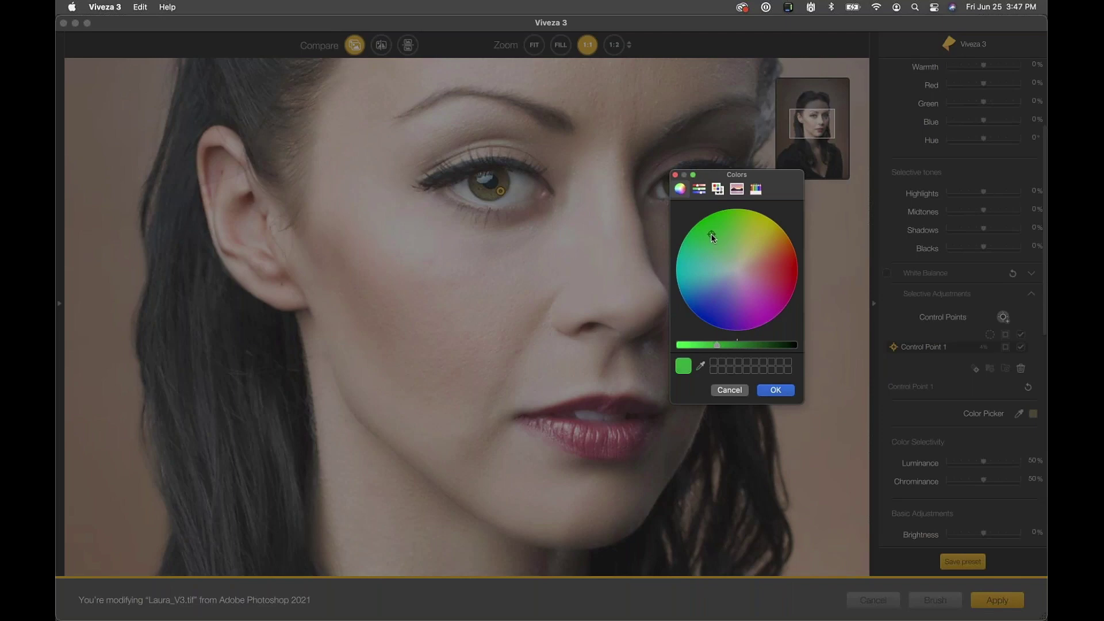
# Apply the green to the left eye, widen Control Point 1's circle, and darken the green.
pyautogui.click(776, 391)
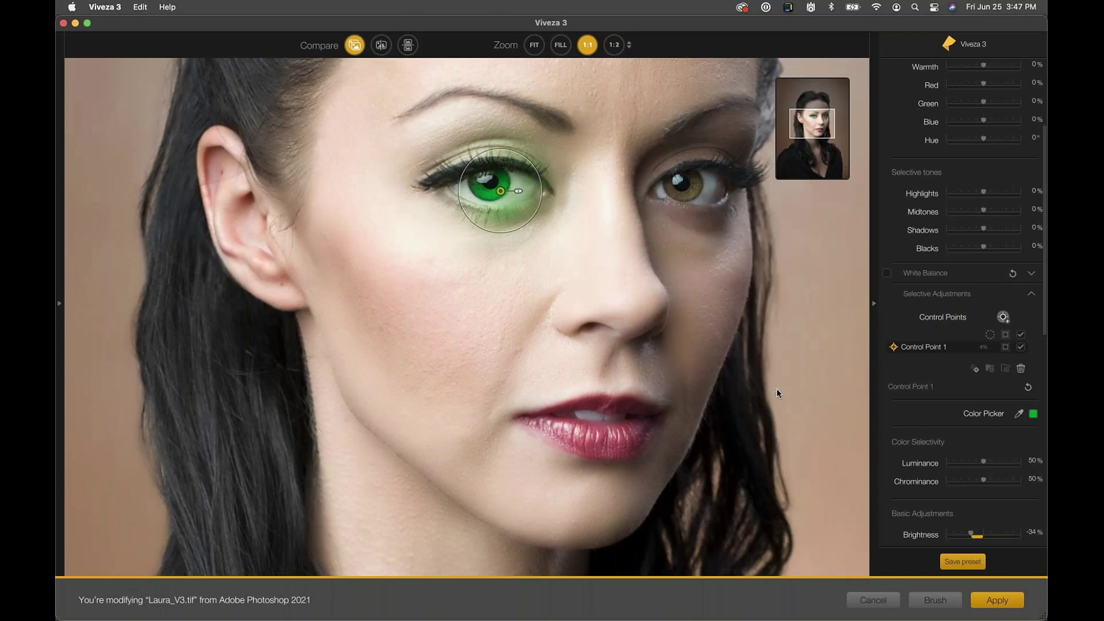
pyautogui.moveTo(542, 177); pyautogui.dragTo(555, 178)
pyautogui.click(1034, 413)
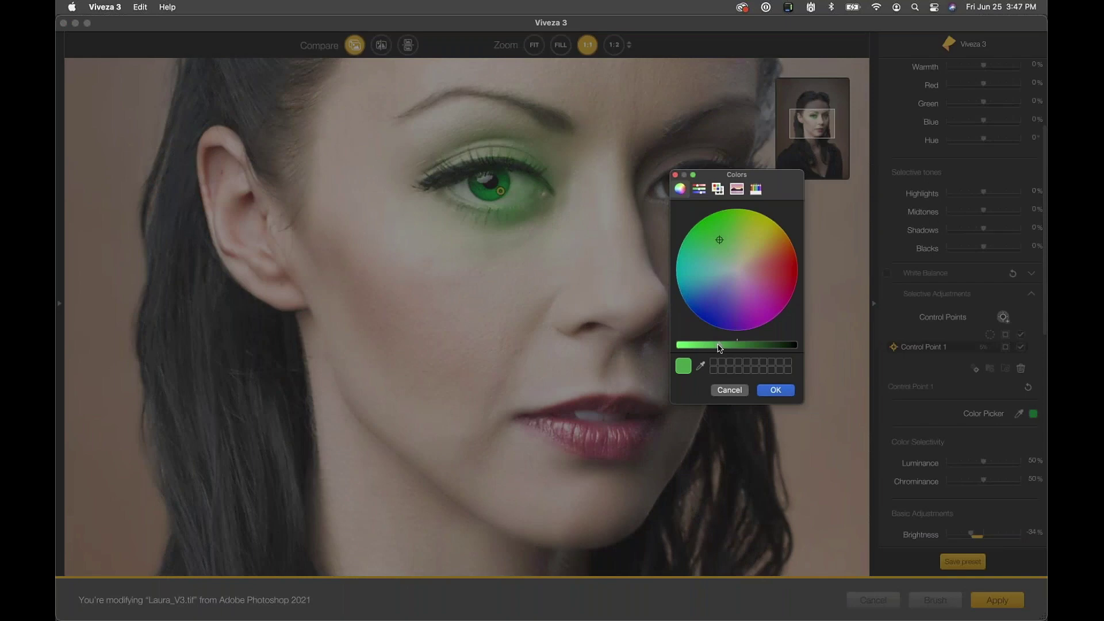
pyautogui.moveTo(718, 347); pyautogui.dragTo(723, 349)
pyautogui.click(772, 391)
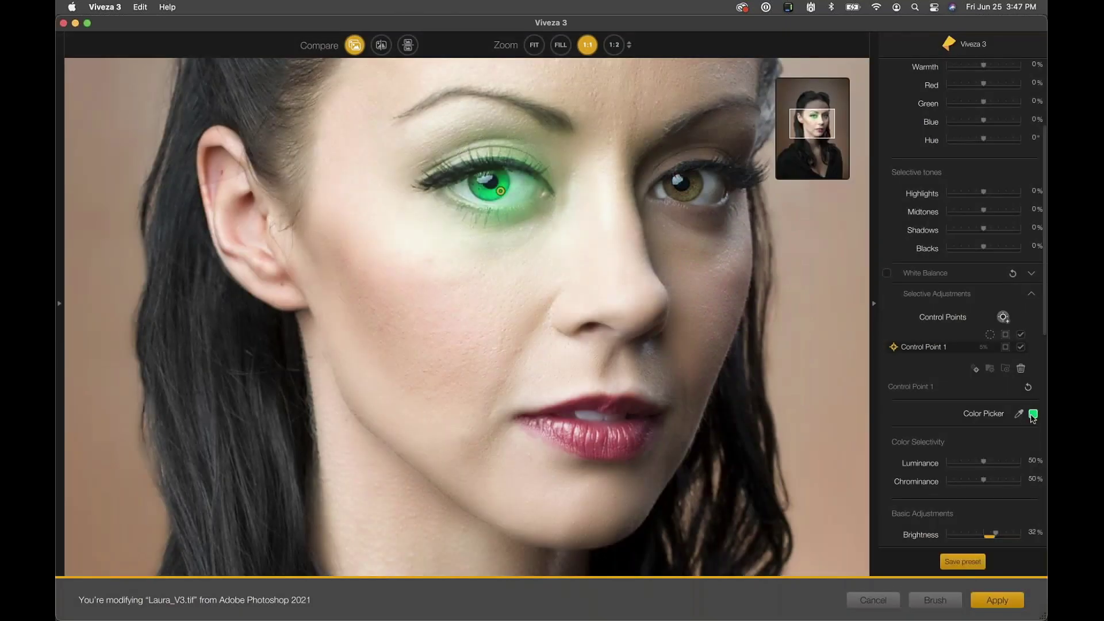
pyautogui.click(1032, 414)
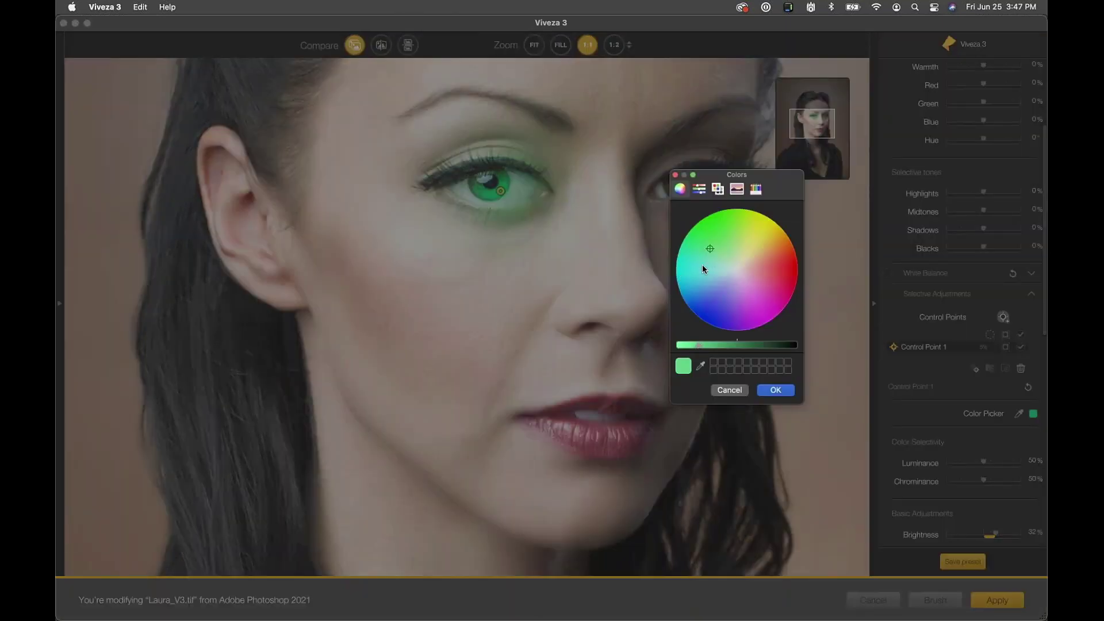
pyautogui.moveTo(702, 349); pyautogui.dragTo(726, 348)
pyautogui.click(776, 390)
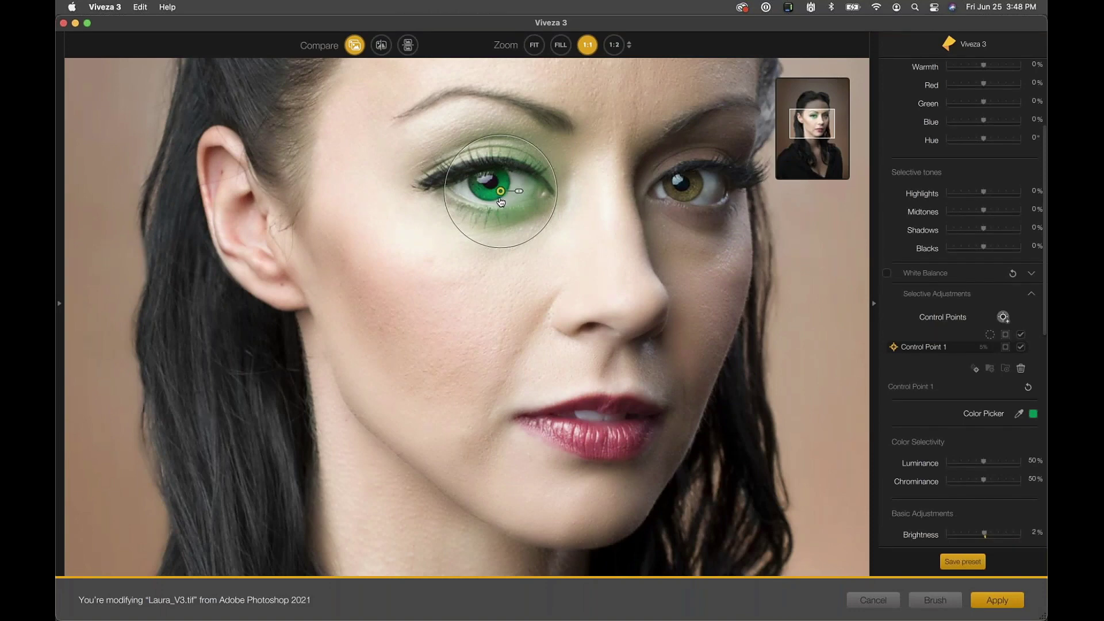
# Set Control Point 1's Blue to -71% and Red to 34% in Basic Adjustments.
pyautogui.scroll(-10, 958, 417)
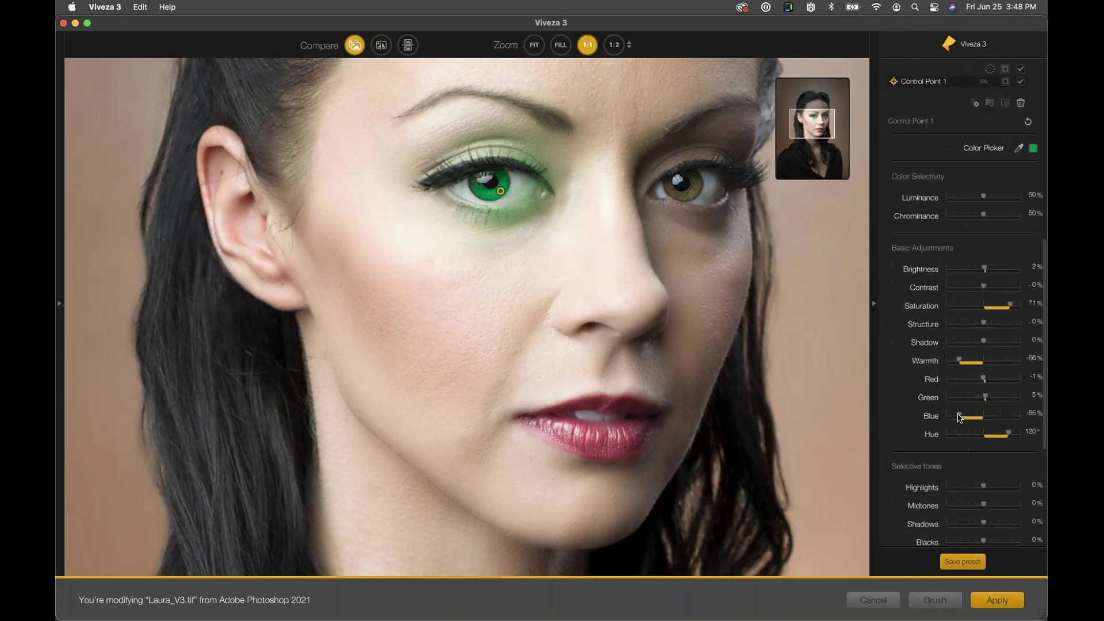
pyautogui.scroll(-2, 958, 417)
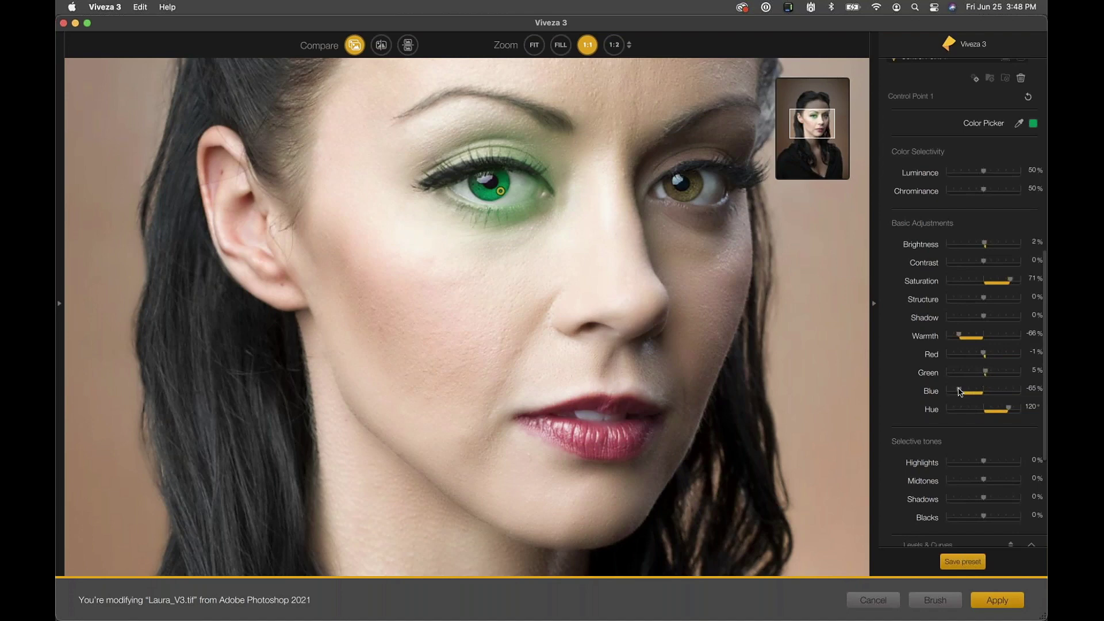
pyautogui.moveTo(958, 391); pyautogui.dragTo(956, 392)
pyautogui.moveTo(985, 356); pyautogui.dragTo(997, 355)
pyautogui.scroll(5, 888, 247)
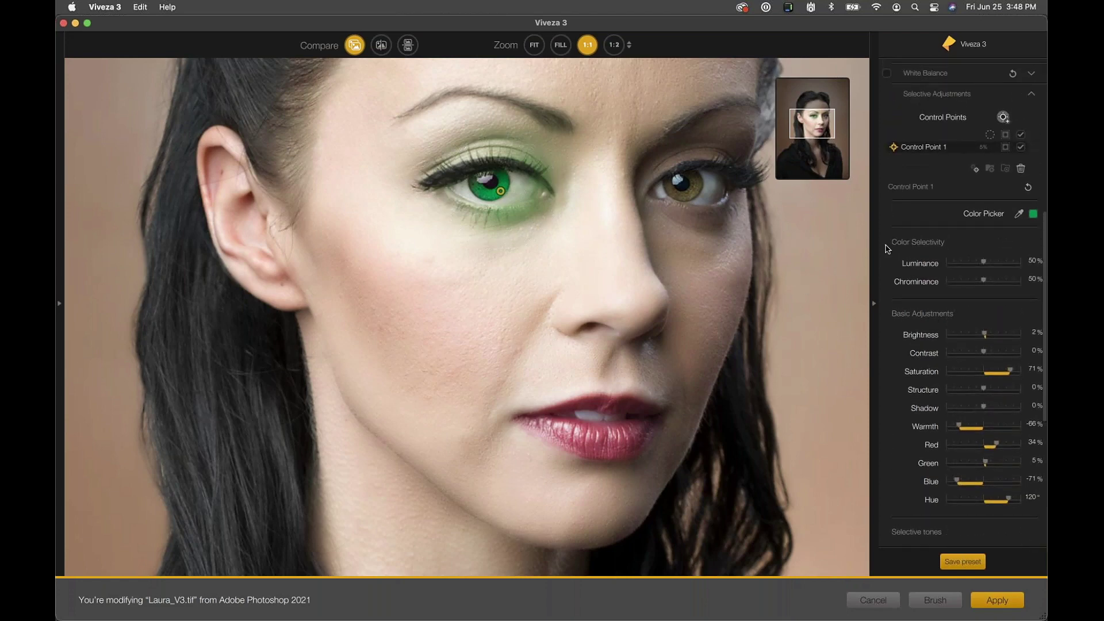
pyautogui.click(1002, 118)
pyautogui.click(1003, 118)
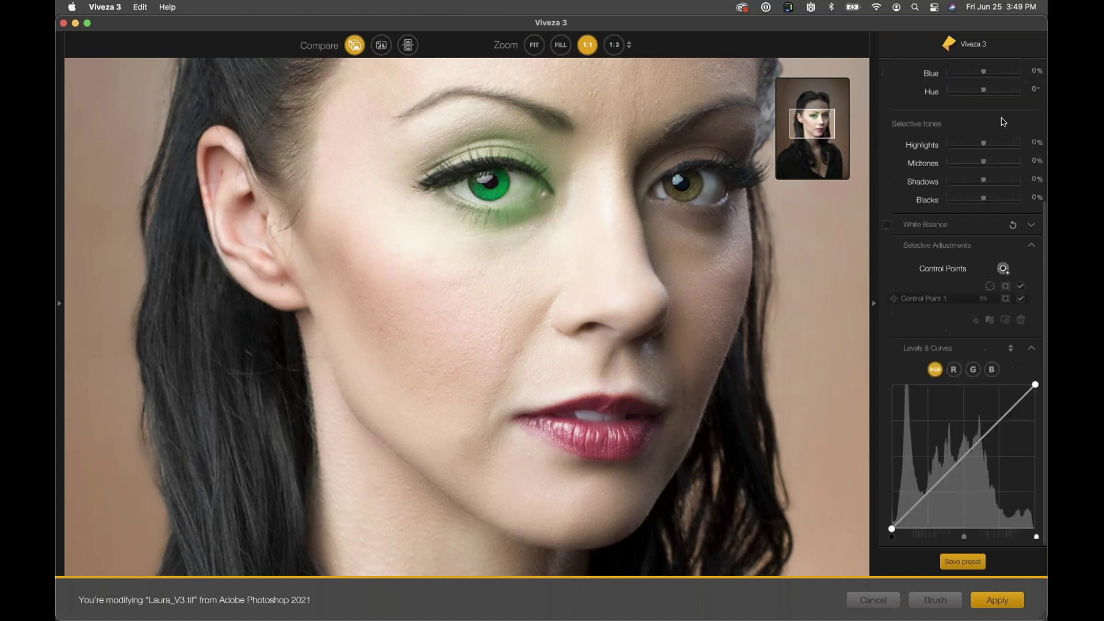
pyautogui.click(1002, 268)
pyautogui.click(514, 210)
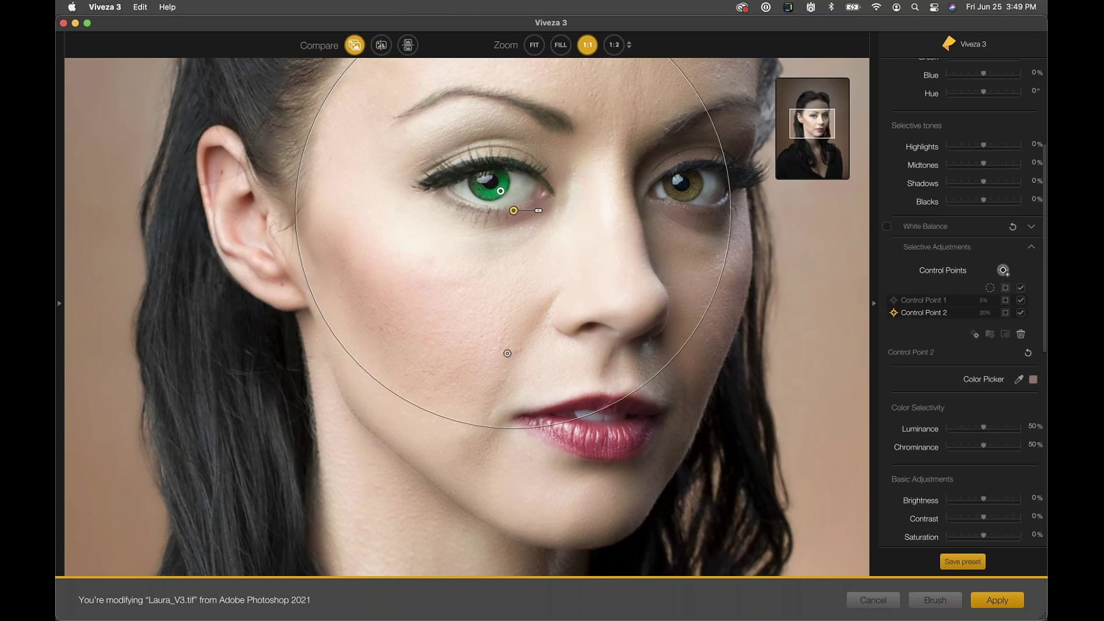
pyautogui.click(1021, 334)
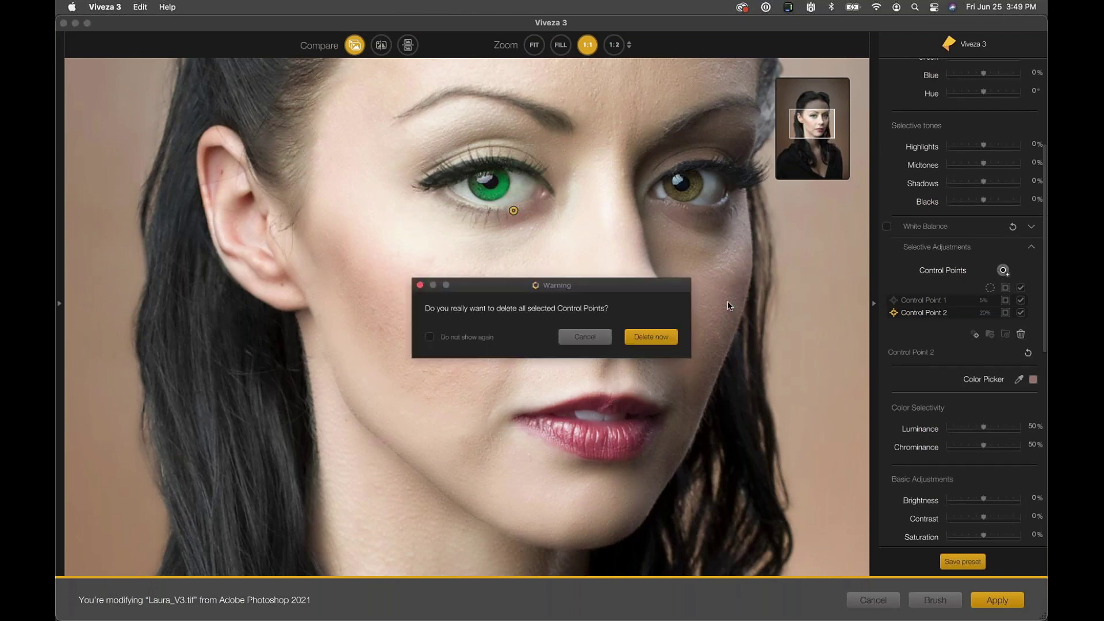
pyautogui.click(638, 333)
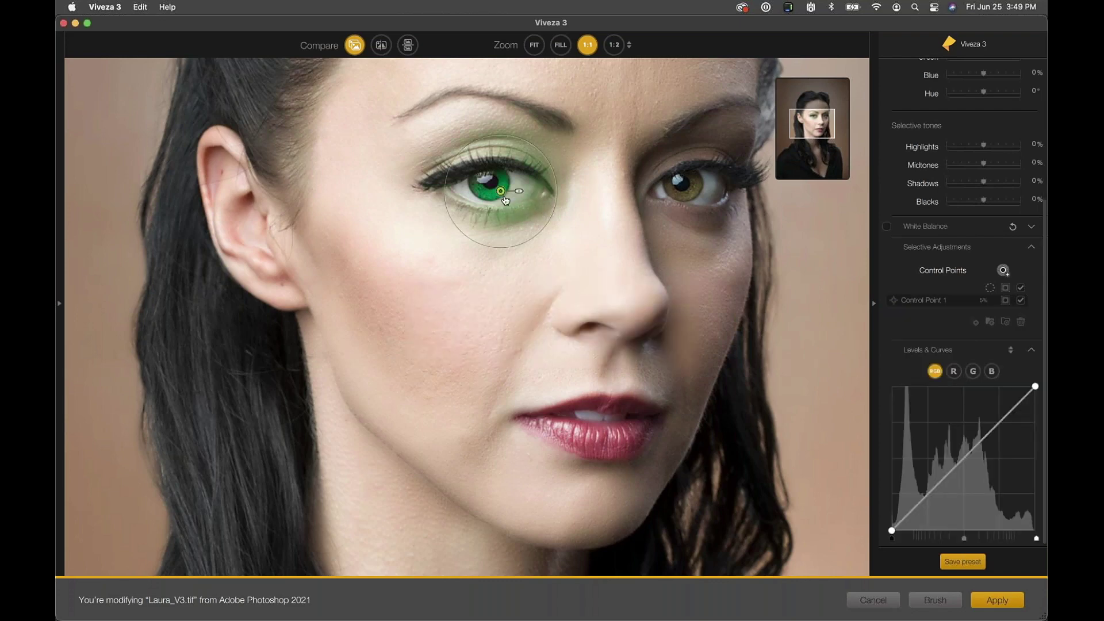
pyautogui.moveTo(499, 194)
pyautogui.click(500, 193)
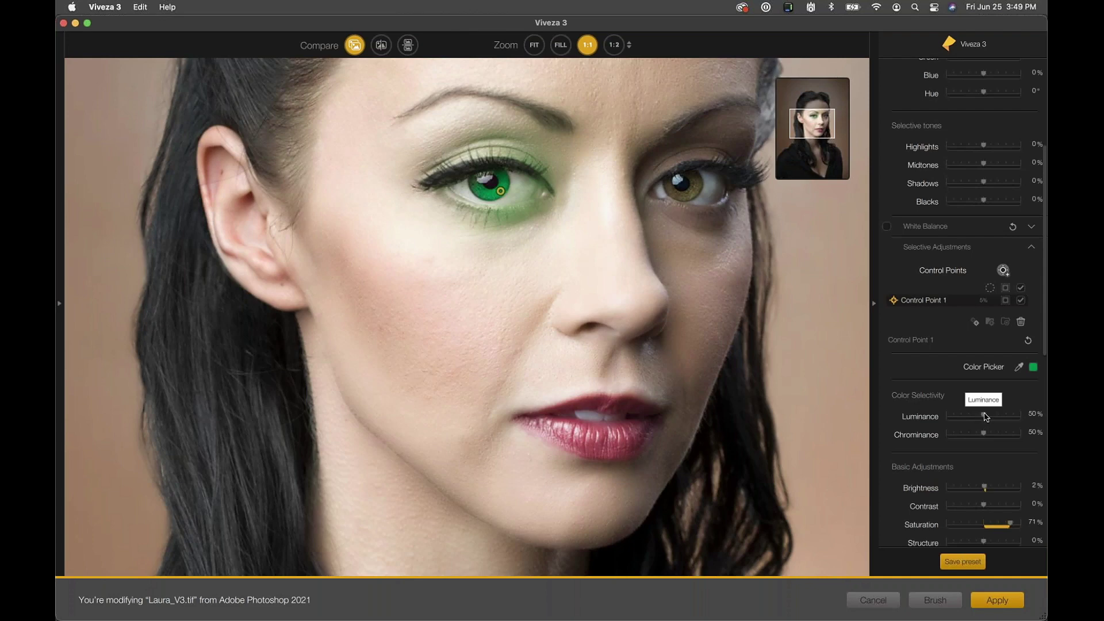
# Test Luminance selectivity values from 11% to 100%, settling near 60% to limit eyelid tint.
pyautogui.moveTo(984, 416)
pyautogui.mouseDown()
pyautogui.moveTo(1006, 417)
pyautogui.moveTo(951, 420)
pyautogui.moveTo(987, 421)
pyautogui.mouseUp()
pyautogui.moveTo(984, 418); pyautogui.dragTo(956, 418)
pyautogui.moveTo(501, 191); pyautogui.dragTo(500, 197)
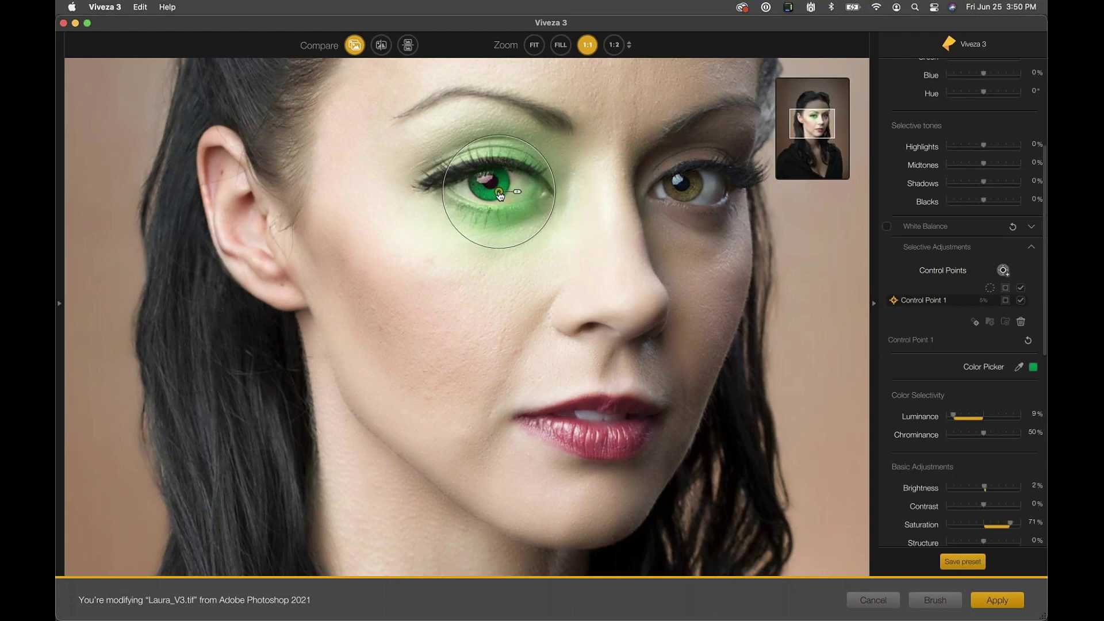
pyautogui.doubleClick(954, 414)
pyautogui.moveTo(985, 418)
pyautogui.mouseDown()
pyautogui.moveTo(959, 419)
pyautogui.moveTo(988, 419)
pyautogui.mouseUp()
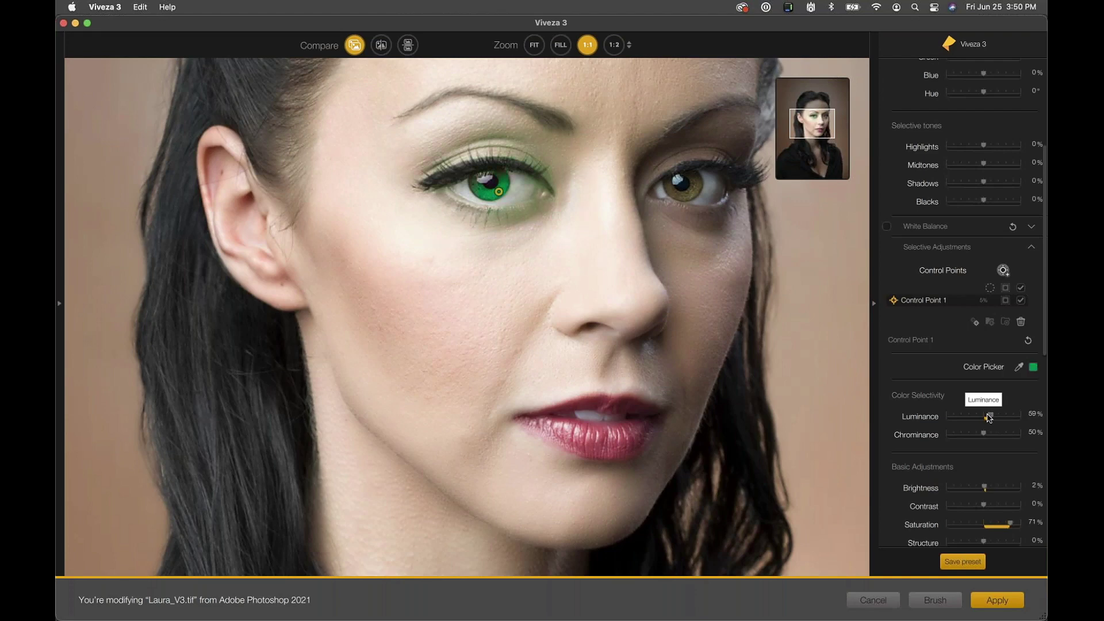
pyautogui.moveTo(991, 417); pyautogui.dragTo(1022, 418)
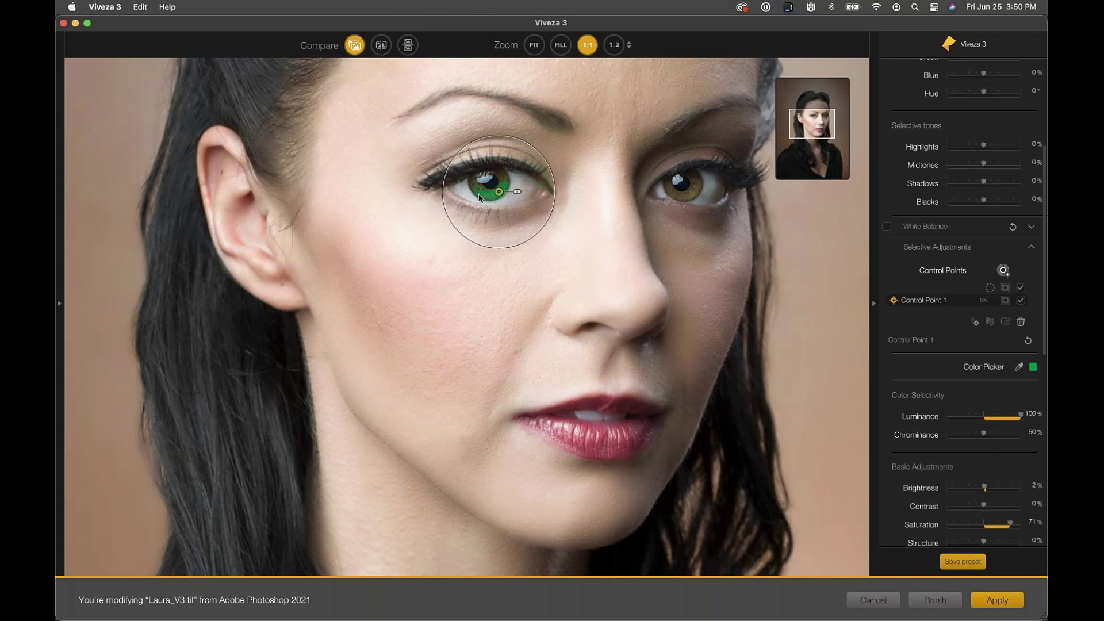
pyautogui.moveTo(1020, 418); pyautogui.dragTo(993, 424)
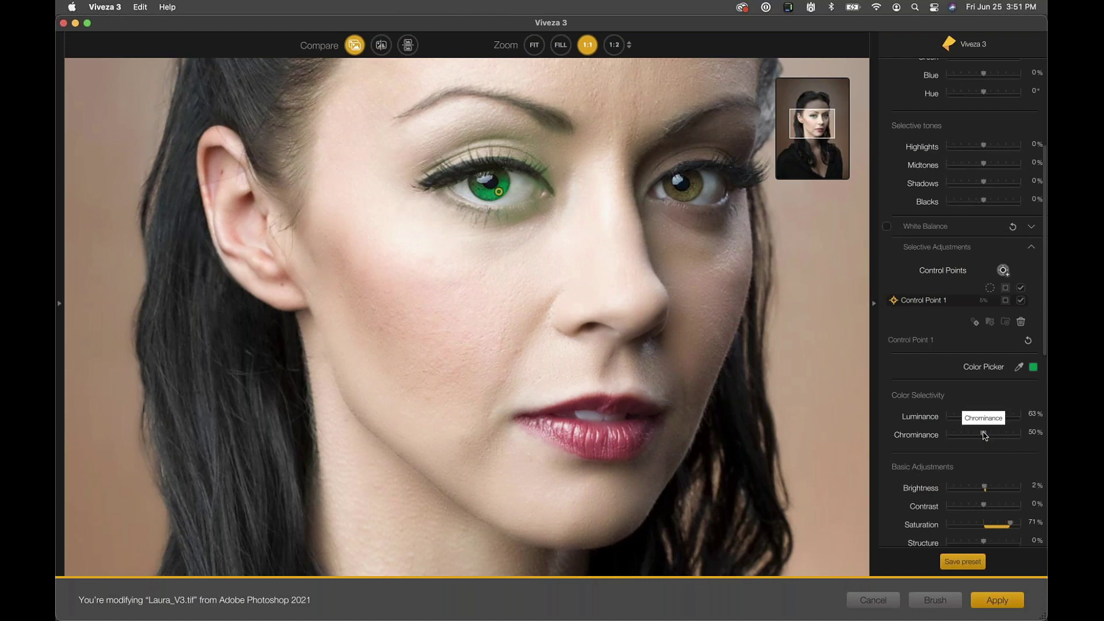
# Test Chrominance and Luminance selectivity values, then reset both to 50%.
pyautogui.moveTo(984, 435); pyautogui.dragTo(968, 438)
pyautogui.moveTo(963, 438); pyautogui.dragTo(989, 418)
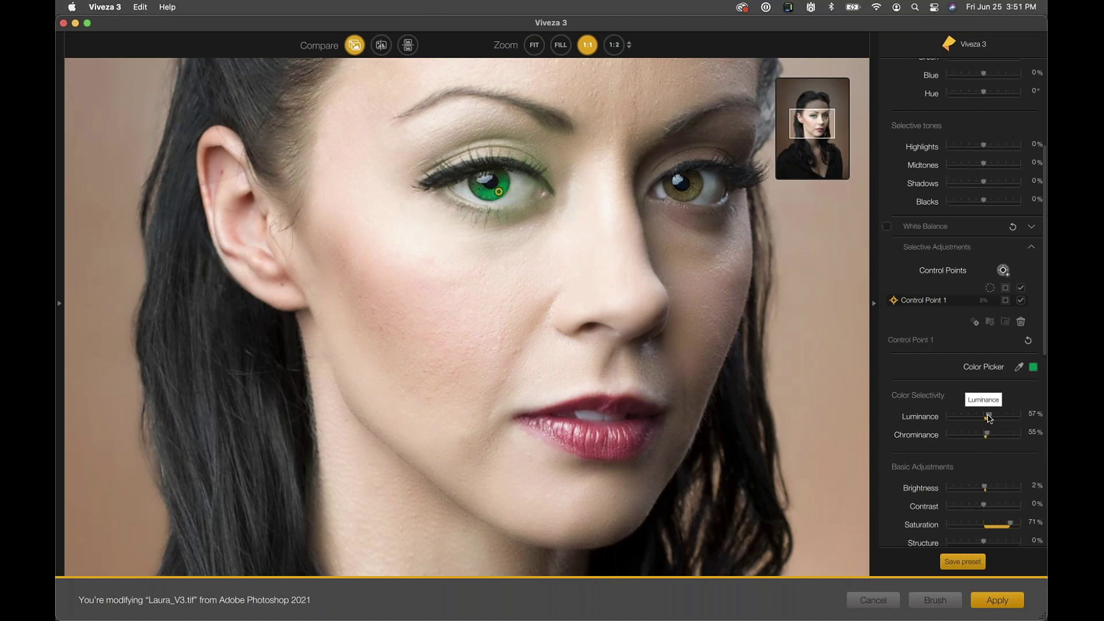
pyautogui.moveTo(989, 418)
pyautogui.mouseDown()
pyautogui.moveTo(988, 435)
pyautogui.moveTo(990, 419)
pyautogui.mouseUp()
pyautogui.moveTo(991, 418); pyautogui.dragTo(989, 436)
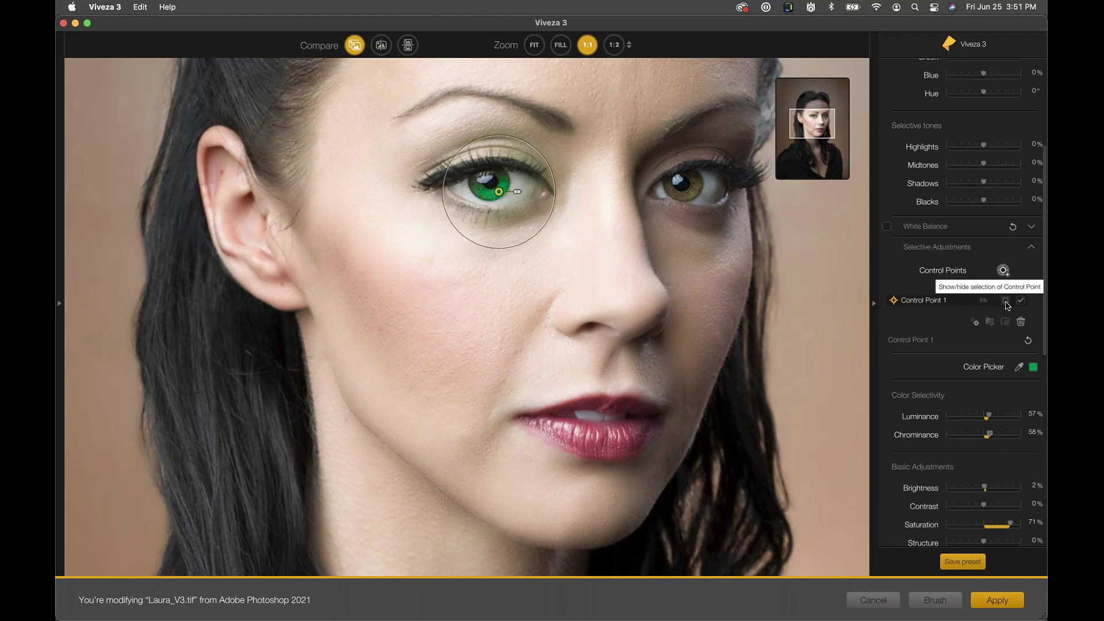
pyautogui.doubleClick(989, 418)
pyautogui.doubleClick(987, 436)
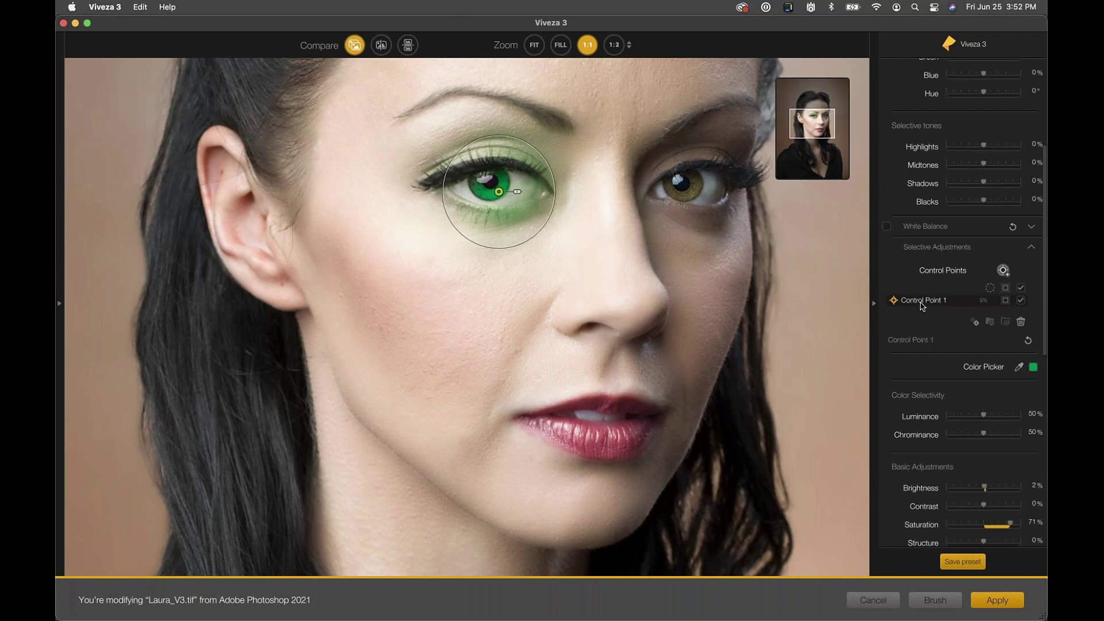
# Show Control Point 1's selection mask and re-centre the point on the left iris at 10% size.
pyautogui.click(1004, 305)
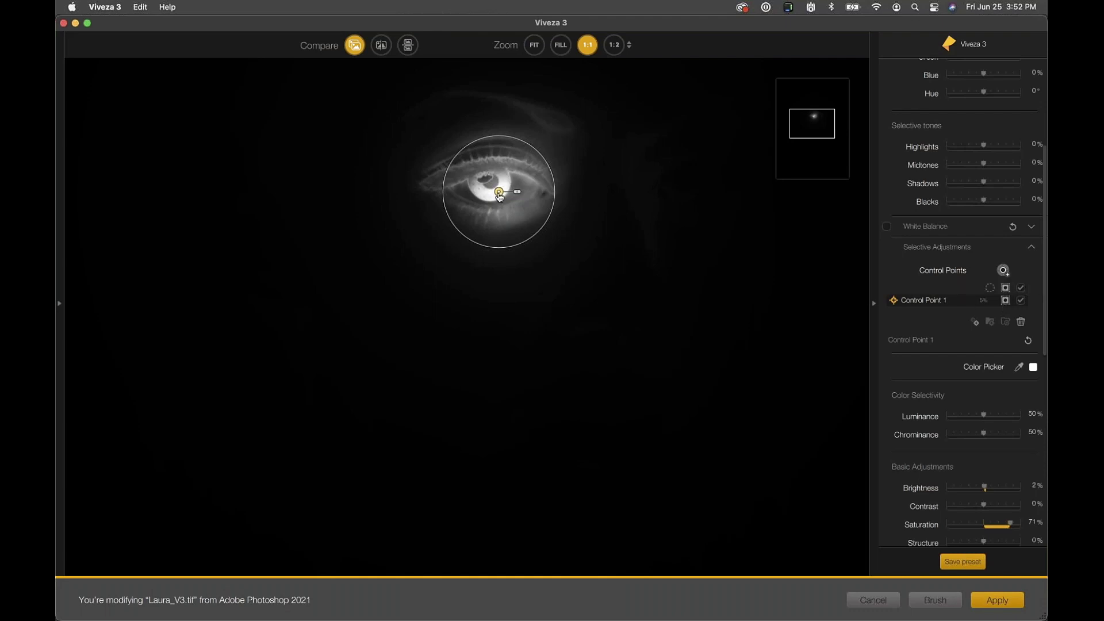
pyautogui.moveTo(498, 195)
pyautogui.mouseDown()
pyautogui.moveTo(469, 191)
pyautogui.moveTo(501, 195)
pyautogui.mouseUp()
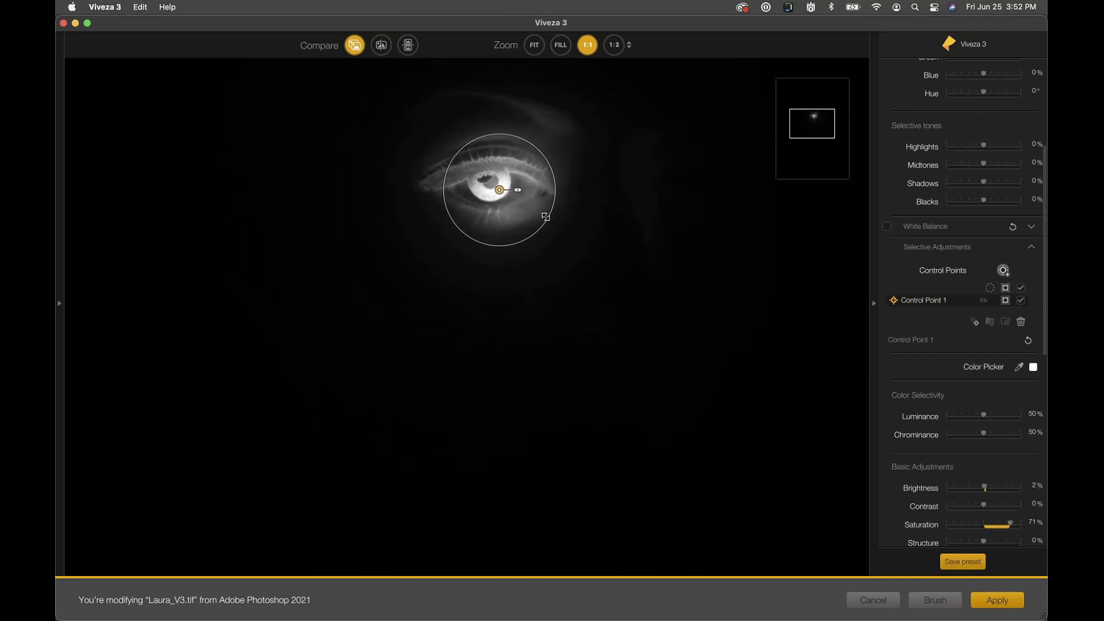
pyautogui.moveTo(546, 217)
pyautogui.mouseDown()
pyautogui.moveTo(601, 236)
pyautogui.moveTo(538, 213)
pyautogui.moveTo(547, 217)
pyautogui.mouseUp()
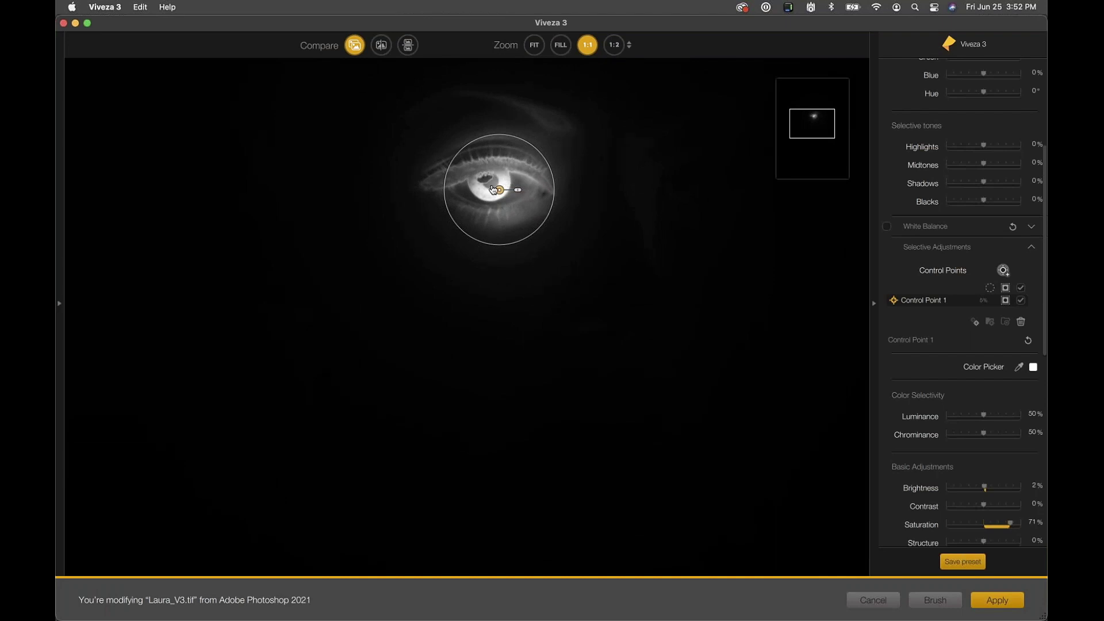
pyautogui.moveTo(500, 193); pyautogui.dragTo(499, 194)
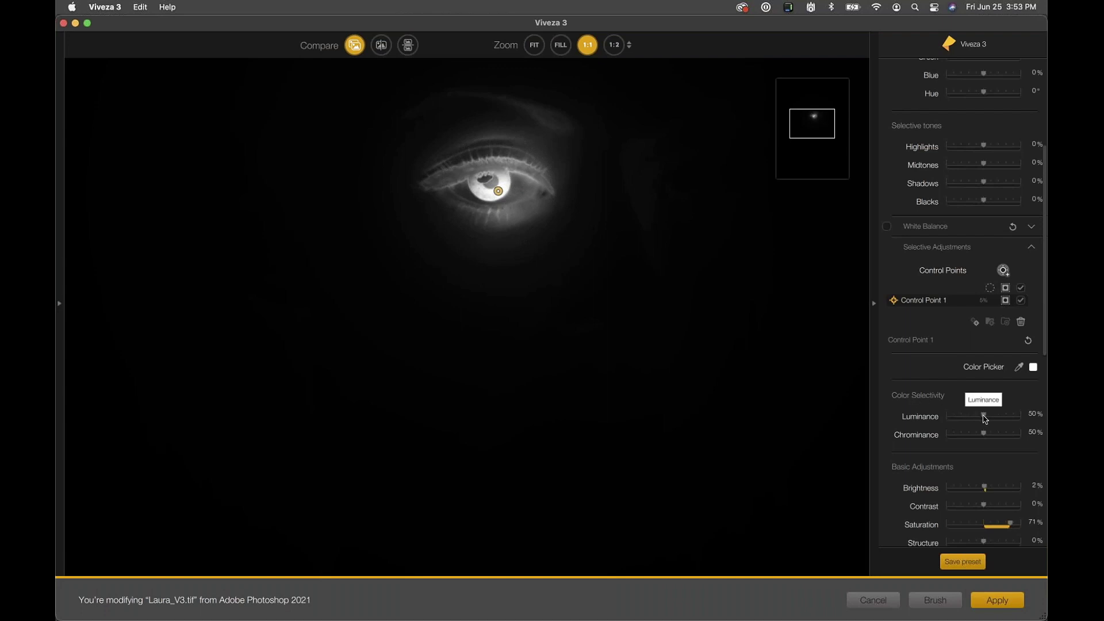
# Set the eye point's Luminance selectivity to 55% and Chrominance to 0%.
pyautogui.moveTo(984, 418)
pyautogui.mouseDown()
pyautogui.moveTo(1007, 419)
pyautogui.moveTo(986, 417)
pyautogui.mouseUp()
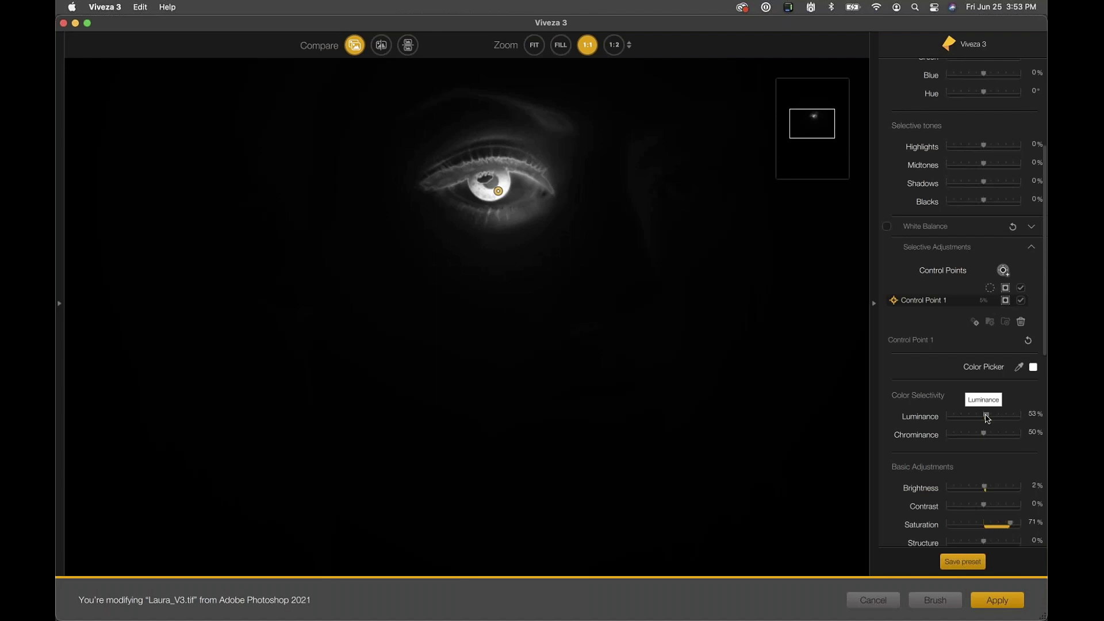
pyautogui.moveTo(987, 418); pyautogui.dragTo(987, 419)
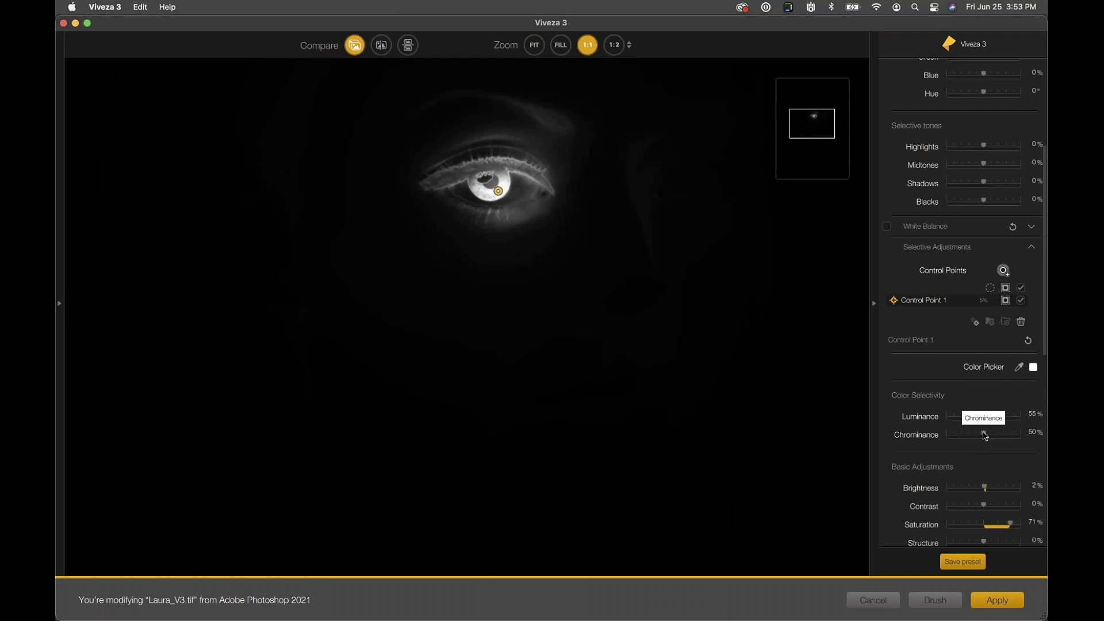
pyautogui.moveTo(984, 435); pyautogui.dragTo(931, 437)
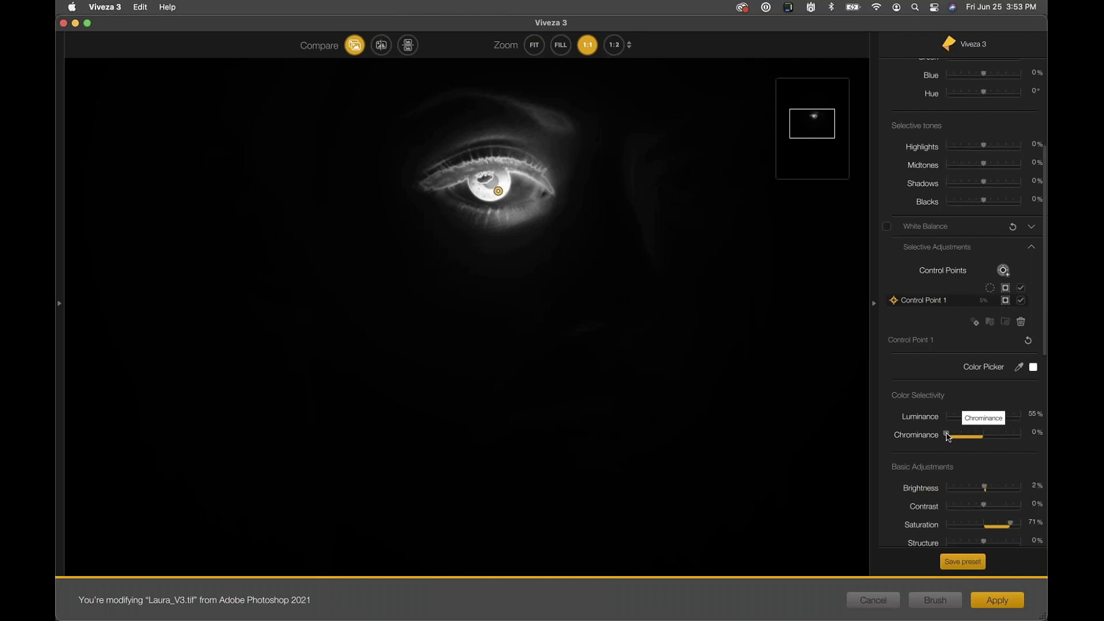
# Raise the eye point's Chrominance selectivity to 51% and settle Luminance at 54%.
pyautogui.moveTo(947, 437); pyautogui.dragTo(1046, 412)
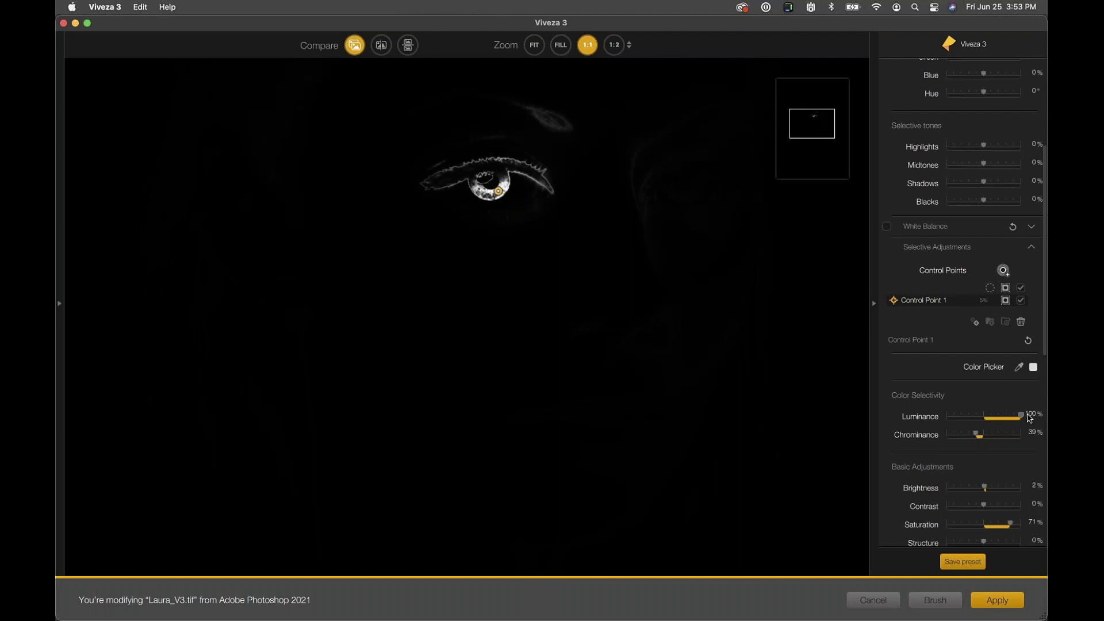
pyautogui.click(1019, 418)
pyautogui.moveTo(1019, 418); pyautogui.dragTo(983, 418)
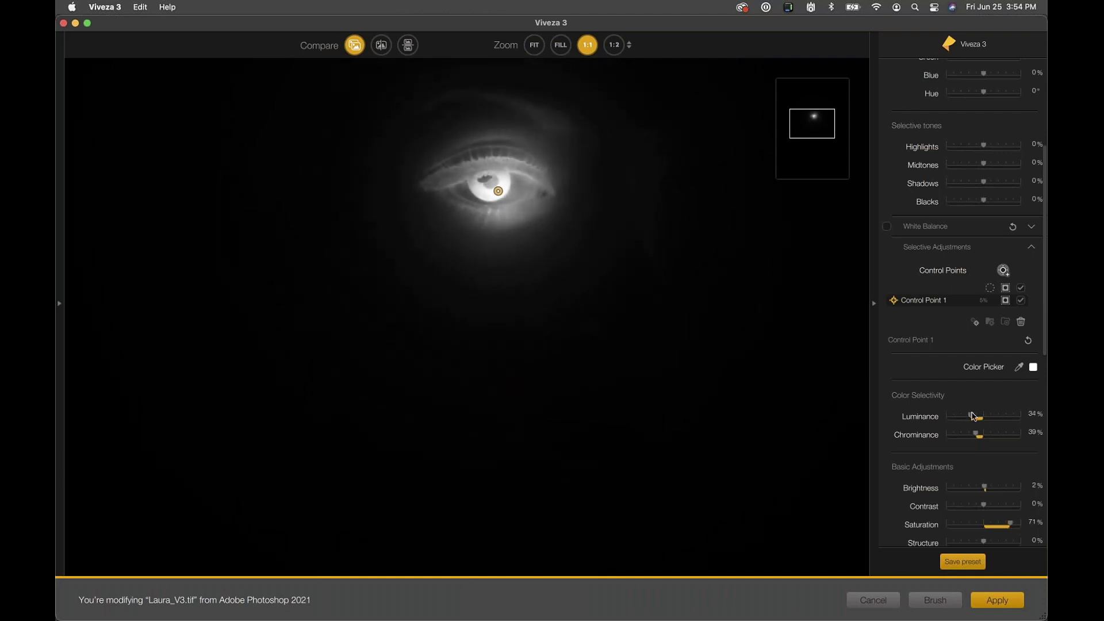
pyautogui.moveTo(983, 416); pyautogui.dragTo(984, 433)
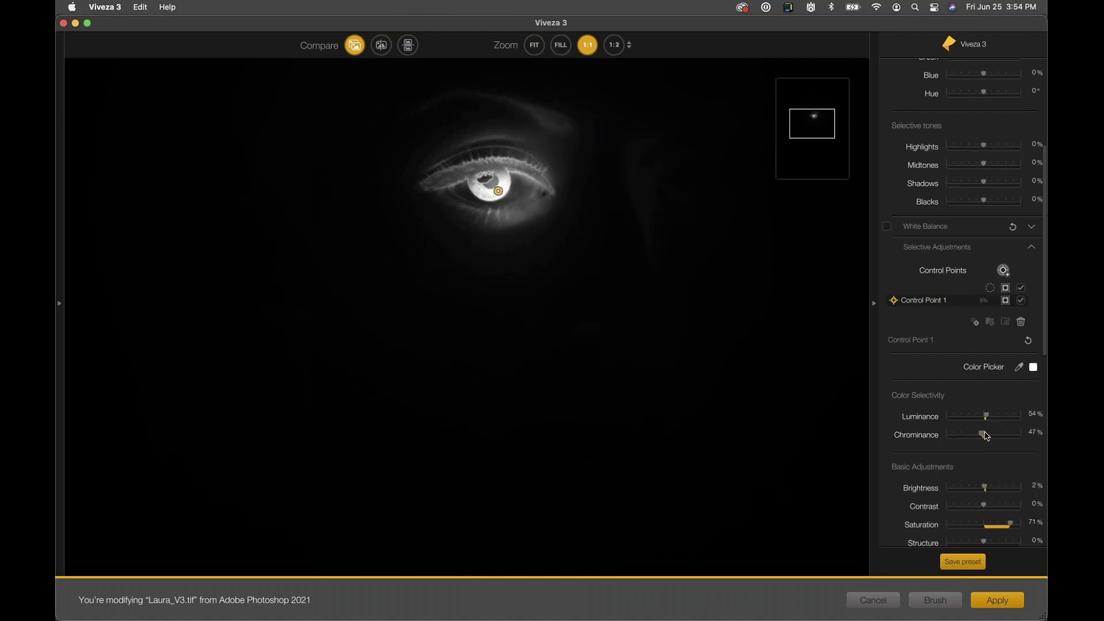
pyautogui.moveTo(1004, 305)
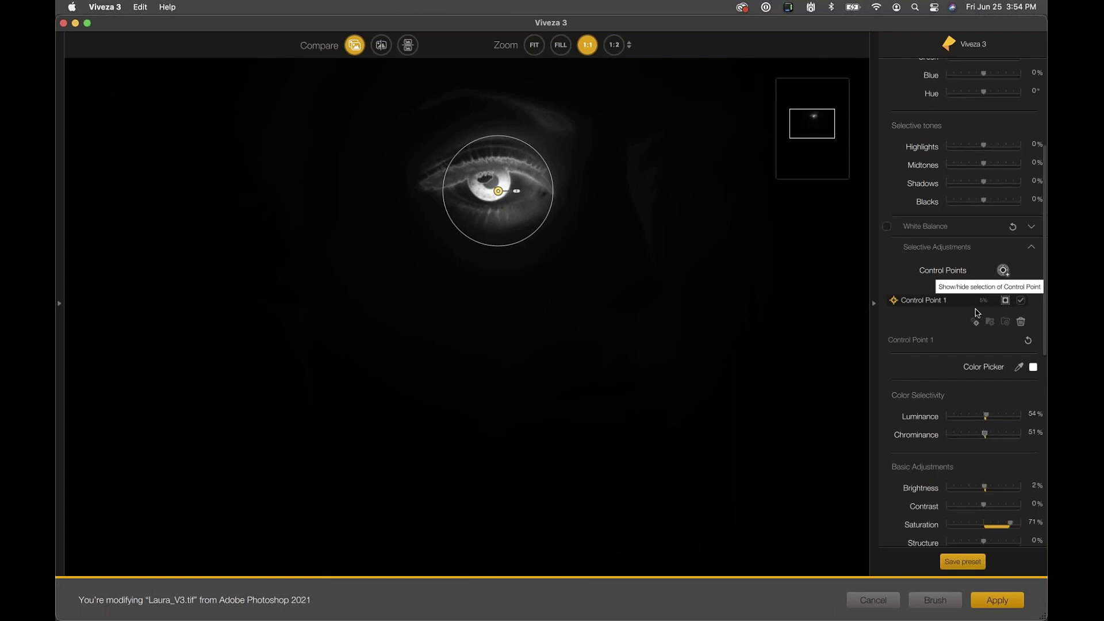
# Hide the mask to show the colour portrait and resize Control Point 1 to 5% around the iris.
pyautogui.click(1004, 301)
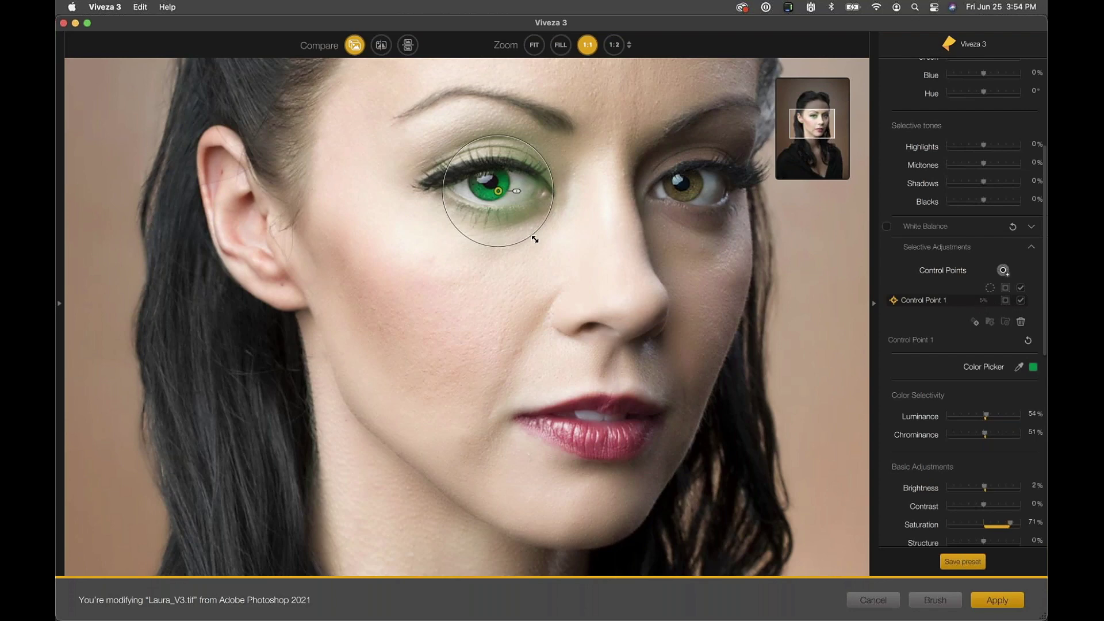
pyautogui.moveTo(535, 239); pyautogui.dragTo(503, 240)
# Add Control Point 3 below the left eye and duplicate the eye point onto the right eye.
pyautogui.click(1003, 271)
pyautogui.click(514, 211)
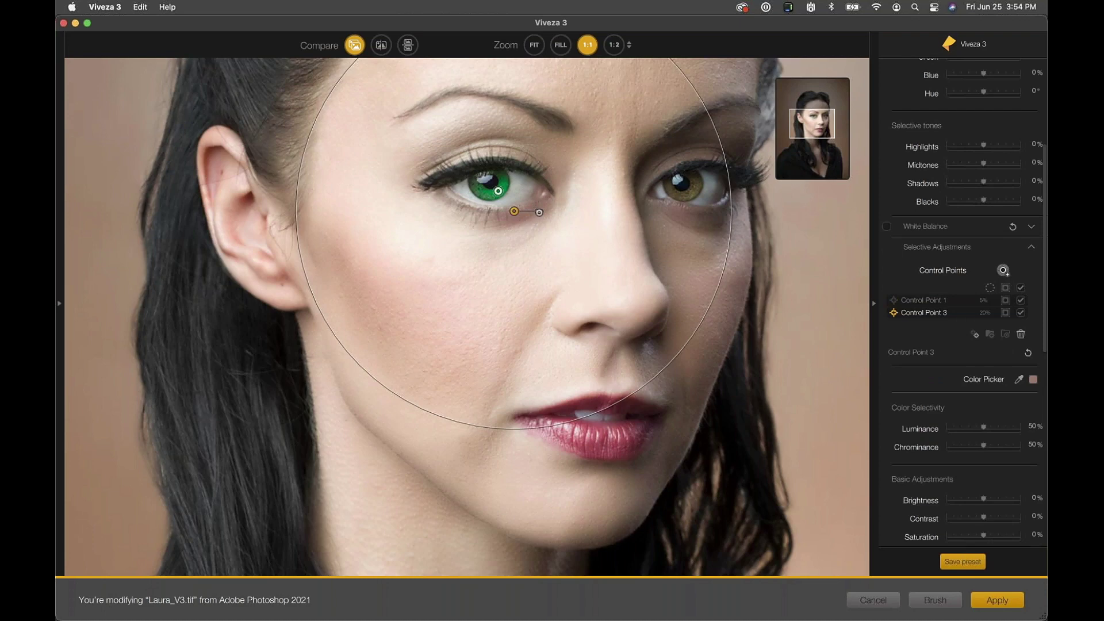
pyautogui.moveTo(538, 210)
pyautogui.mouseDown()
pyautogui.moveTo(526, 209)
pyautogui.moveTo(536, 209)
pyautogui.mouseUp()
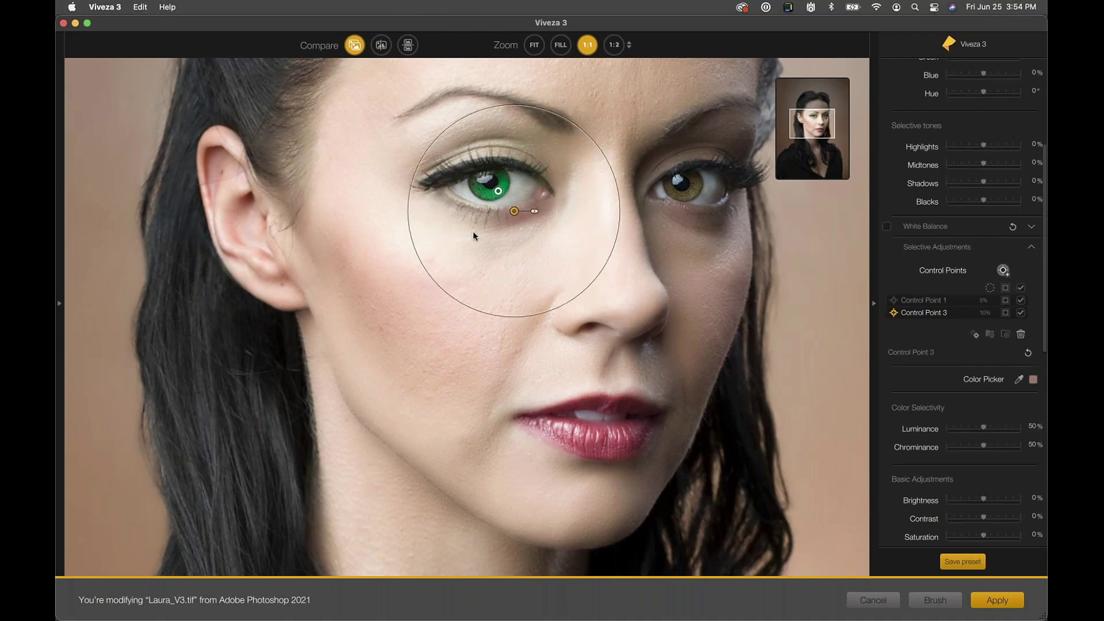
pyautogui.click(498, 194)
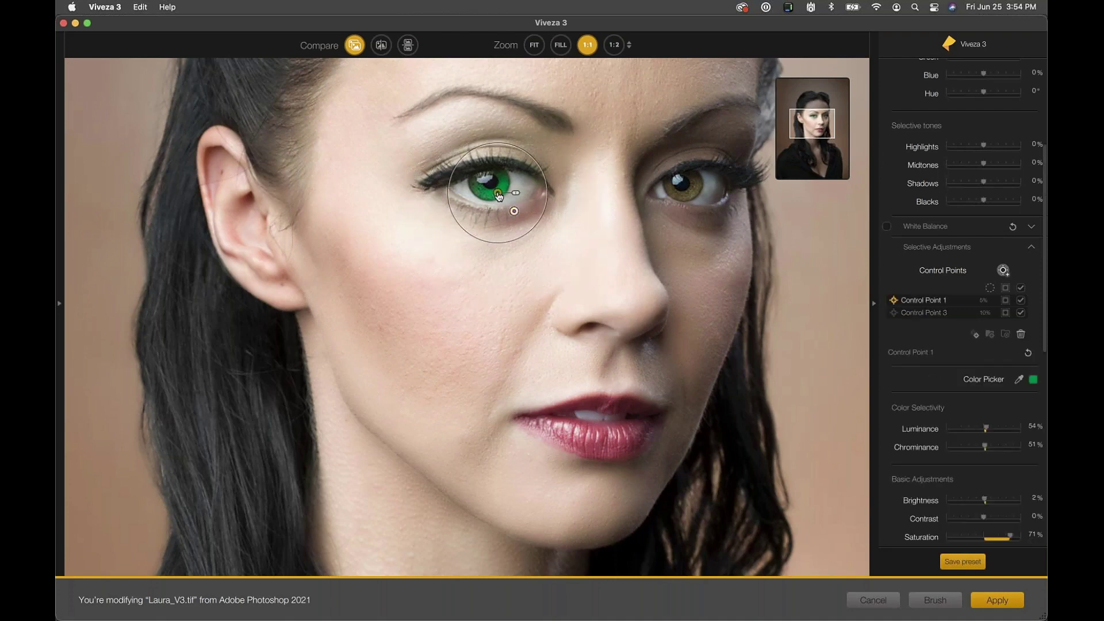
pyautogui.press('super+d')
pyautogui.moveTo(497, 194); pyautogui.dragTo(694, 198)
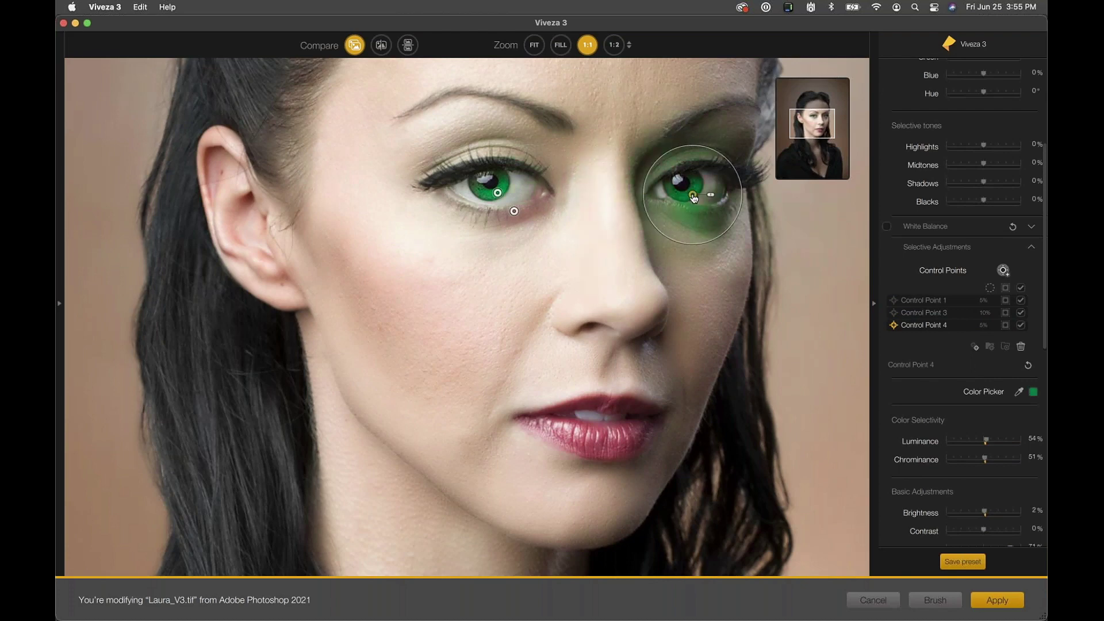
# Add Control Point 5 below the right eye, shrink it to 6%, then delete it.
pyautogui.click(603, 212)
pyautogui.moveTo(603, 212); pyautogui.dragTo(695, 226)
pyautogui.moveTo(598, 279); pyautogui.dragTo(659, 229)
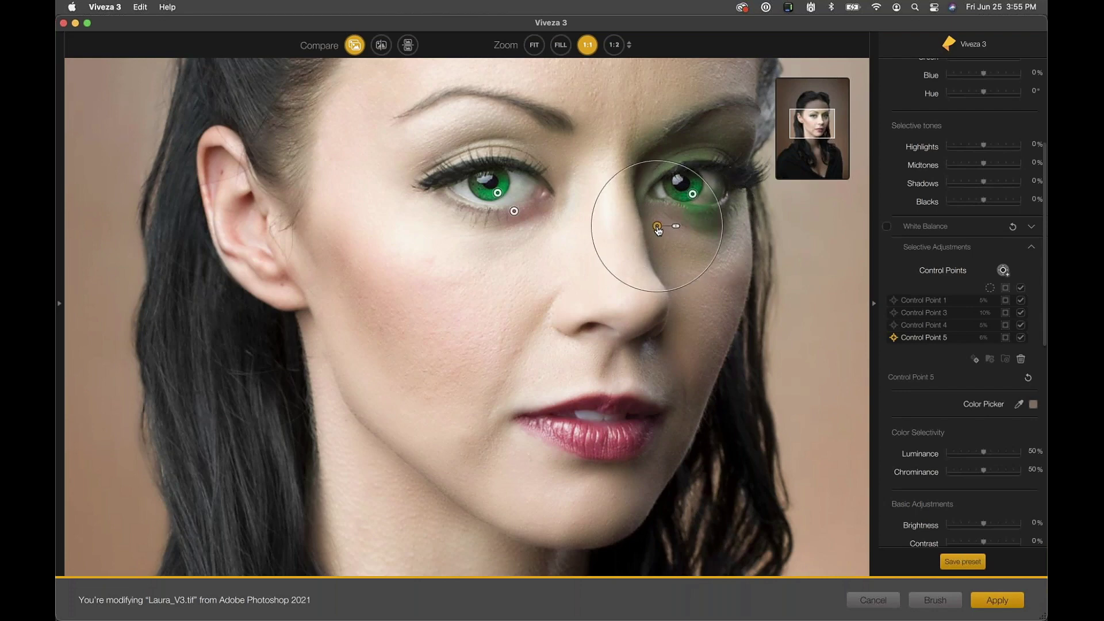
pyautogui.click(1021, 360)
pyautogui.click(651, 336)
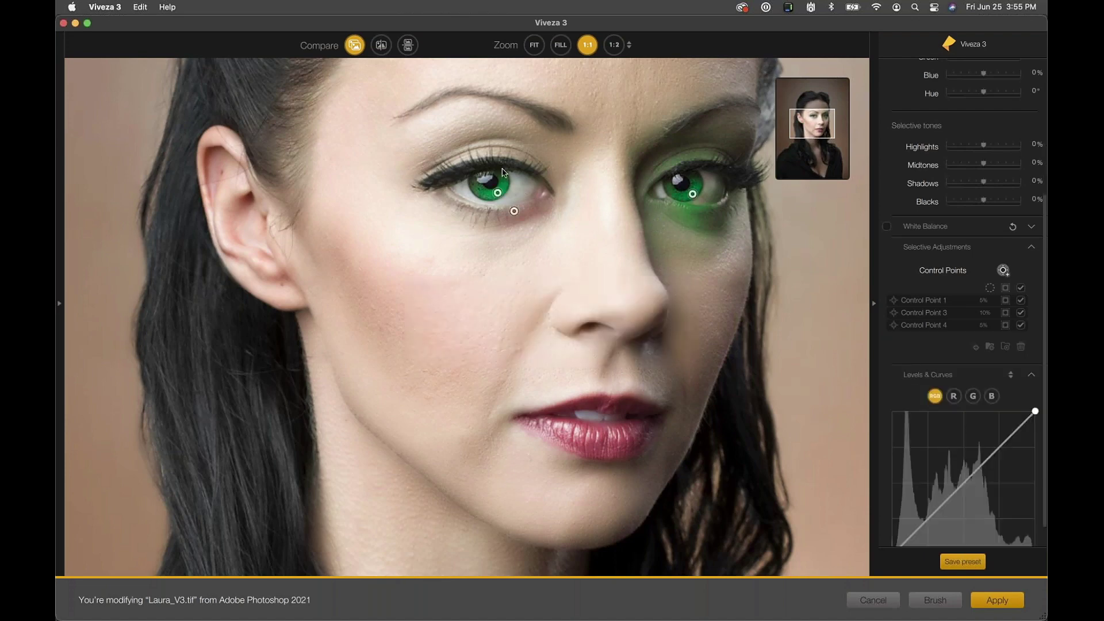
# Enlarge Control Point 1 to 10% and send the edit to Photoshop as a black-masked Nik layer.
pyautogui.click(496, 194)
pyautogui.click(497, 194)
pyautogui.click(498, 195)
pyautogui.moveTo(513, 195)
pyautogui.mouseDown()
pyautogui.moveTo(546, 194)
pyautogui.moveTo(514, 192)
pyautogui.mouseUp()
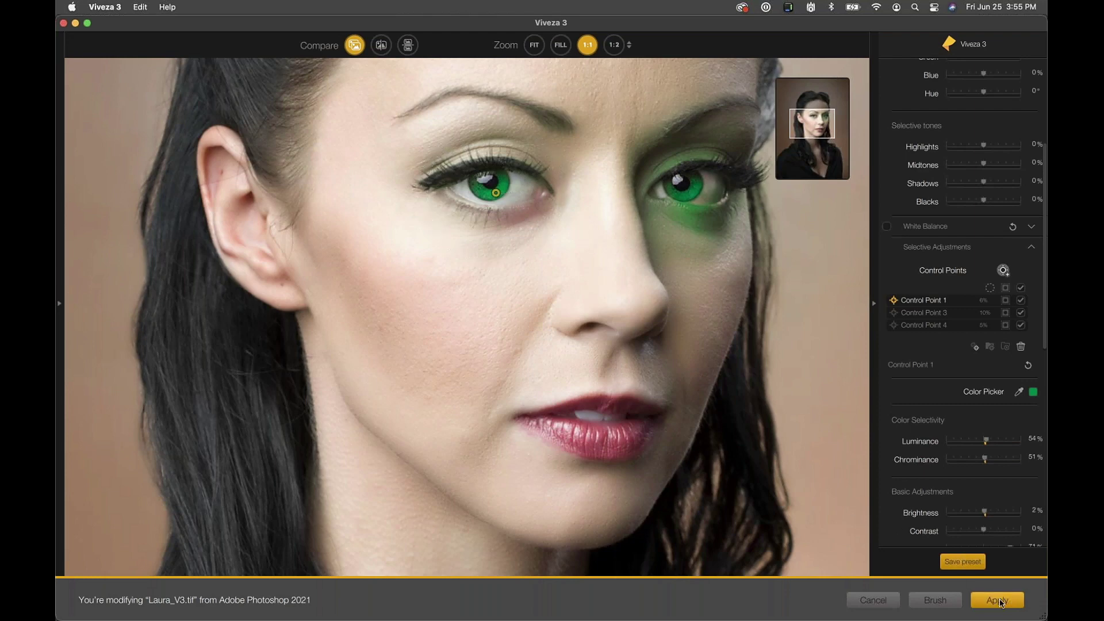
pyautogui.click(922, 601)
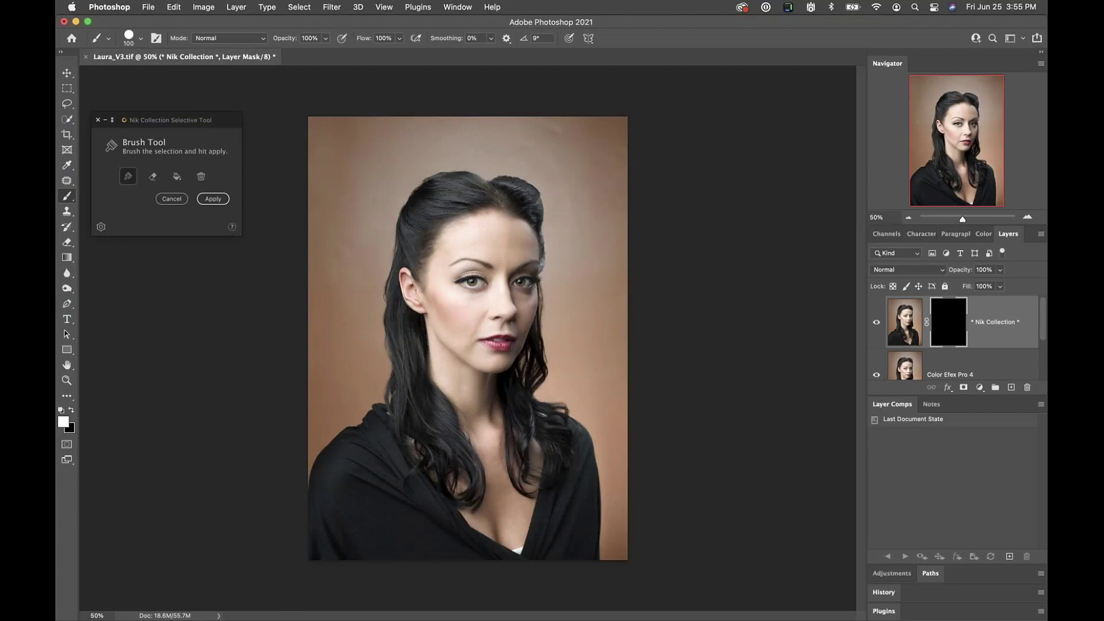
# Zoom to 200% on the face and set the Nik paint-in brush to 67 px.
pyautogui.click(489, 287)
pyautogui.press('super+plus')
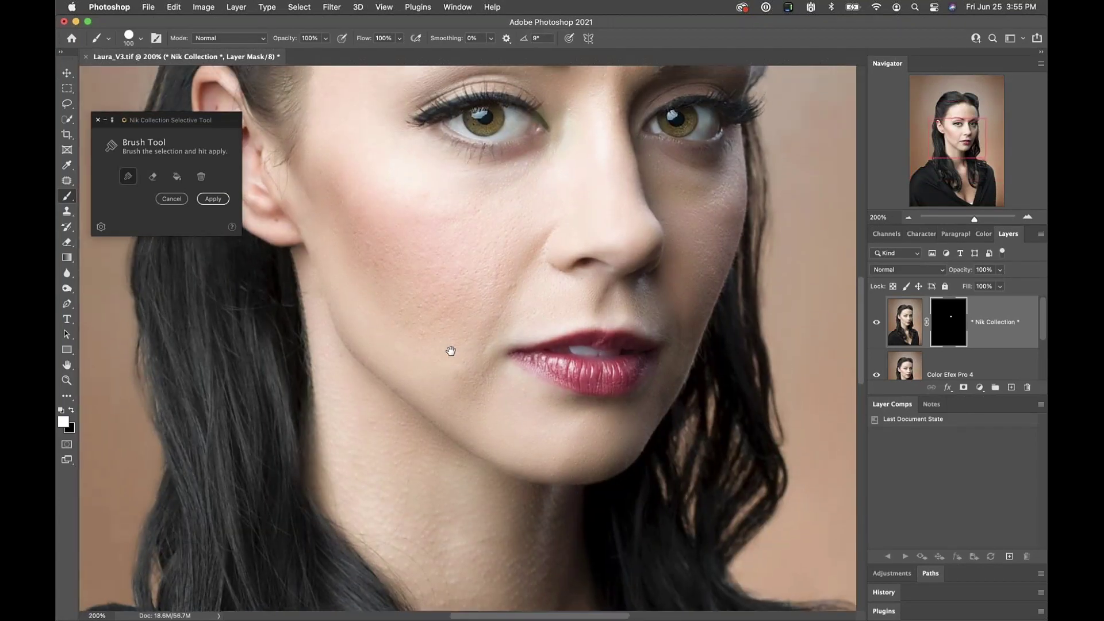
pyautogui.press('super+plus')
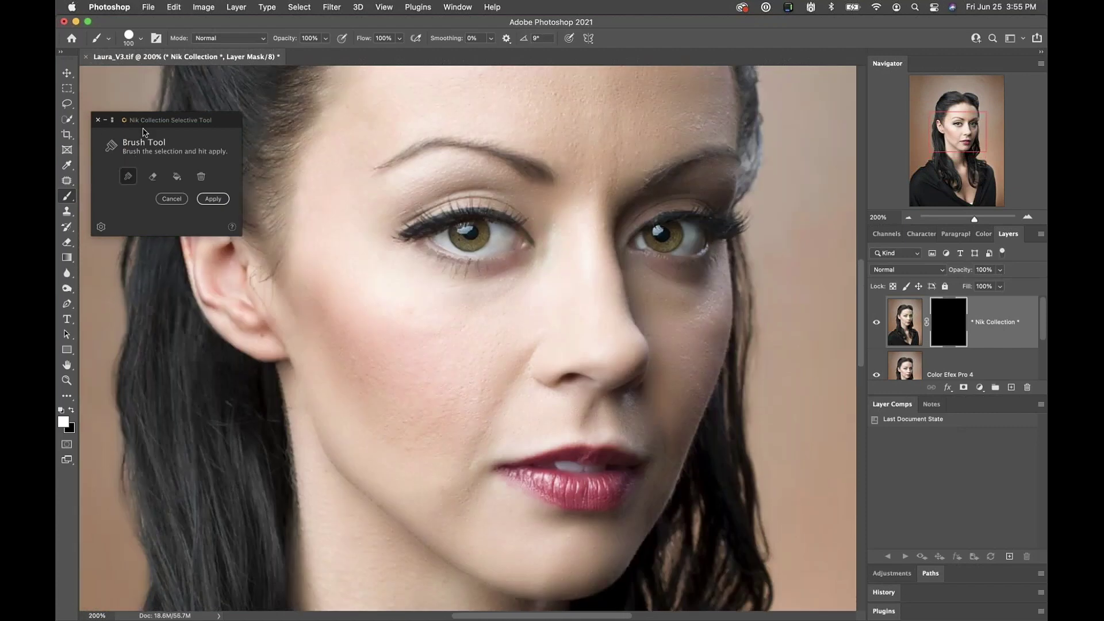
pyautogui.moveTo(145, 118)
pyautogui.mouseDown()
pyautogui.moveTo(216, 103)
pyautogui.moveTo(159, 90)
pyautogui.moveTo(170, 67)
pyautogui.moveTo(172, 82)
pyautogui.mouseUp()
pyautogui.click(187, 148)
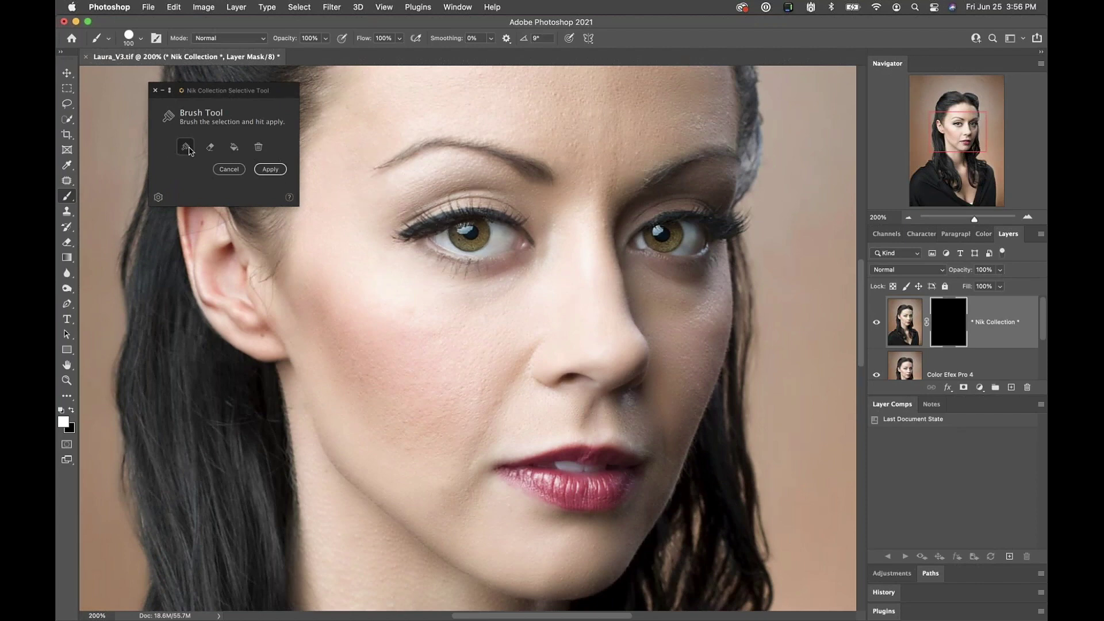
pyautogui.click(140, 38)
pyautogui.moveTo(158, 76); pyautogui.dragTo(146, 77)
pyautogui.press('Return')
# Paint the green effect into the left and right irises.
pyautogui.click(470, 233)
pyautogui.click(664, 235)
pyautogui.click(210, 147)
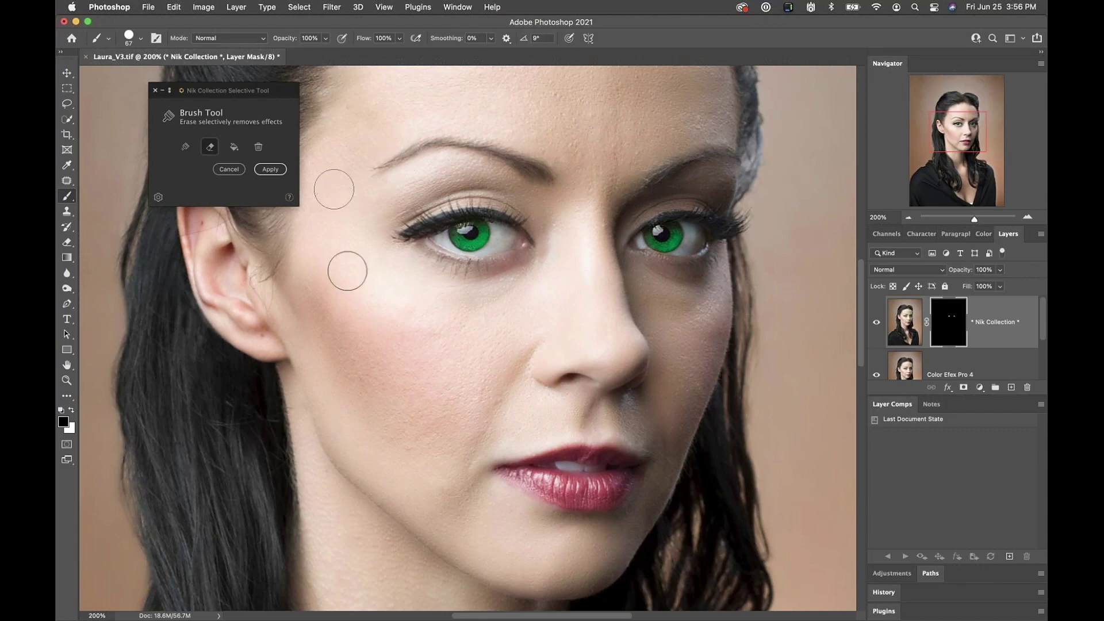
# Apply the painted mask, undo a stray brush dab, and collapse the Nik Collection panel.
pyautogui.click(266, 170)
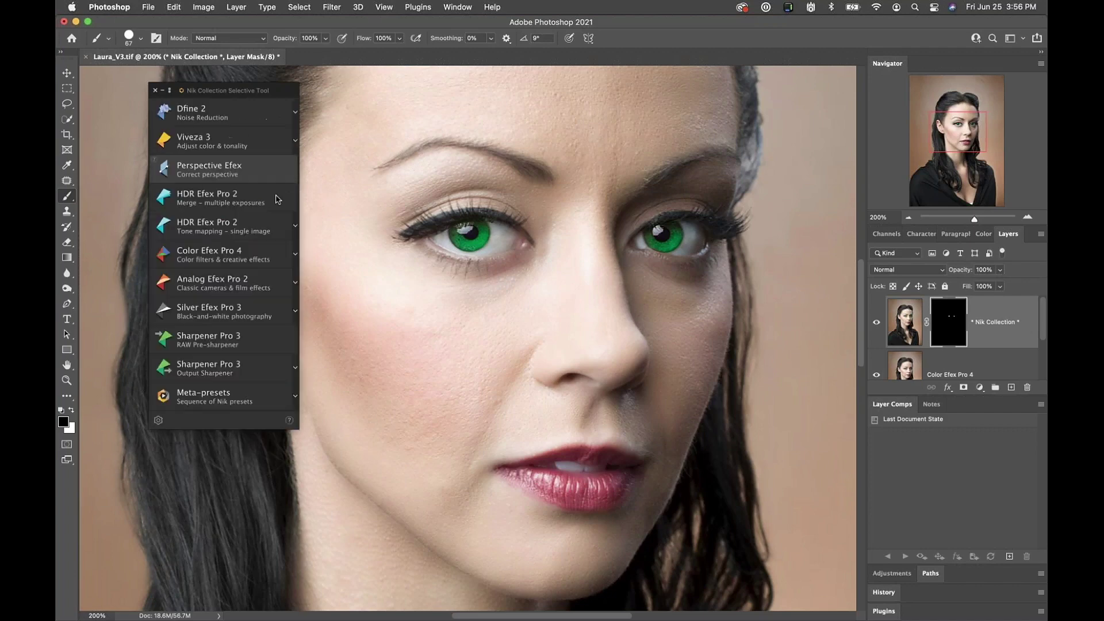
pyautogui.click(325, 185)
pyautogui.press('super+z')
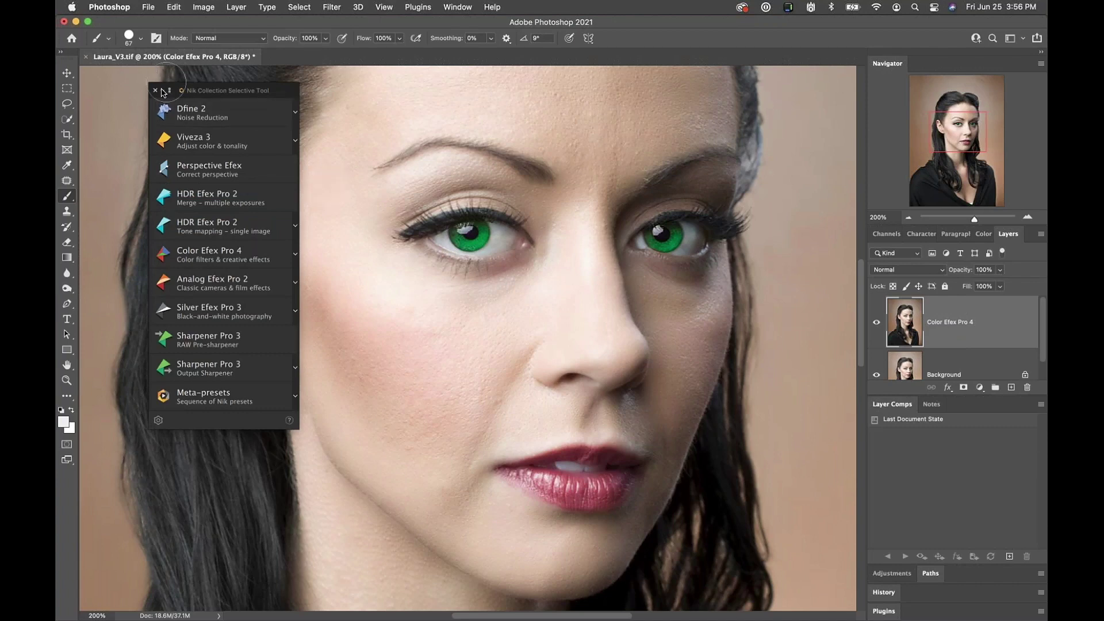
pyautogui.click(162, 91)
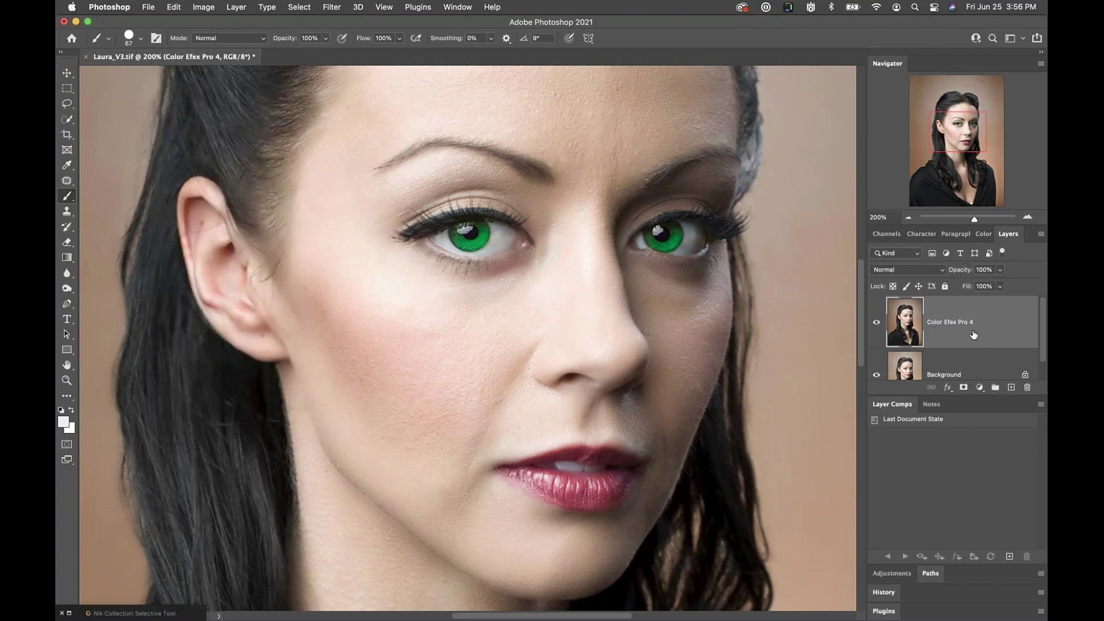
# Zoom out to show the whole portrait, then switch over to DxO PhotoLab 4.
pyautogui.doubleClick(978, 322)
pyautogui.press('super+minus')
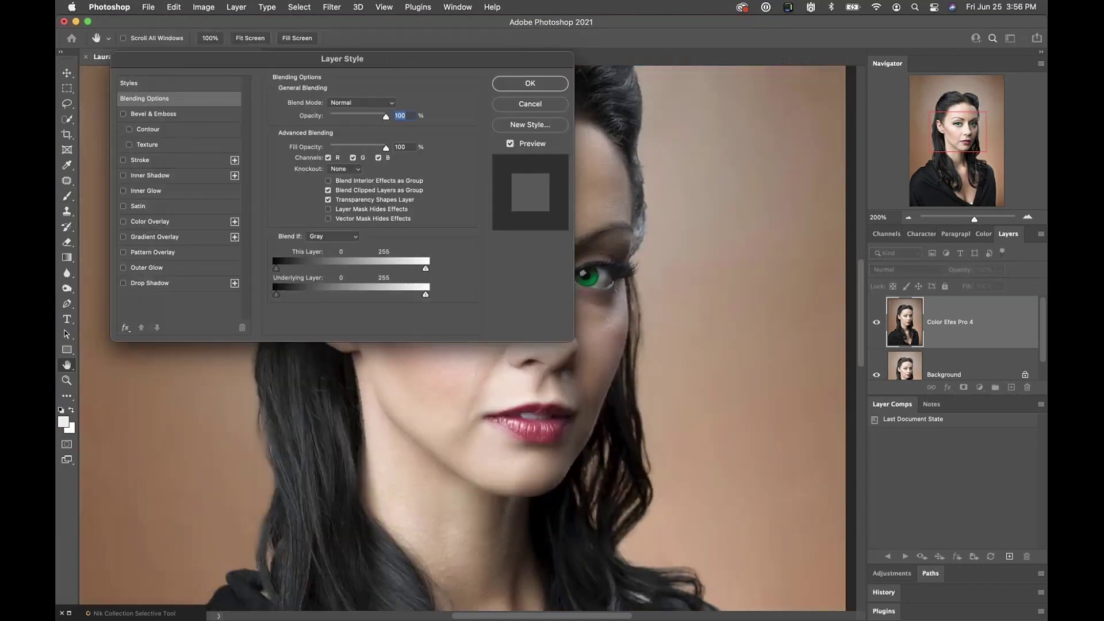
pyautogui.press('Return')
pyautogui.press('super+minus')
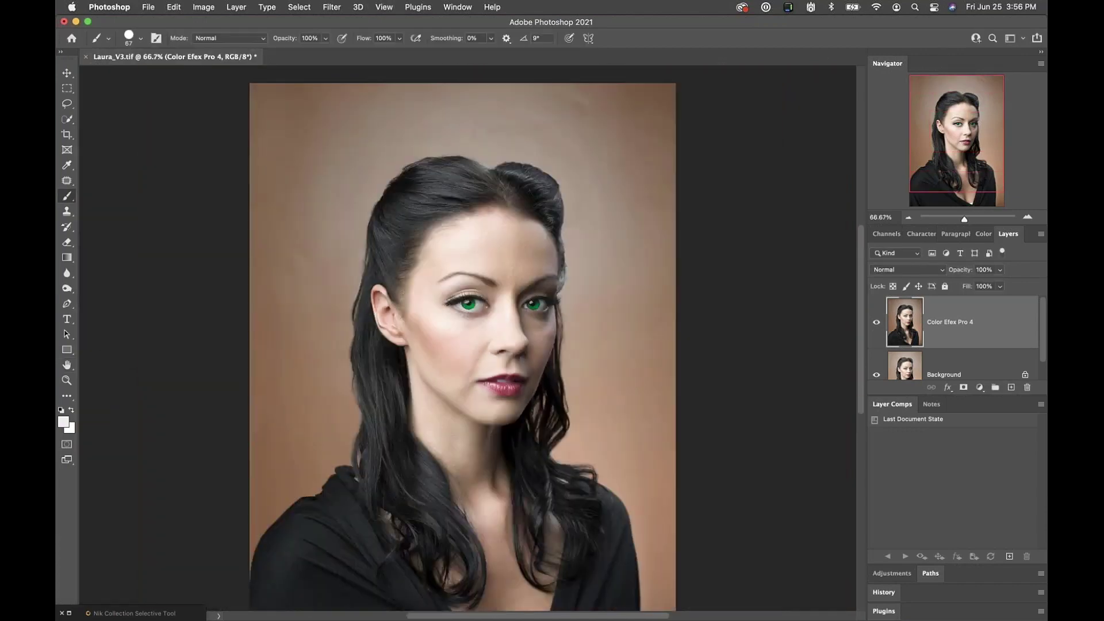
pyautogui.press('super+minus')
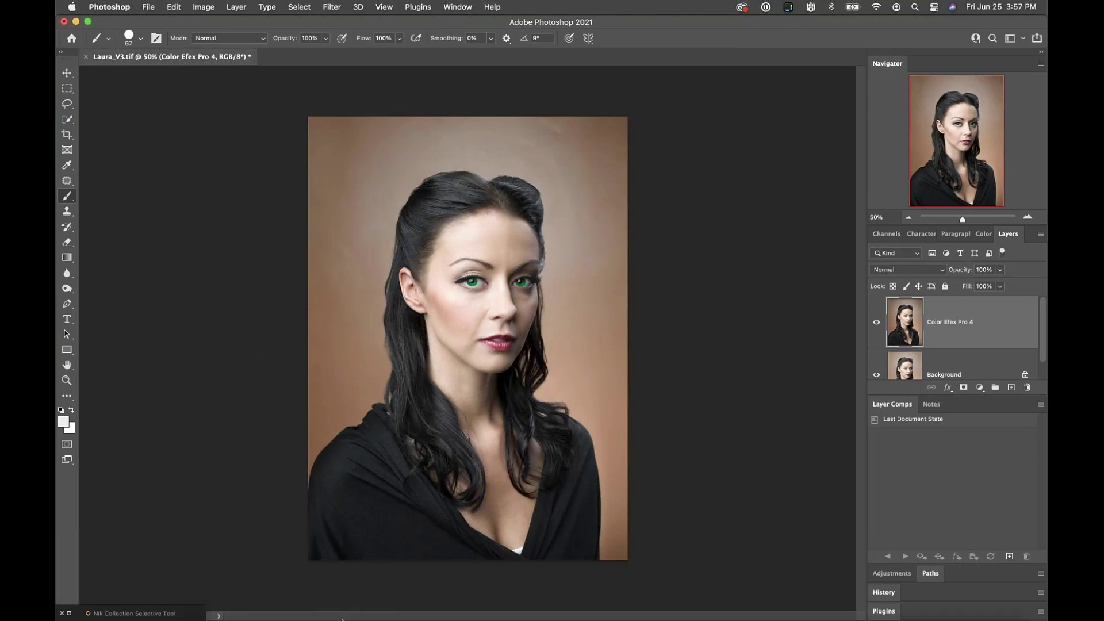
pyautogui.click(293, 601)
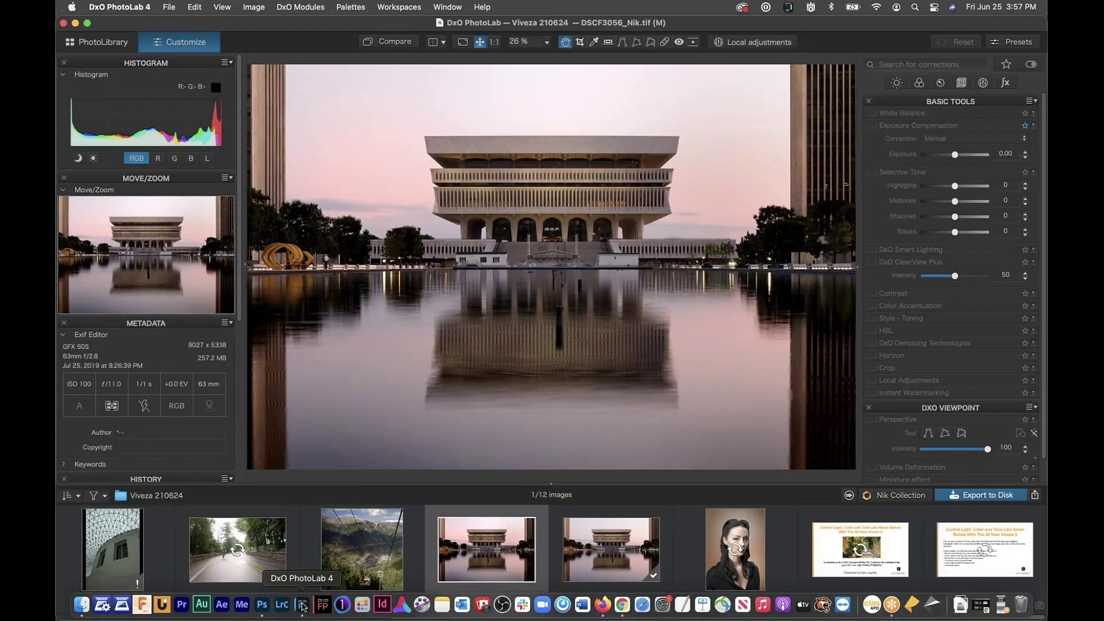
# Select _JMB7540.NEF and send it to Viveza 3 for editing.
pyautogui.click(354, 558)
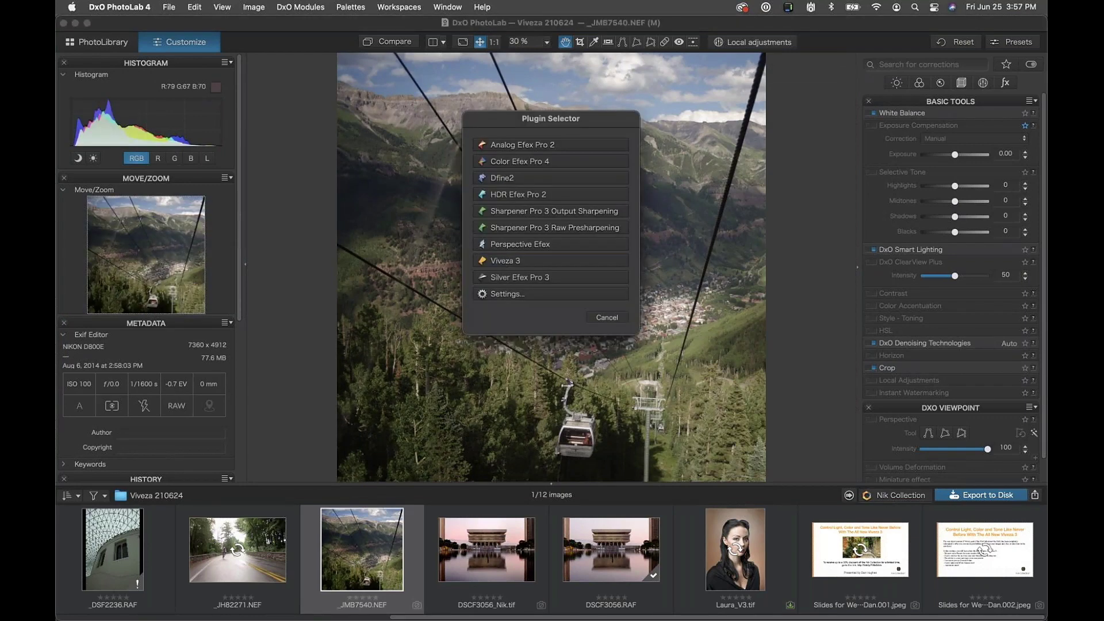
pyautogui.press('Return')
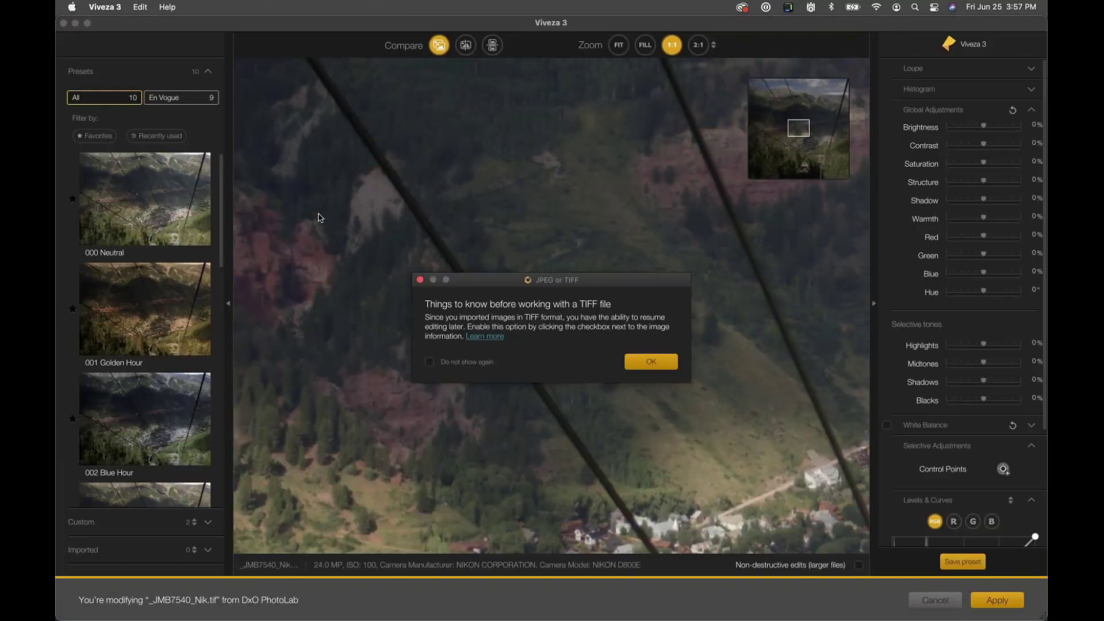
# Dismiss the TIFF notice, fit the gondola photo to the view, and hide the Presets panel.
pyautogui.click(651, 362)
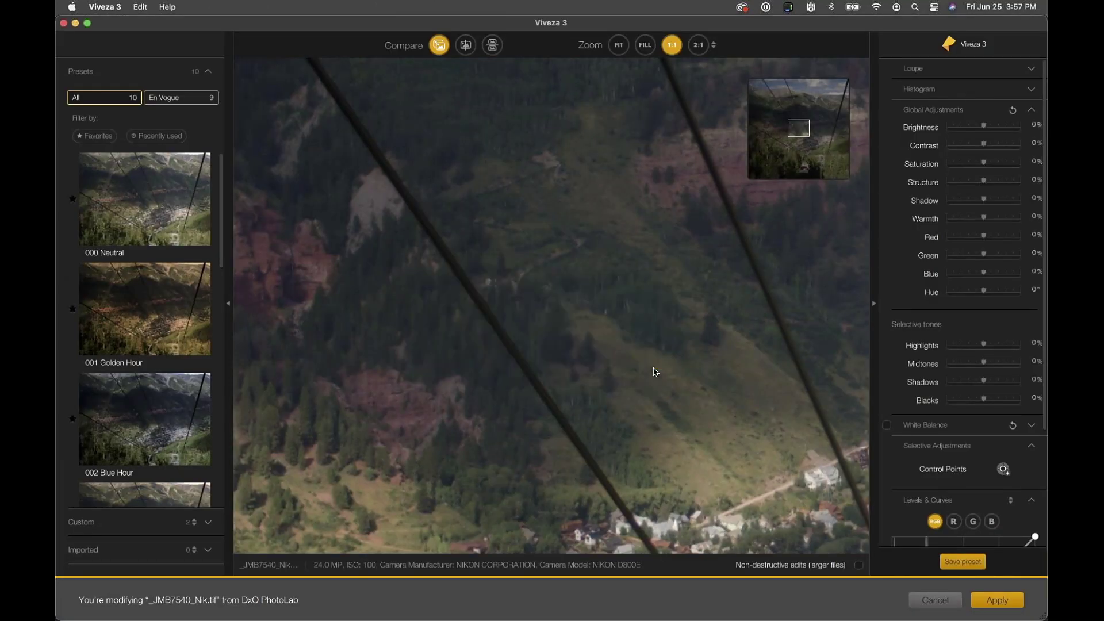
pyautogui.click(618, 45)
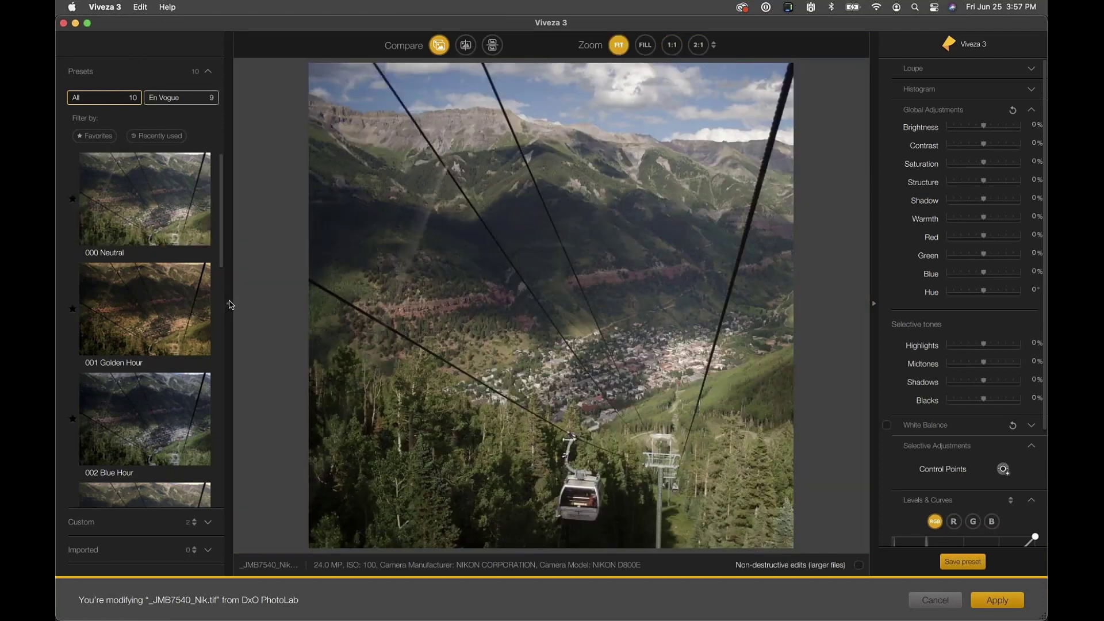
pyautogui.click(229, 307)
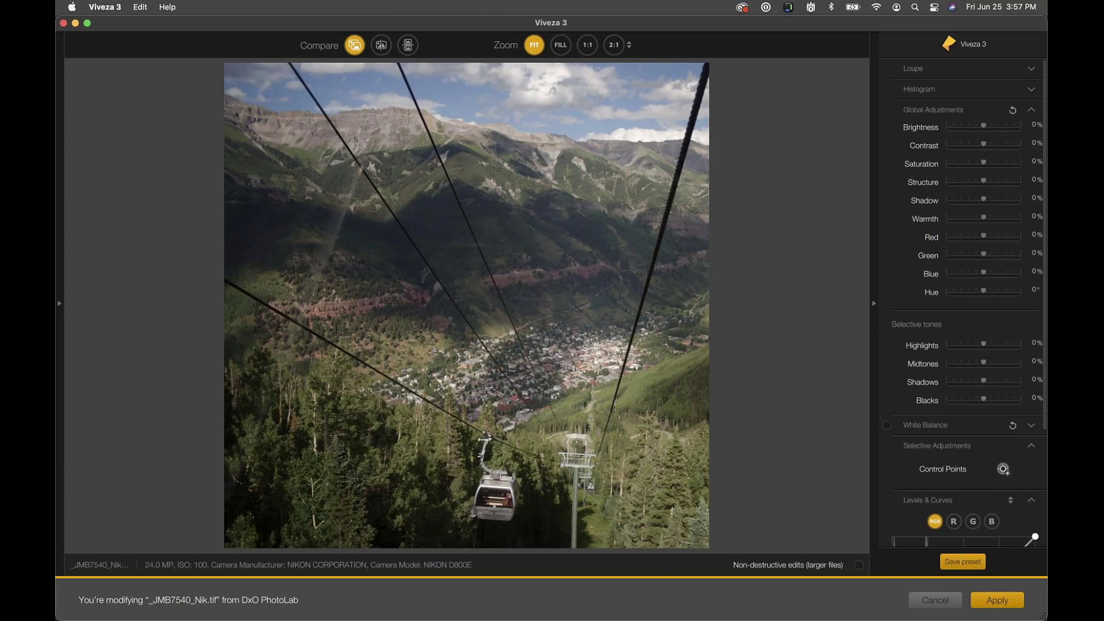
# Enlarge Control Point 1 in the upper-left sky, then add and enlarge Control Point 2 upper right.
pyautogui.moveTo(411, 94); pyautogui.dragTo(549, 118)
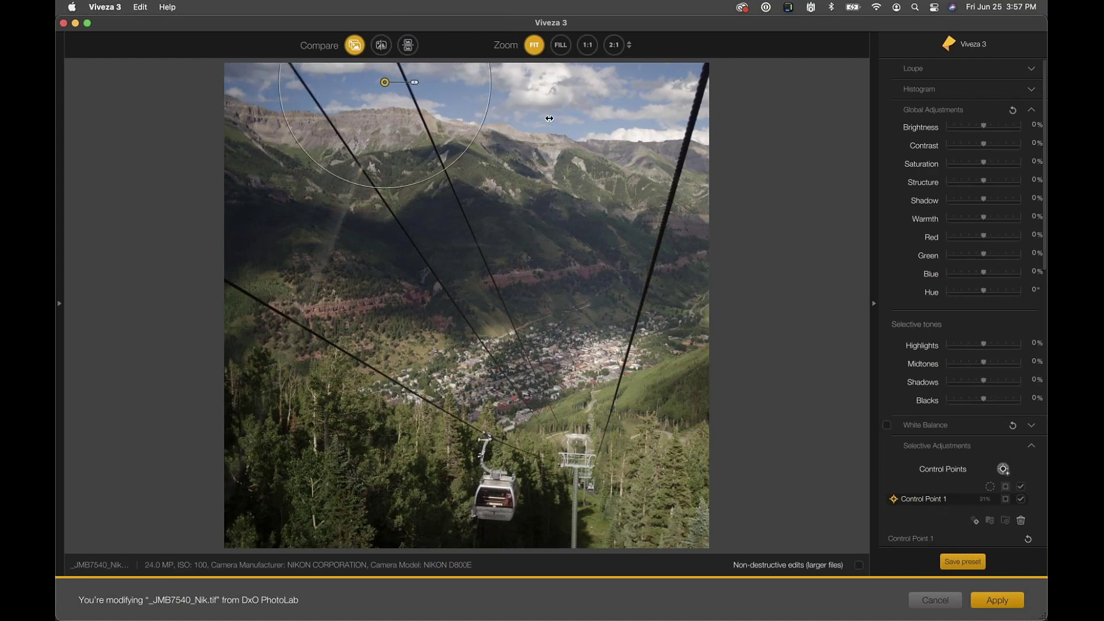
pyautogui.click(636, 105)
pyautogui.moveTo(664, 104); pyautogui.dragTo(672, 104)
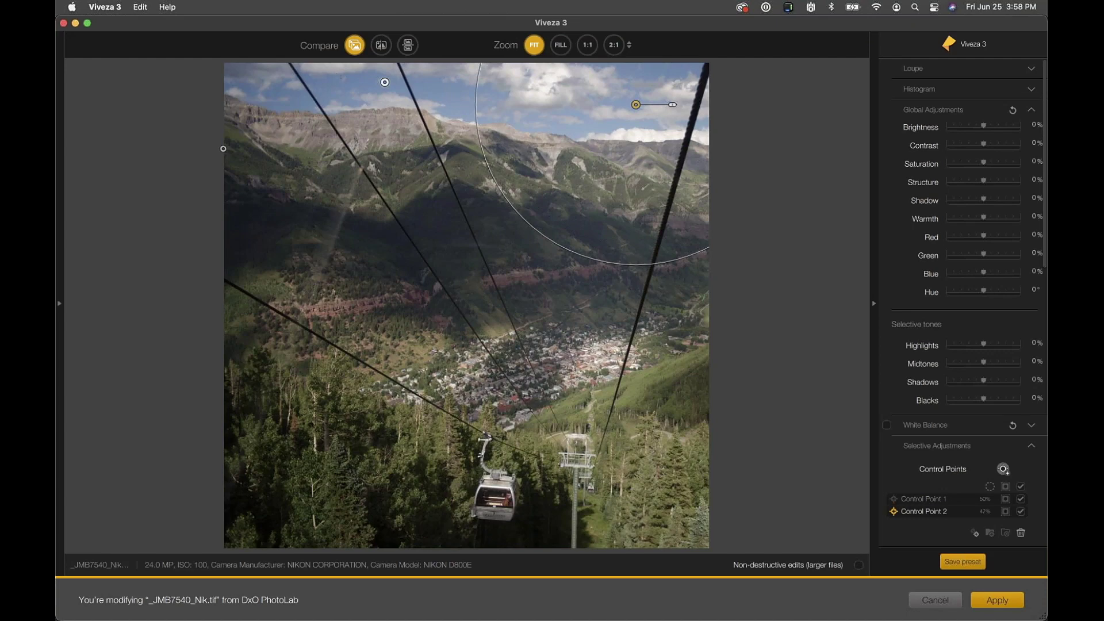
pyautogui.click(1003, 468)
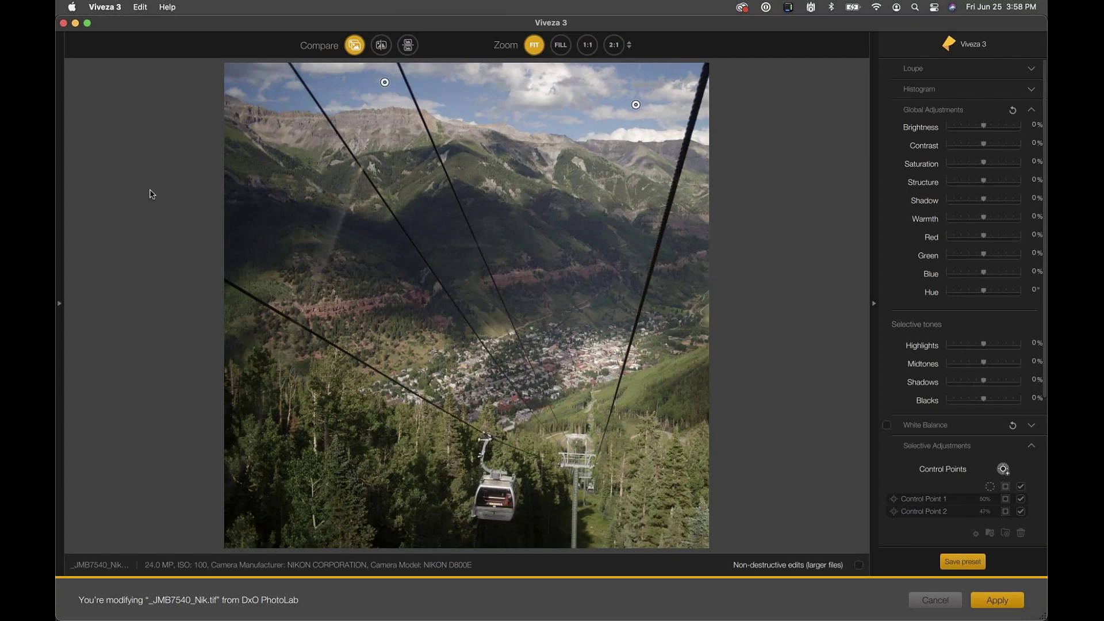
pyautogui.moveTo(385, 84)
pyautogui.click(910, 513)
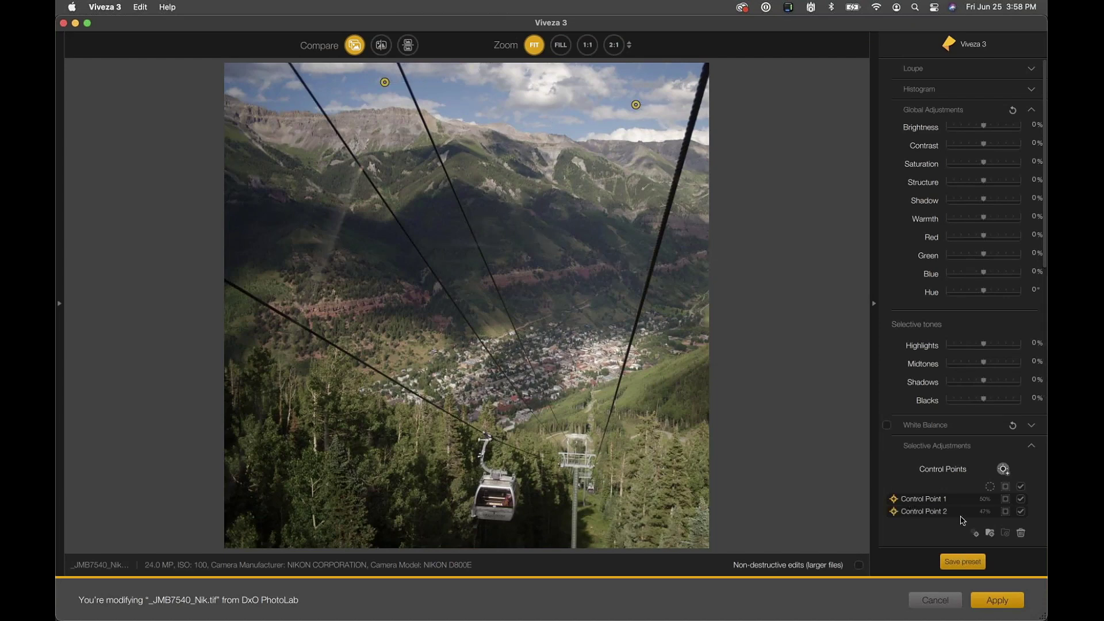
pyautogui.scroll(-5, 920, 482)
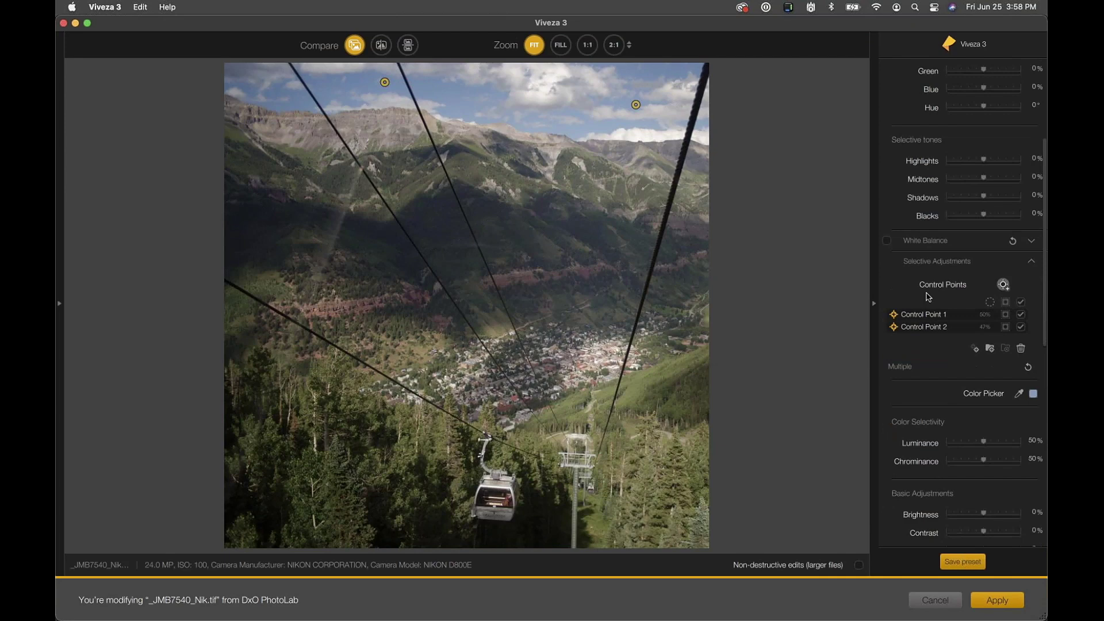
# Select both sky control points together.
pyautogui.click(912, 320)
pyautogui.click(911, 315)
pyautogui.click(908, 315)
pyautogui.click(487, 276)
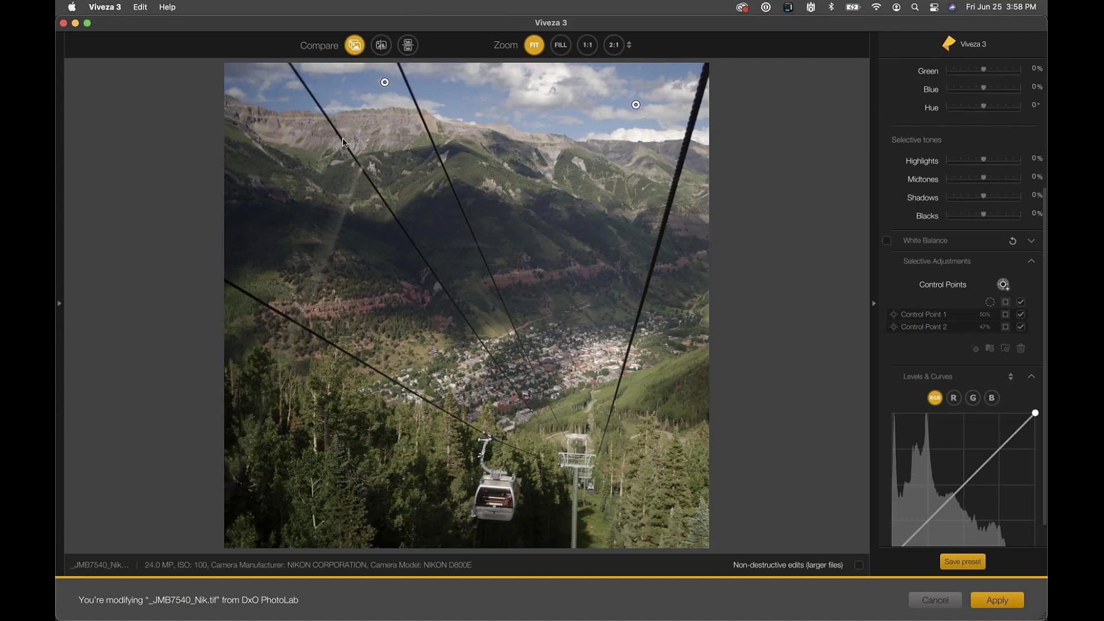
# Compare the sky with the unedited original, then group the two sky points into Group 1.
pyautogui.moveTo(343, 141); pyautogui.dragTo(469, 134)
pyautogui.moveTo(351, 143); pyautogui.dragTo(684, 65)
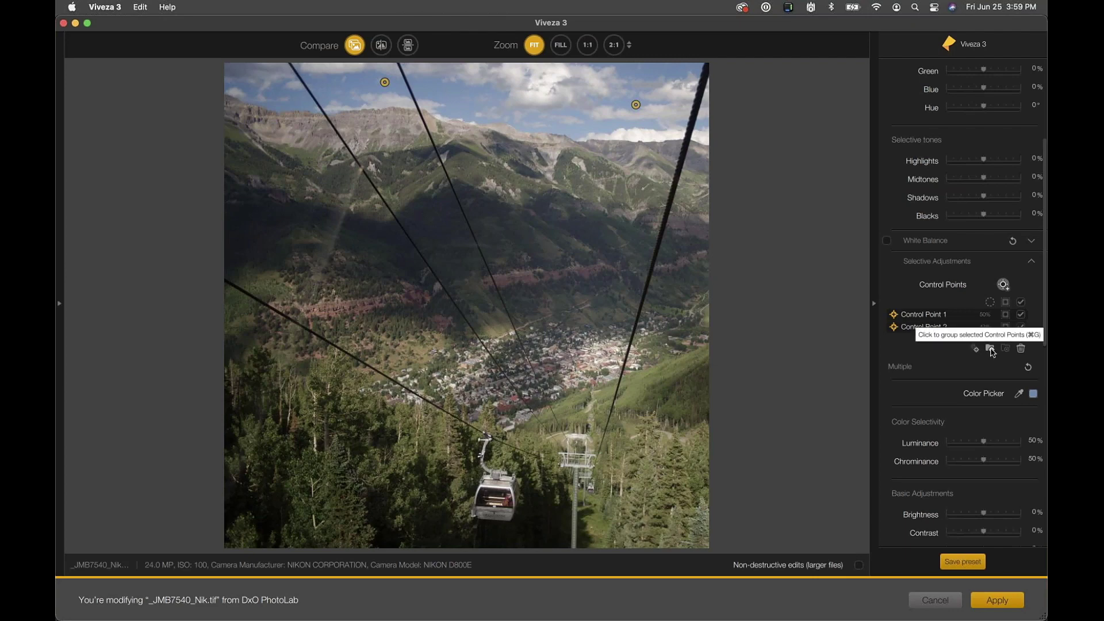
pyautogui.click(990, 349)
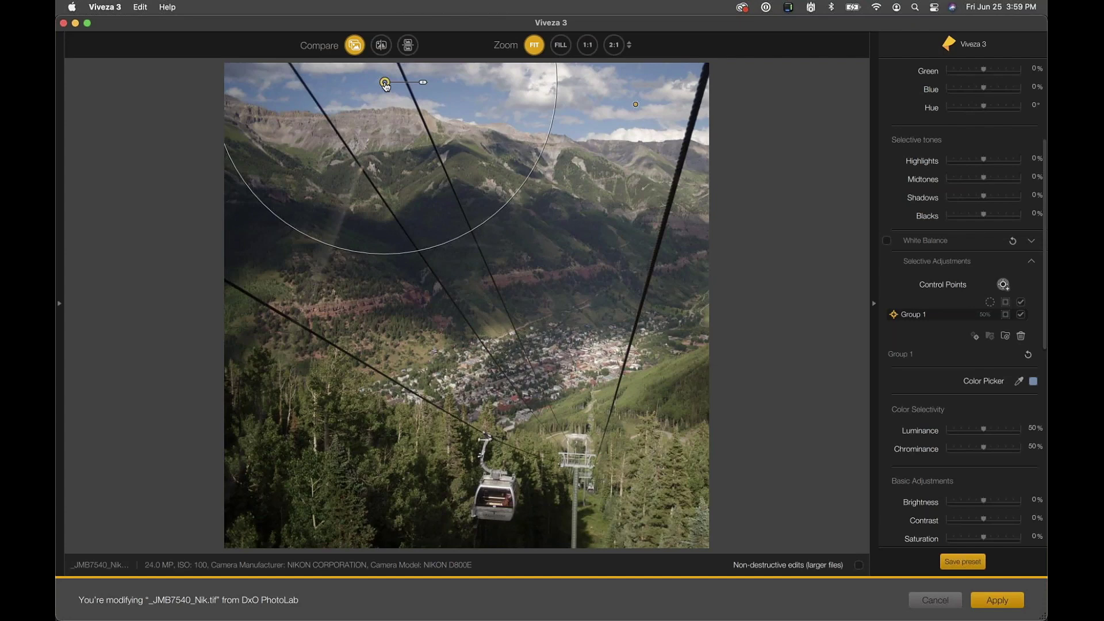
# Add Control Point 3 on the valley slope and duplicate it as Control Point 4 on the mountainside.
pyautogui.moveTo(384, 82); pyautogui.dragTo(499, 227)
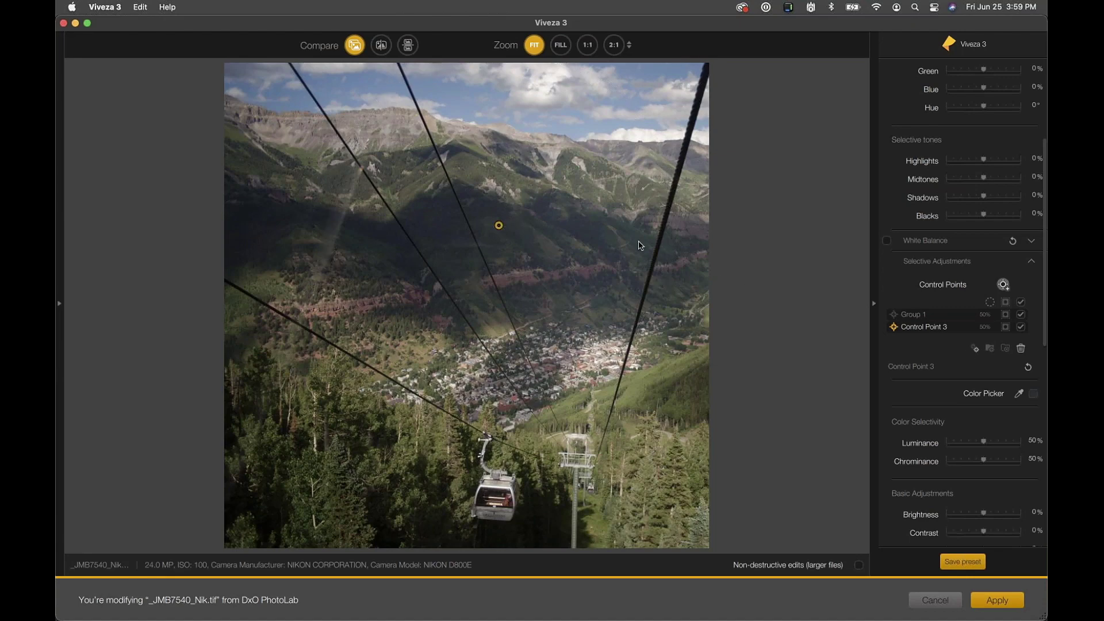
pyautogui.moveTo(499, 225); pyautogui.dragTo(506, 226)
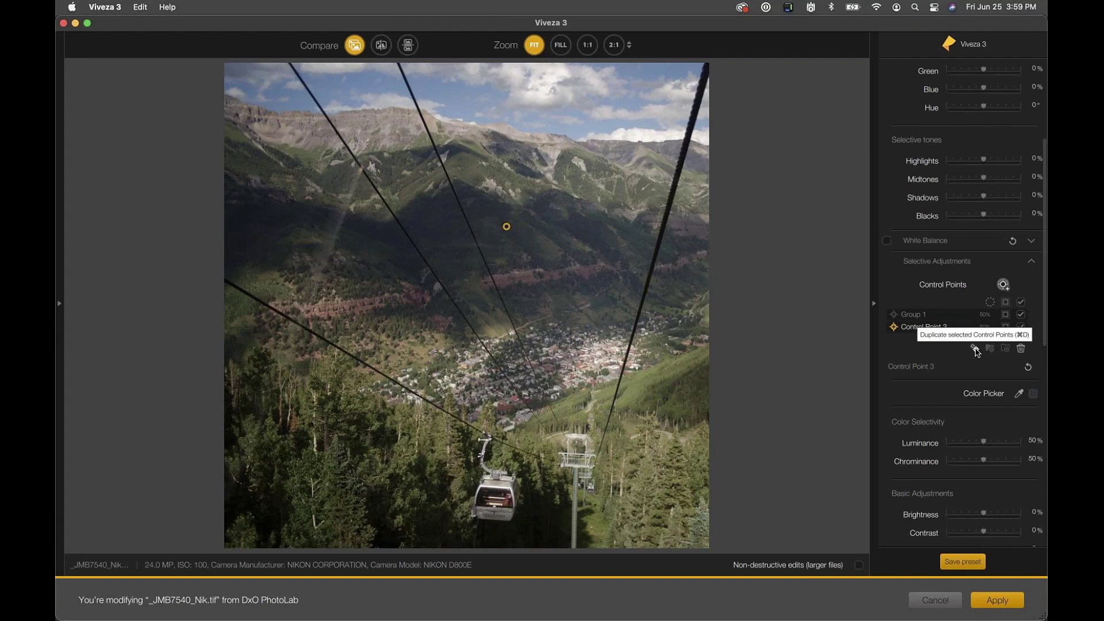
pyautogui.click(975, 349)
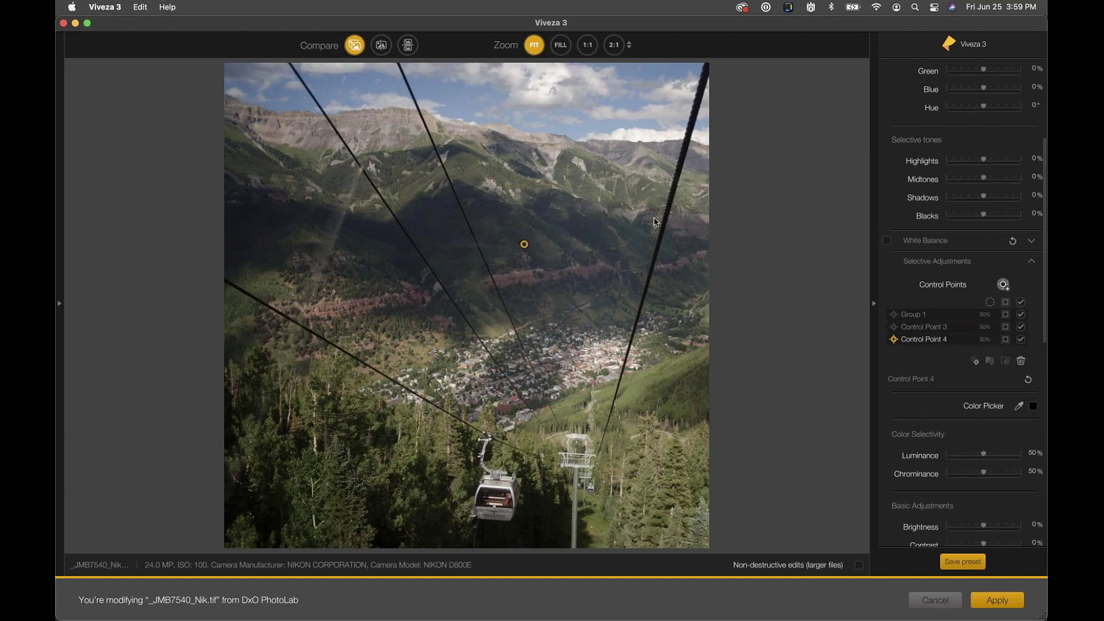
pyautogui.moveTo(523, 244); pyautogui.dragTo(511, 169)
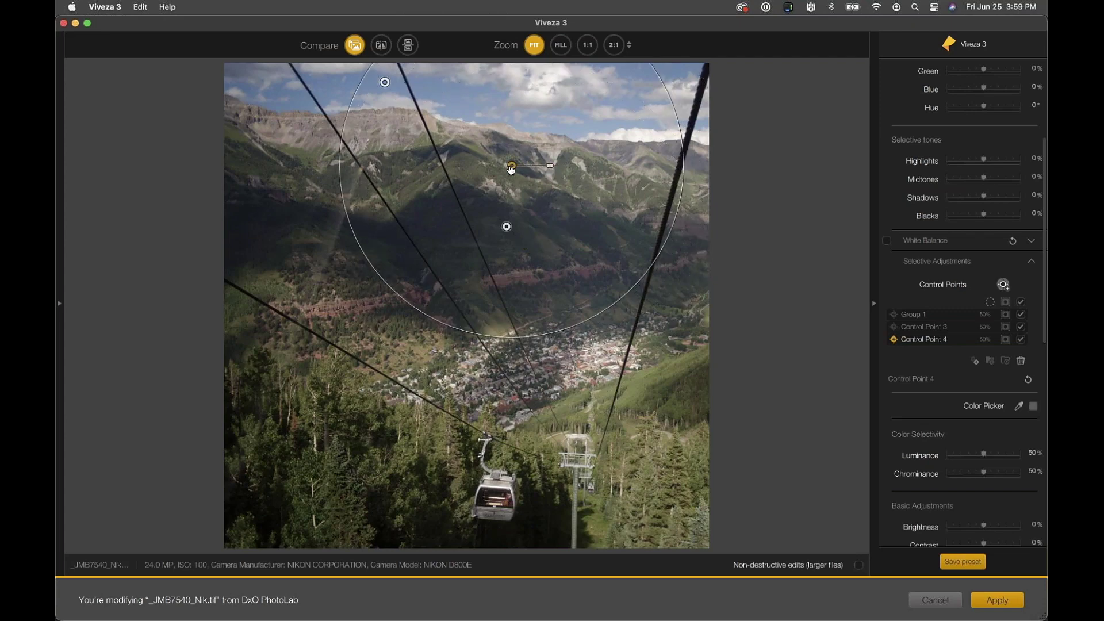
# Move Control Point 4 to the left slope and shrink its radius.
pyautogui.click(389, 85)
pyautogui.click(506, 225)
pyautogui.moveTo(510, 156); pyautogui.dragTo(259, 238)
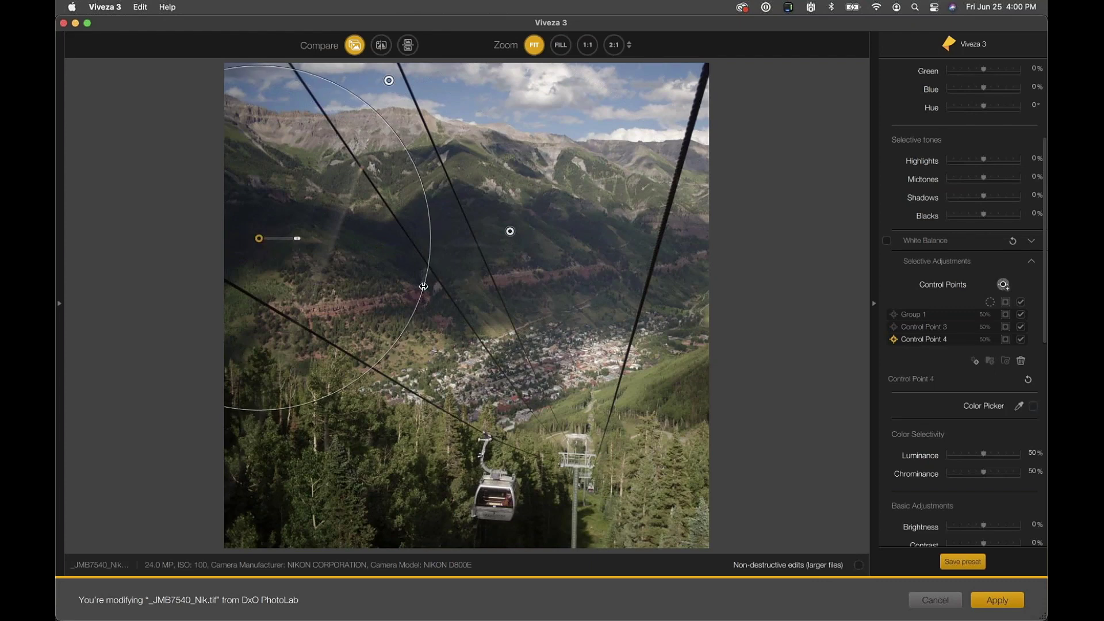
pyautogui.moveTo(424, 285); pyautogui.dragTo(329, 260)
# Reposition and shrink Control Point 3 lower on the slope.
pyautogui.moveTo(509, 232)
pyautogui.mouseDown()
pyautogui.moveTo(491, 232)
pyautogui.moveTo(531, 233)
pyautogui.mouseUp()
pyautogui.moveTo(638, 278); pyautogui.dragTo(628, 276)
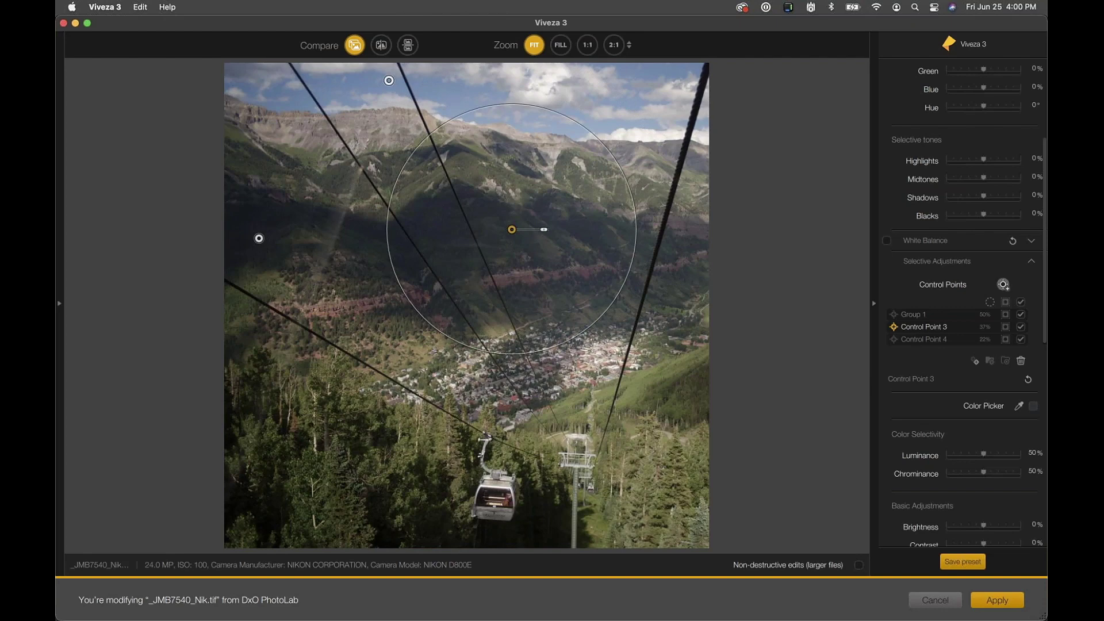
pyautogui.moveTo(512, 231); pyautogui.dragTo(519, 236)
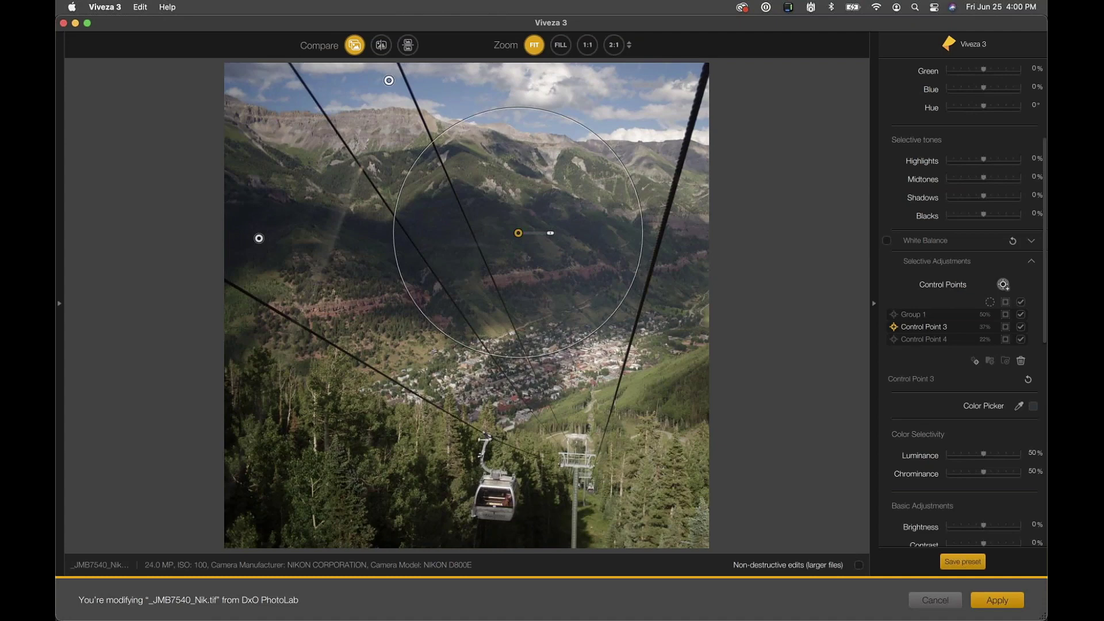
pyautogui.moveTo(518, 233); pyautogui.dragTo(535, 259)
# Raise Control Point 4's Brightness to 18% and move Control Point 3 onto the right slope.
pyautogui.click(259, 238)
pyautogui.moveTo(261, 243); pyautogui.dragTo(250, 231)
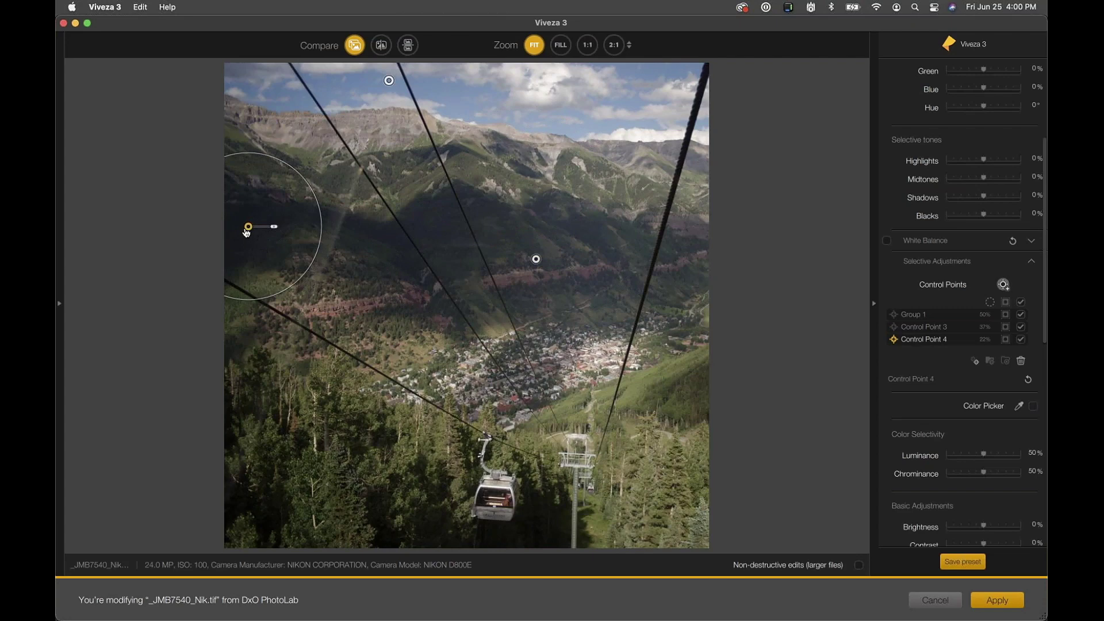
pyautogui.moveTo(984, 526); pyautogui.dragTo(988, 527)
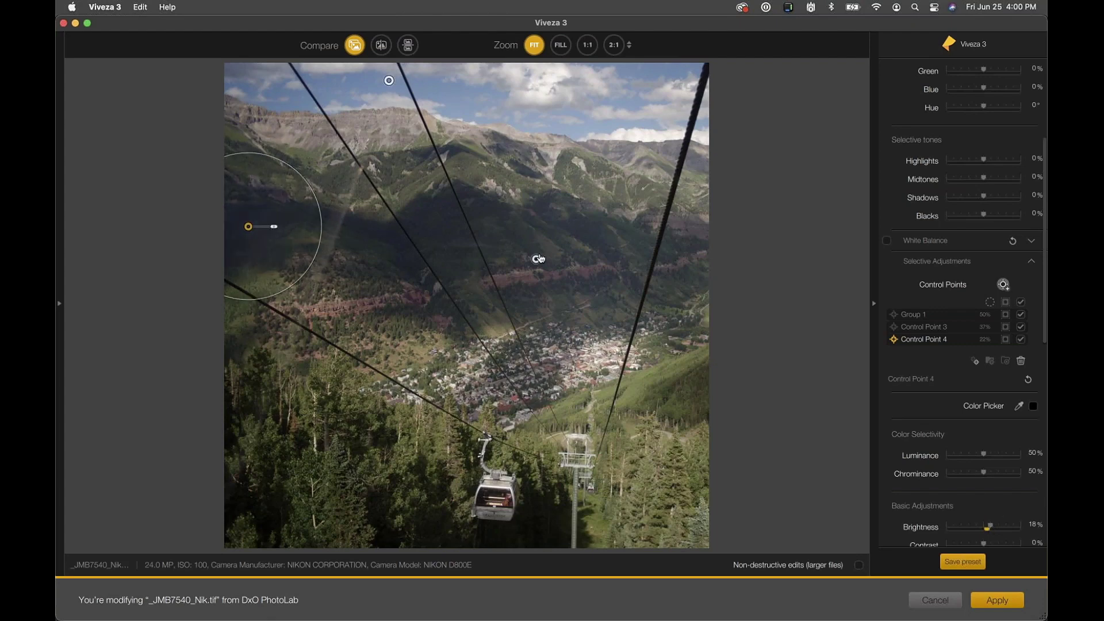
pyautogui.moveTo(537, 257); pyautogui.dragTo(587, 229)
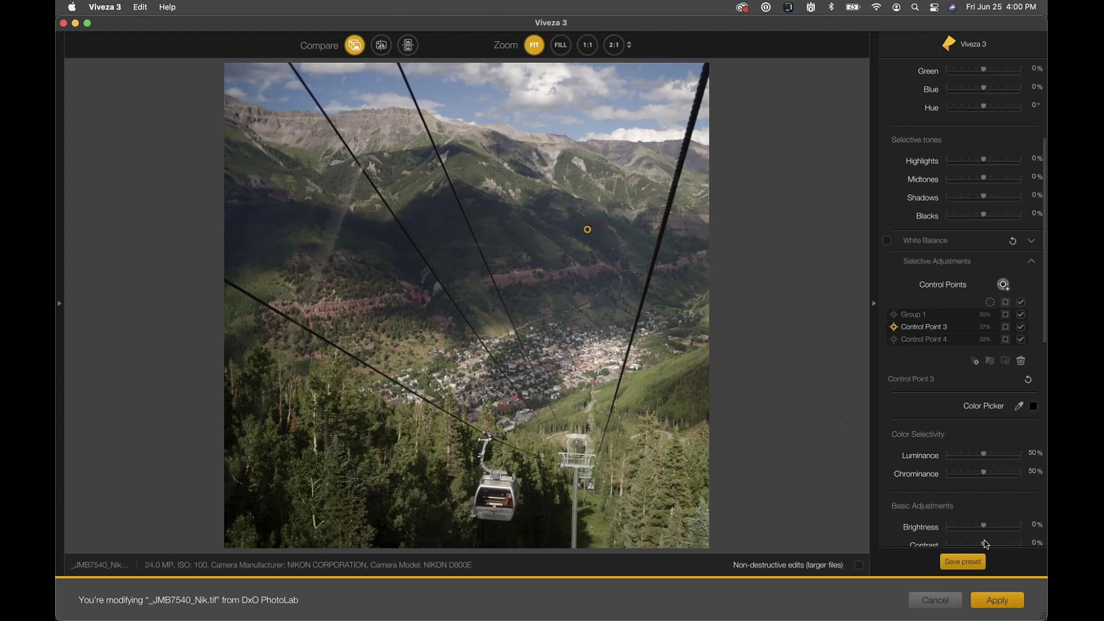
# Lower Control Point 3's Brightness to -9% and review the right panel's settings.
pyautogui.moveTo(984, 527); pyautogui.dragTo(982, 529)
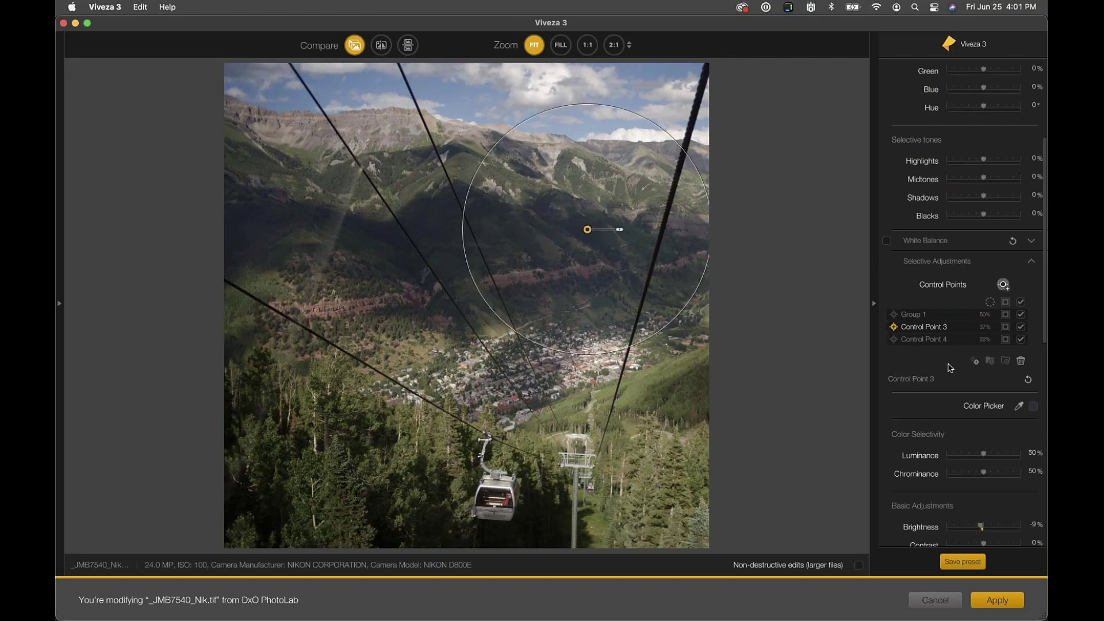
pyautogui.scroll(-10, 951, 369)
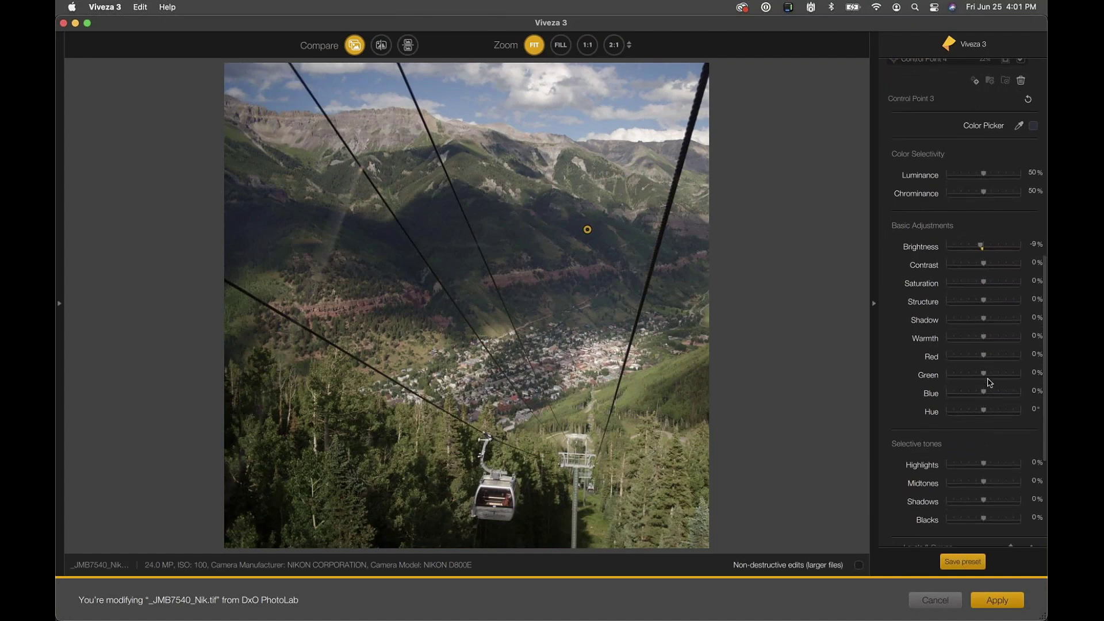
pyautogui.scroll(-2, 988, 383)
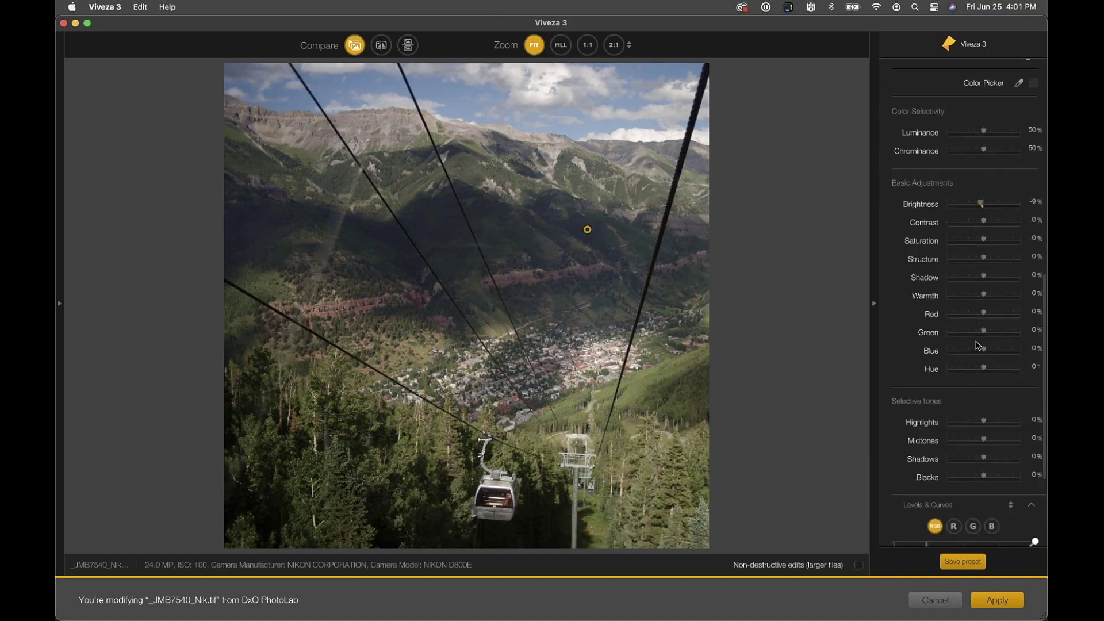
pyautogui.scroll(-2, 989, 446)
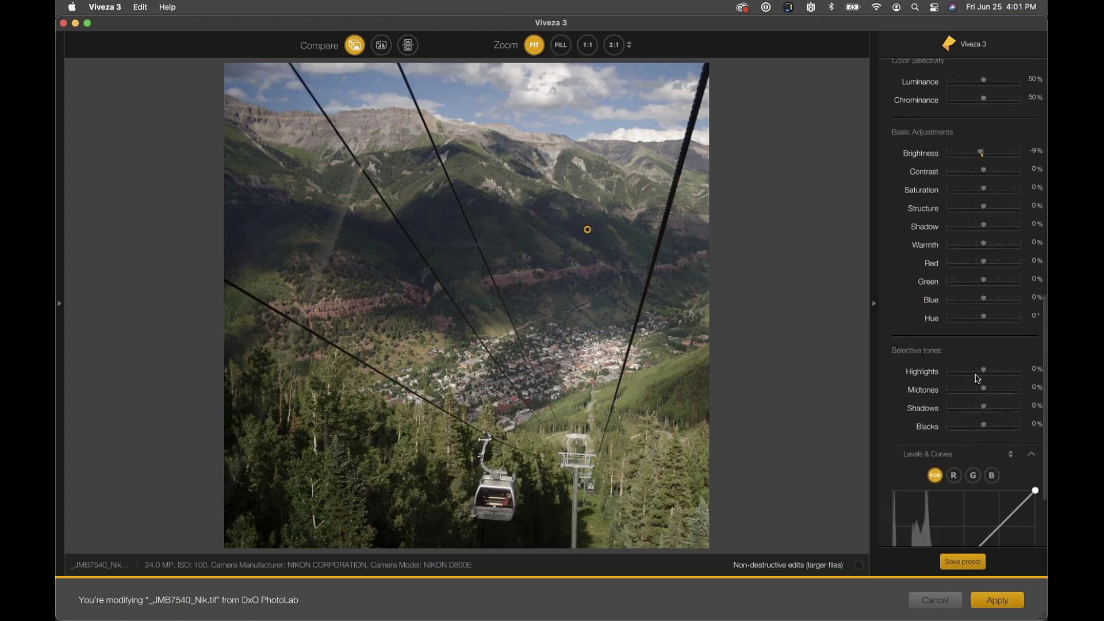
pyautogui.moveTo(768, 357)
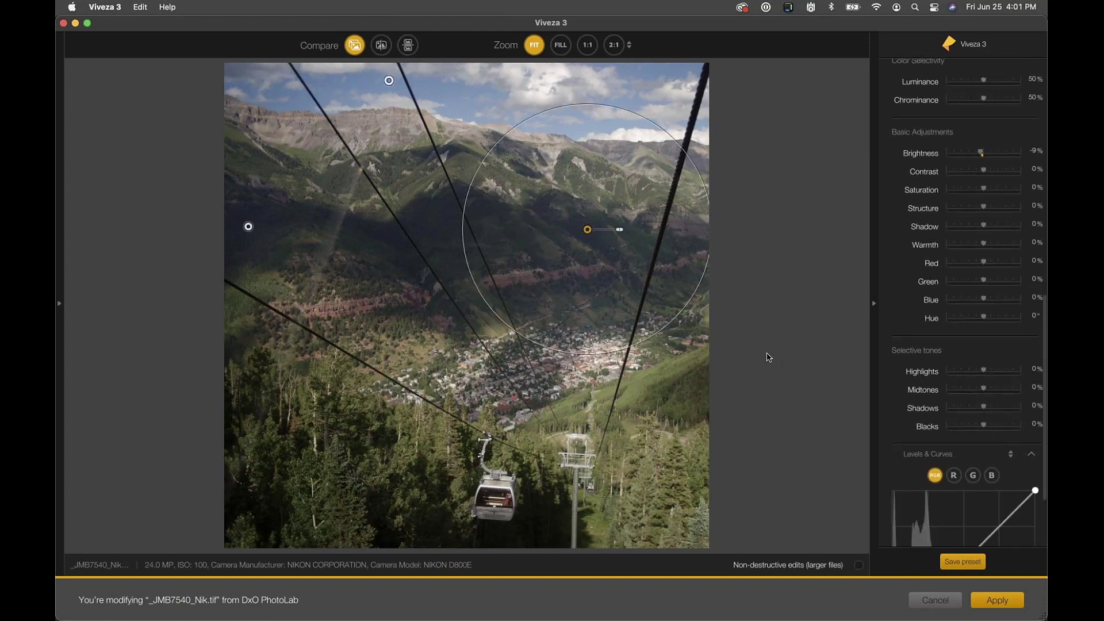